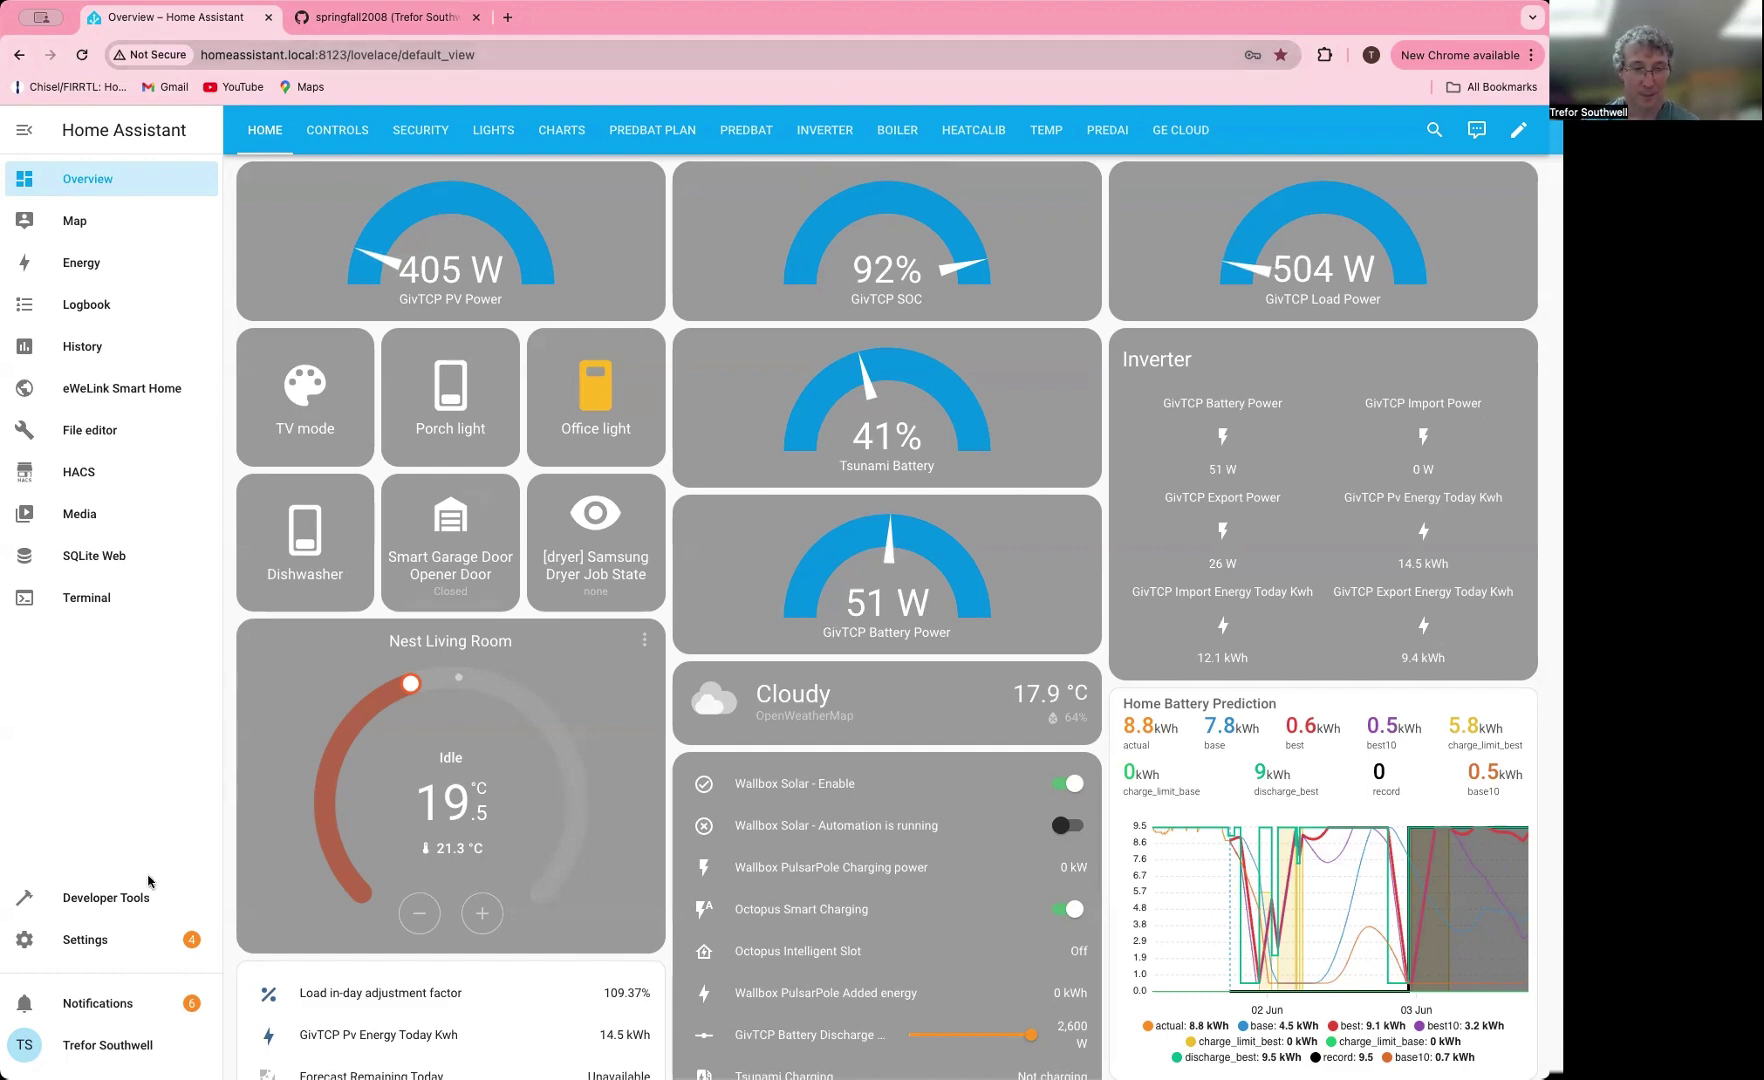
Go from the energy dashboard to Settings, where 4 pending updates are listed.
click(100, 940)
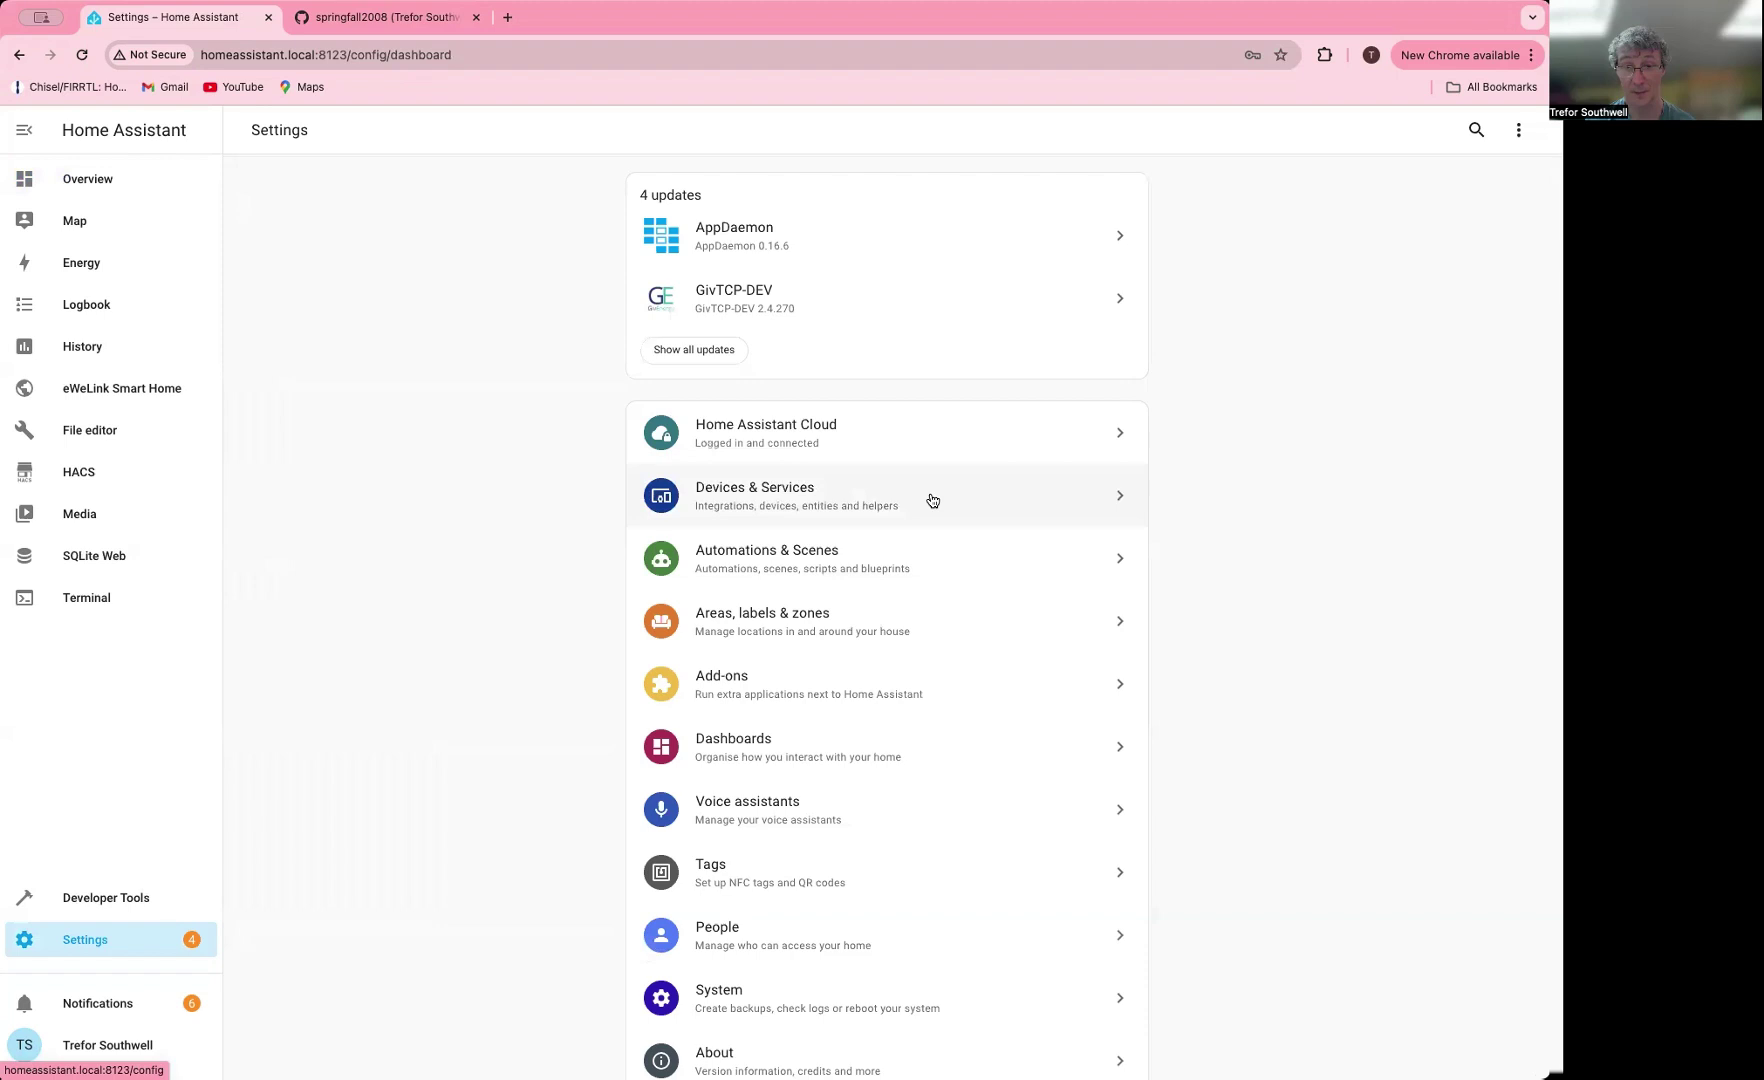
Open Devices & Services and scroll through the configured integrations.
click(752, 498)
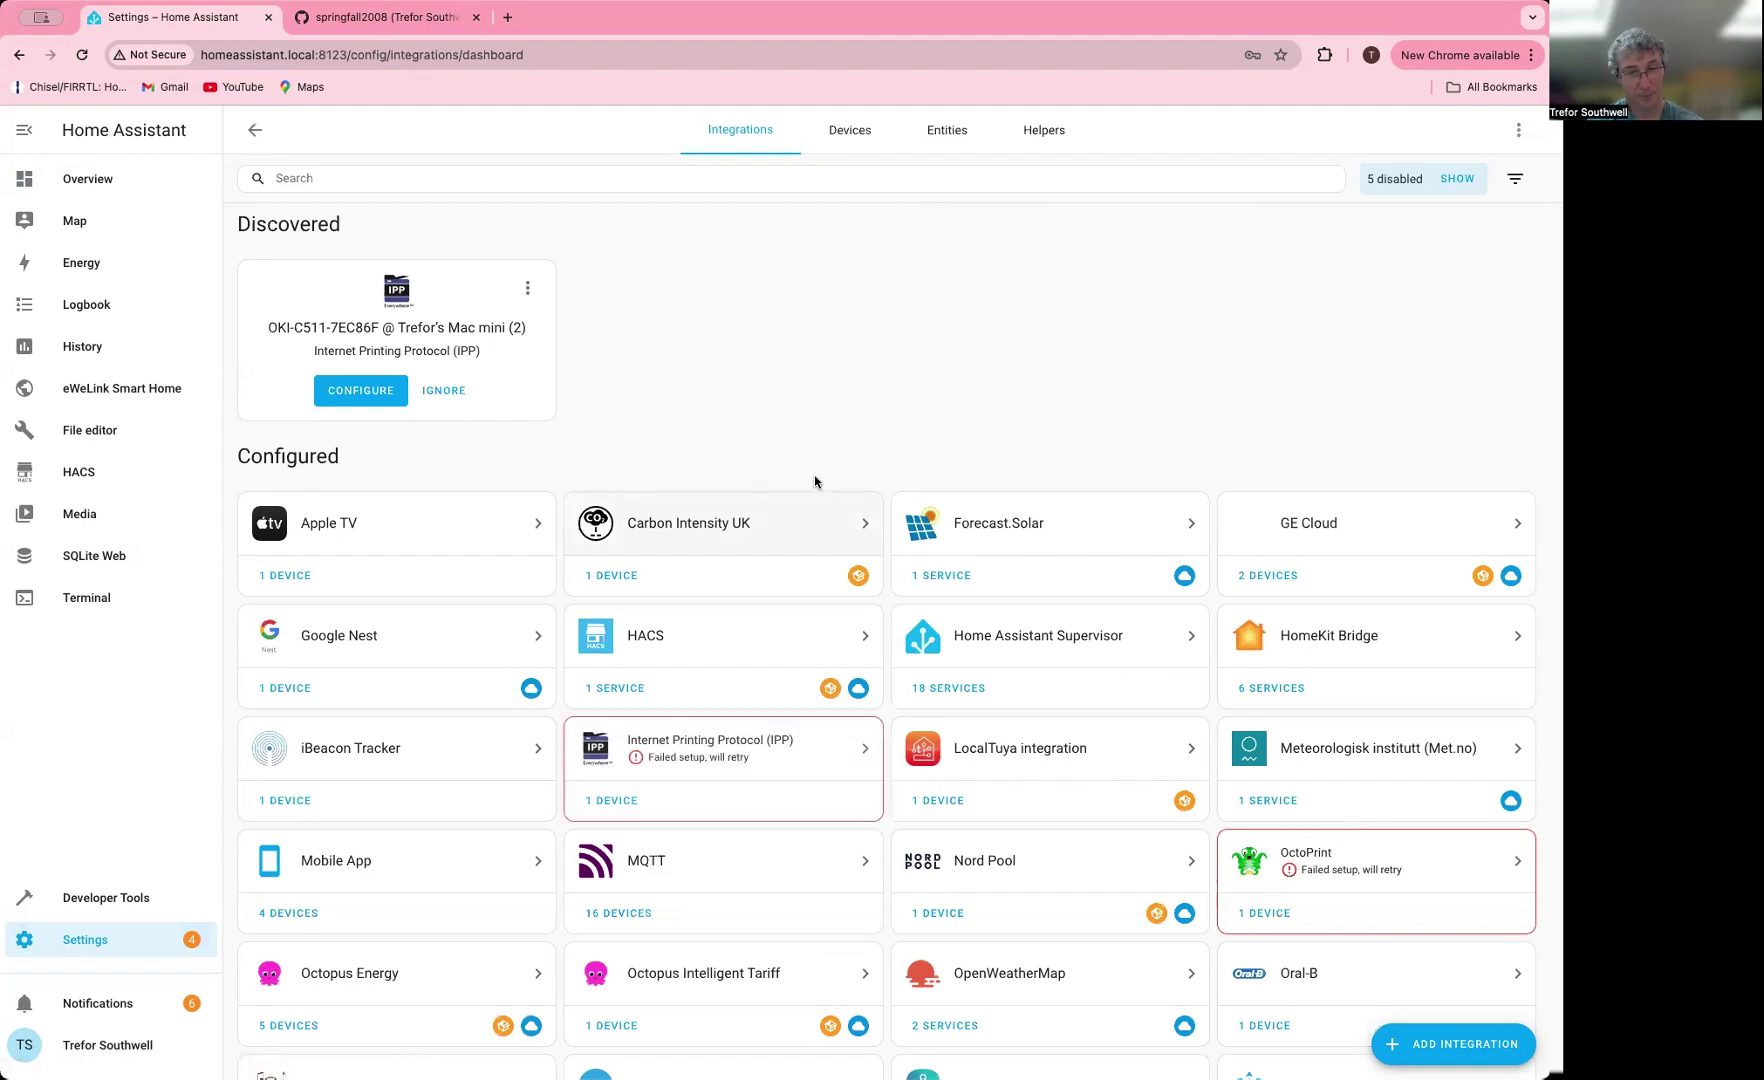
scroll(807, 331, down, 3)
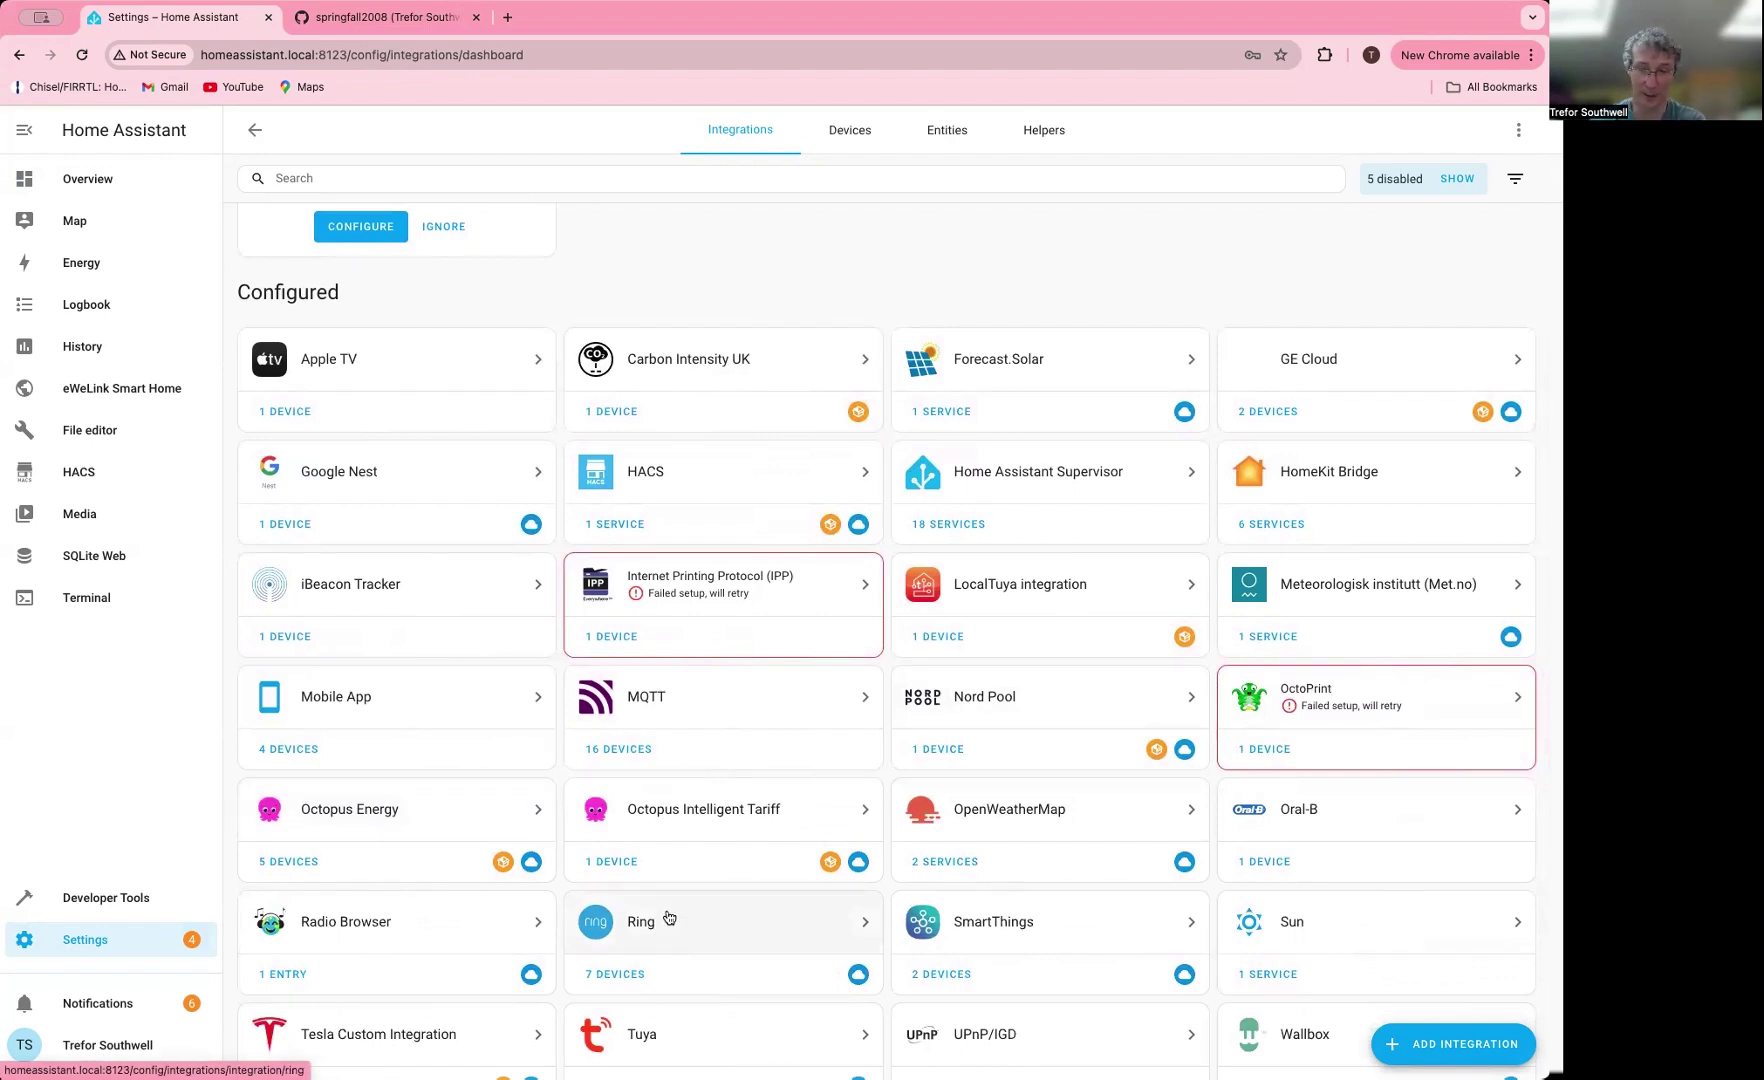
scroll(669, 917, down, 3)
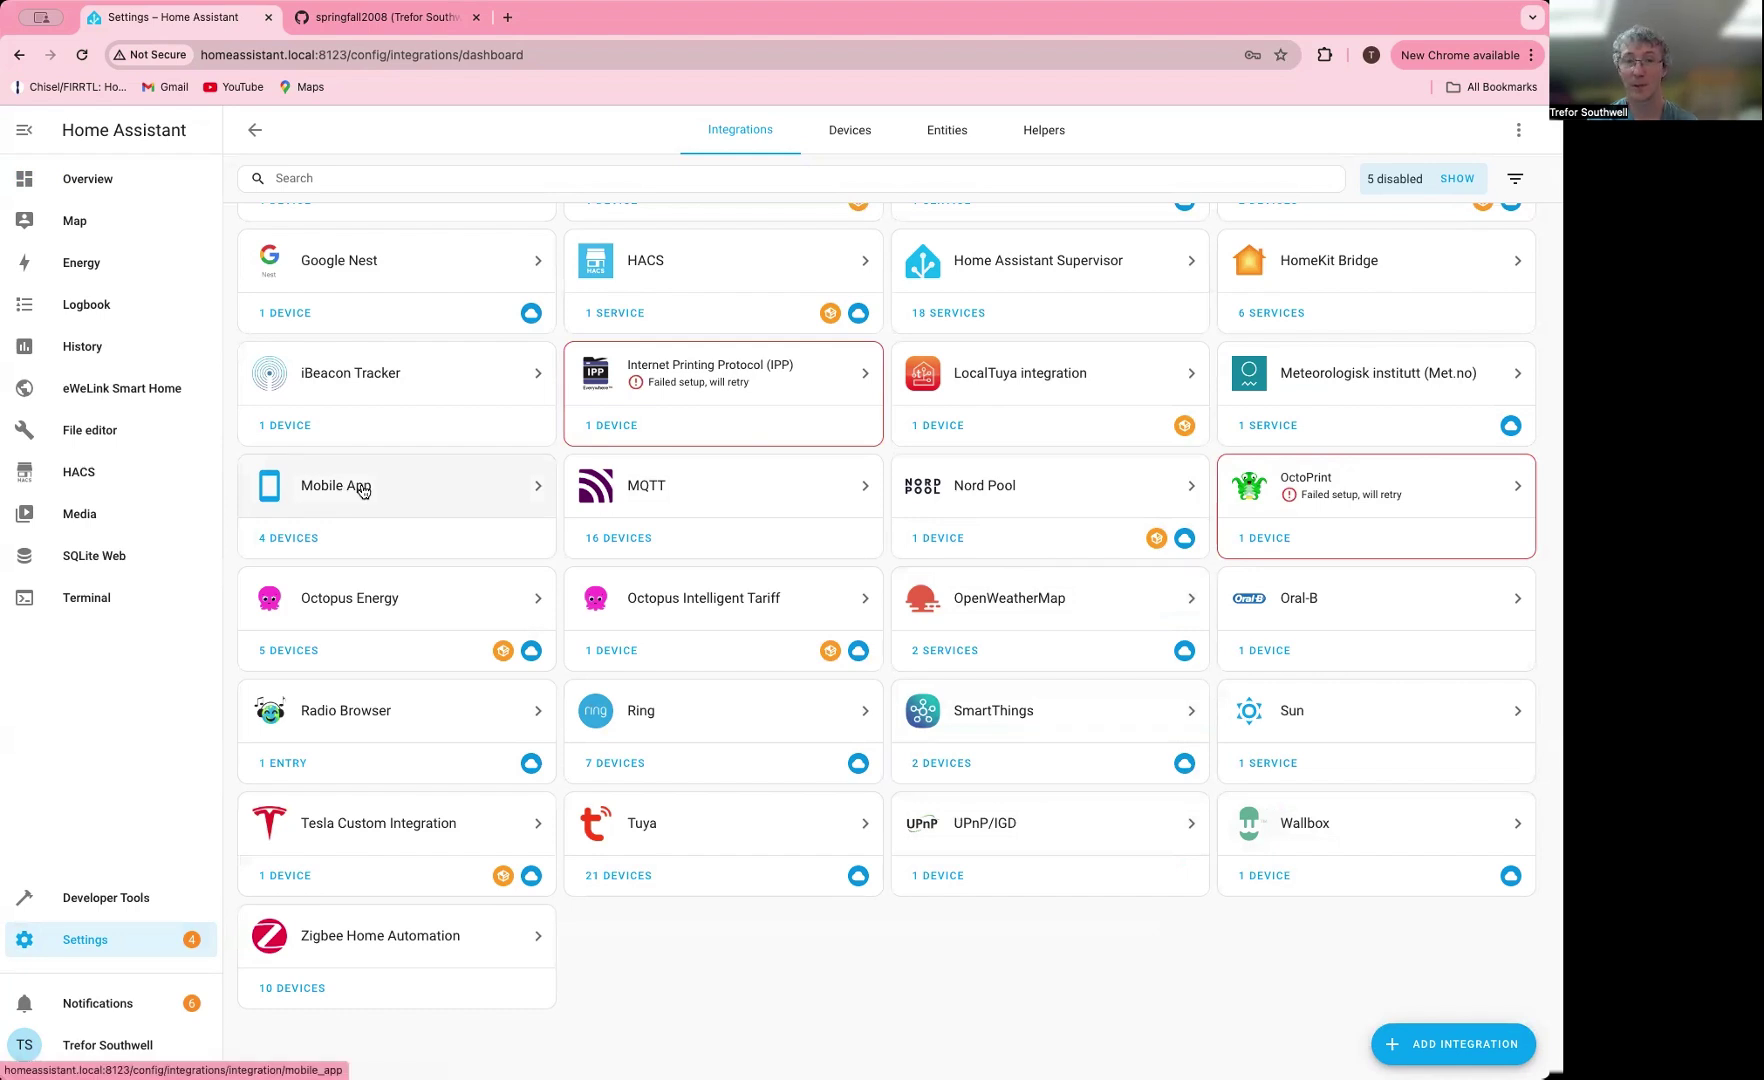
scroll(361, 489, up, 4)
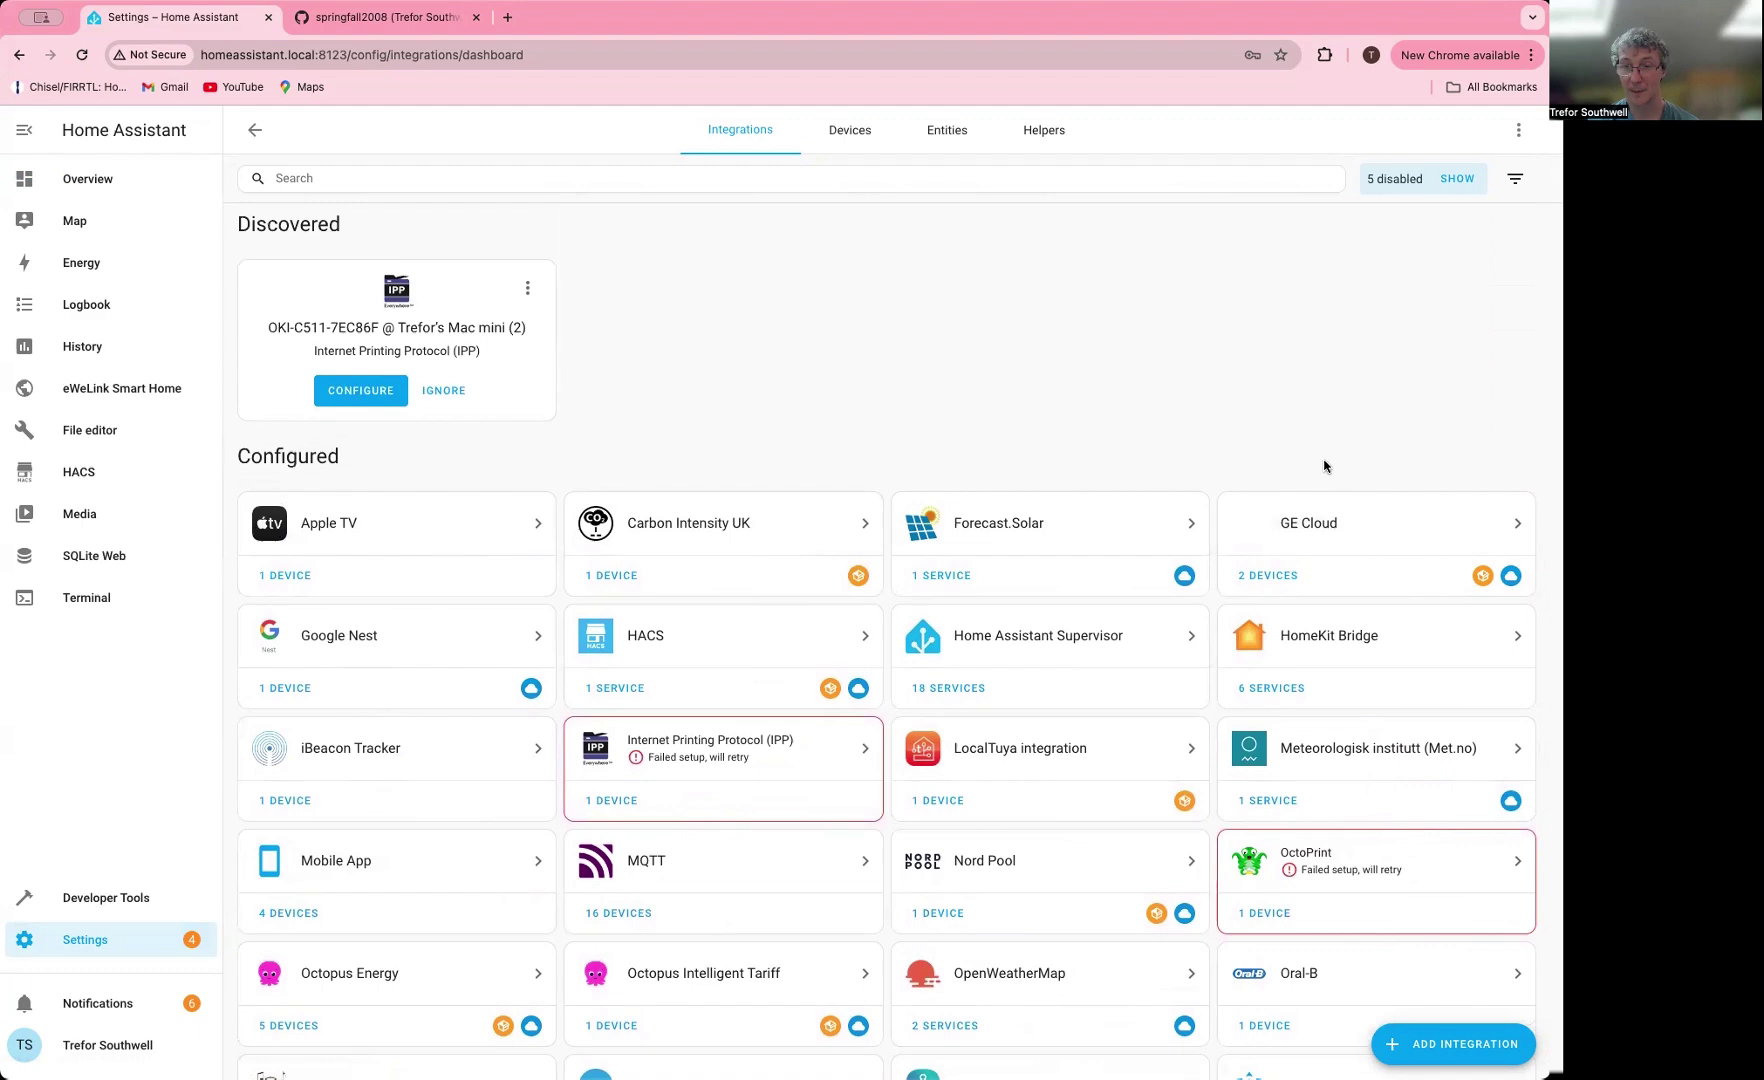
scroll(1324, 466, down, 4)
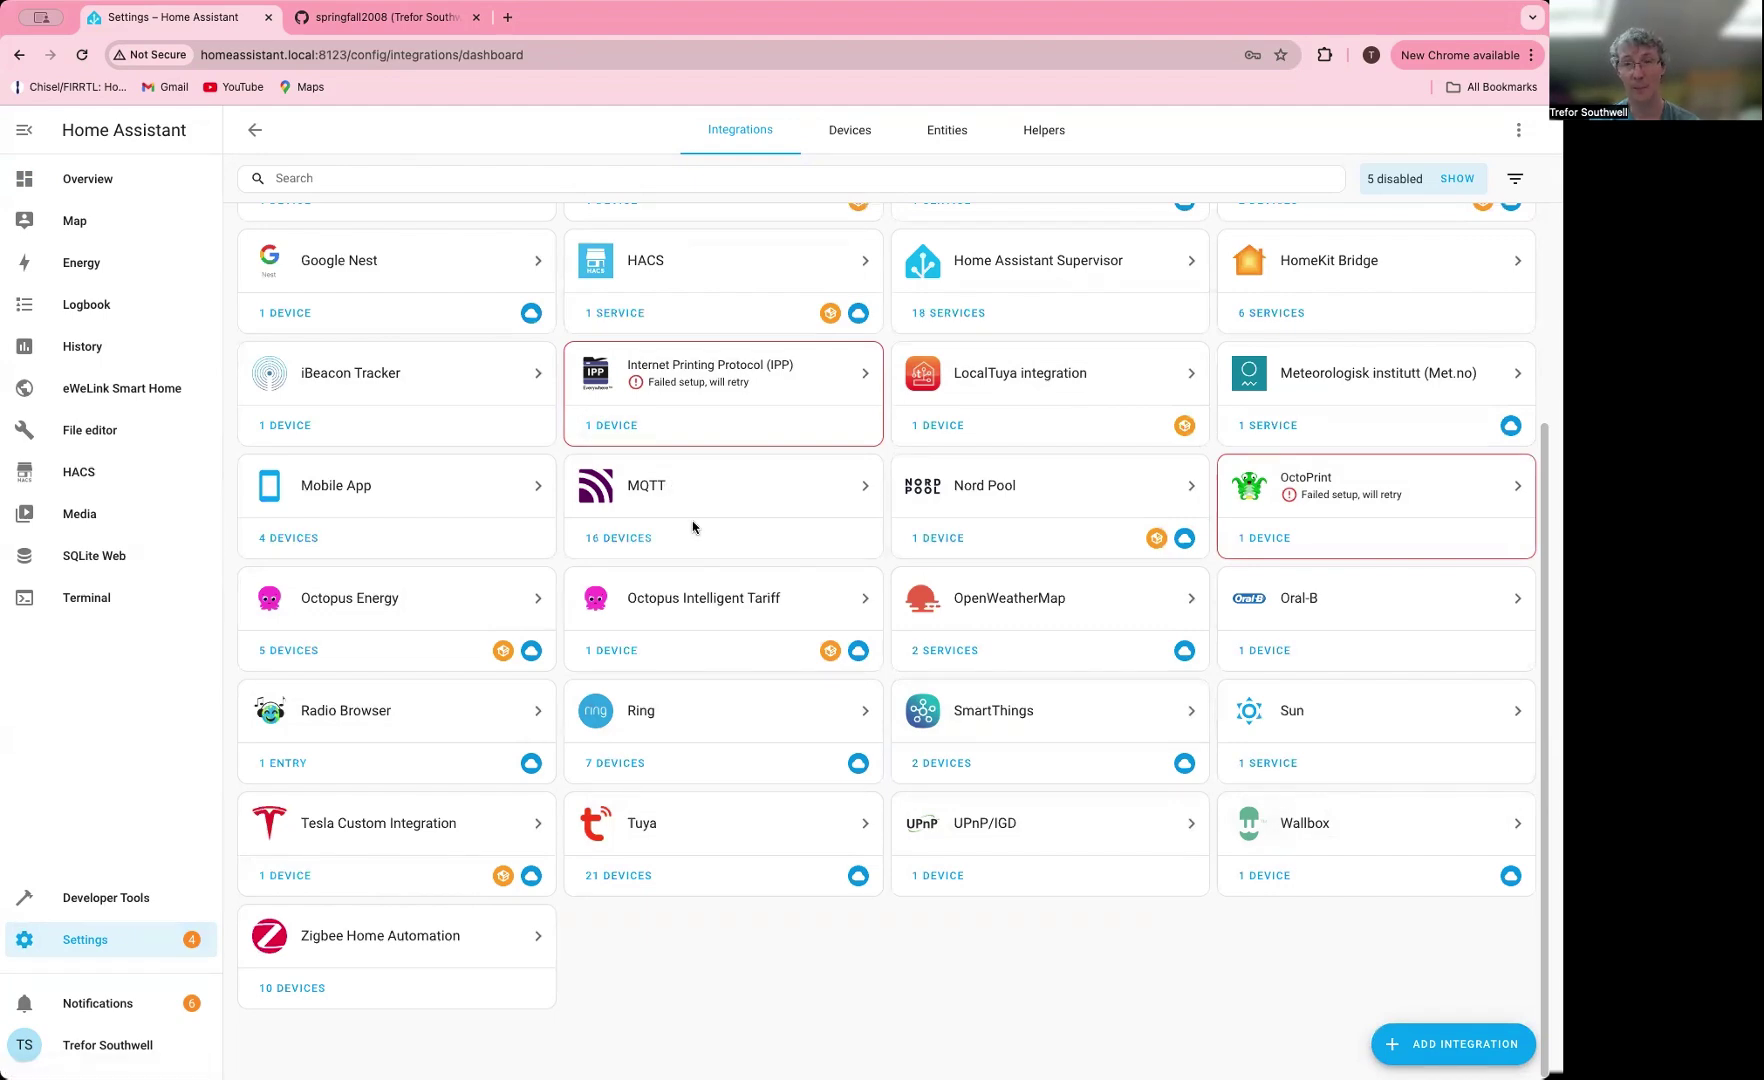
Browse the Add Integration list, dismiss it, and go to the HACS store.
click(1434, 1040)
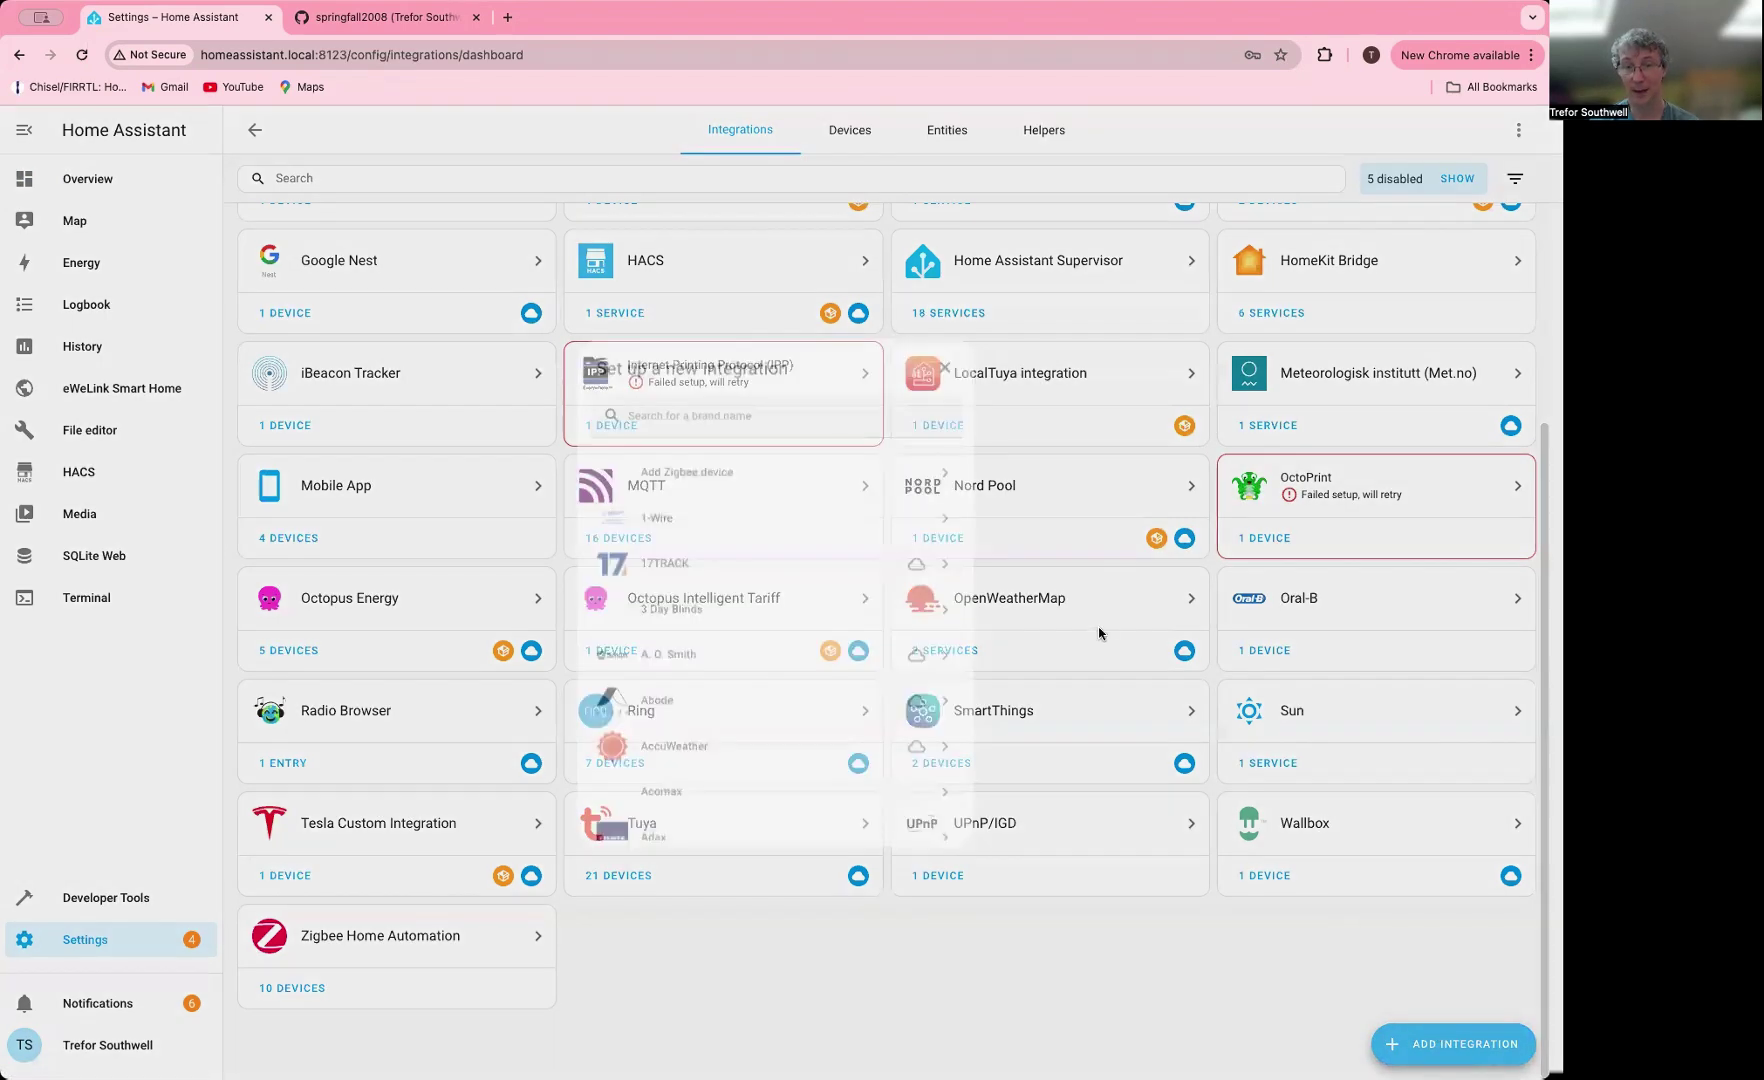
scroll(705, 525, down, 5)
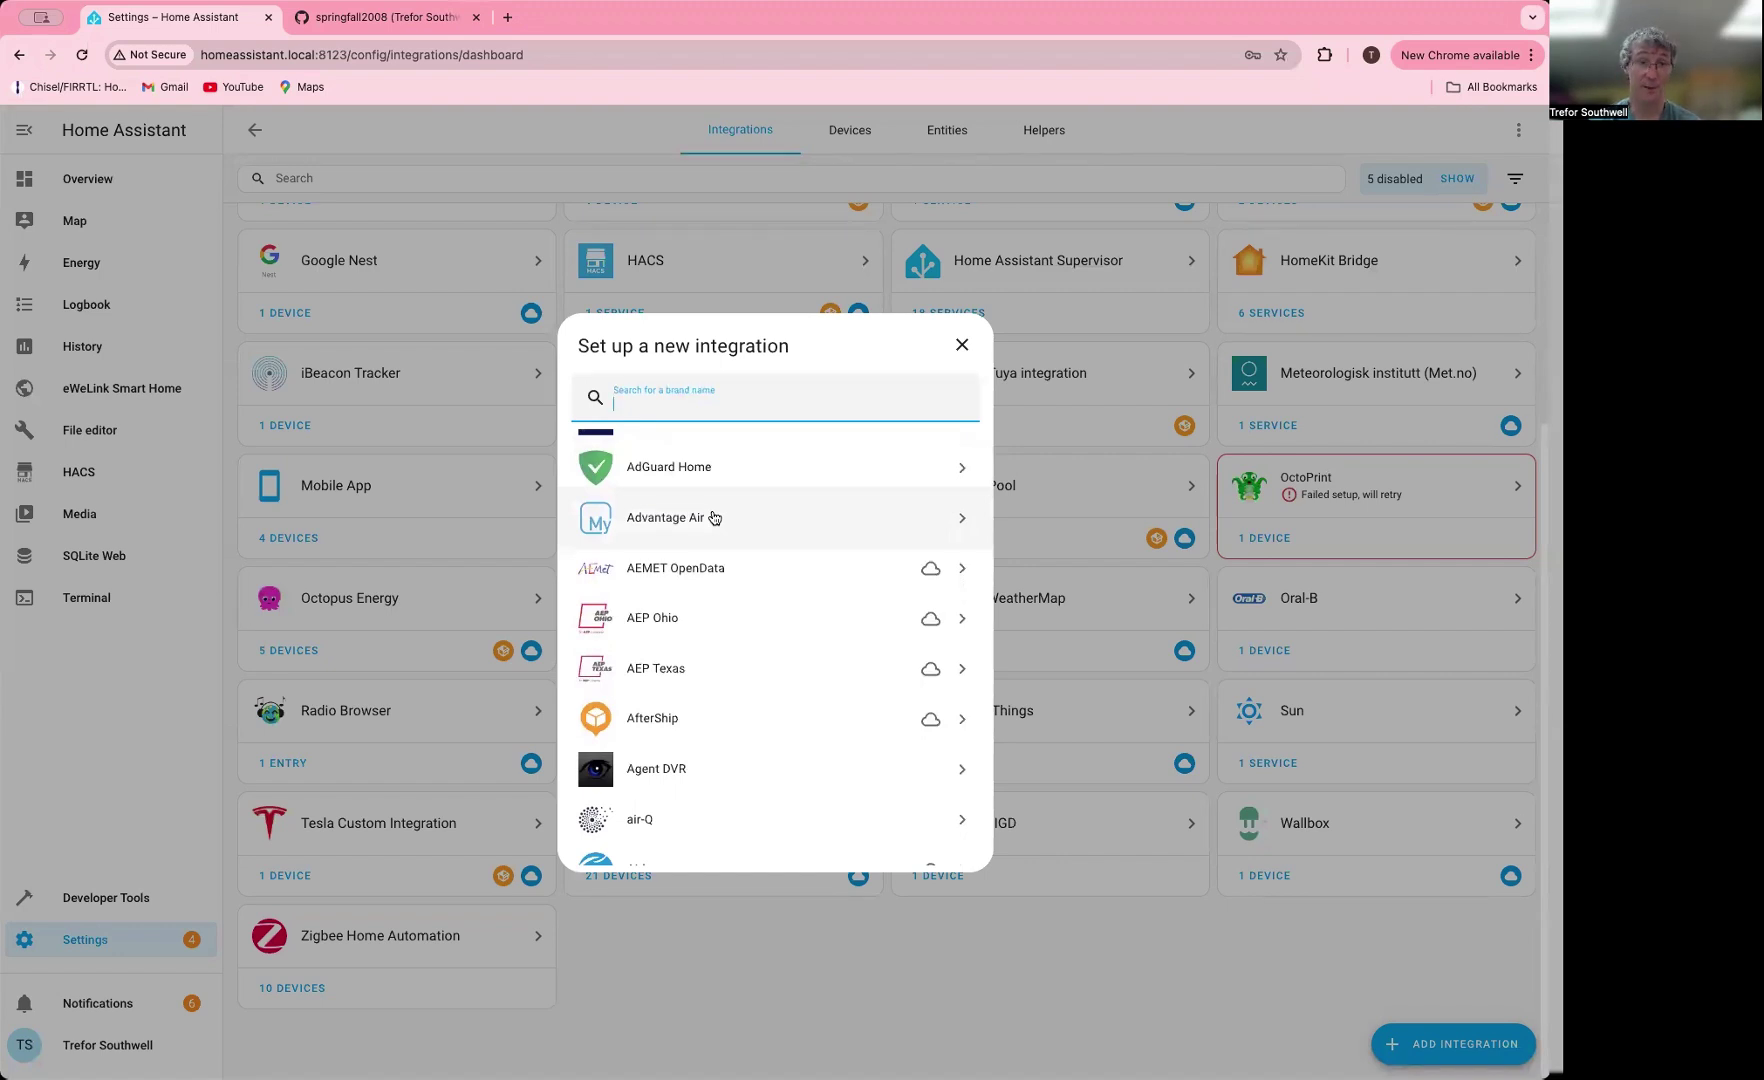
click(962, 345)
click(80, 471)
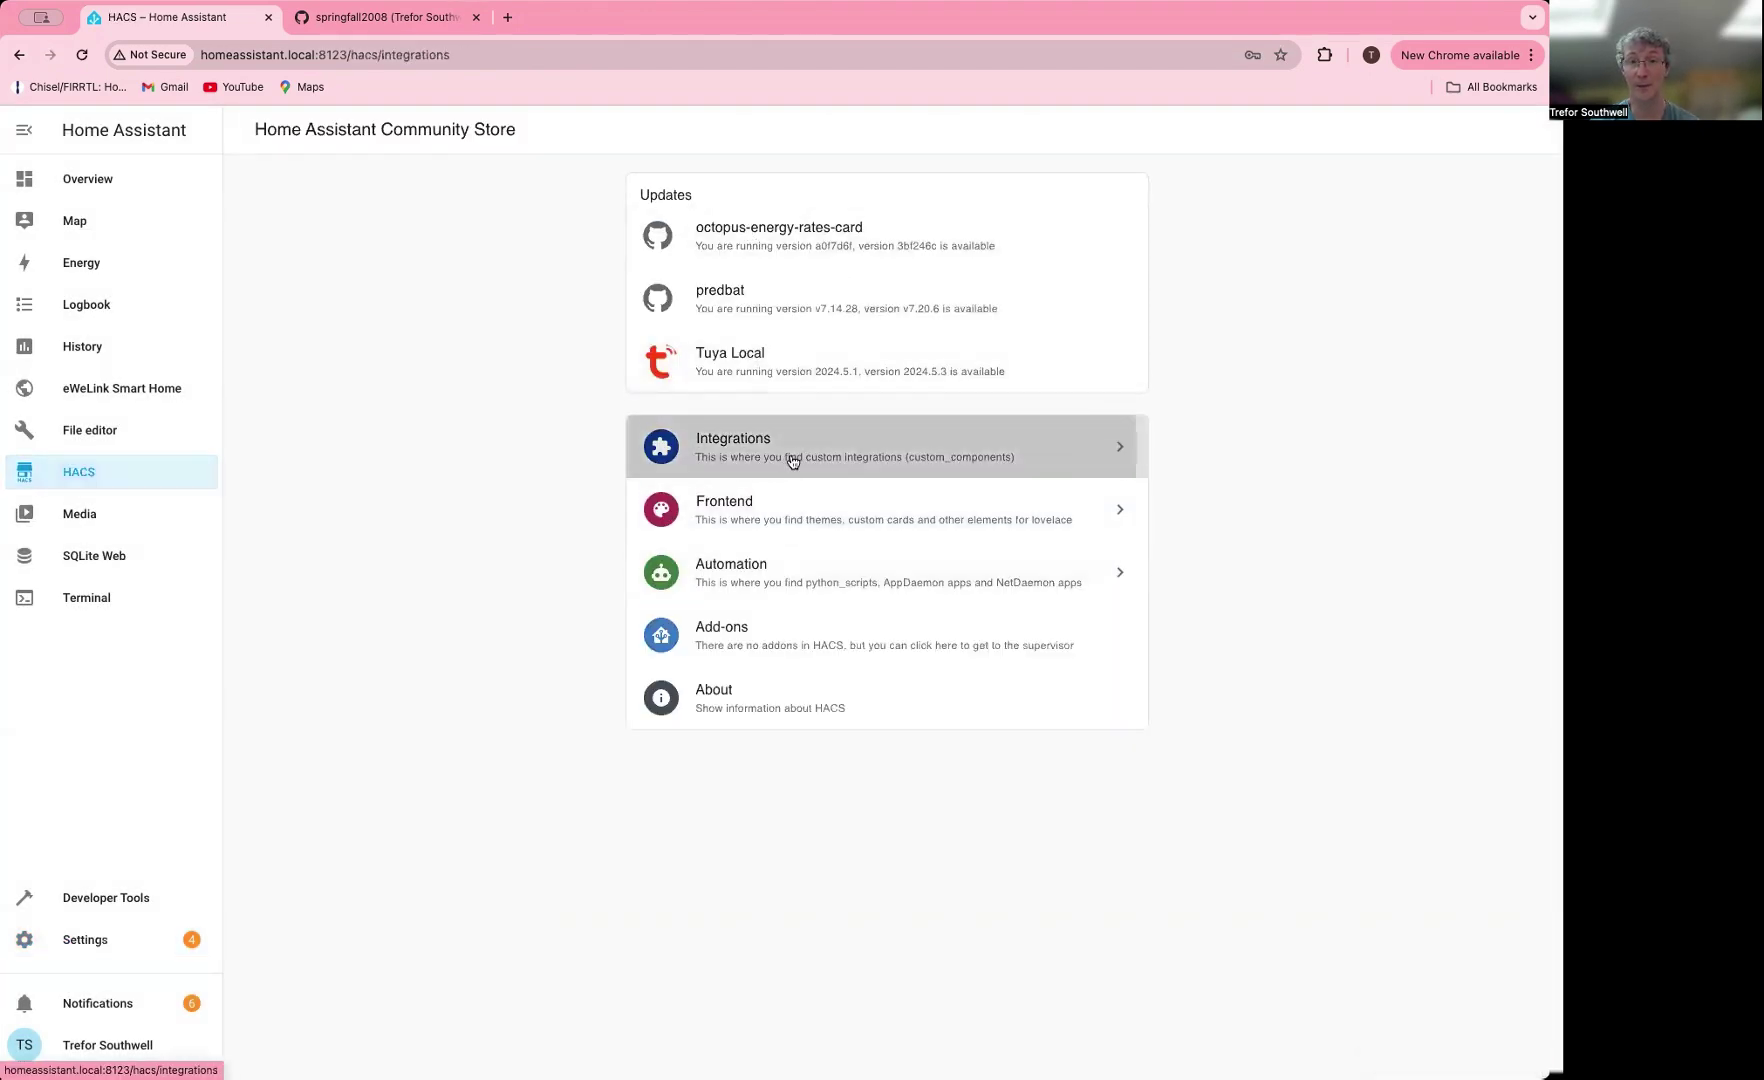
click(792, 461)
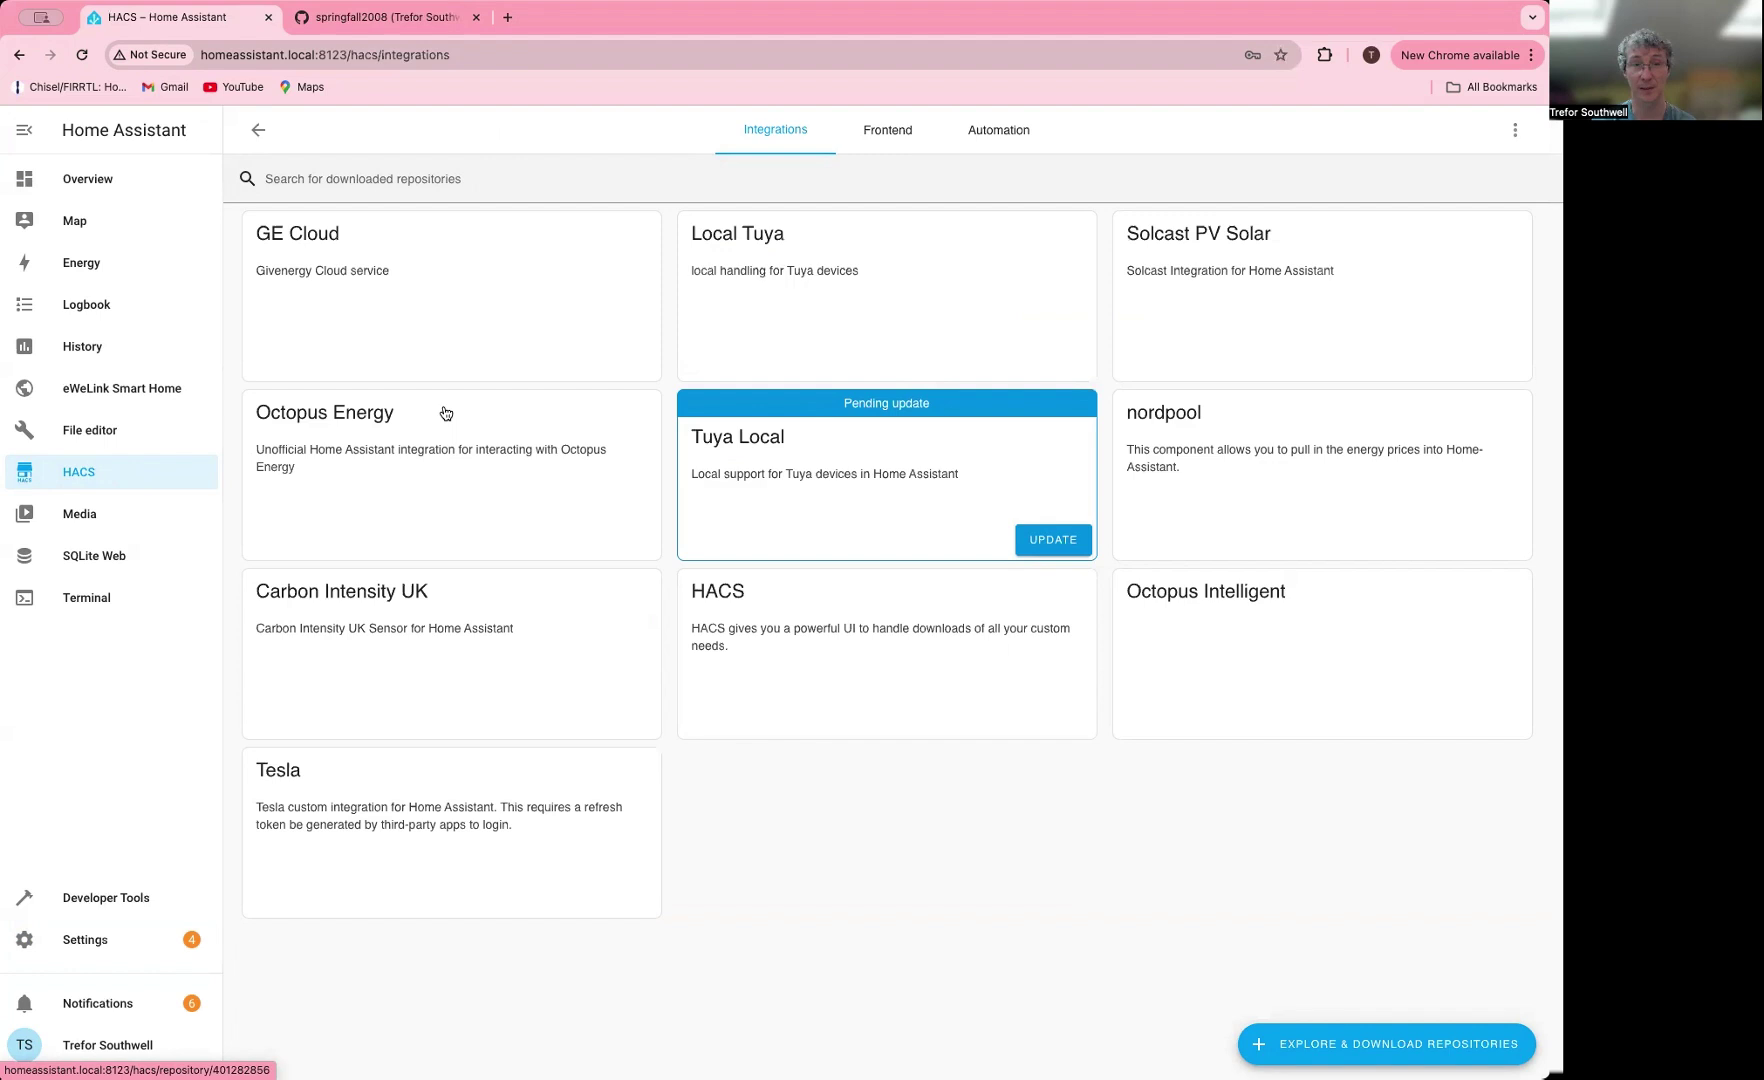
click(396, 424)
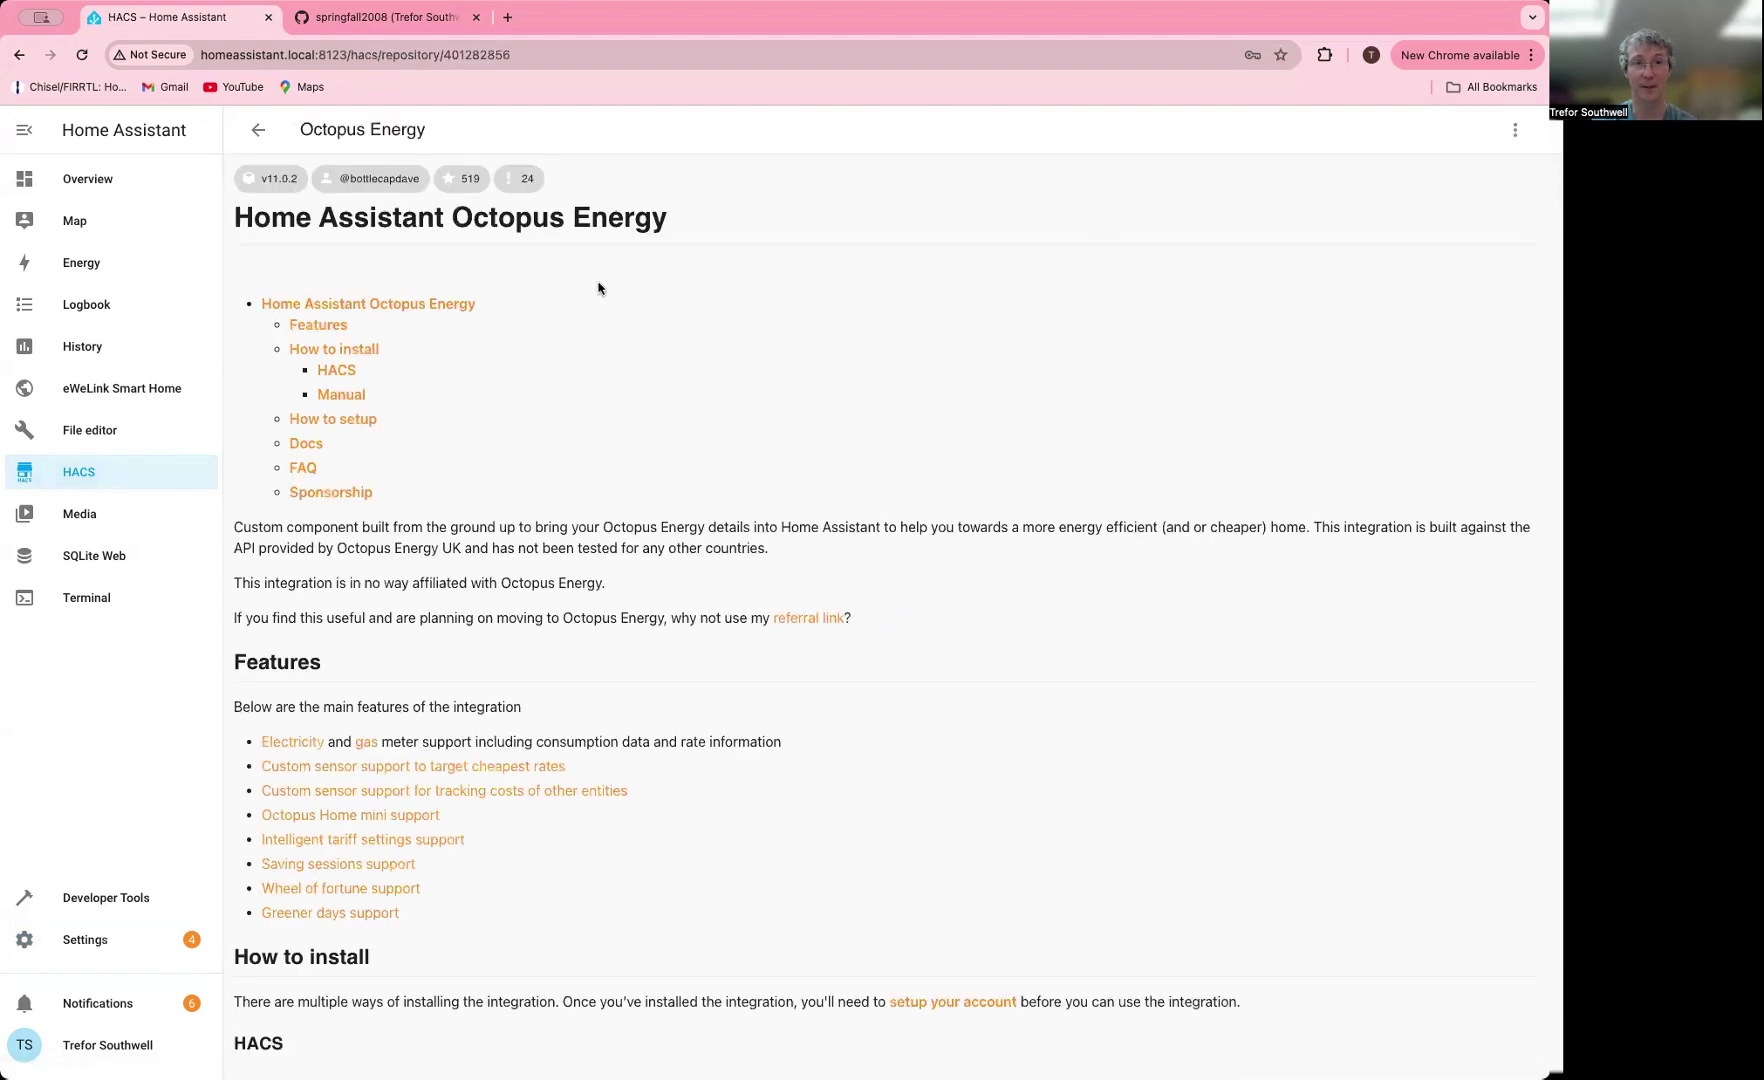
click(1517, 131)
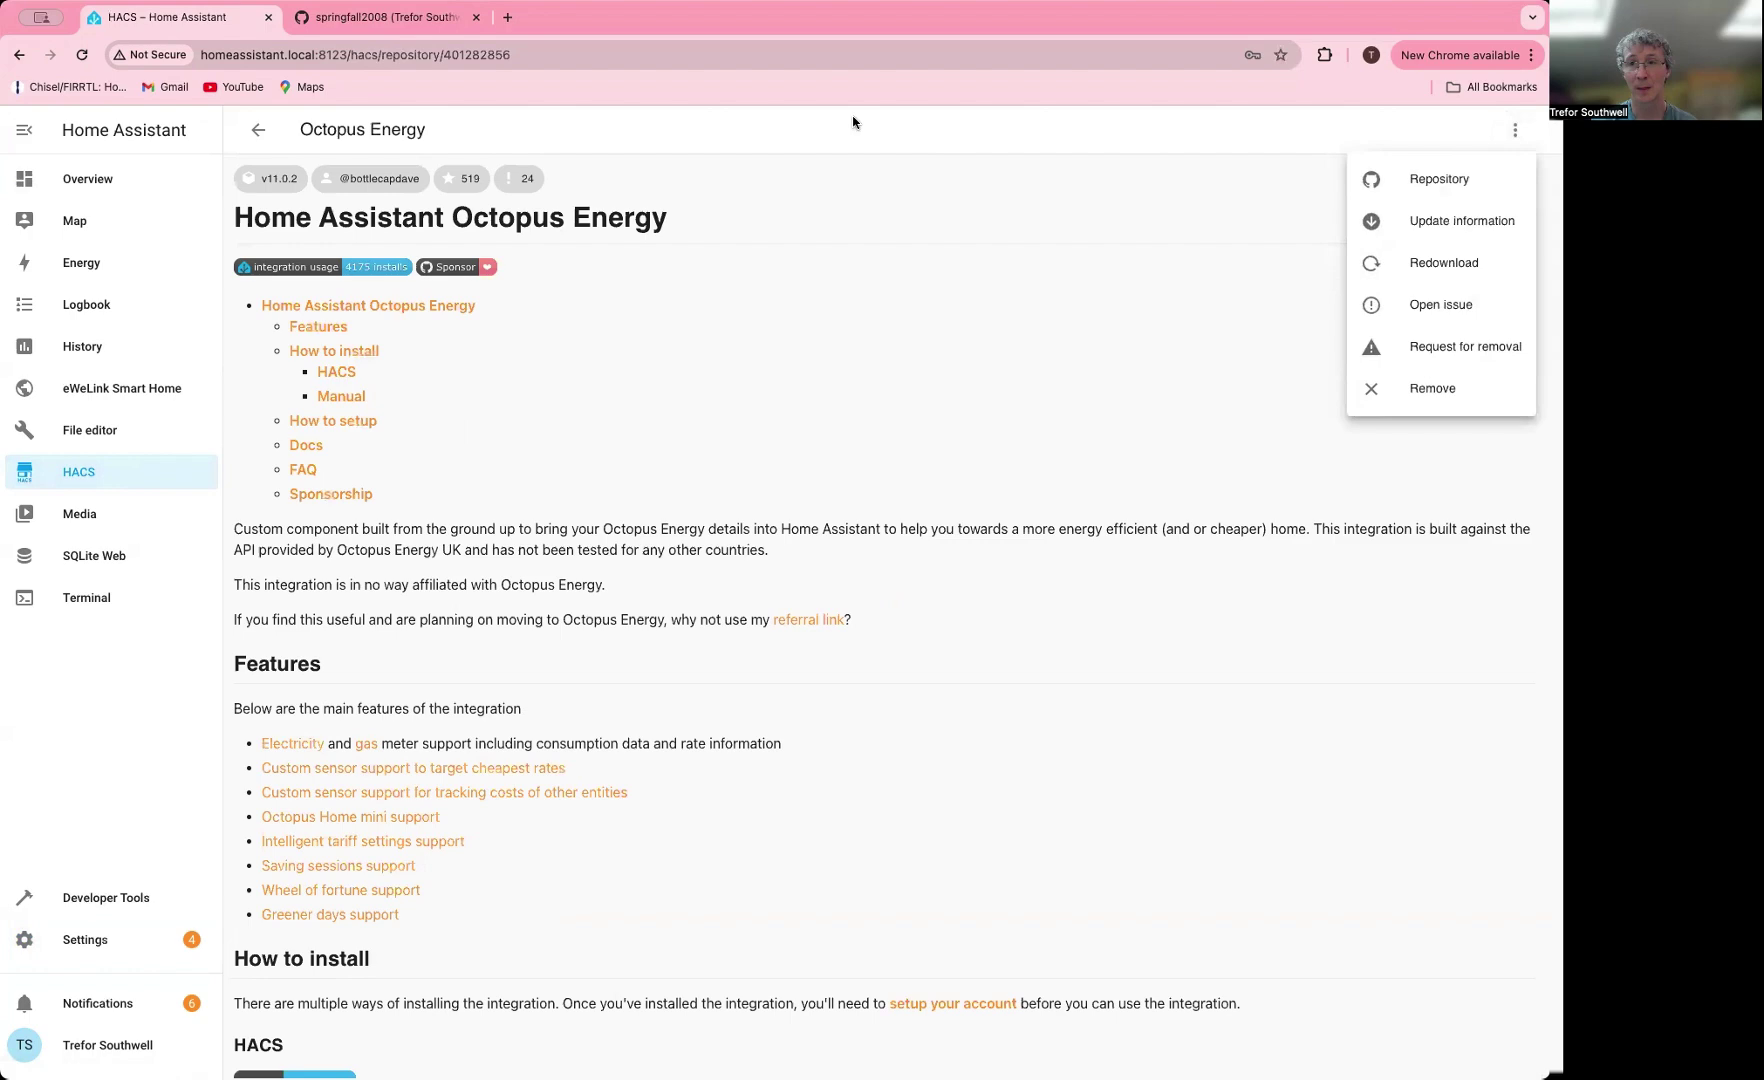
click(258, 130)
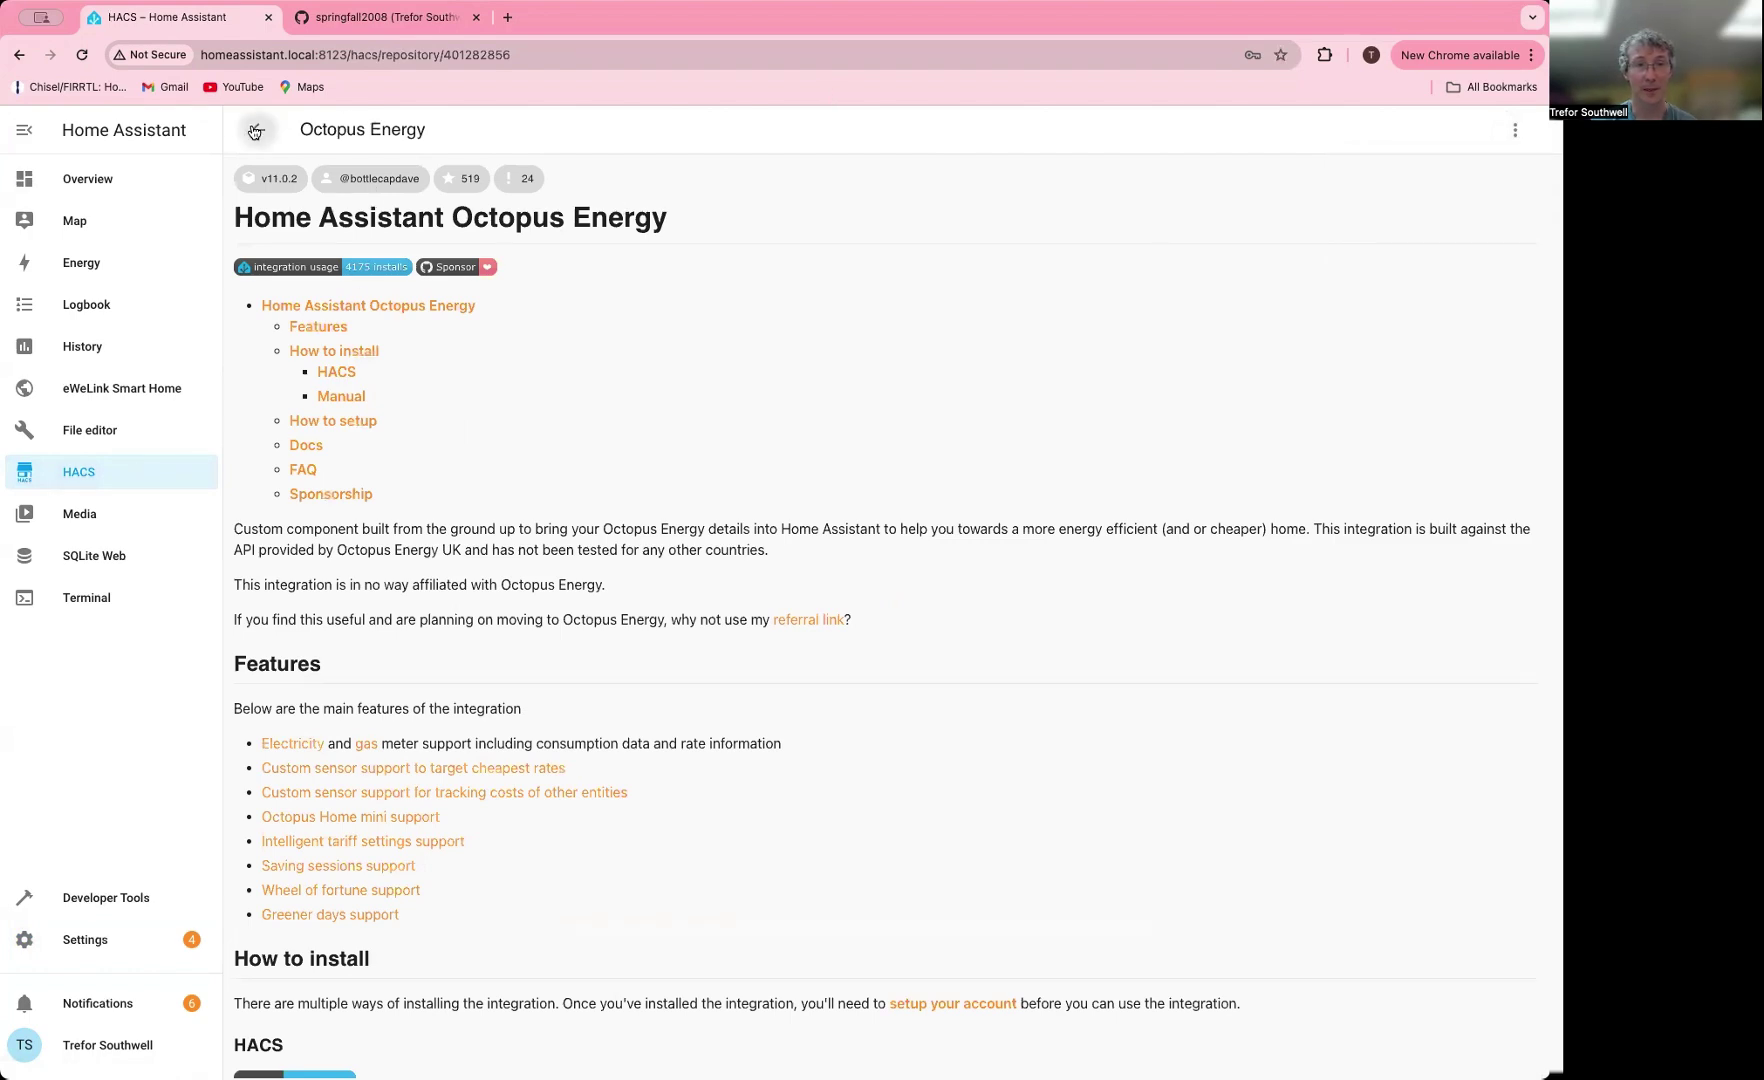
click(258, 130)
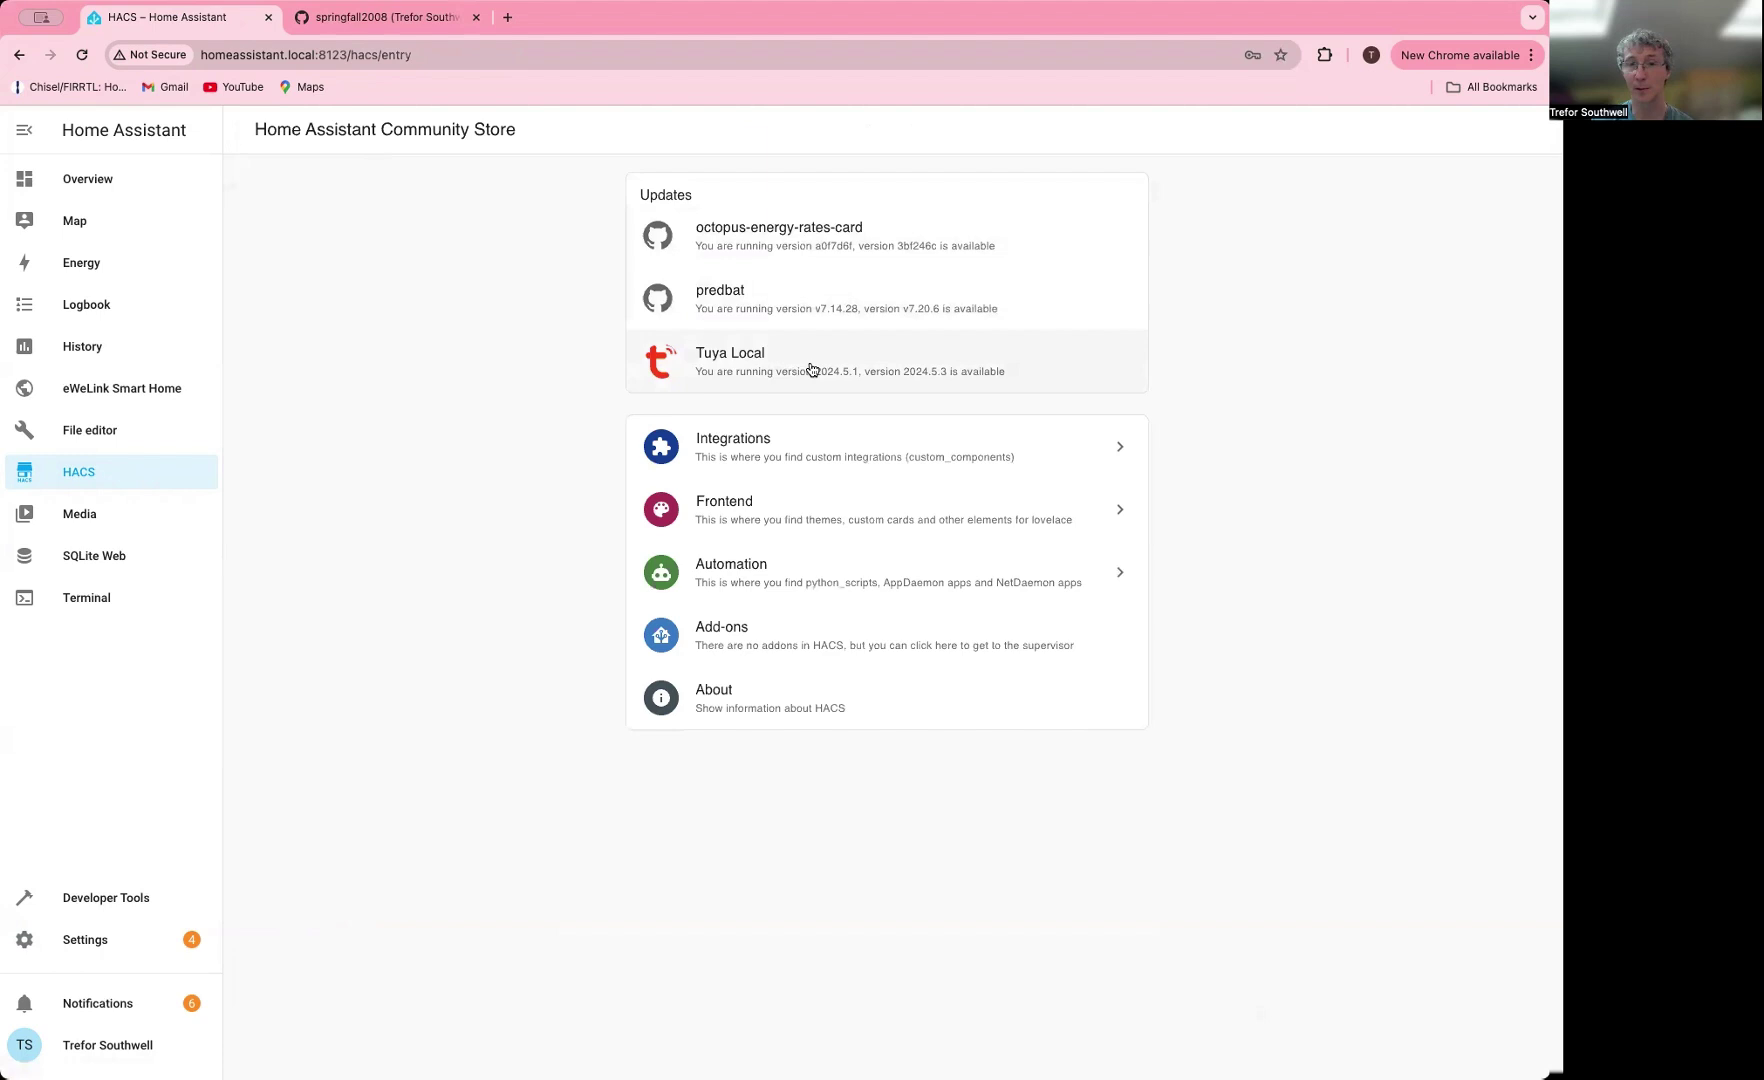
click(812, 370)
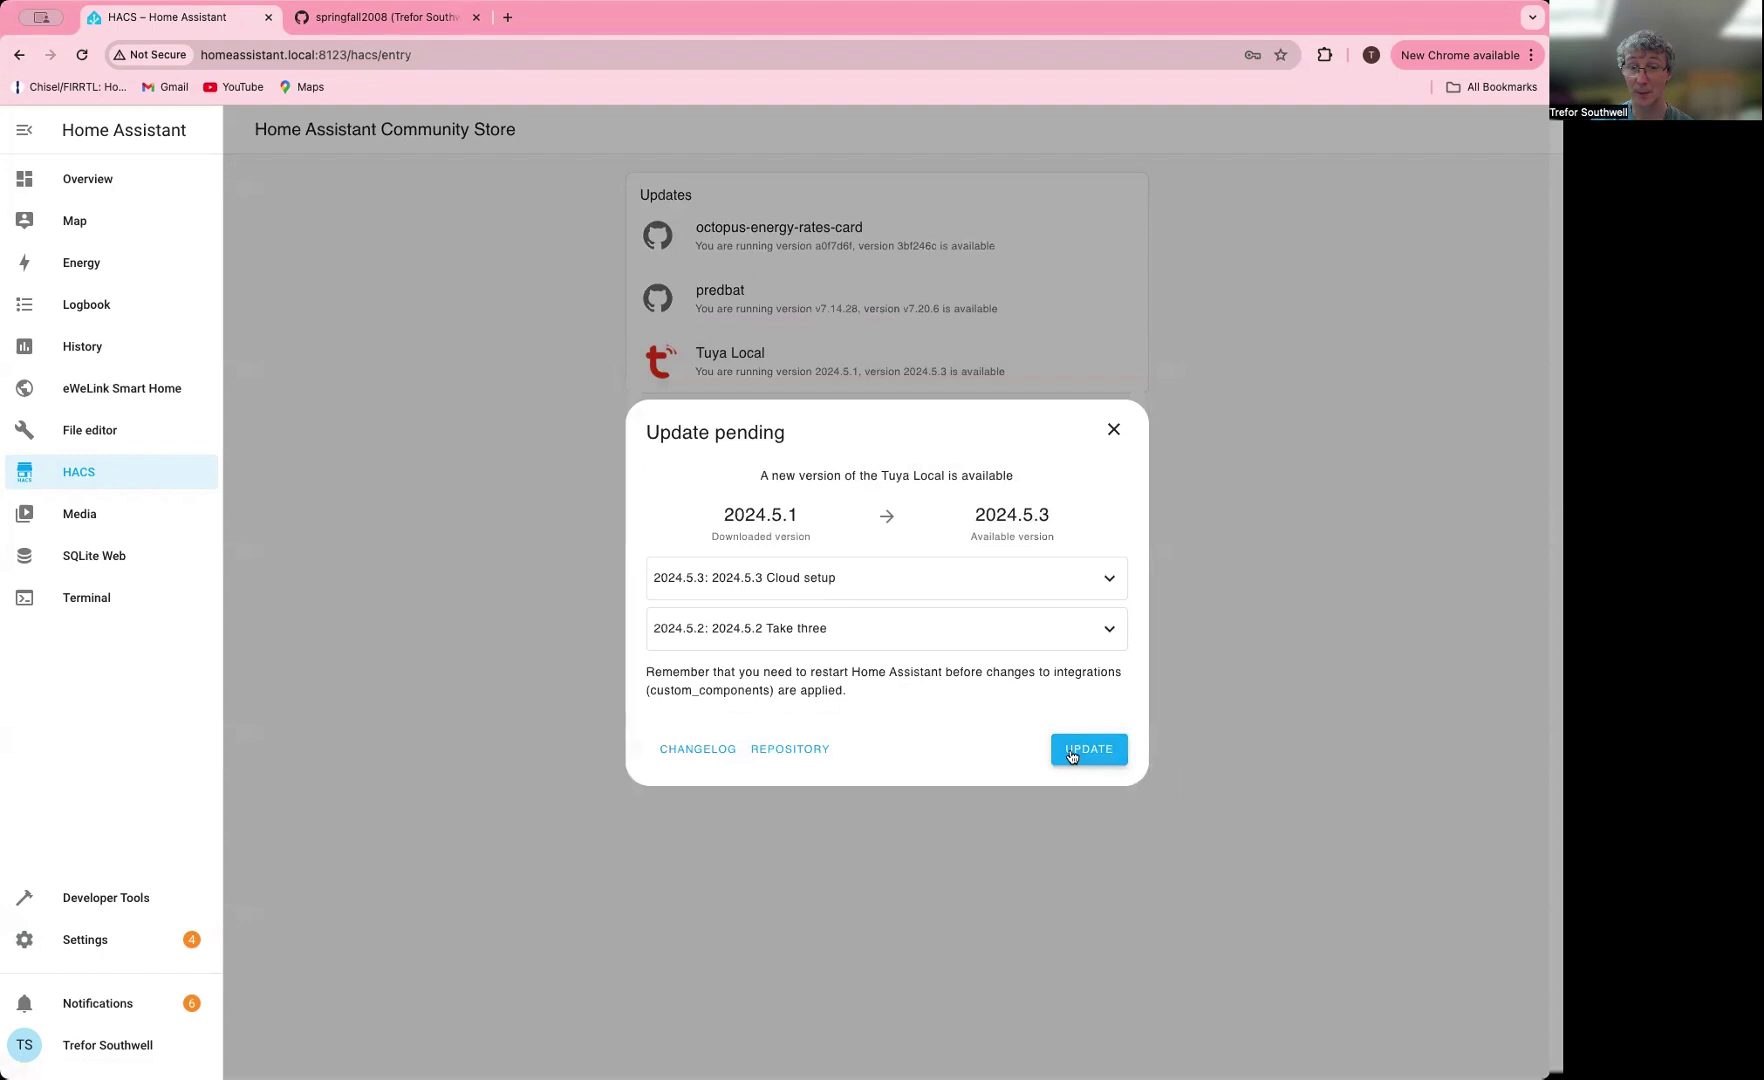
click(1113, 429)
In File editor, browse from / to homeassistant/custom_components/octopus_energy and open __init__.py.
click(88, 438)
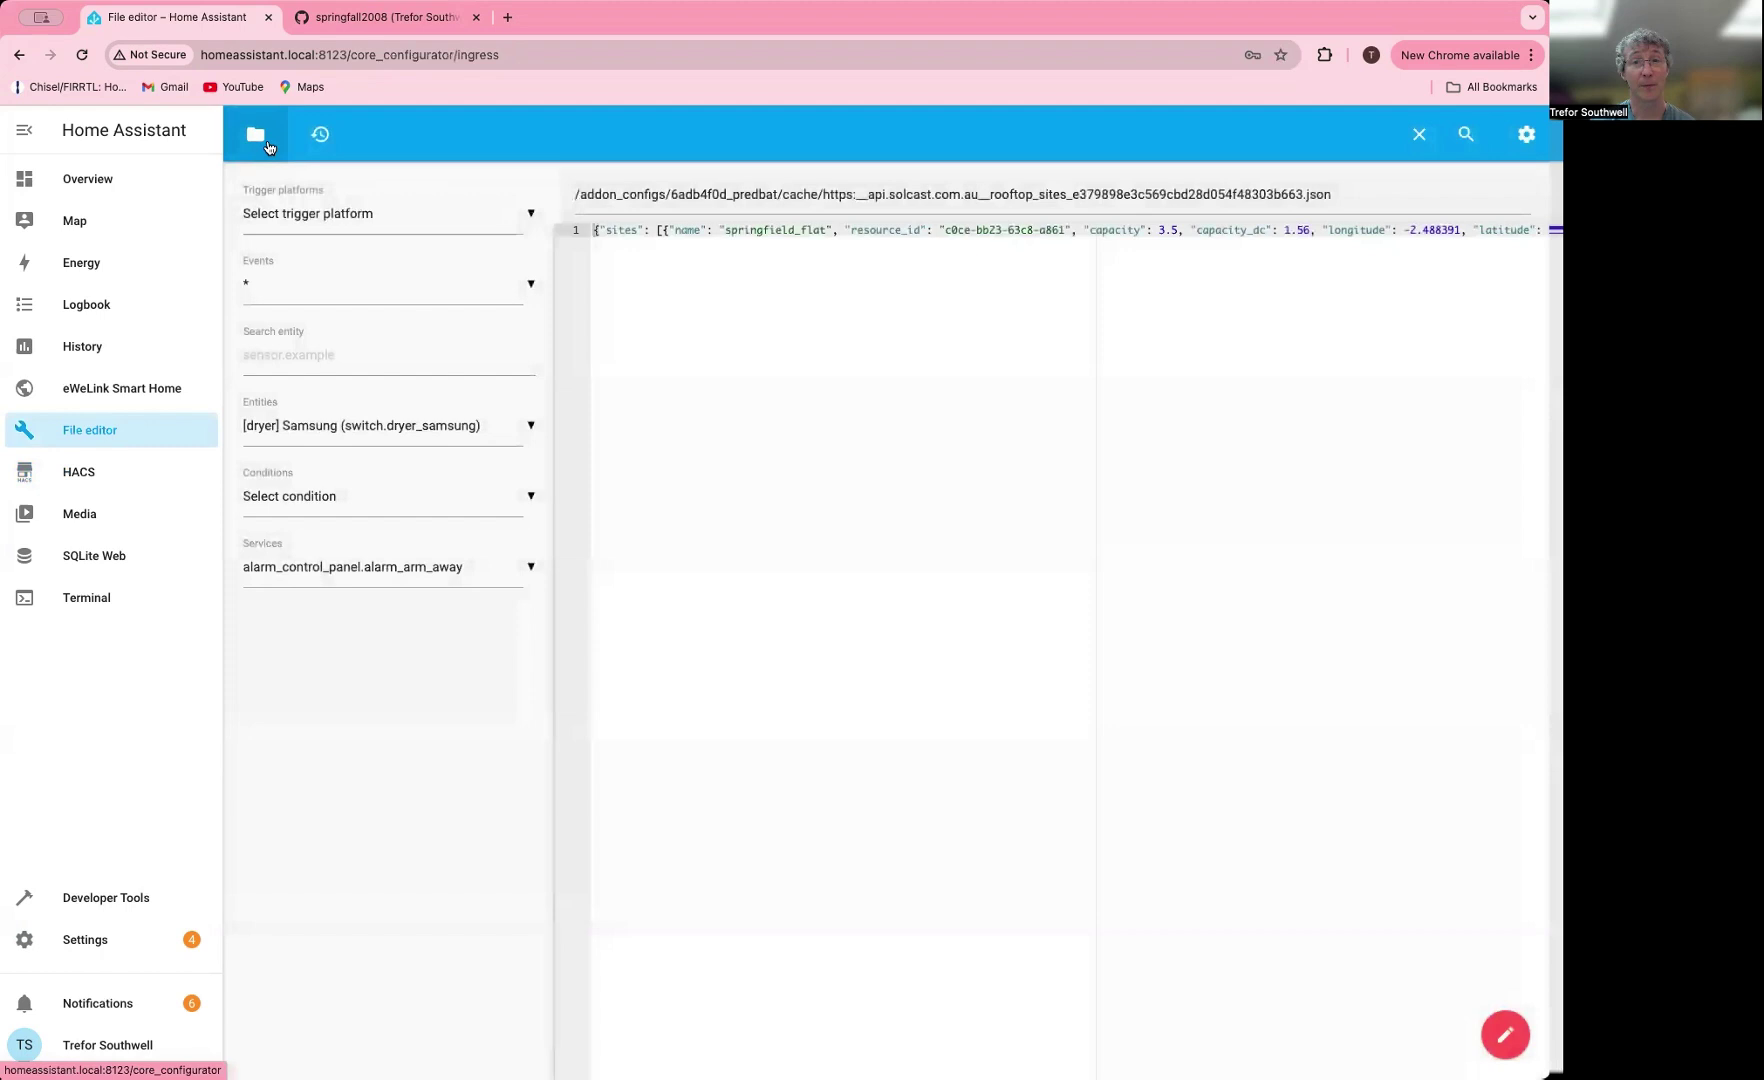
click(240, 142)
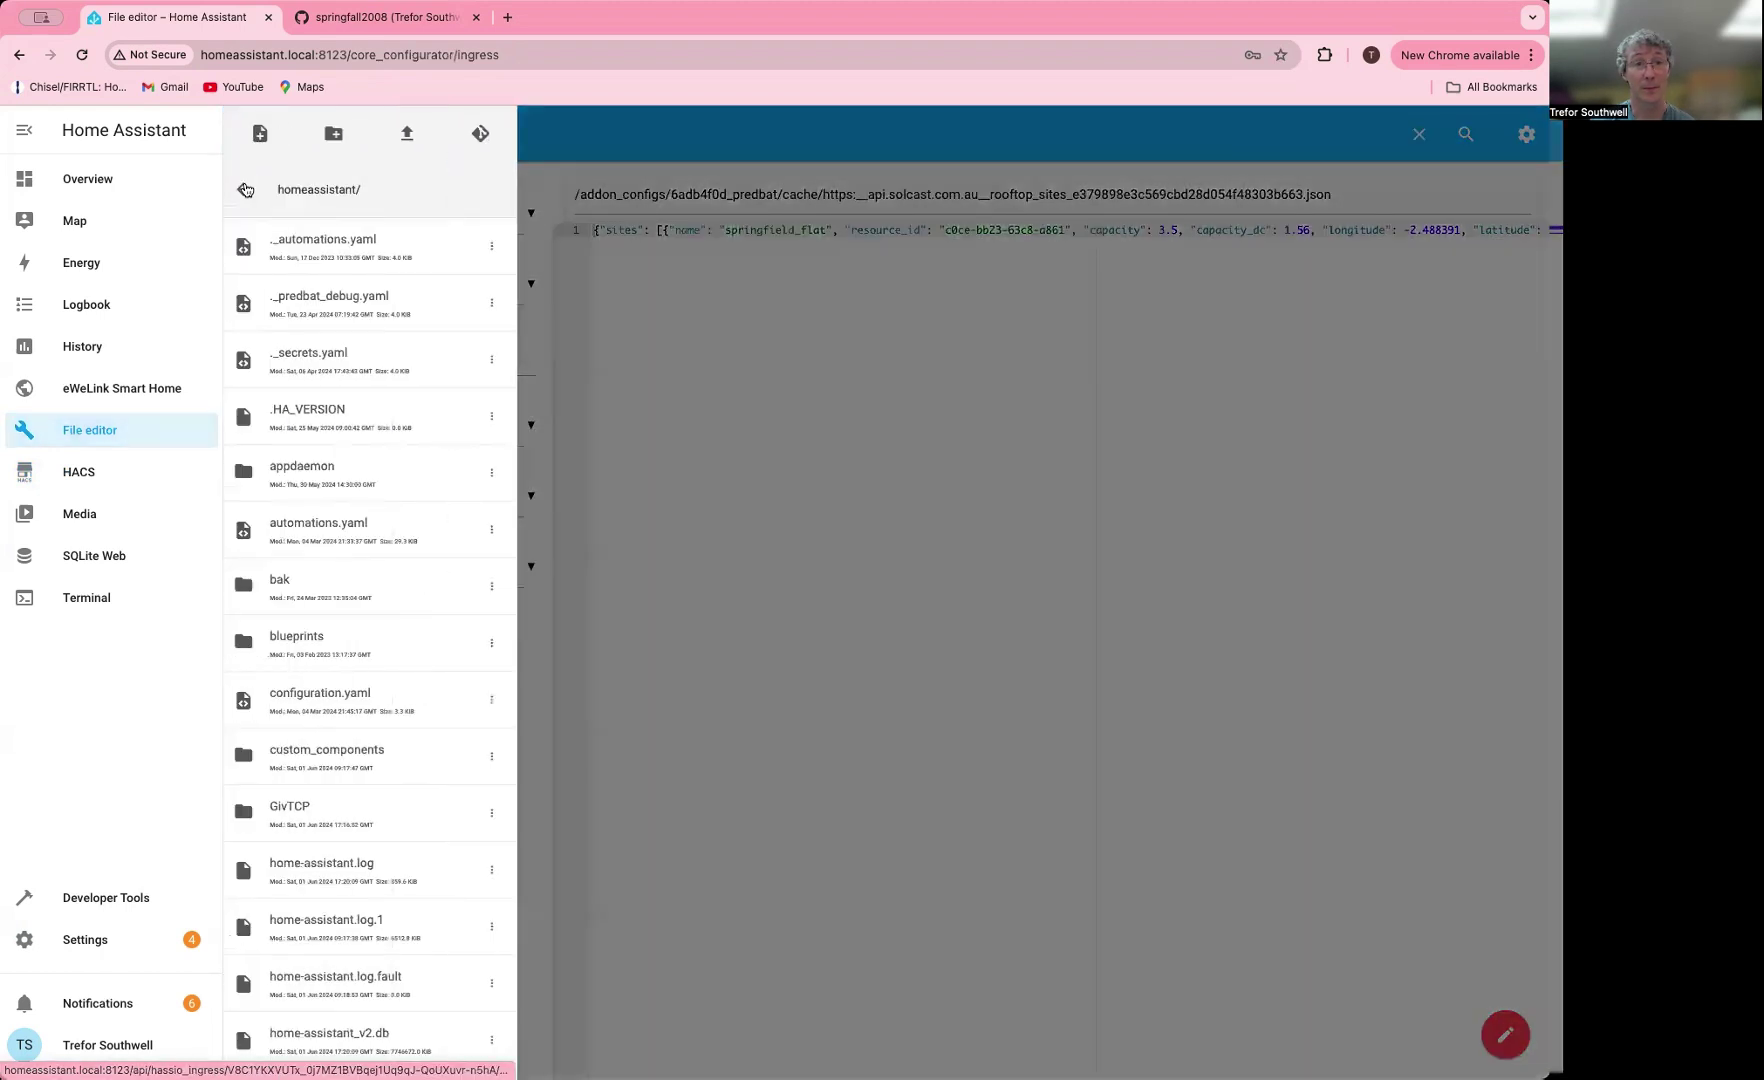
click(245, 190)
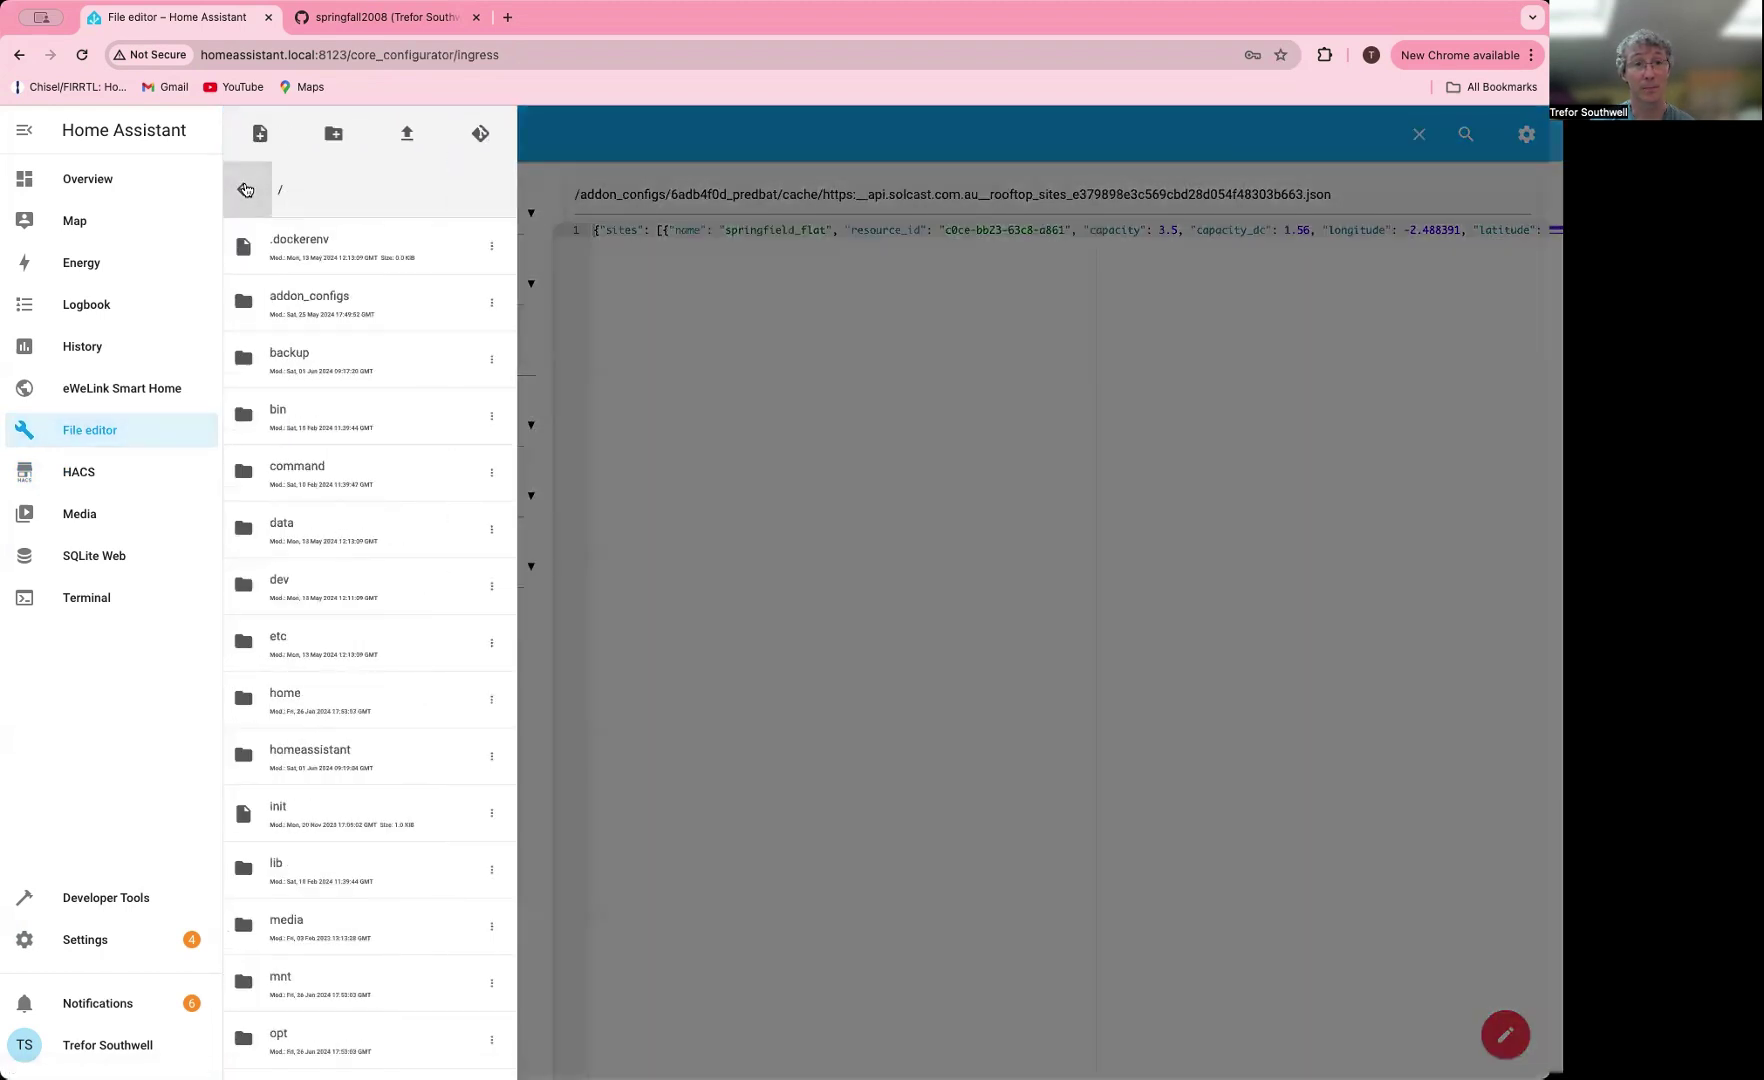
click(326, 757)
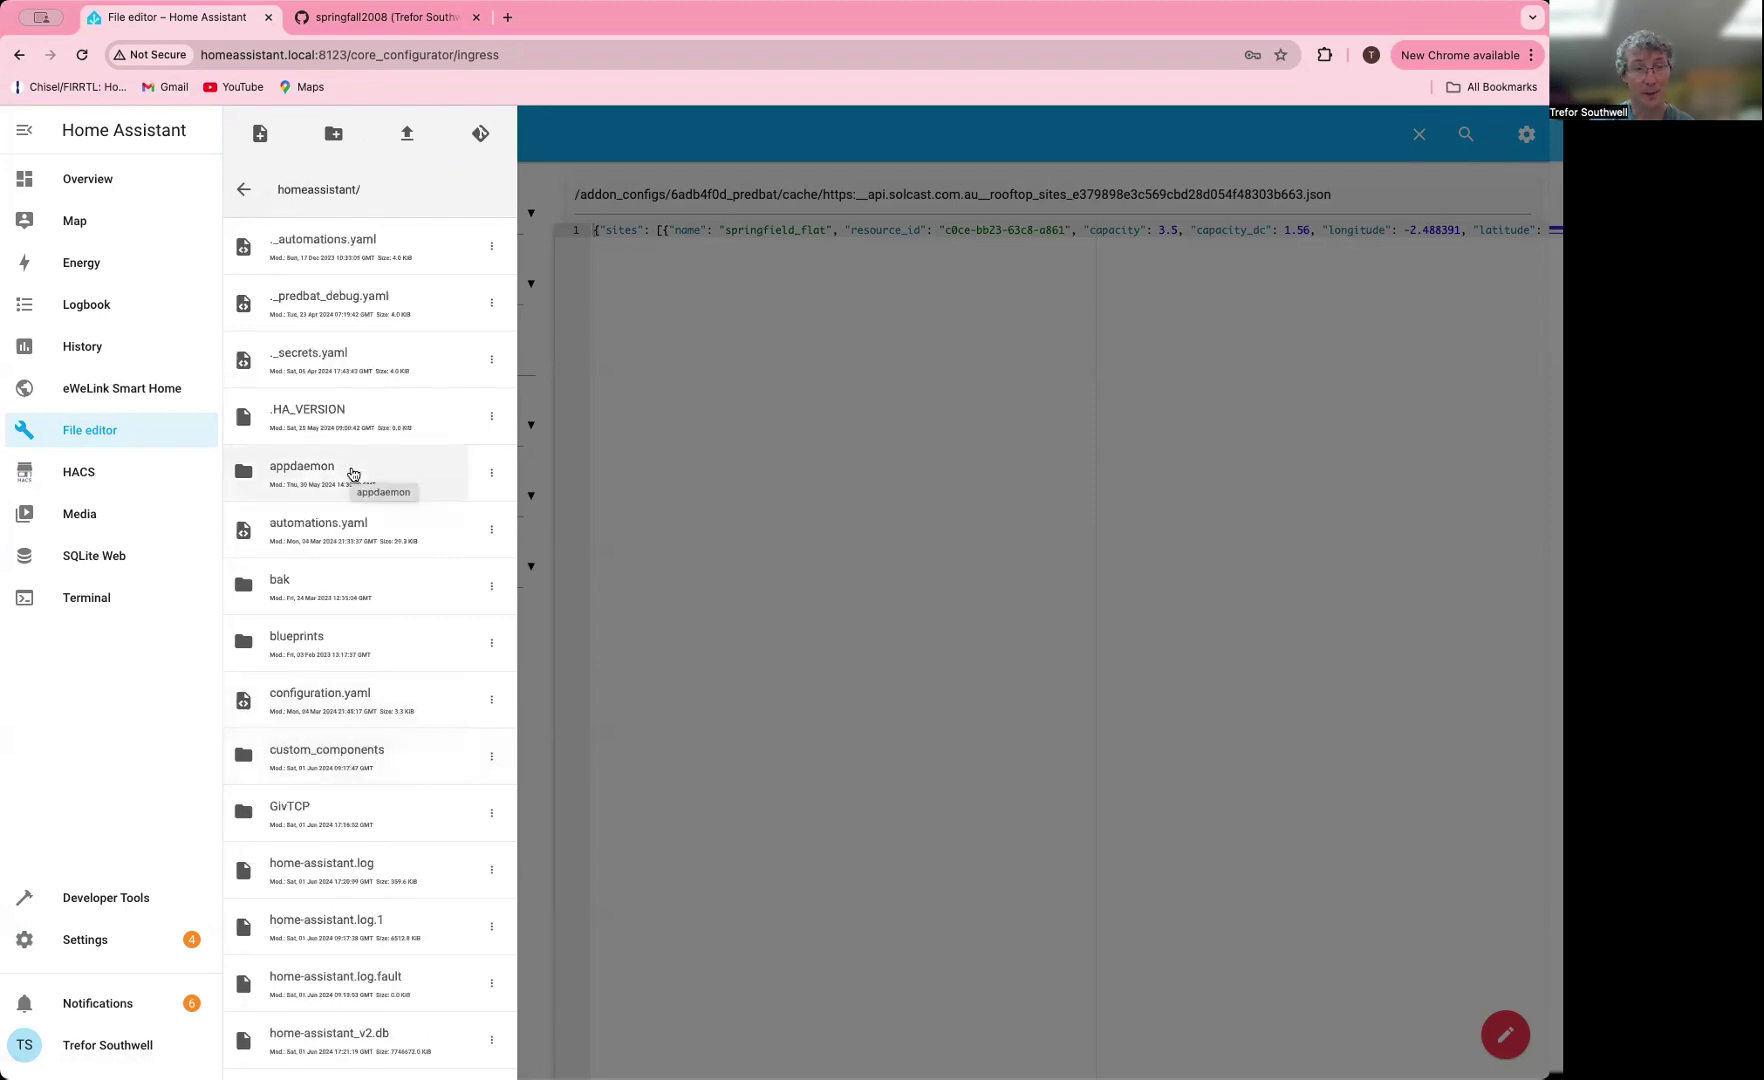
click(345, 758)
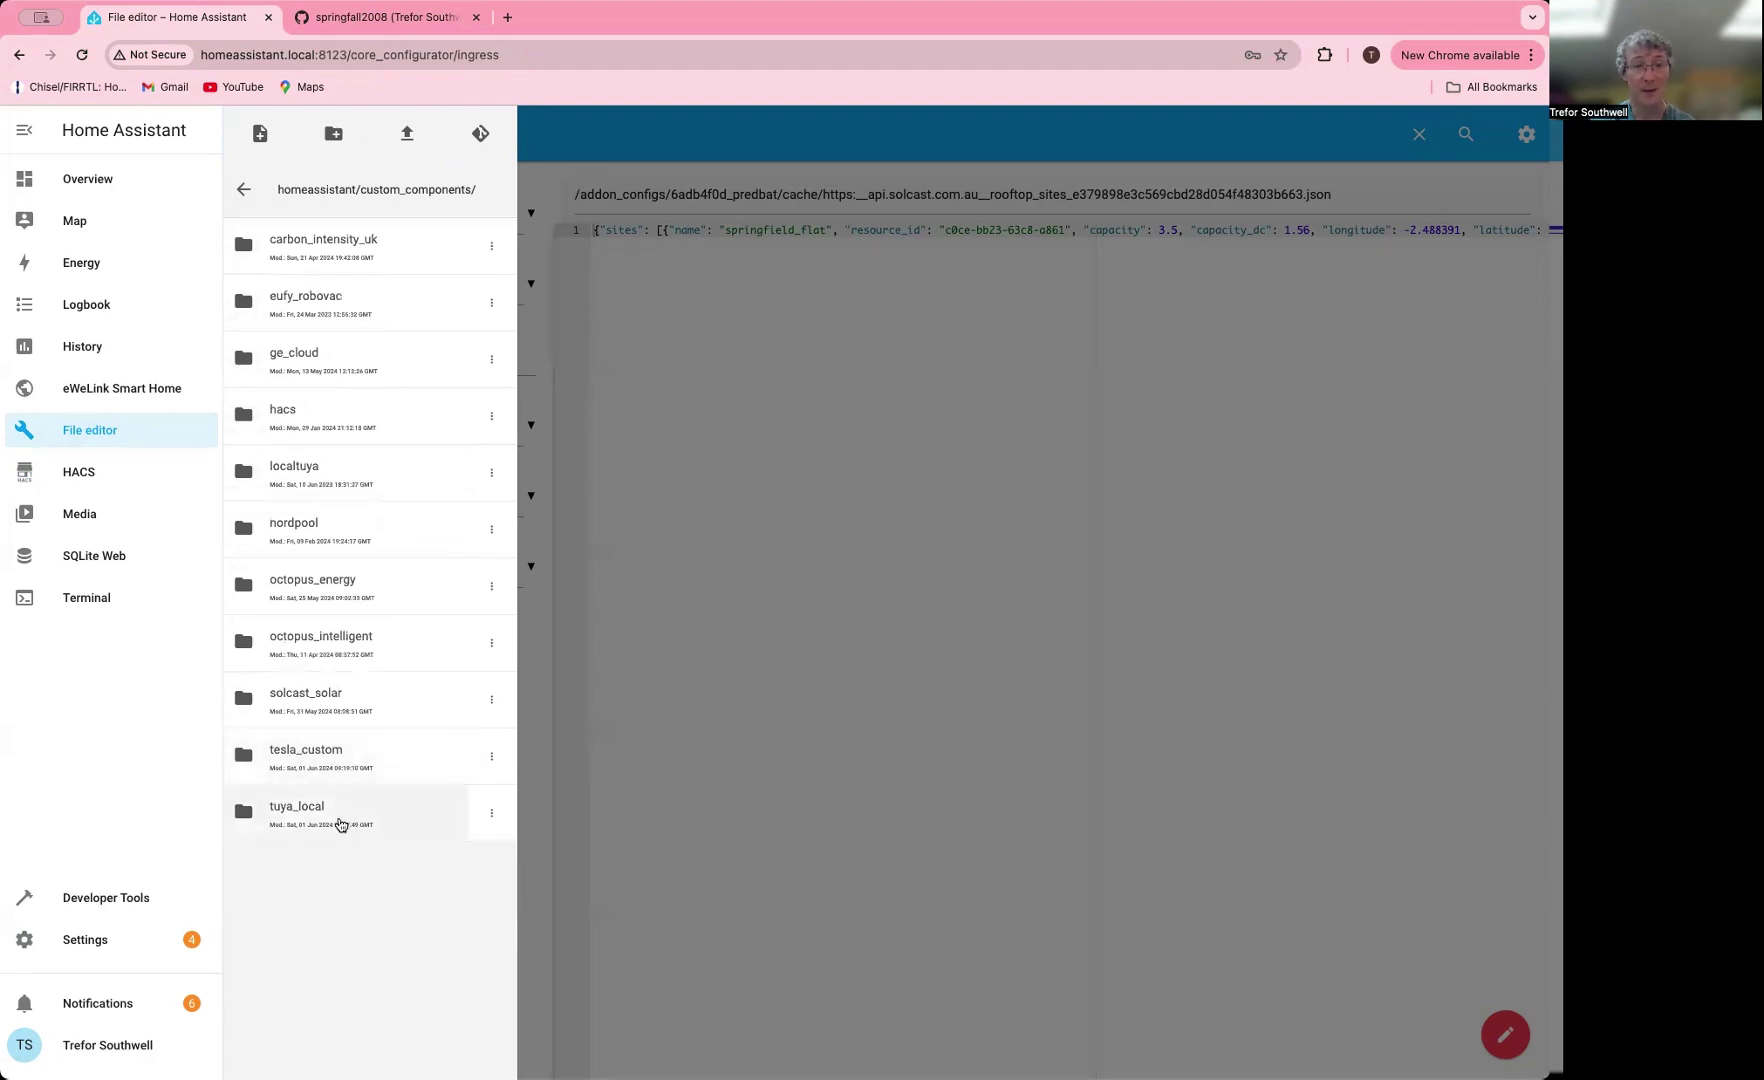
click(347, 585)
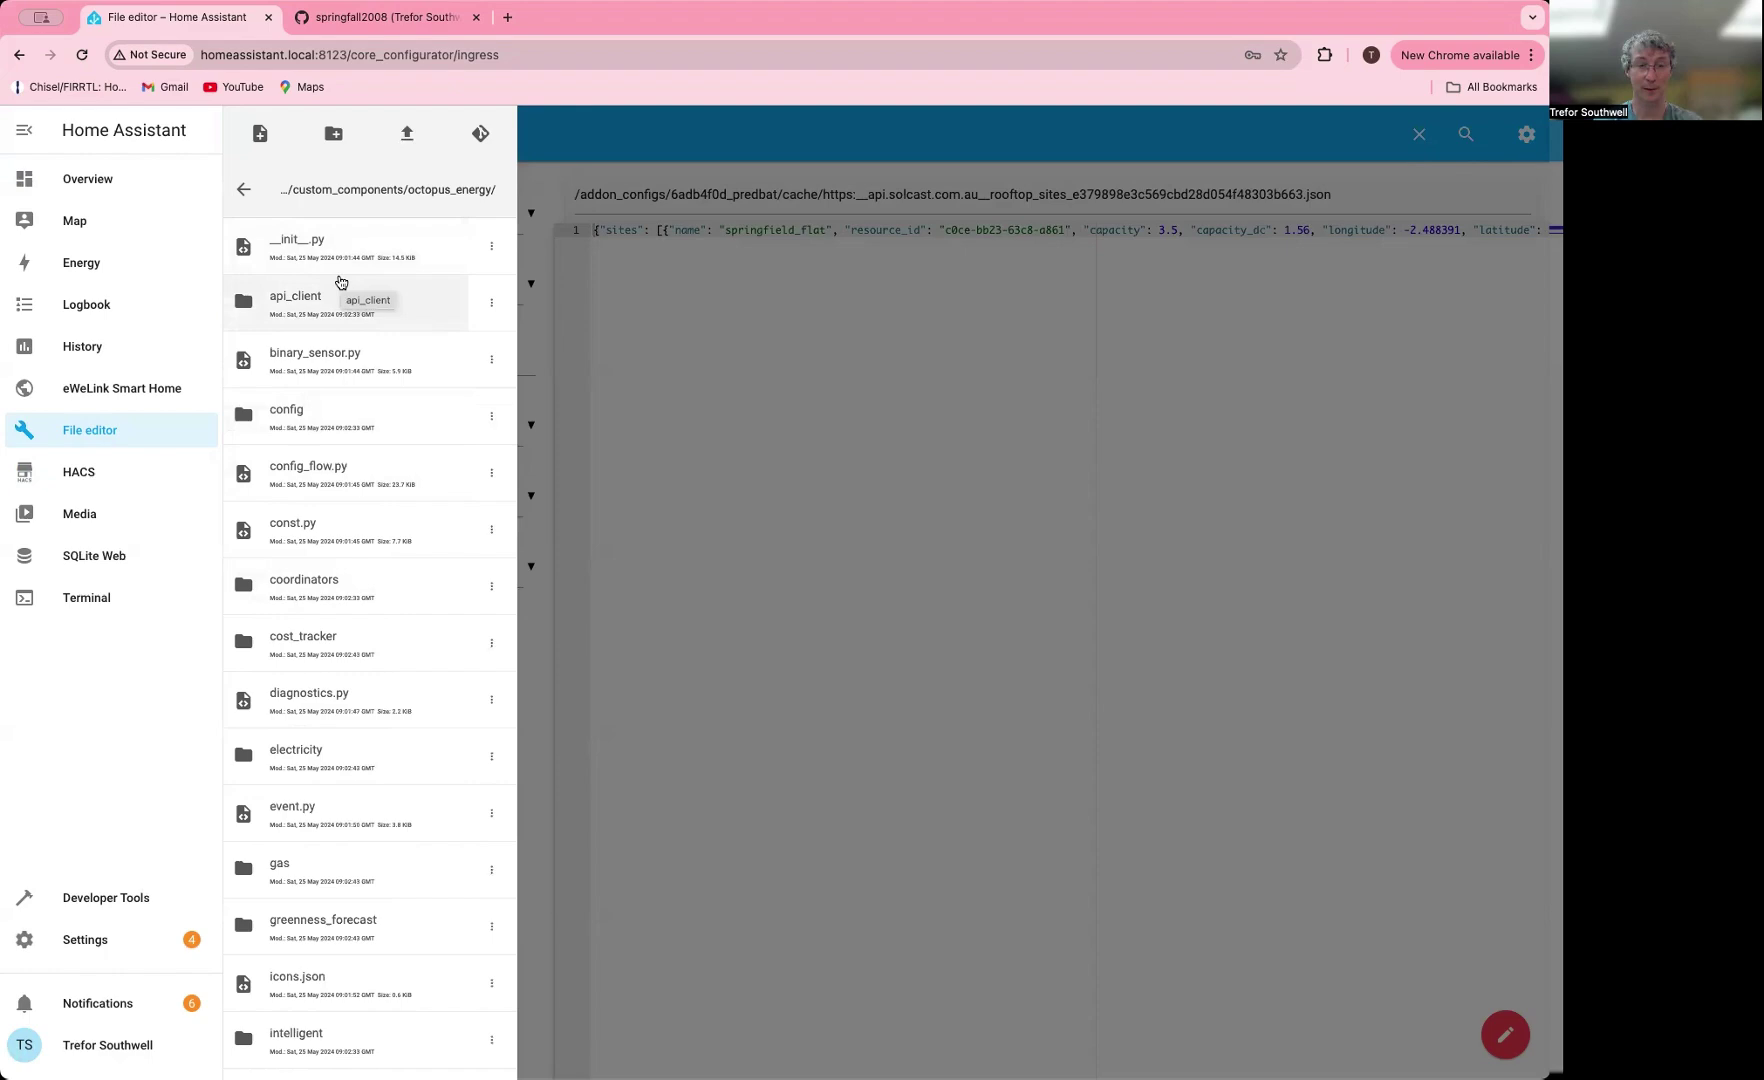
click(298, 244)
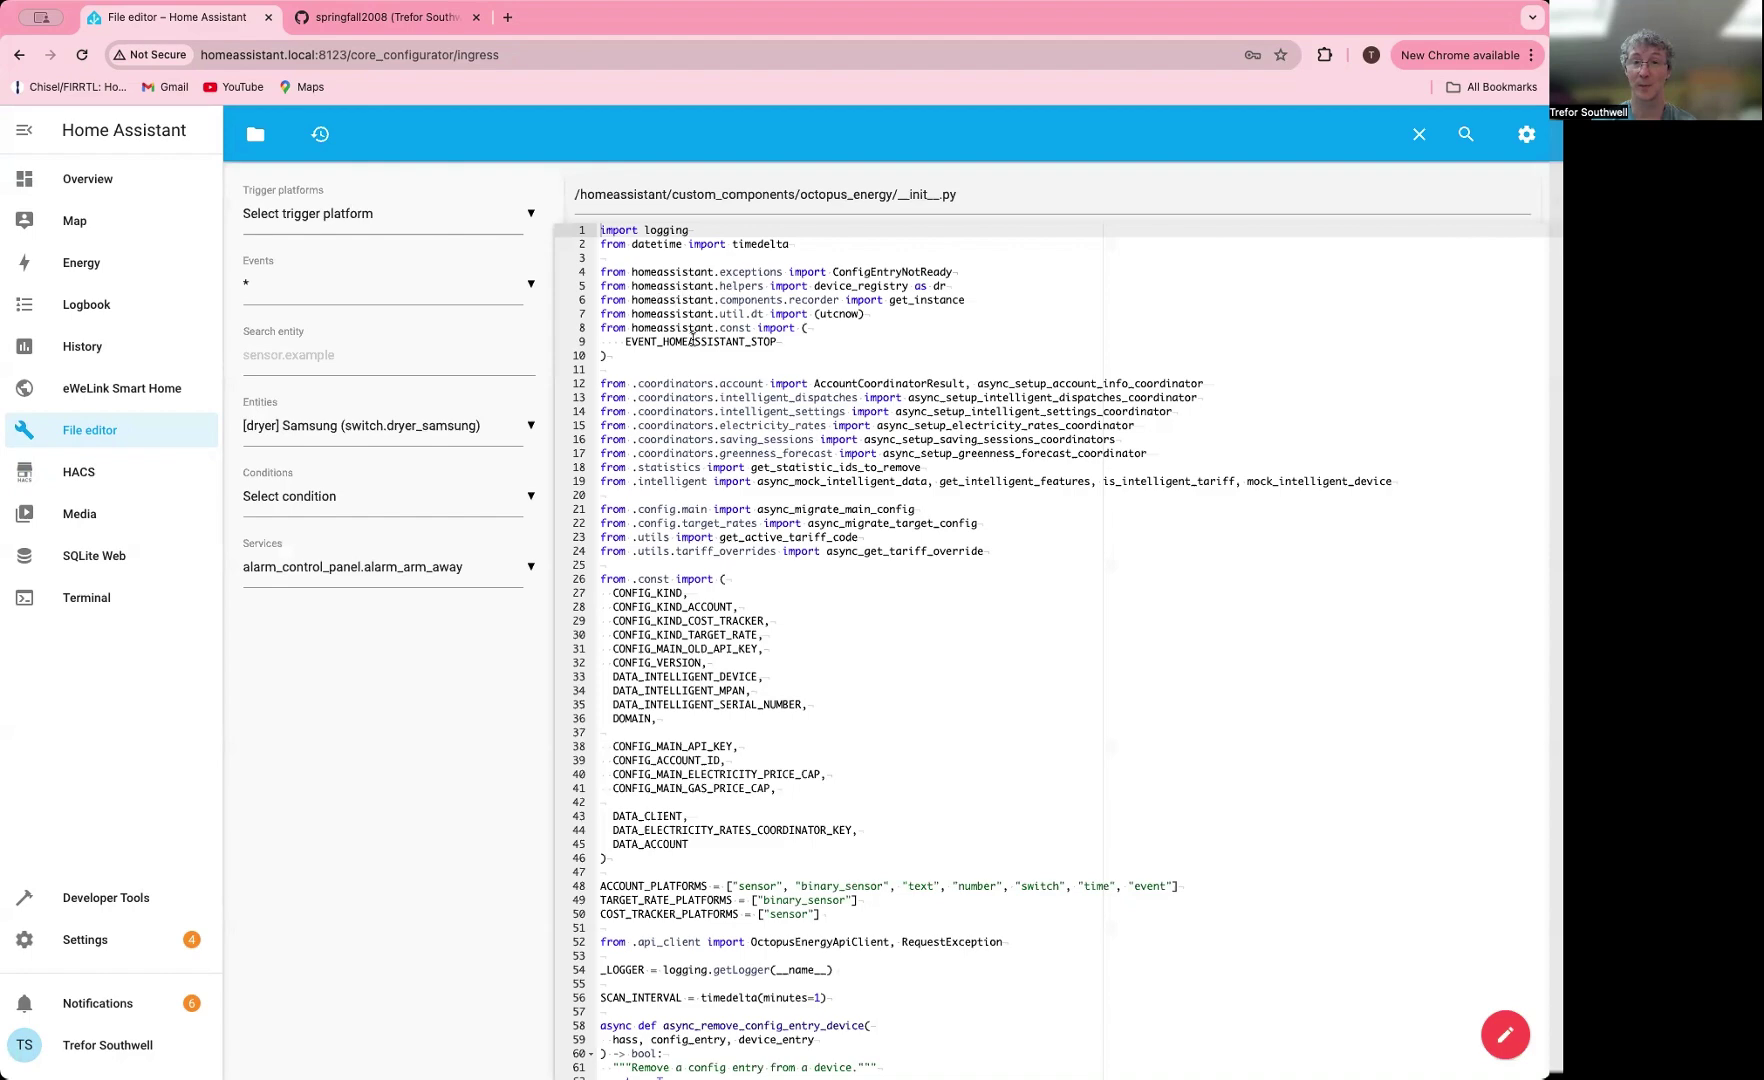
Scroll through __init__.py's setup code for account, target-rate and cost-tracker entries.
scroll(838, 608, down, 1)
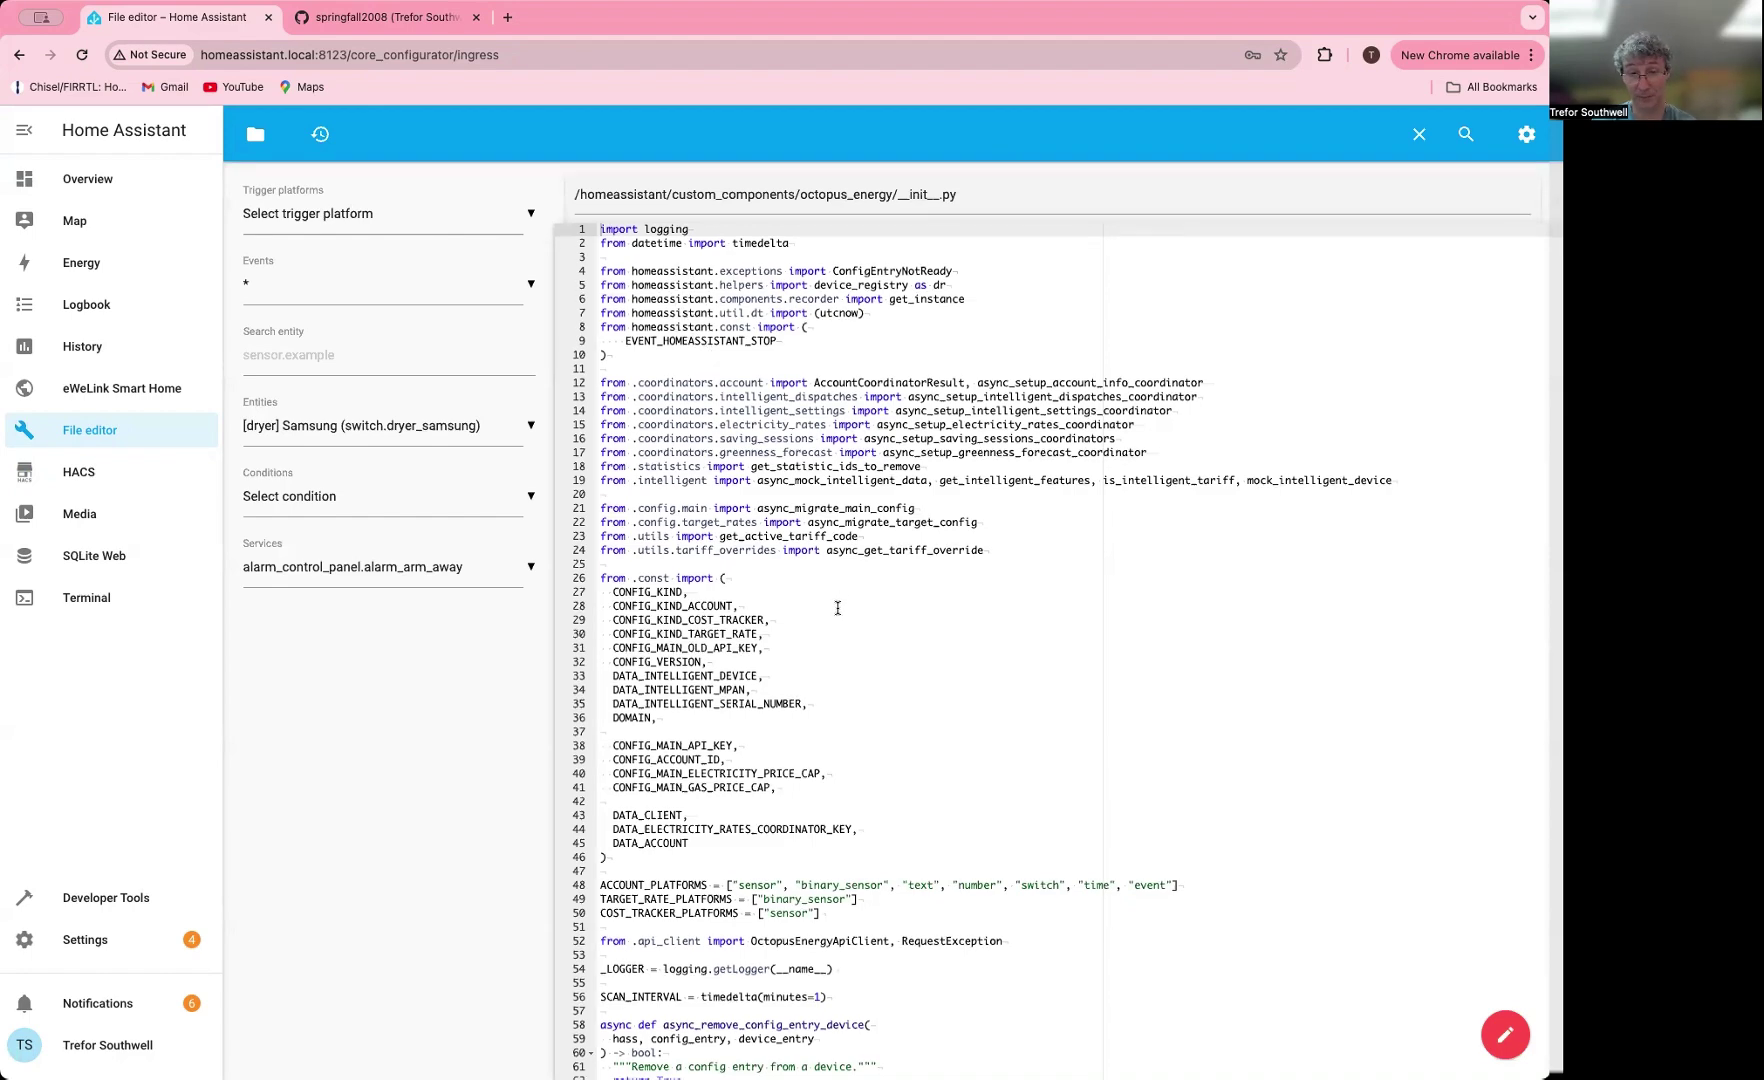
scroll(838, 608, down, 5)
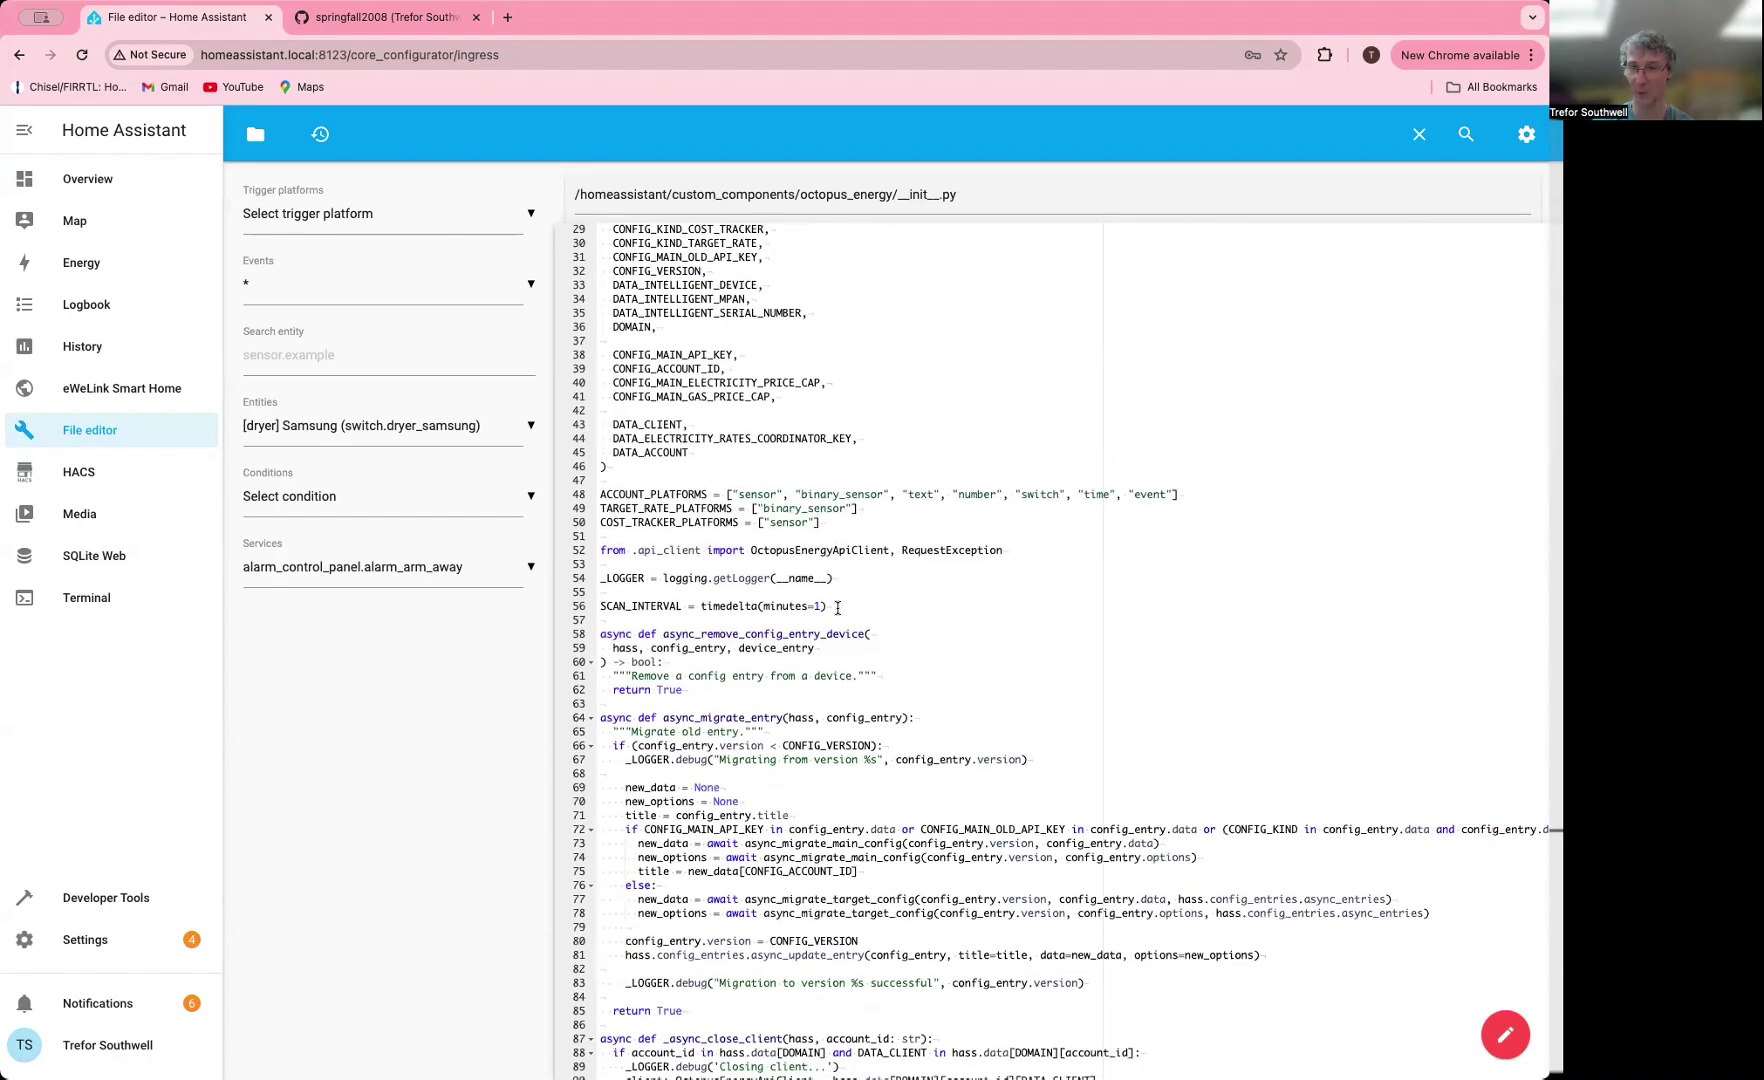
scroll(838, 608, down, 1)
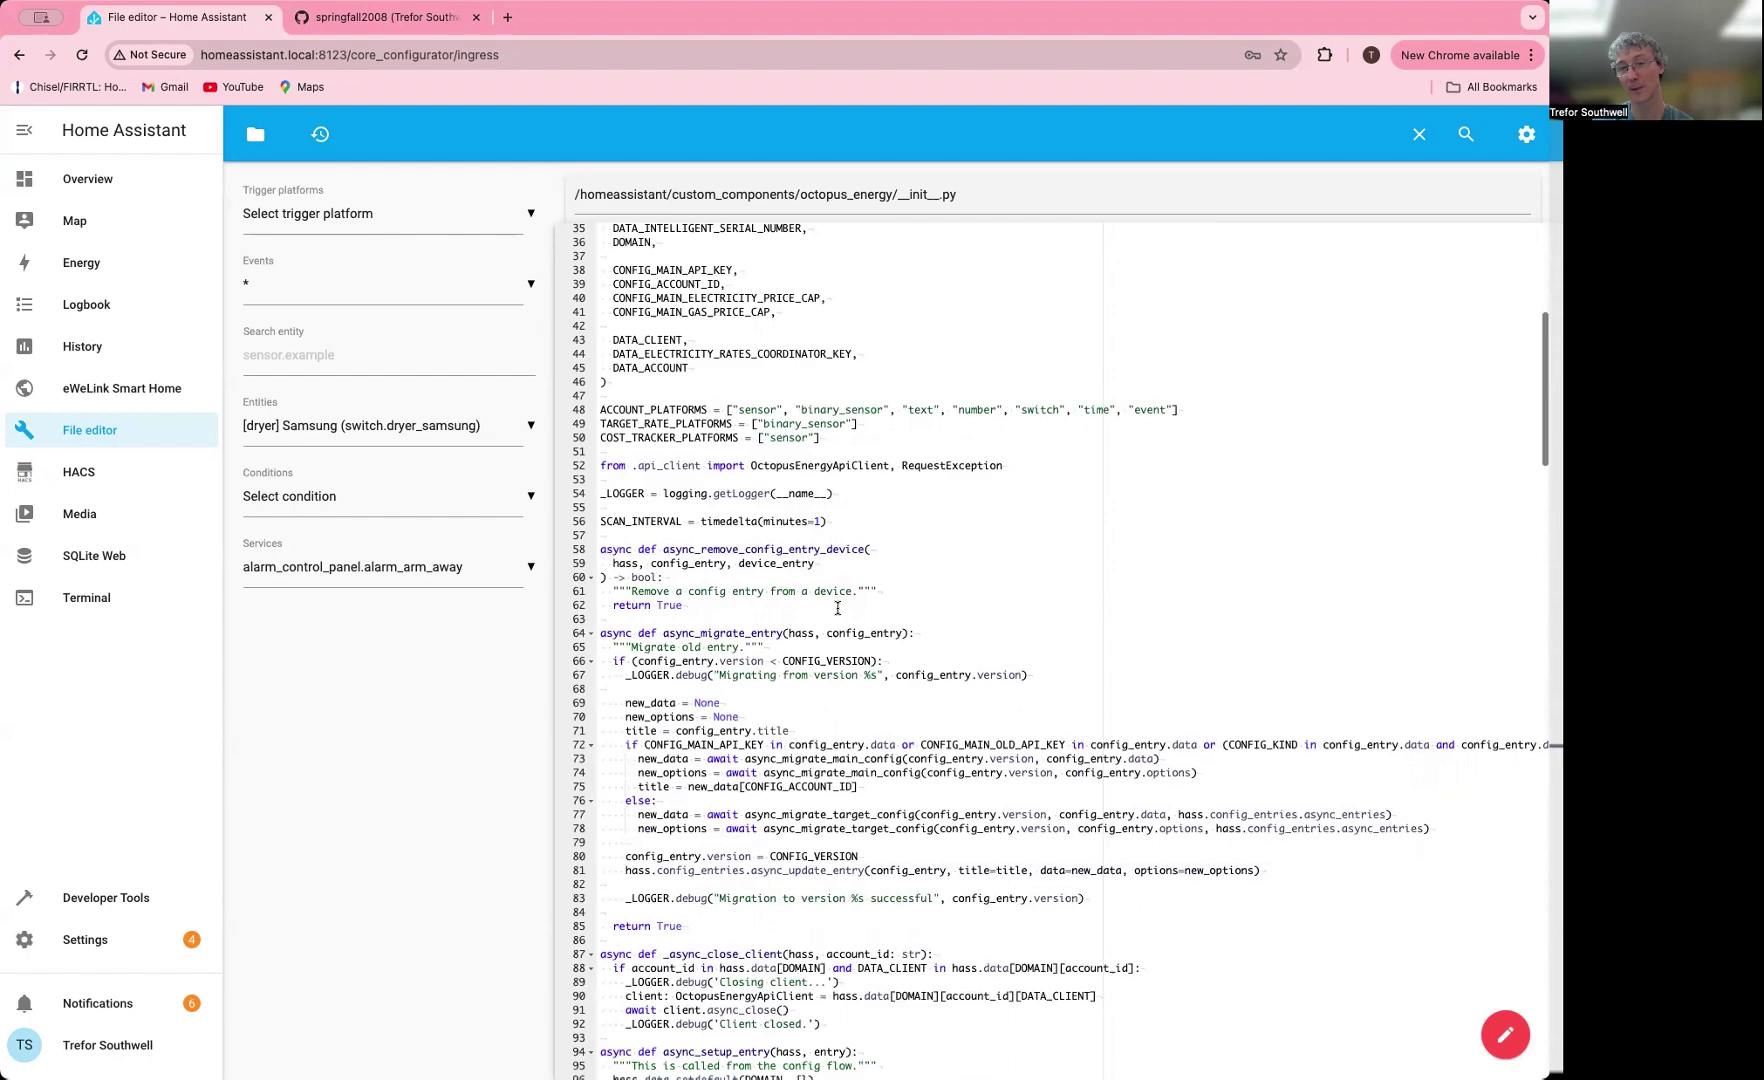
scroll(838, 608, down, 1)
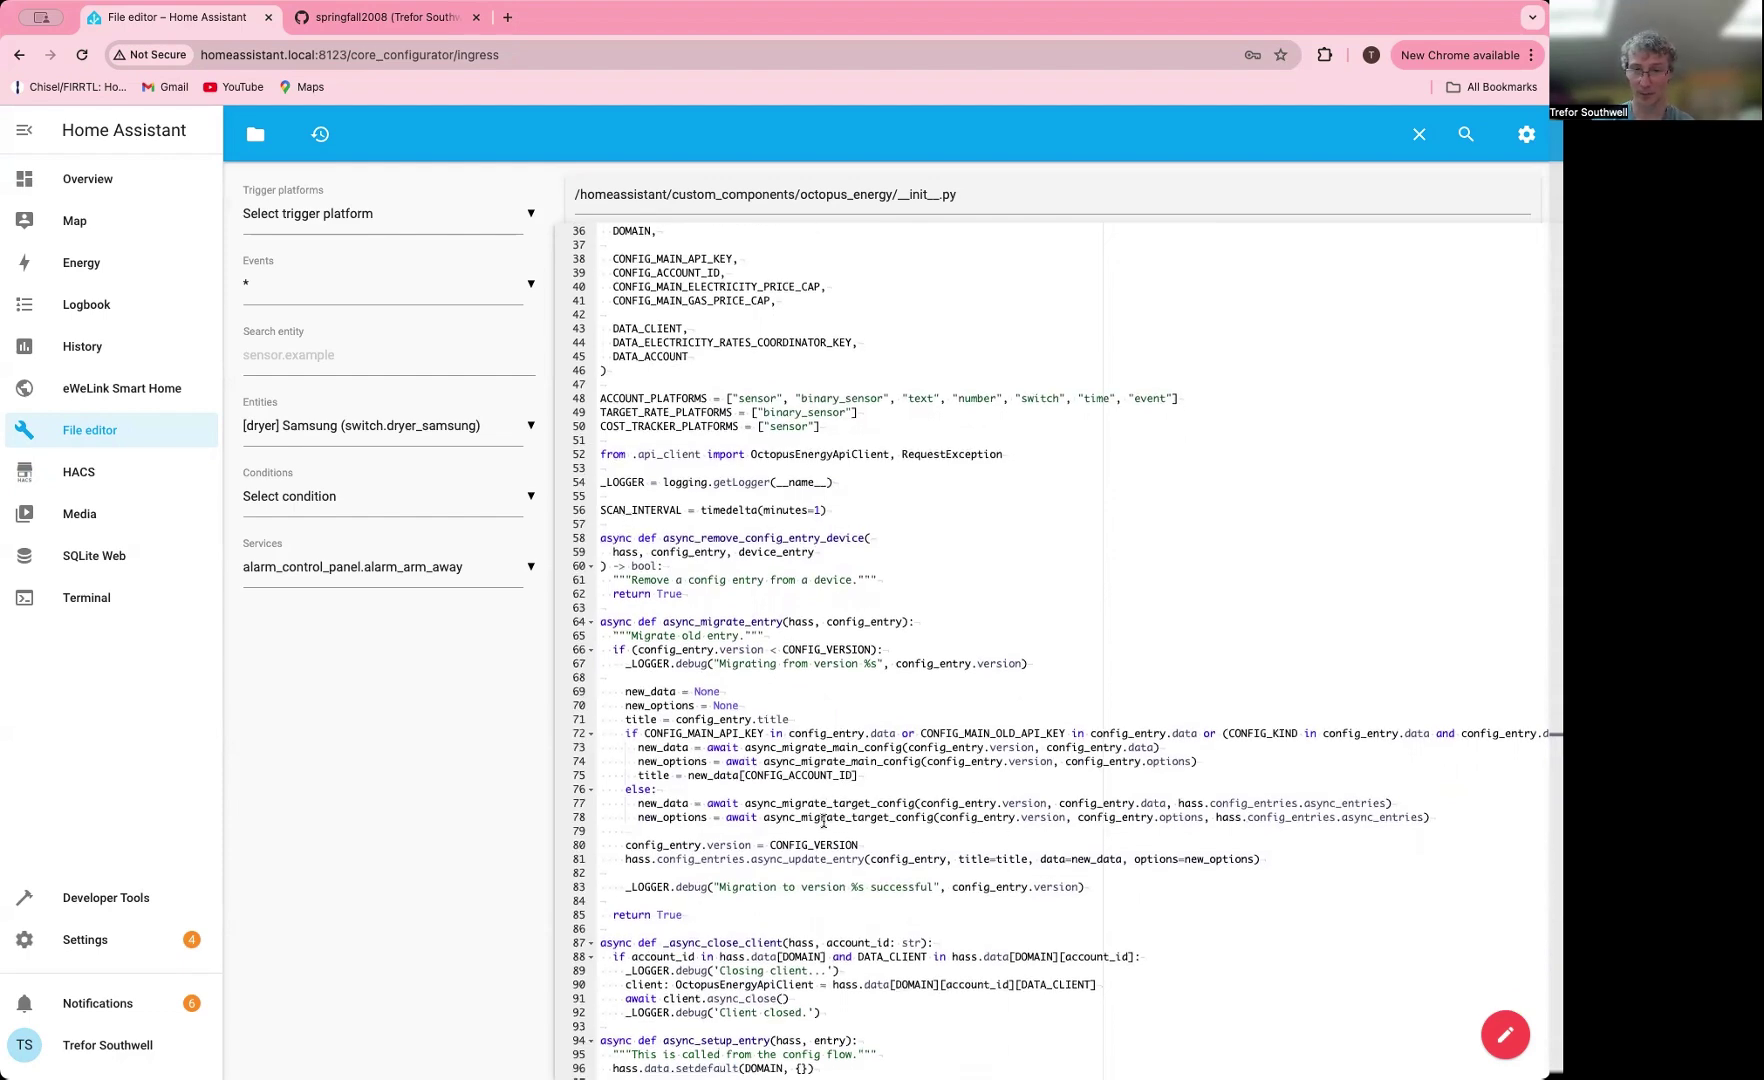
scroll(820, 815, down, 1)
scroll(820, 815, down, 4)
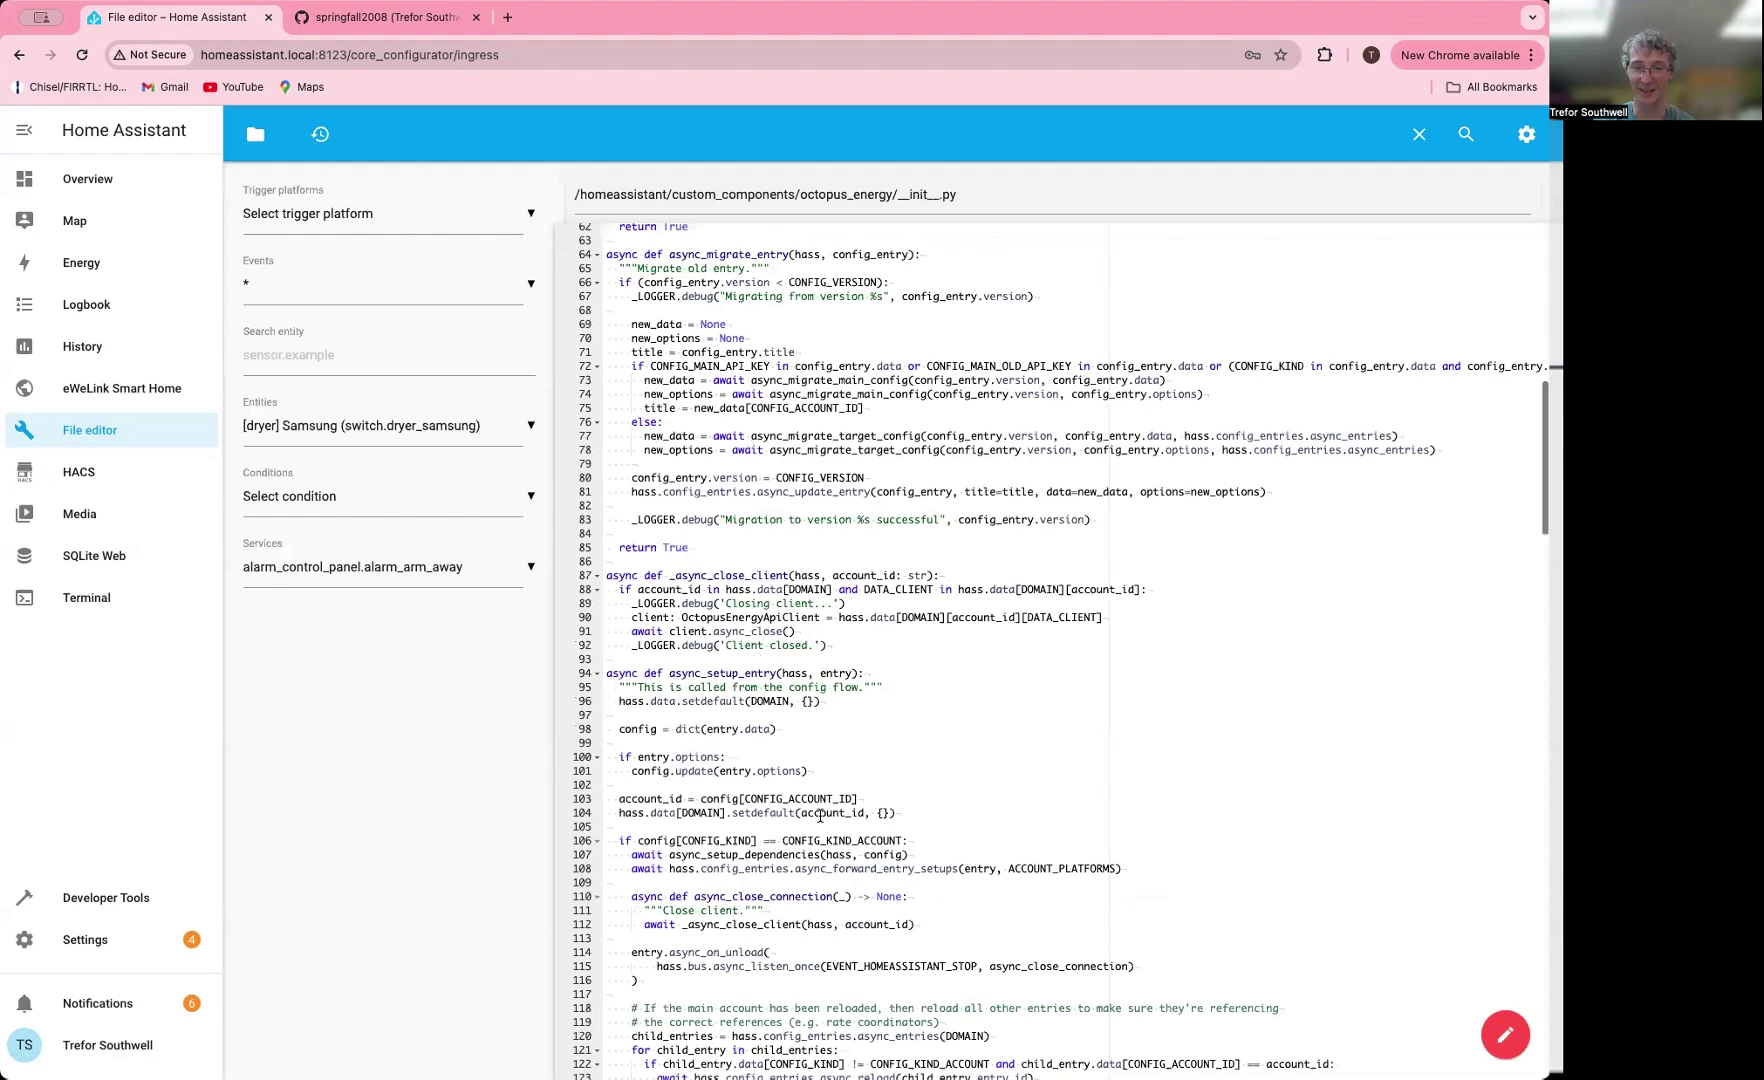
scroll(820, 815, down, 1)
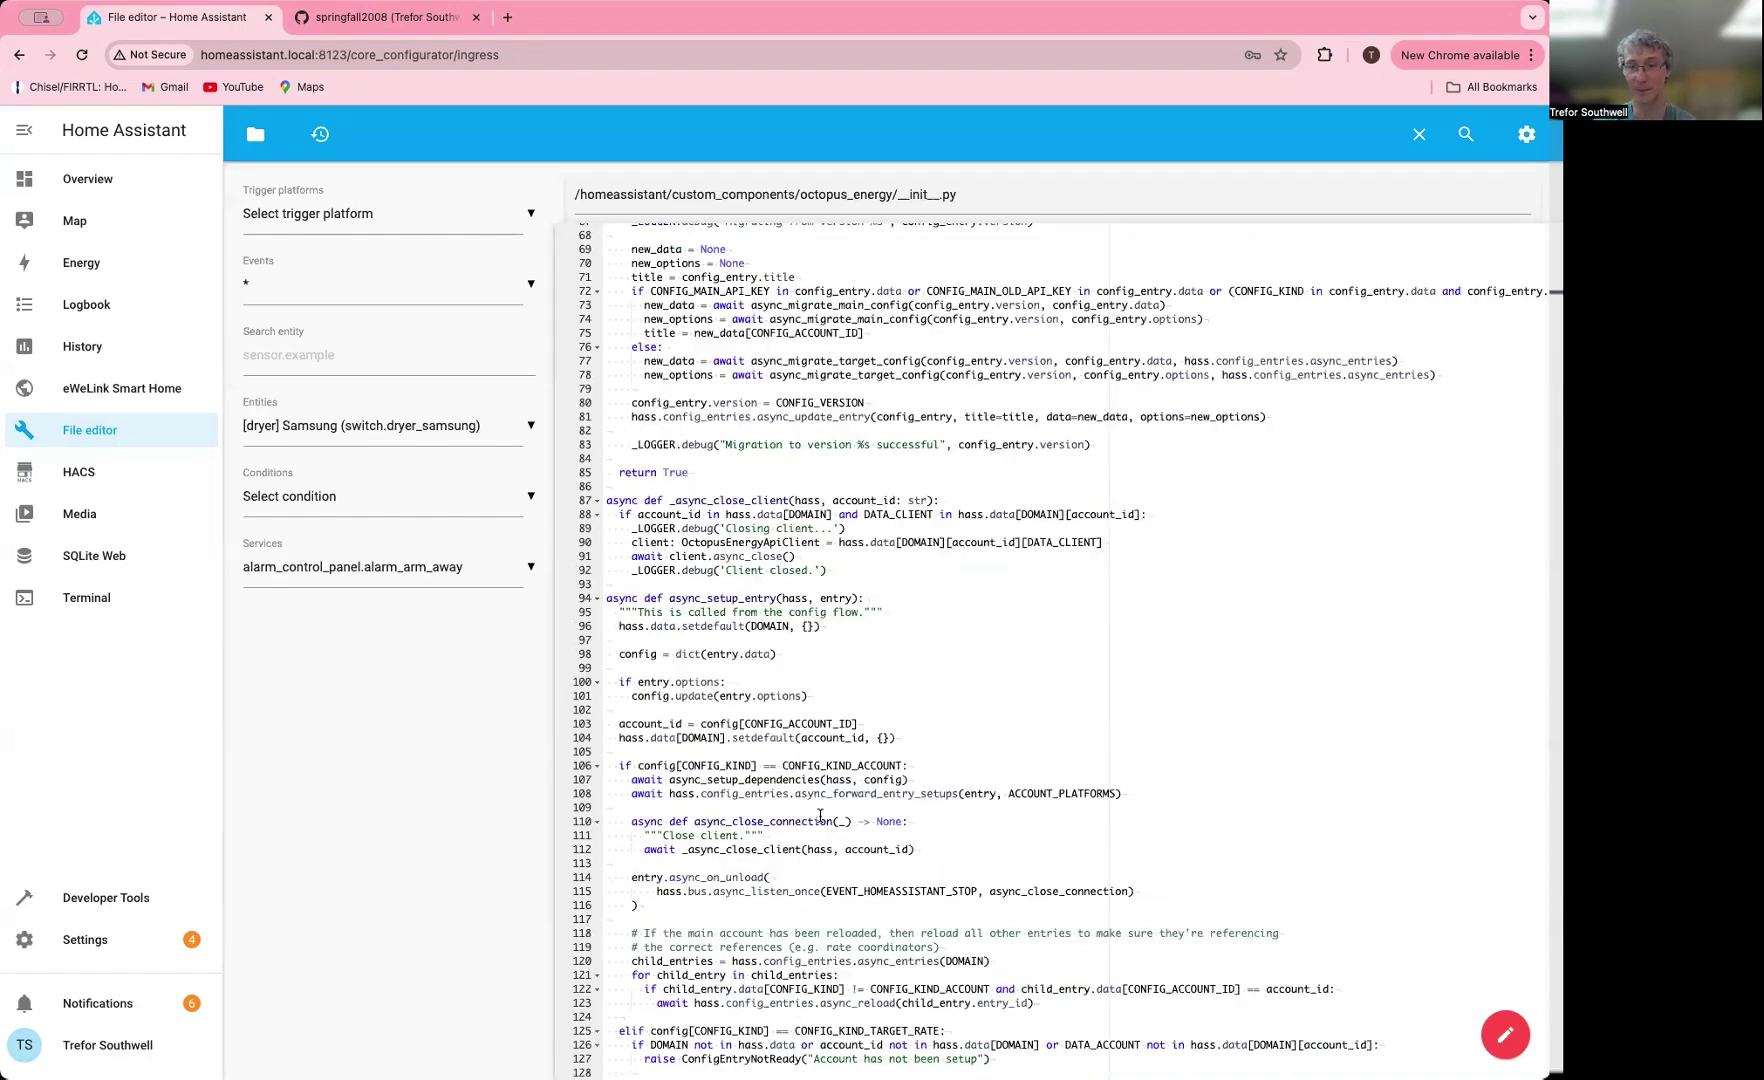
scroll(820, 815, down, 6)
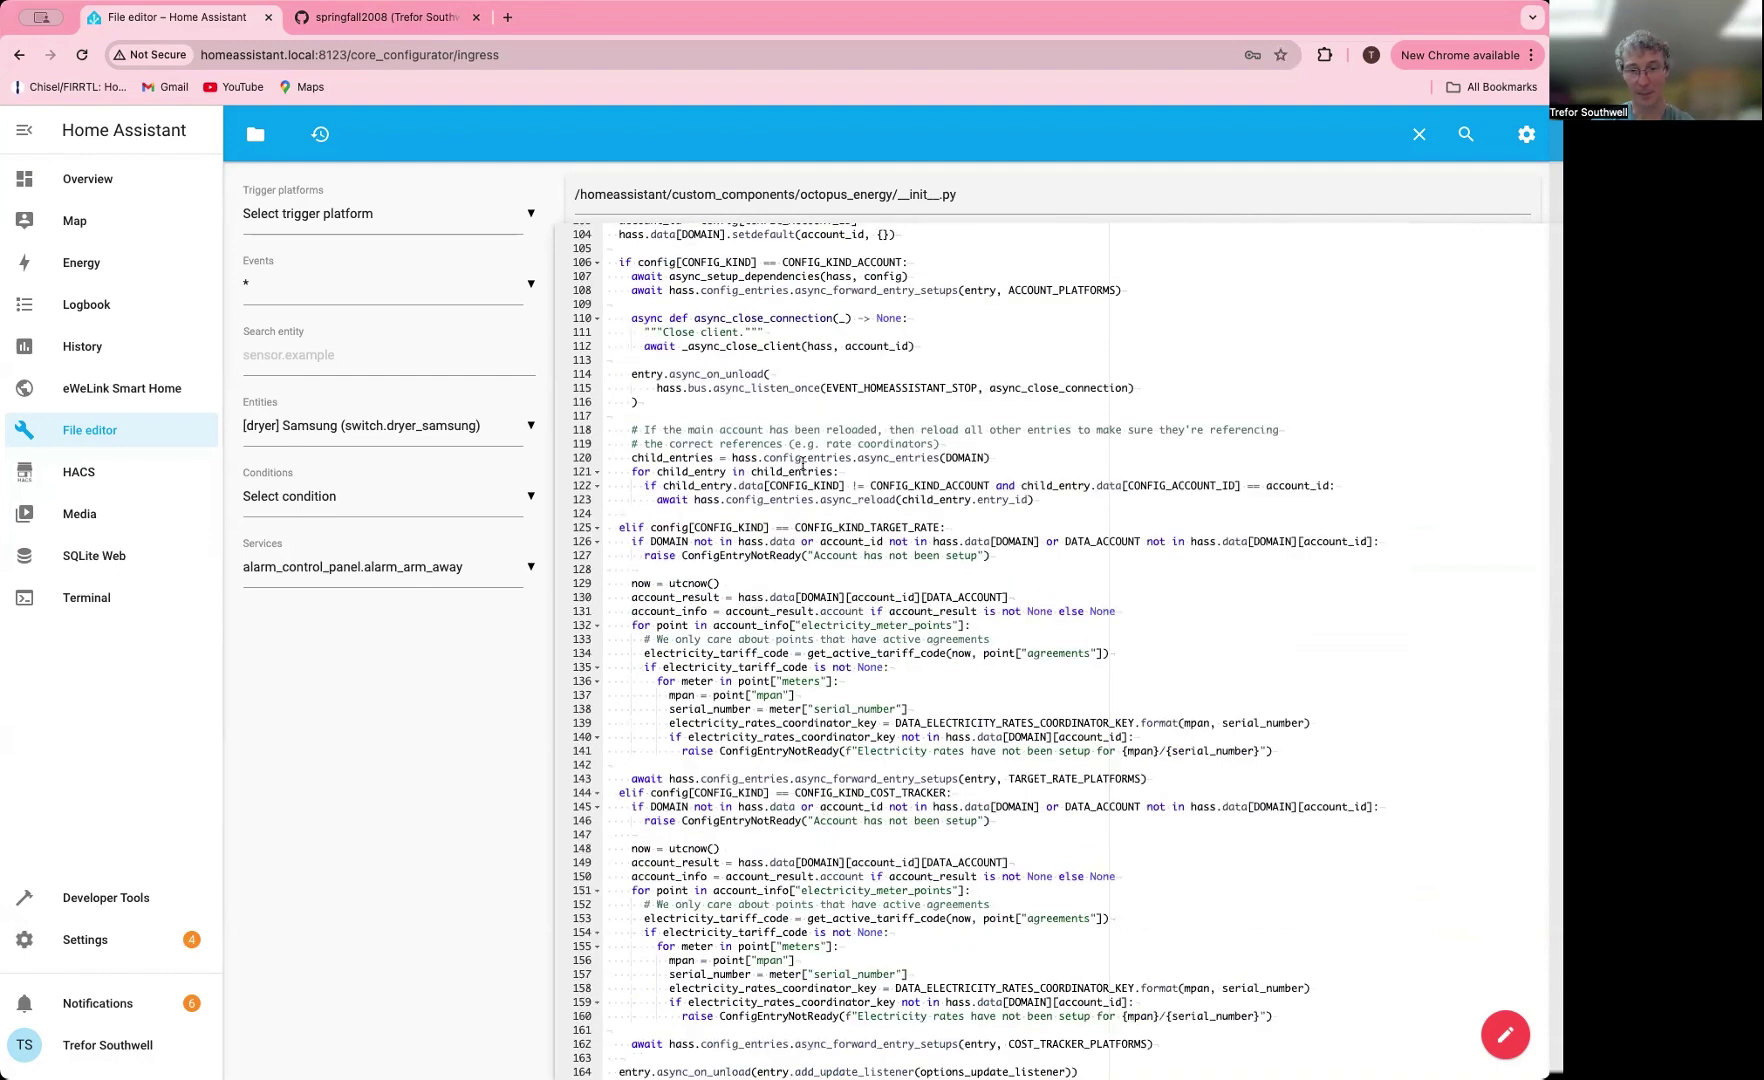
Browse back to custom_components, open the ge_cloud folder, then return to Settings.
click(254, 132)
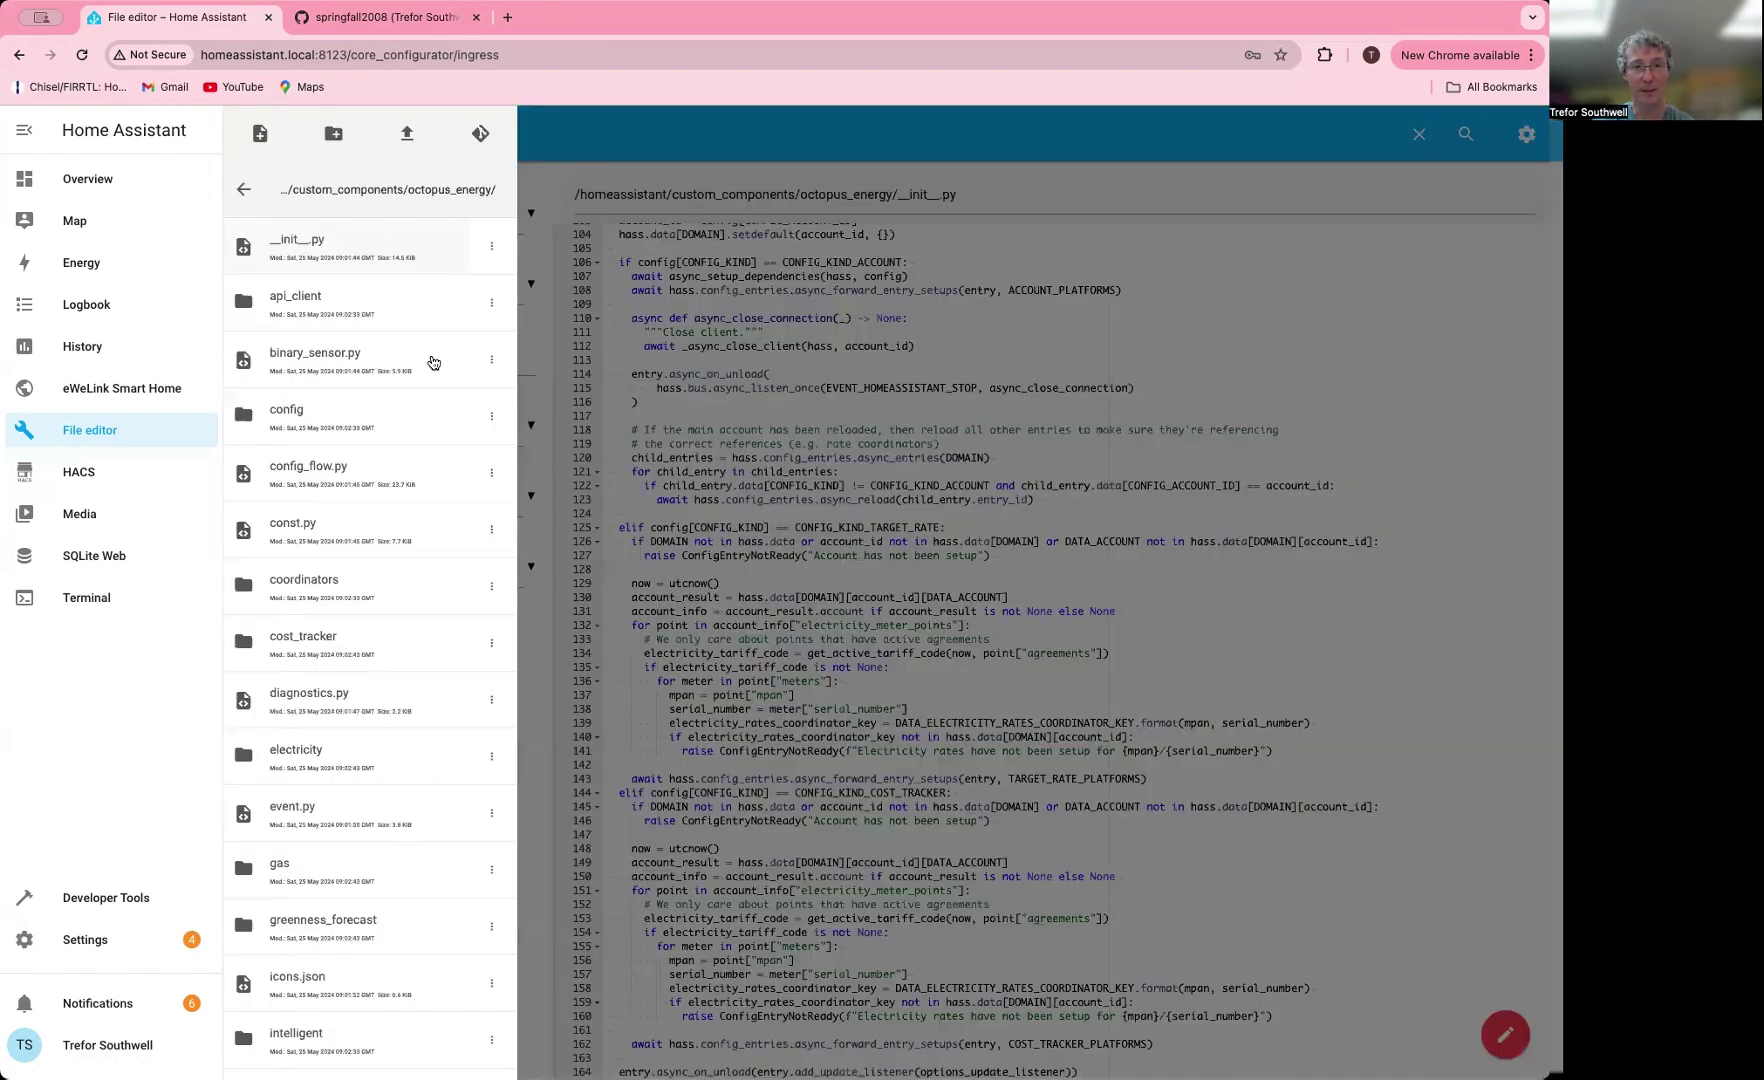
click(246, 188)
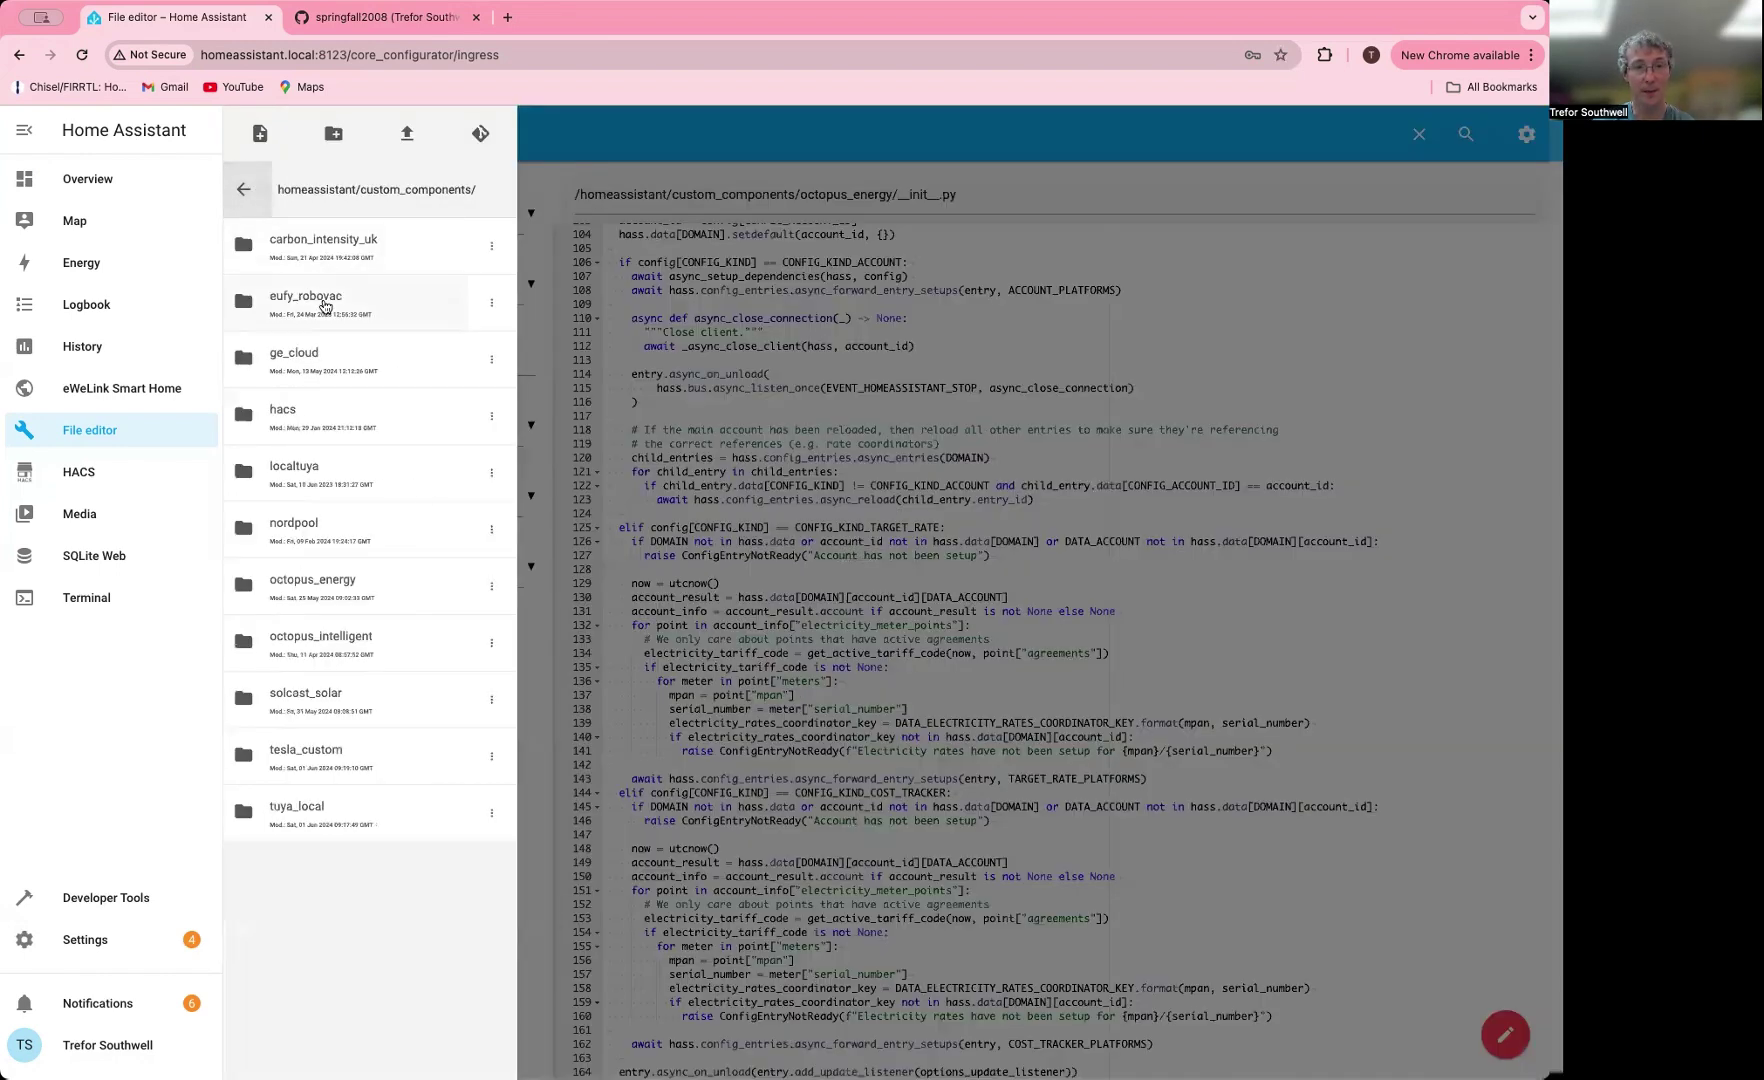
click(376, 360)
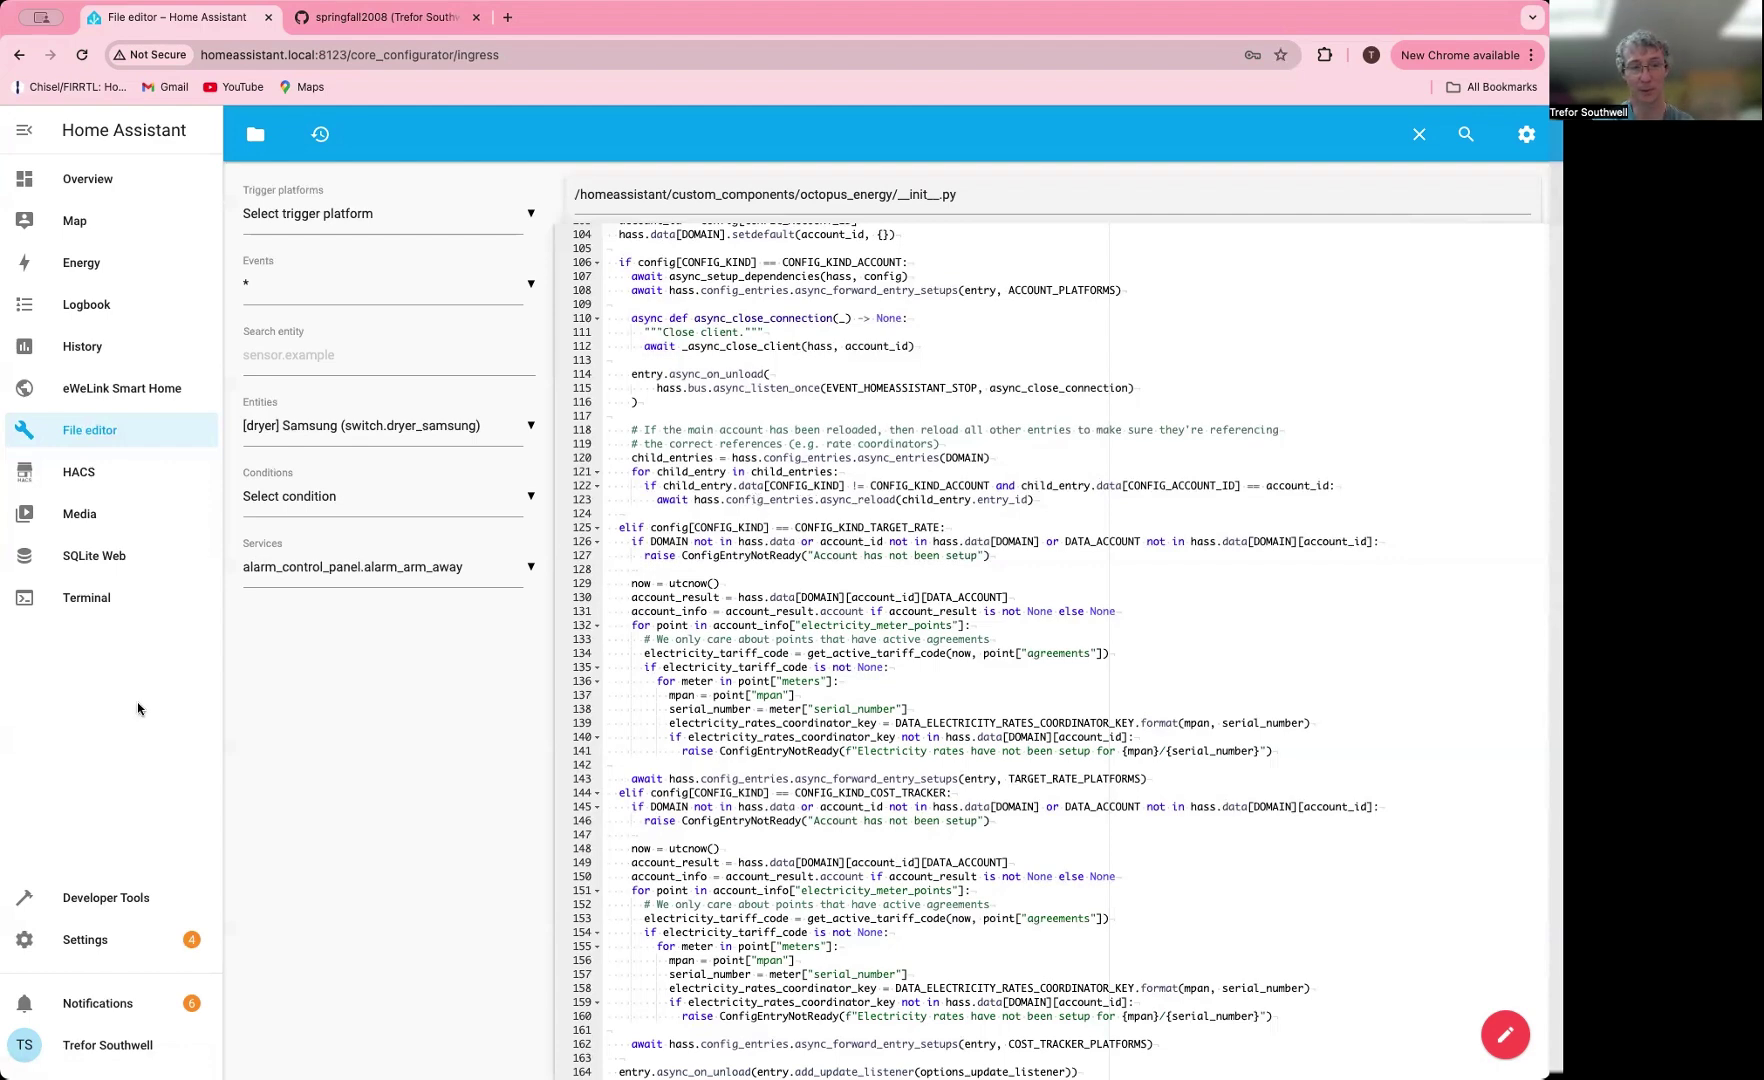
click(77, 944)
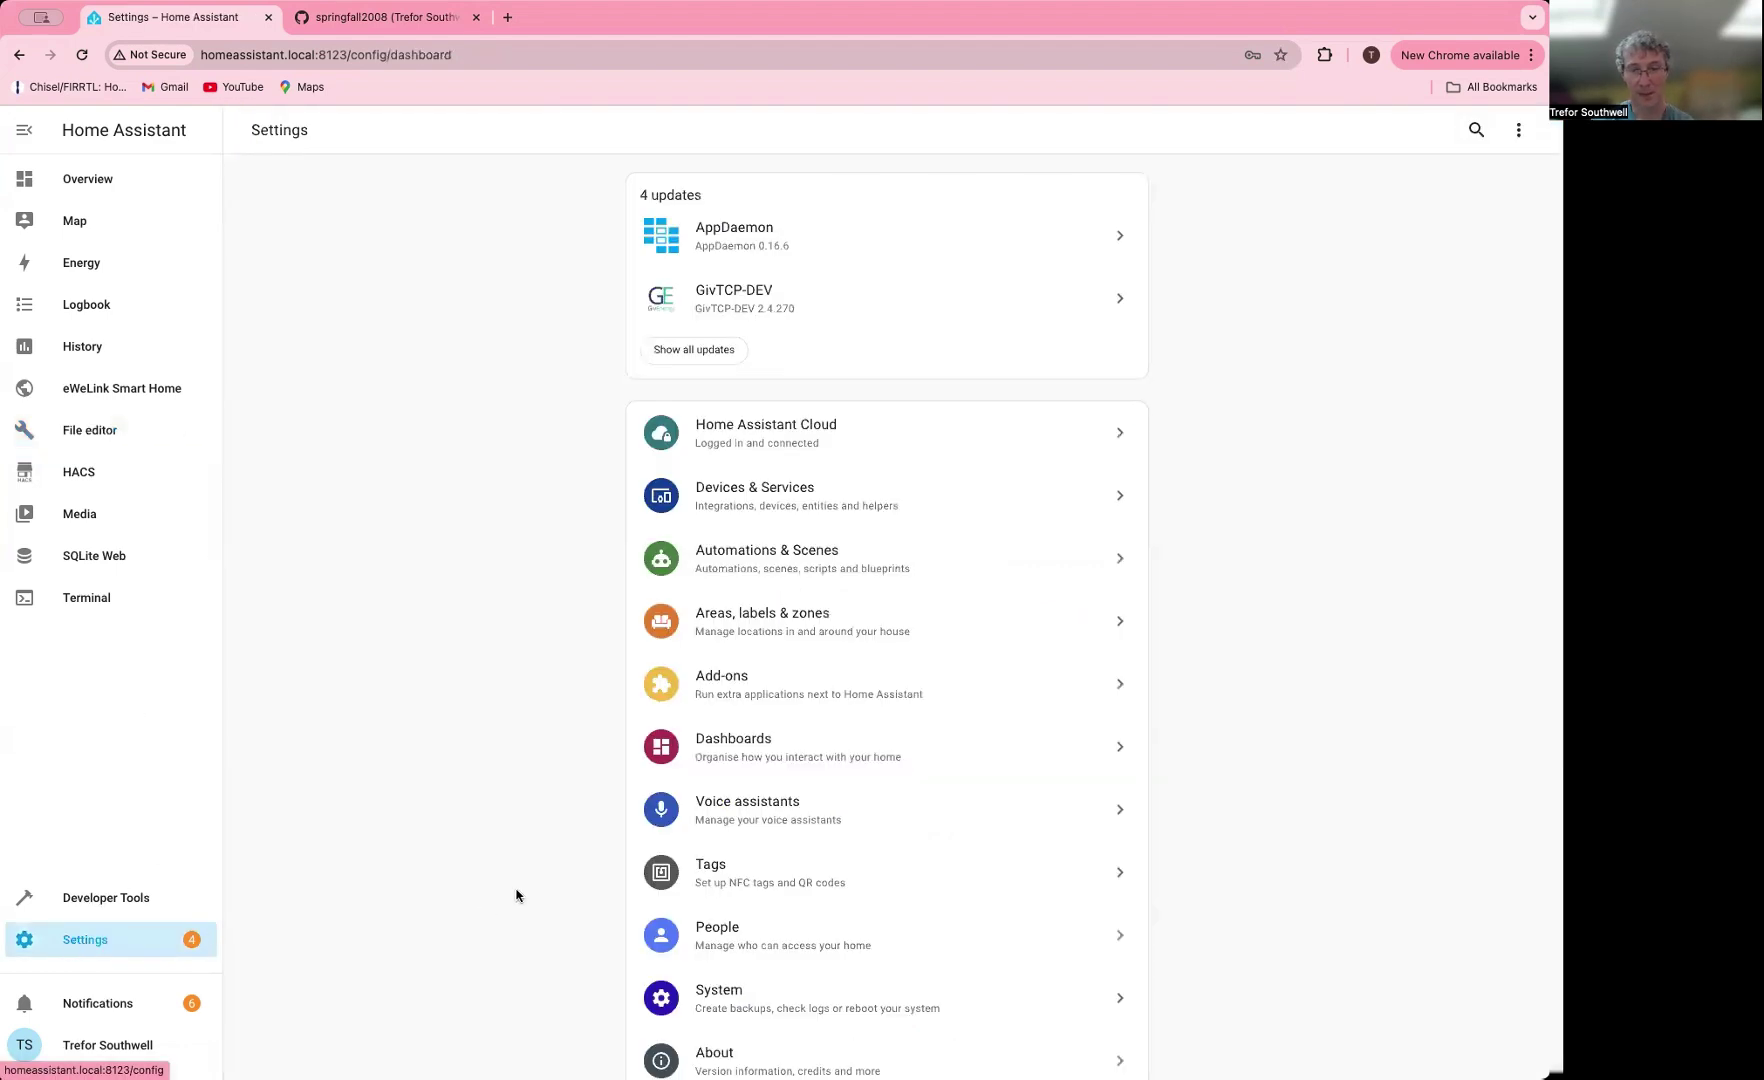
Open the Add-ons page listing AppDaemon, GivTCP-DEV, predai and predbat.
click(770, 683)
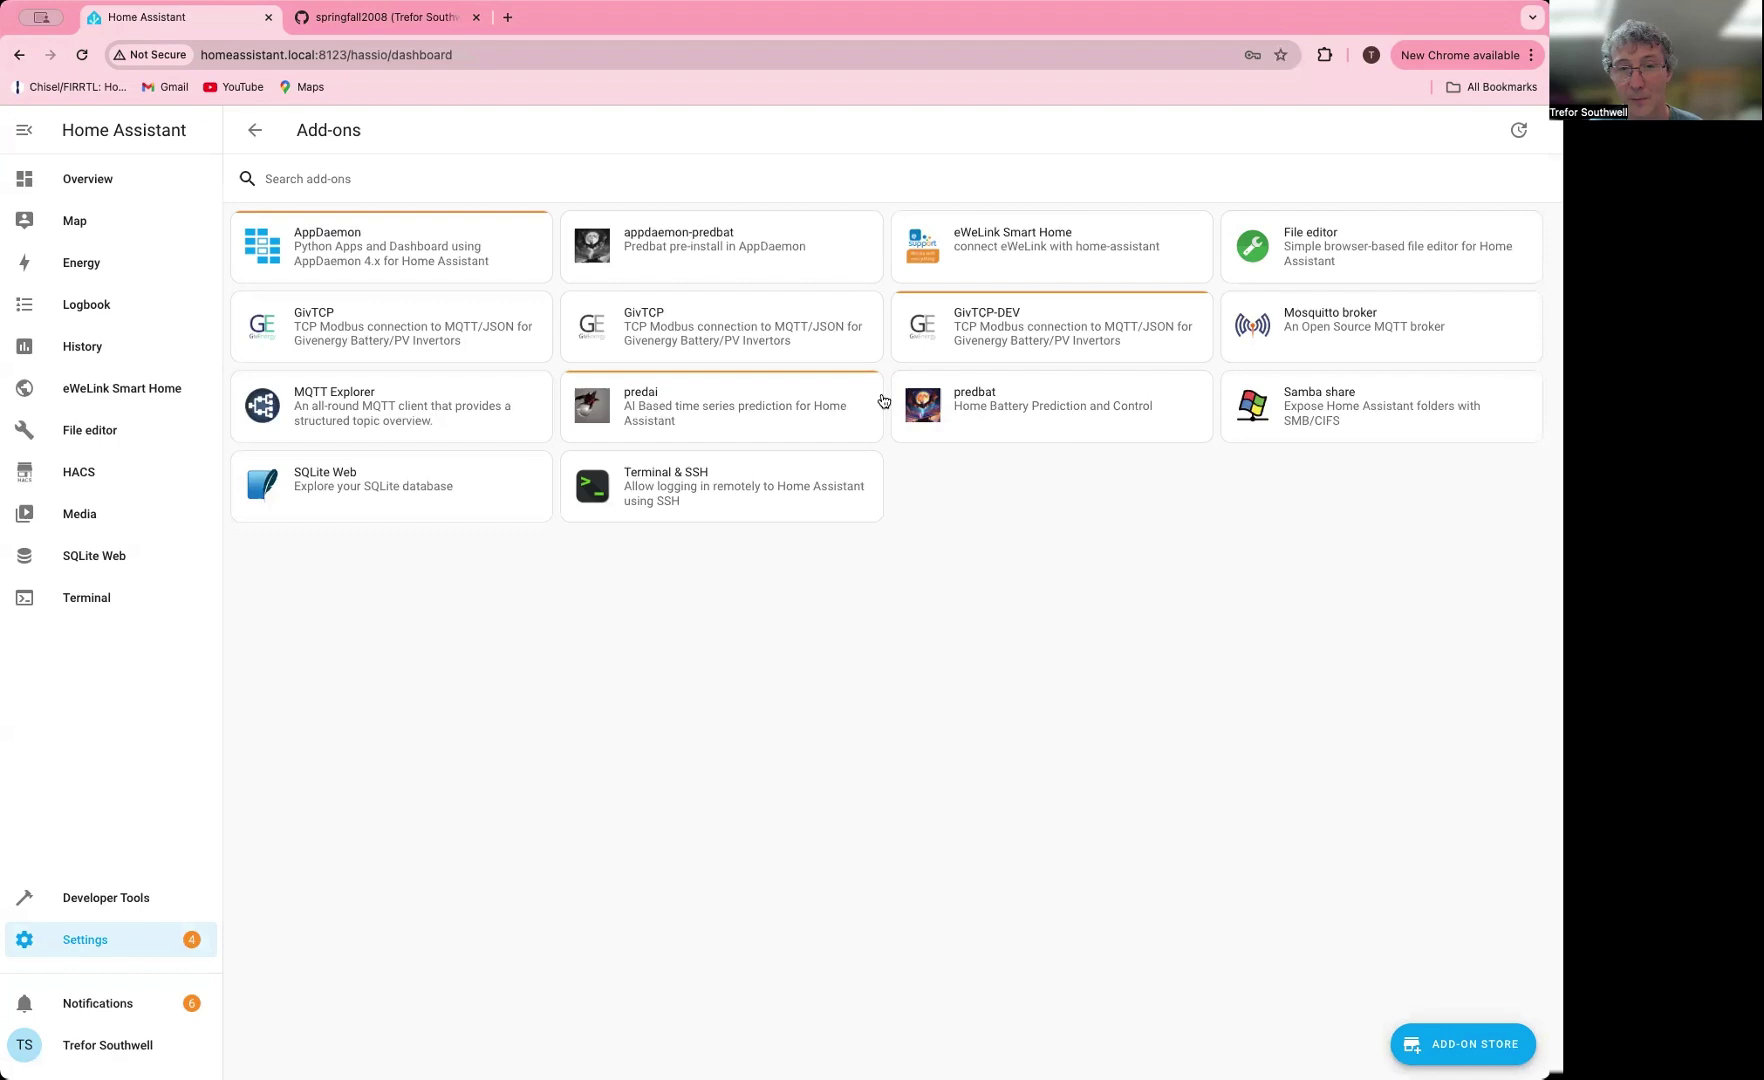
Open the predbat add-on (version 1.1.2), read its log, and return to Info.
click(1022, 406)
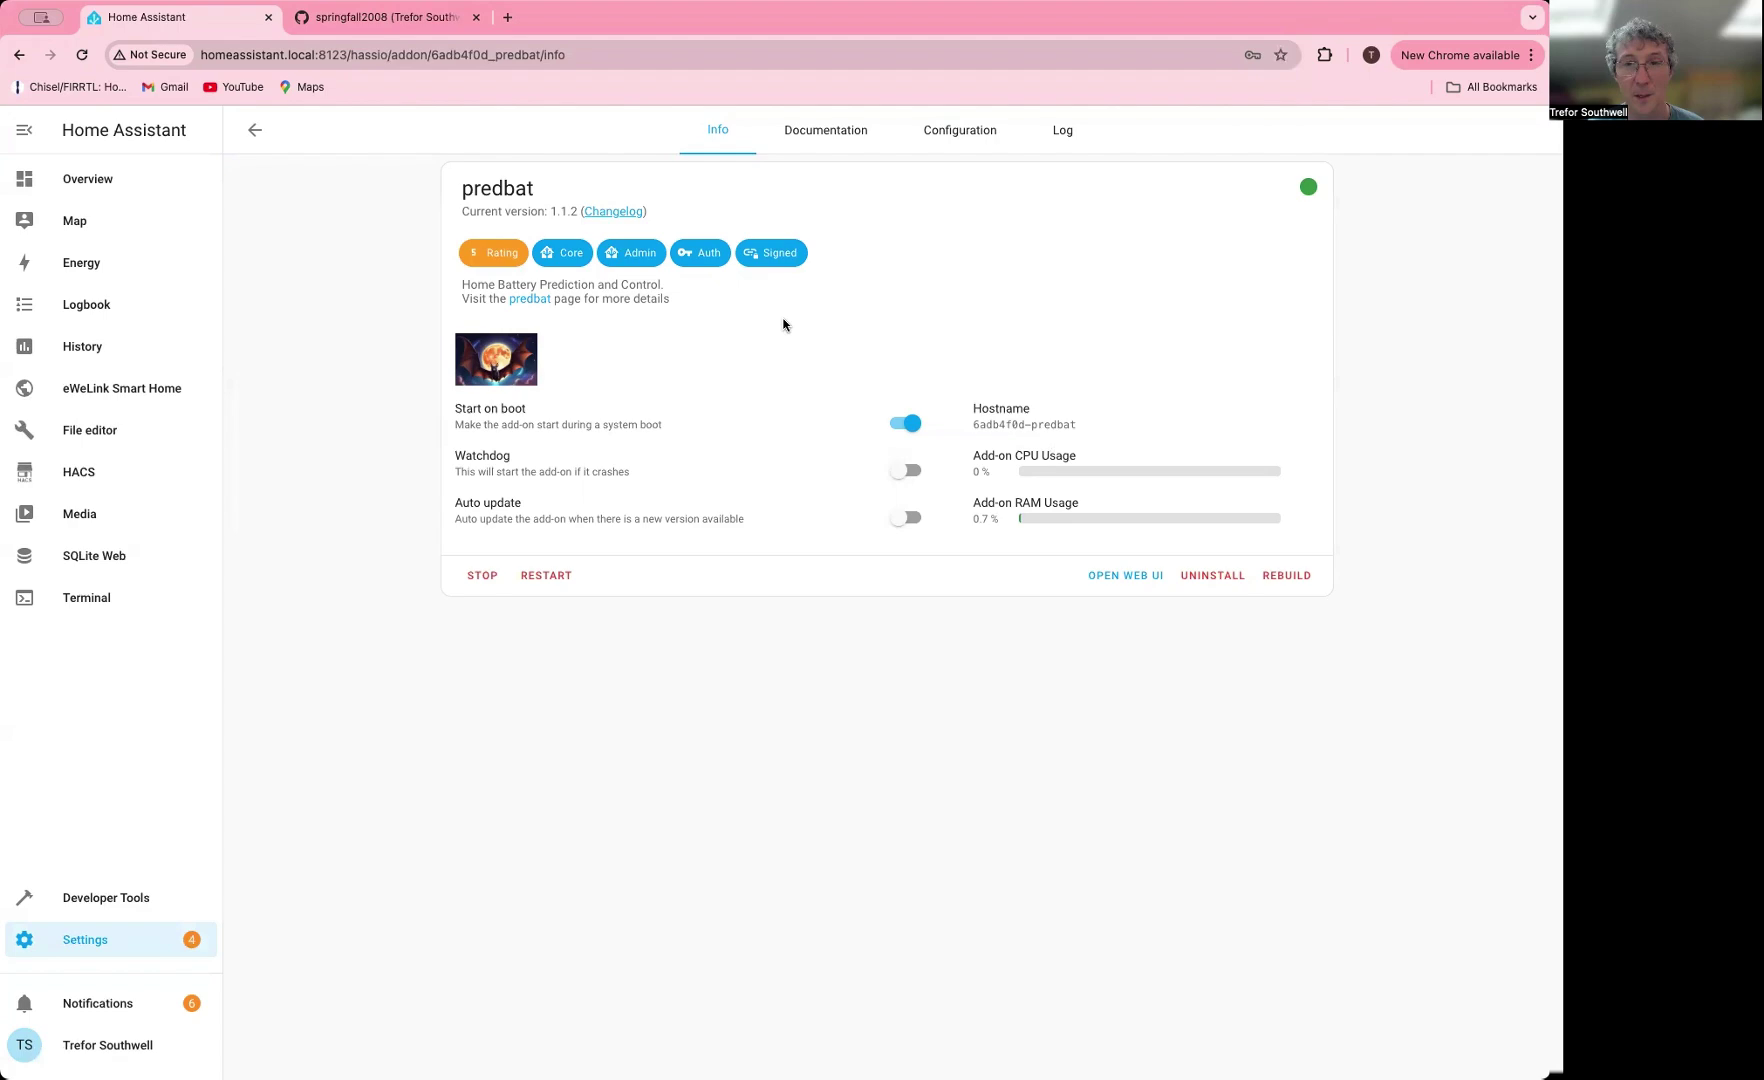
click(1058, 130)
scroll(870, 300, down, 15)
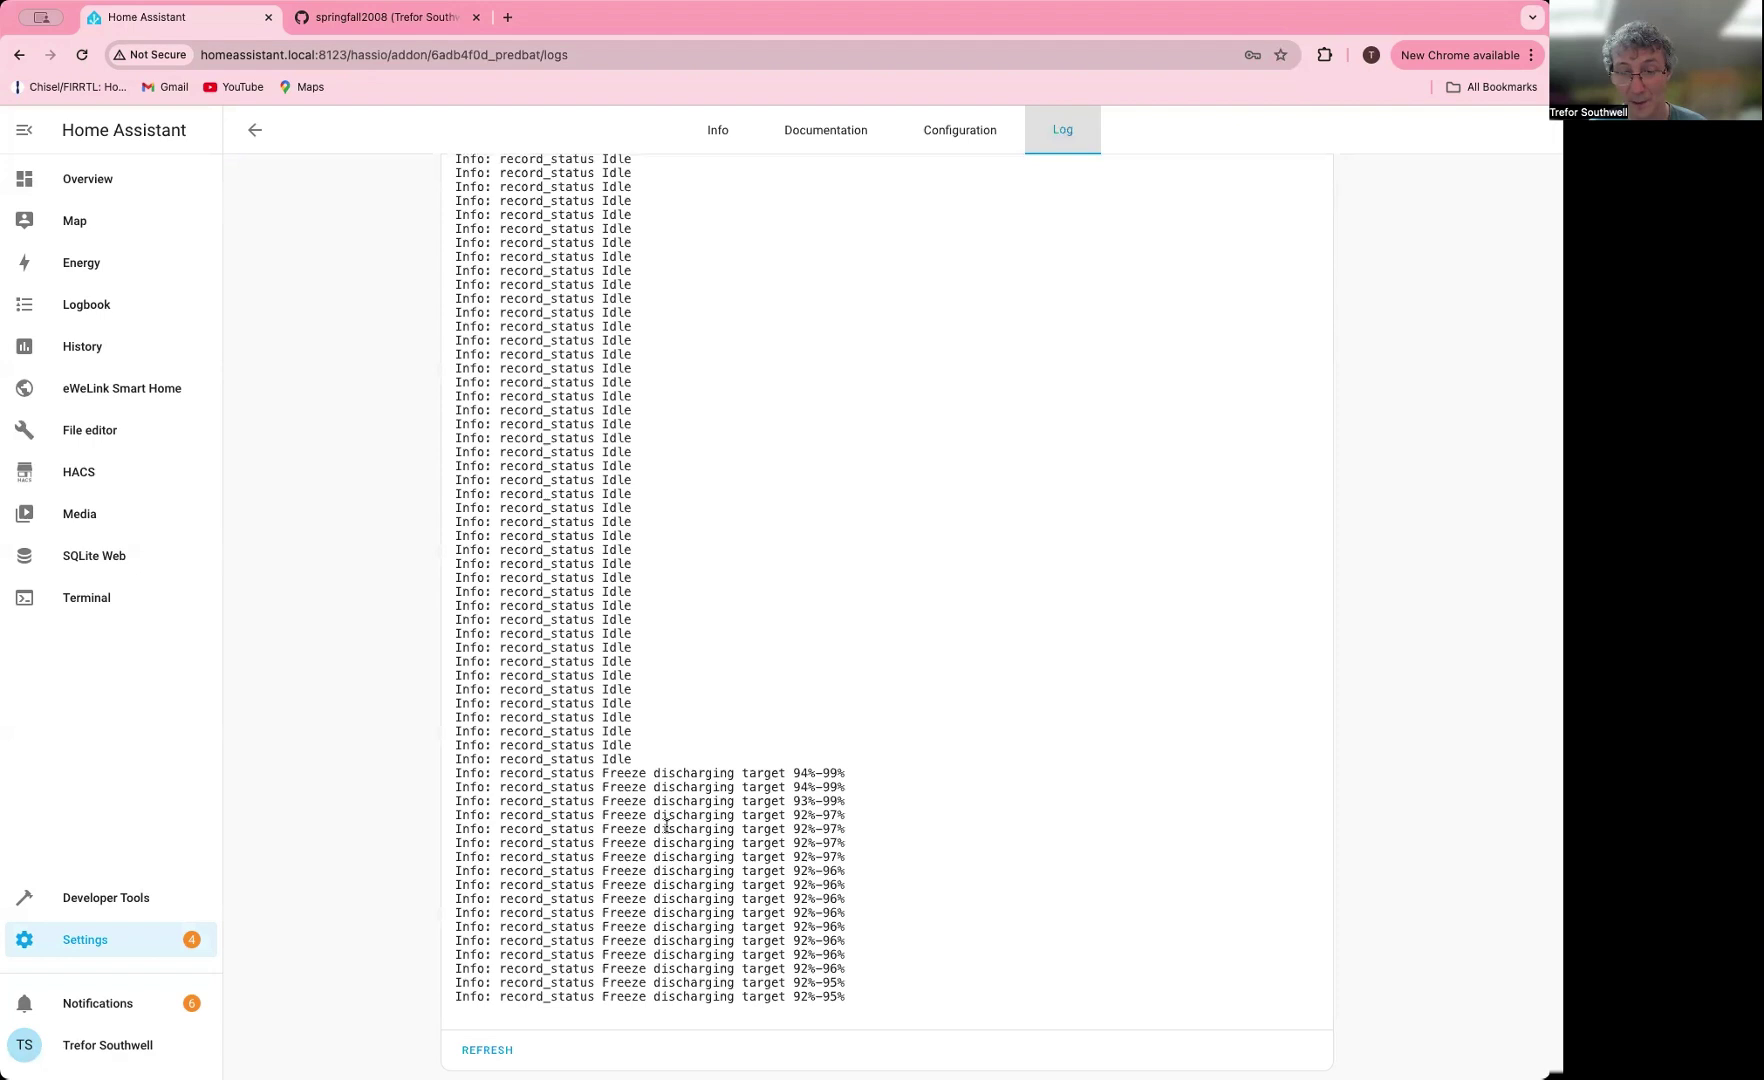
scroll(751, 809, up, 15)
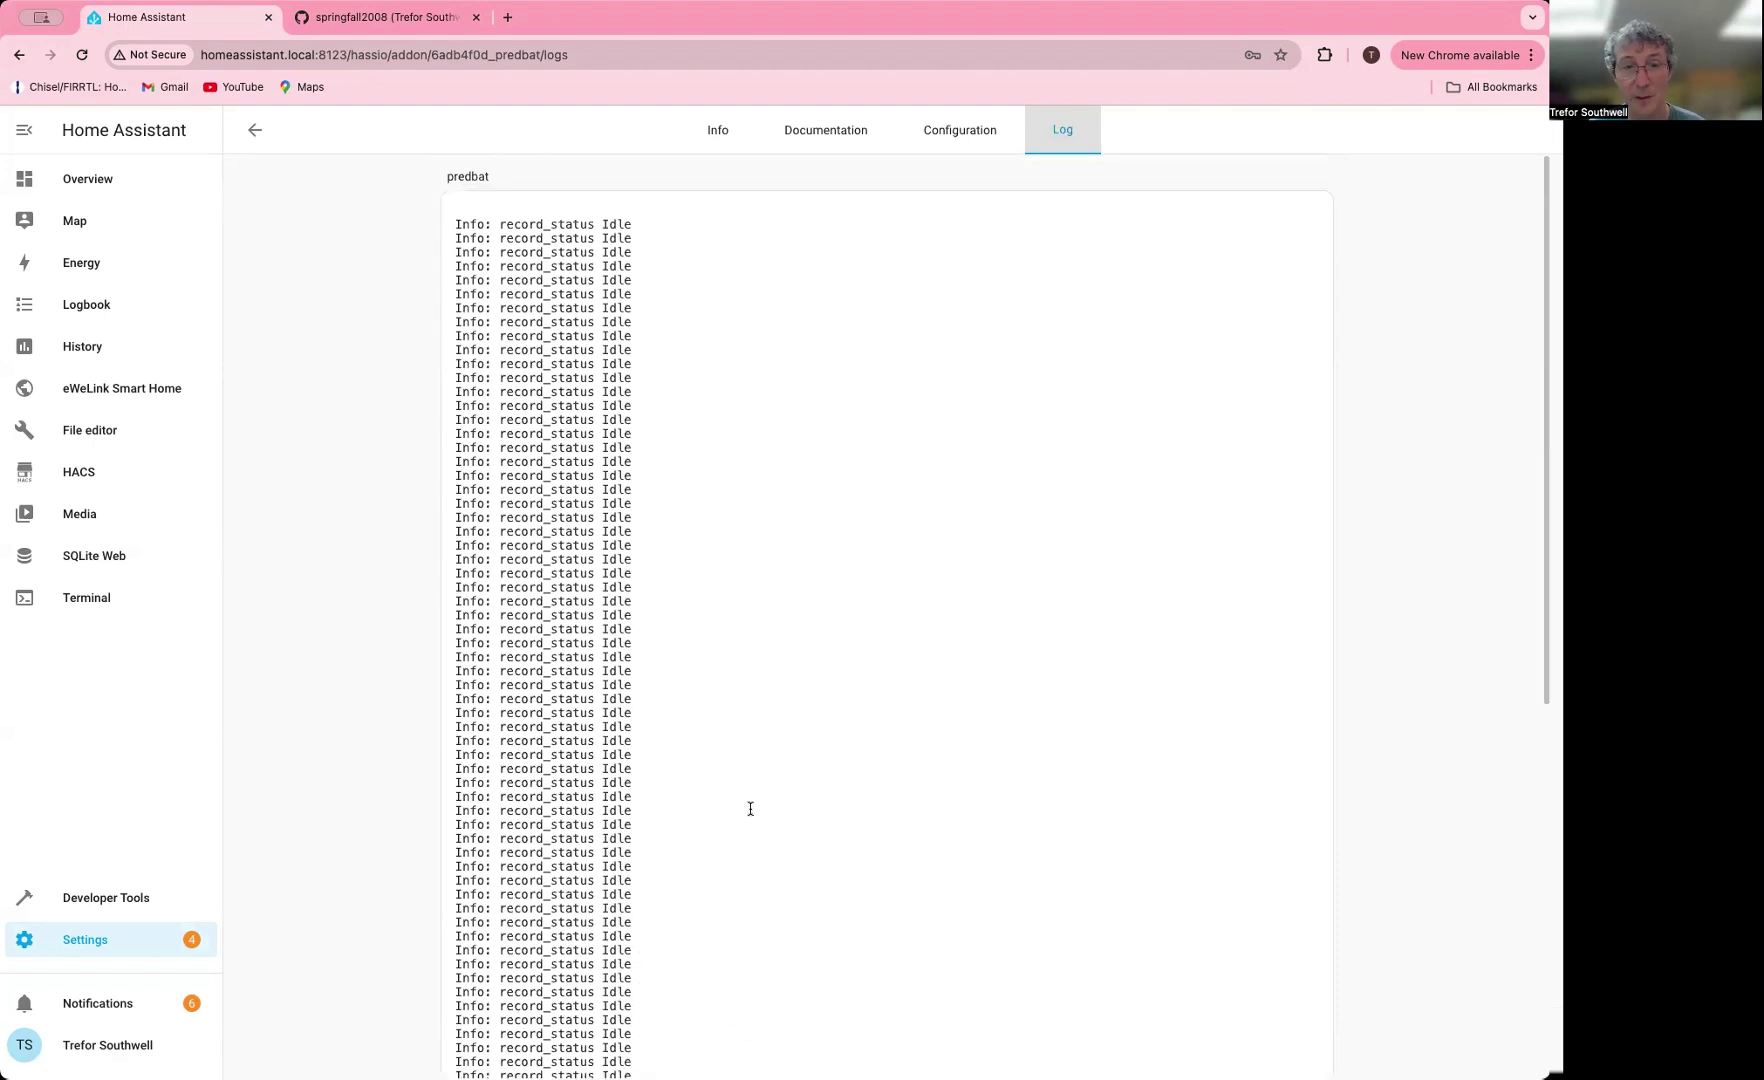
click(721, 132)
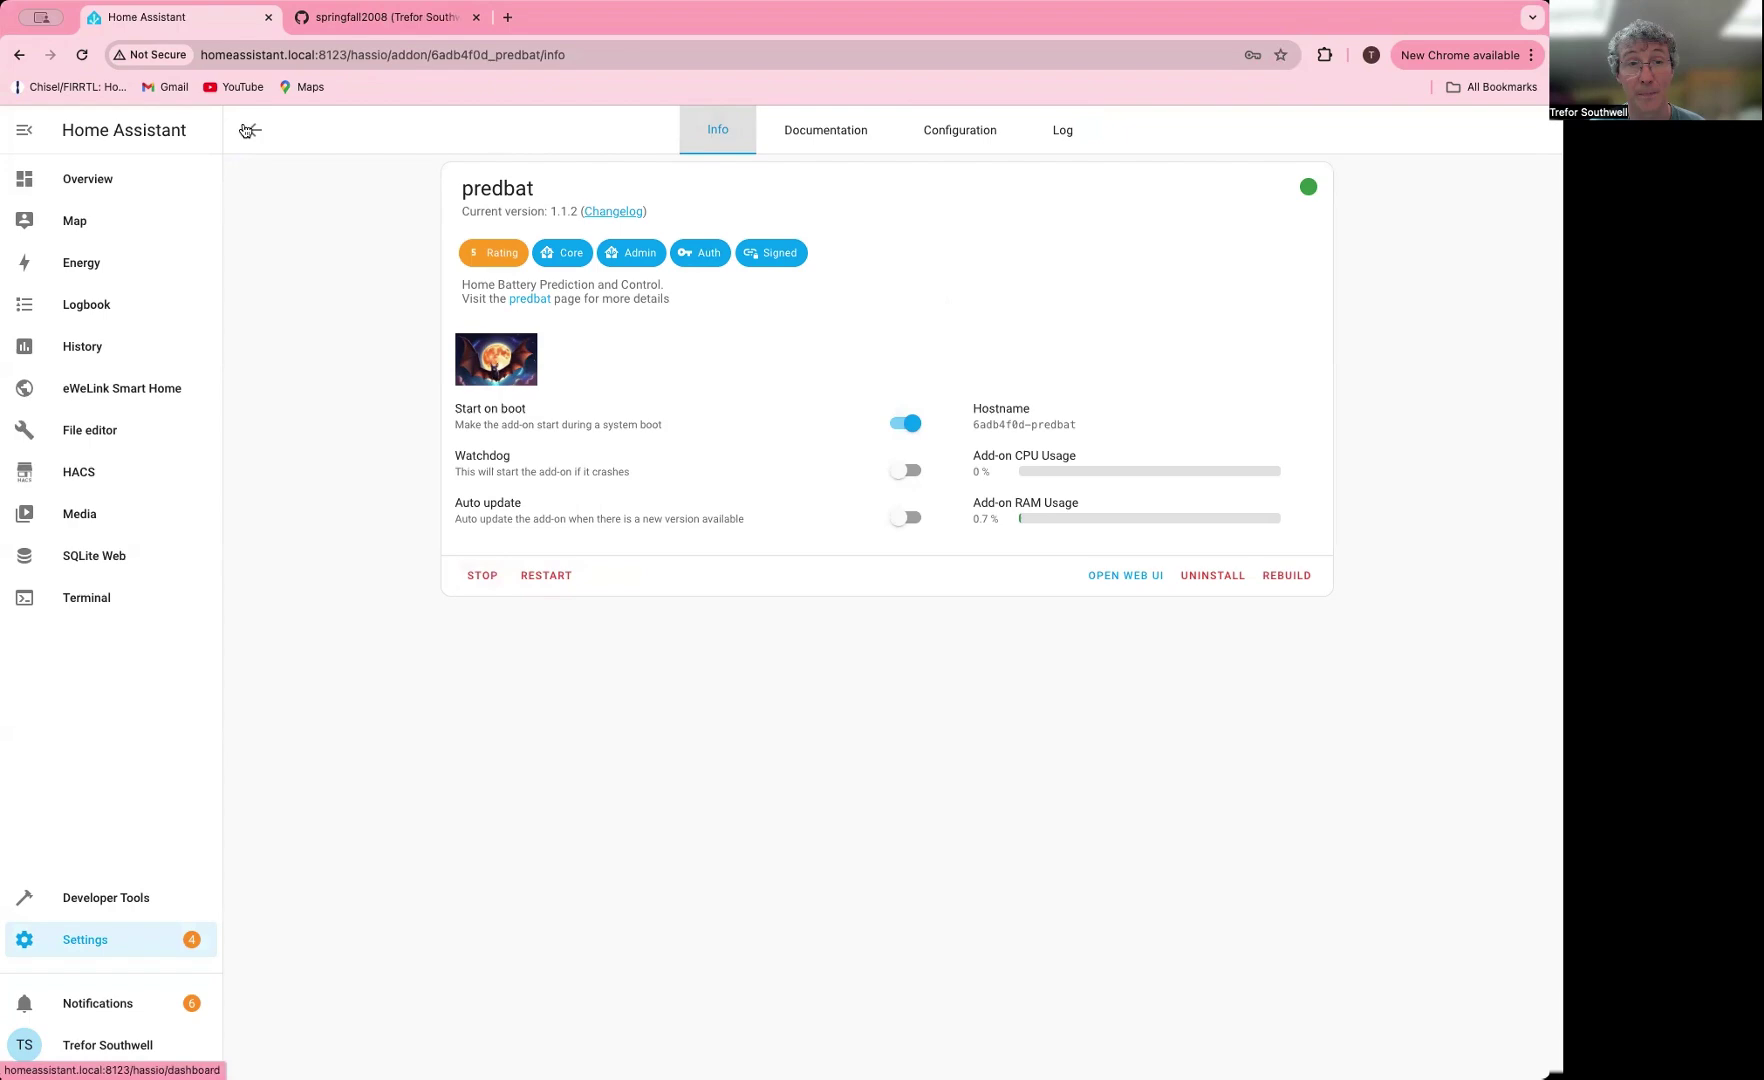
On the GitHub profile, open the pinned predbat_addon repository.
click(245, 130)
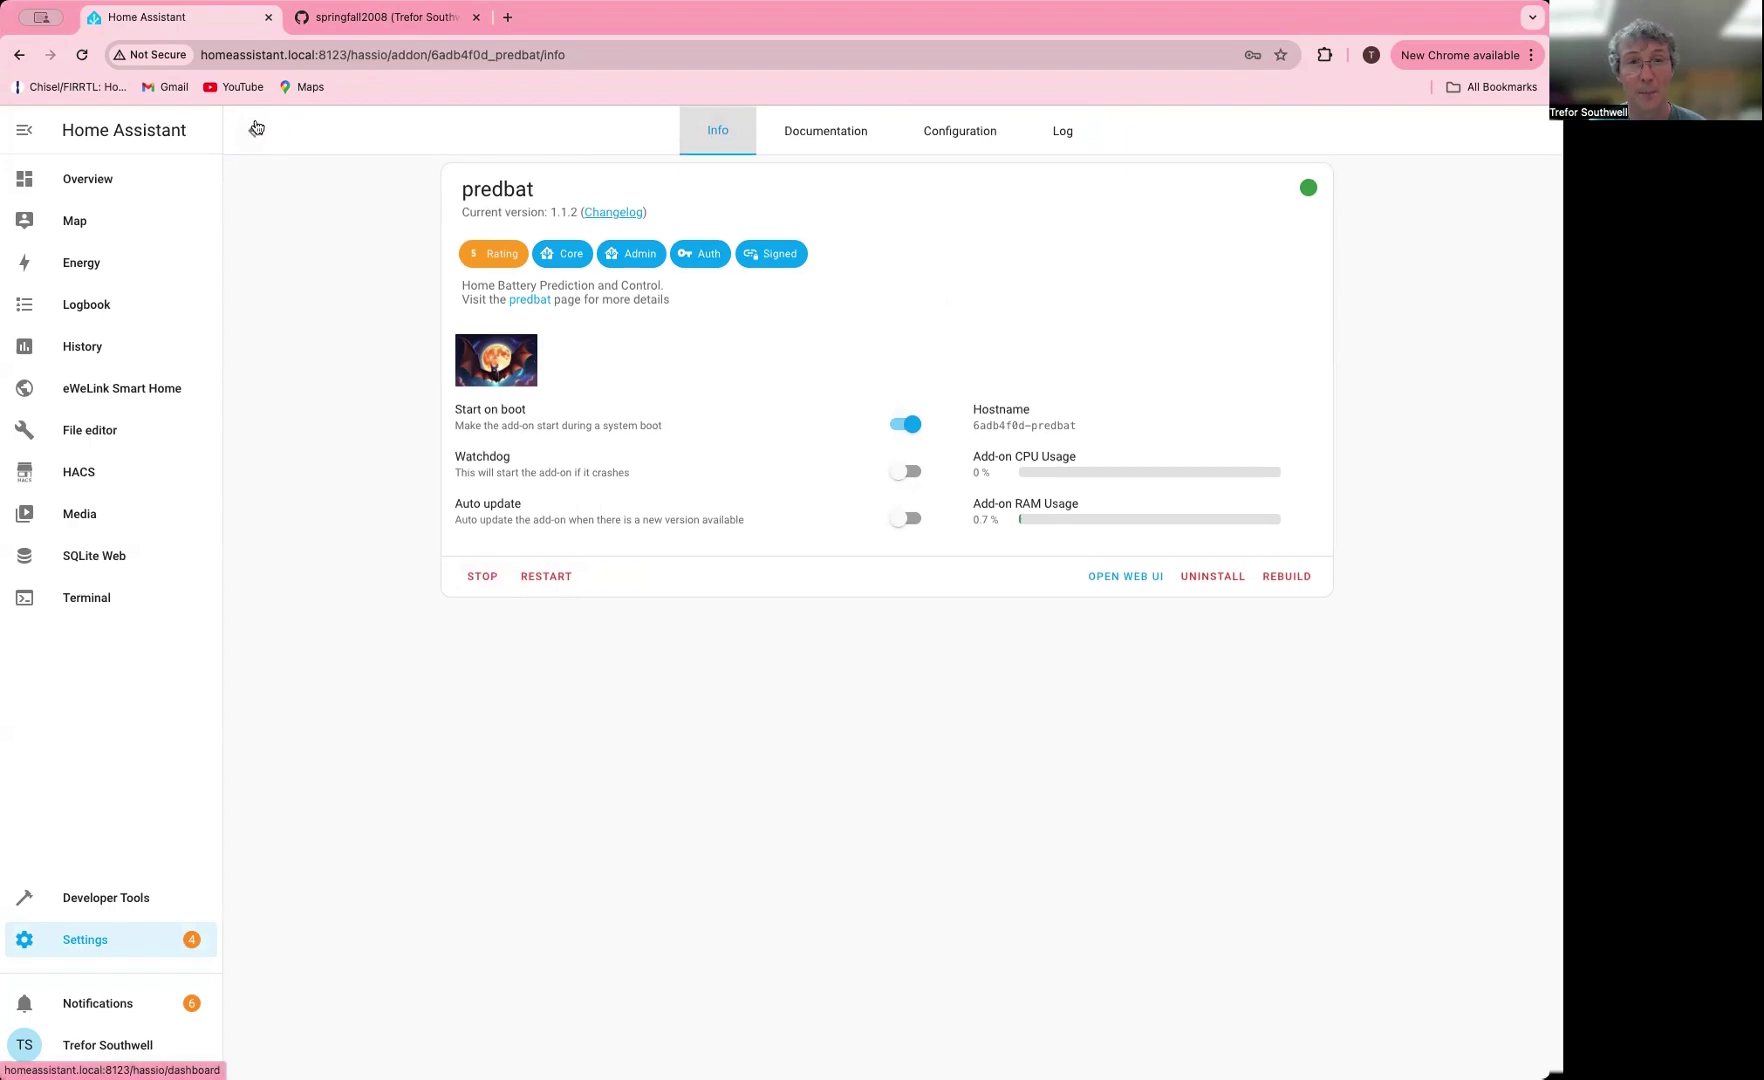
click(372, 20)
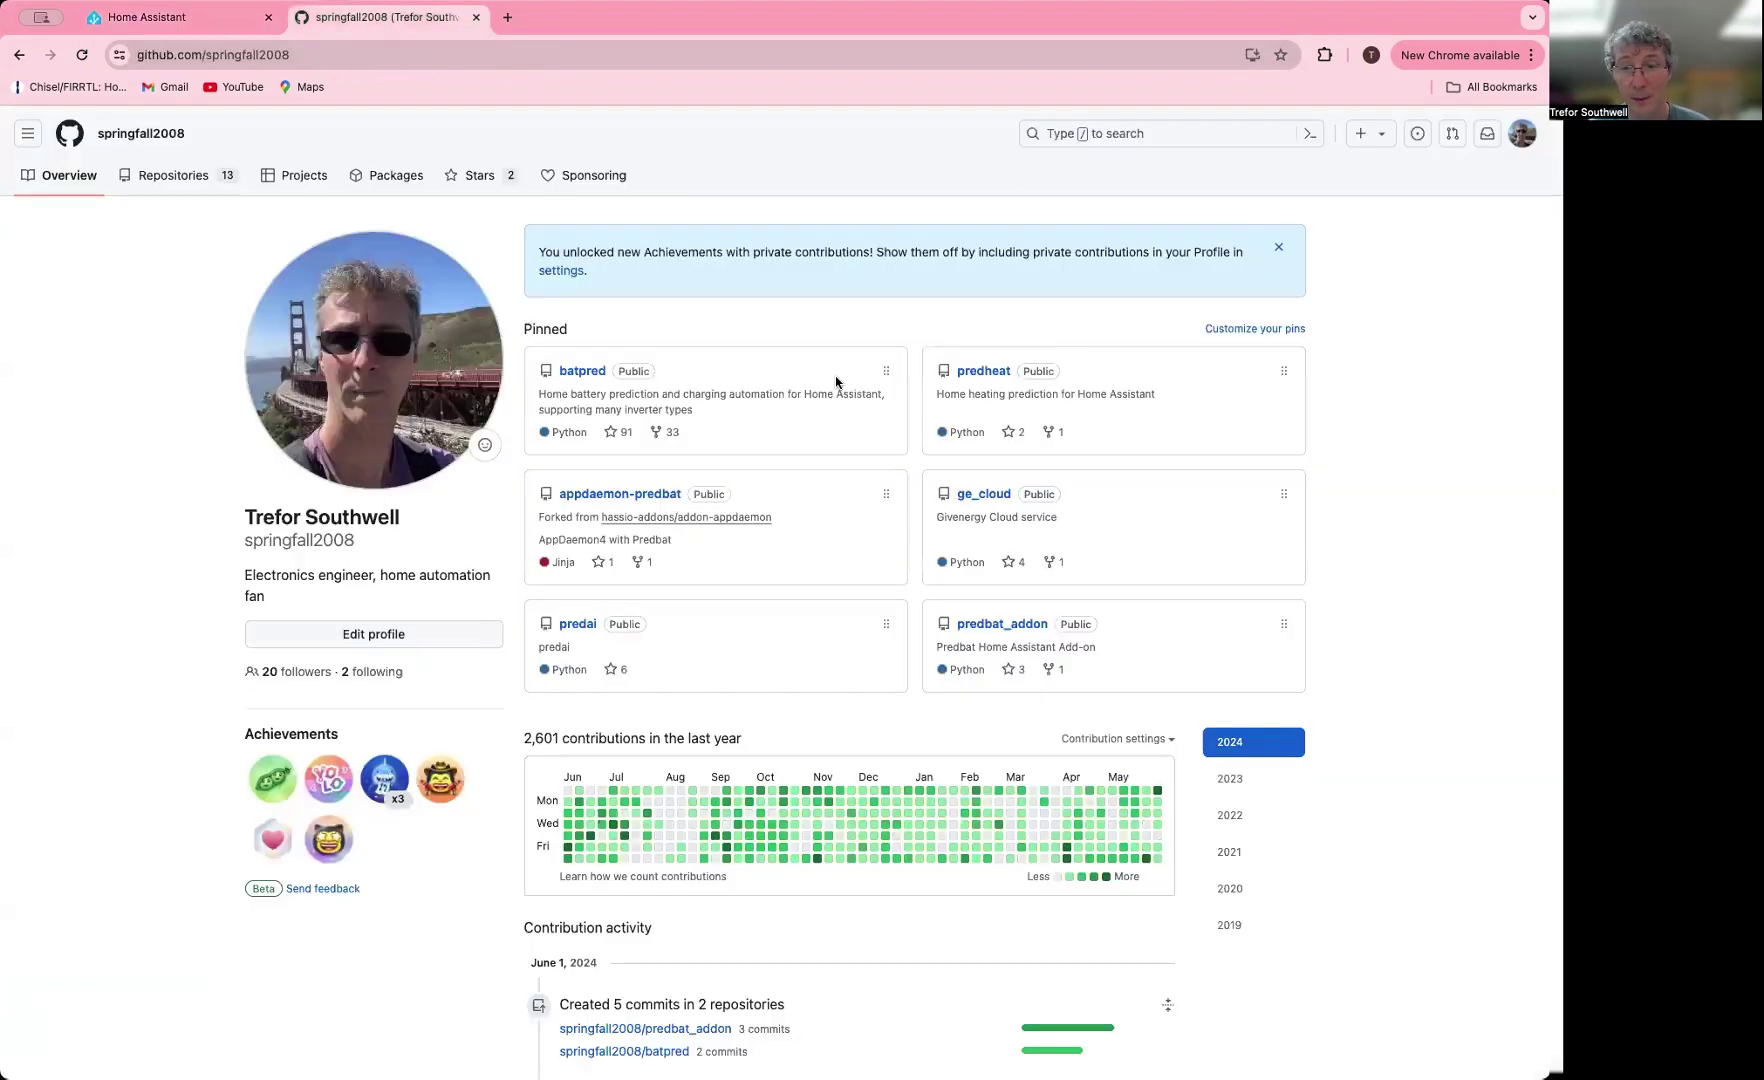
click(1006, 630)
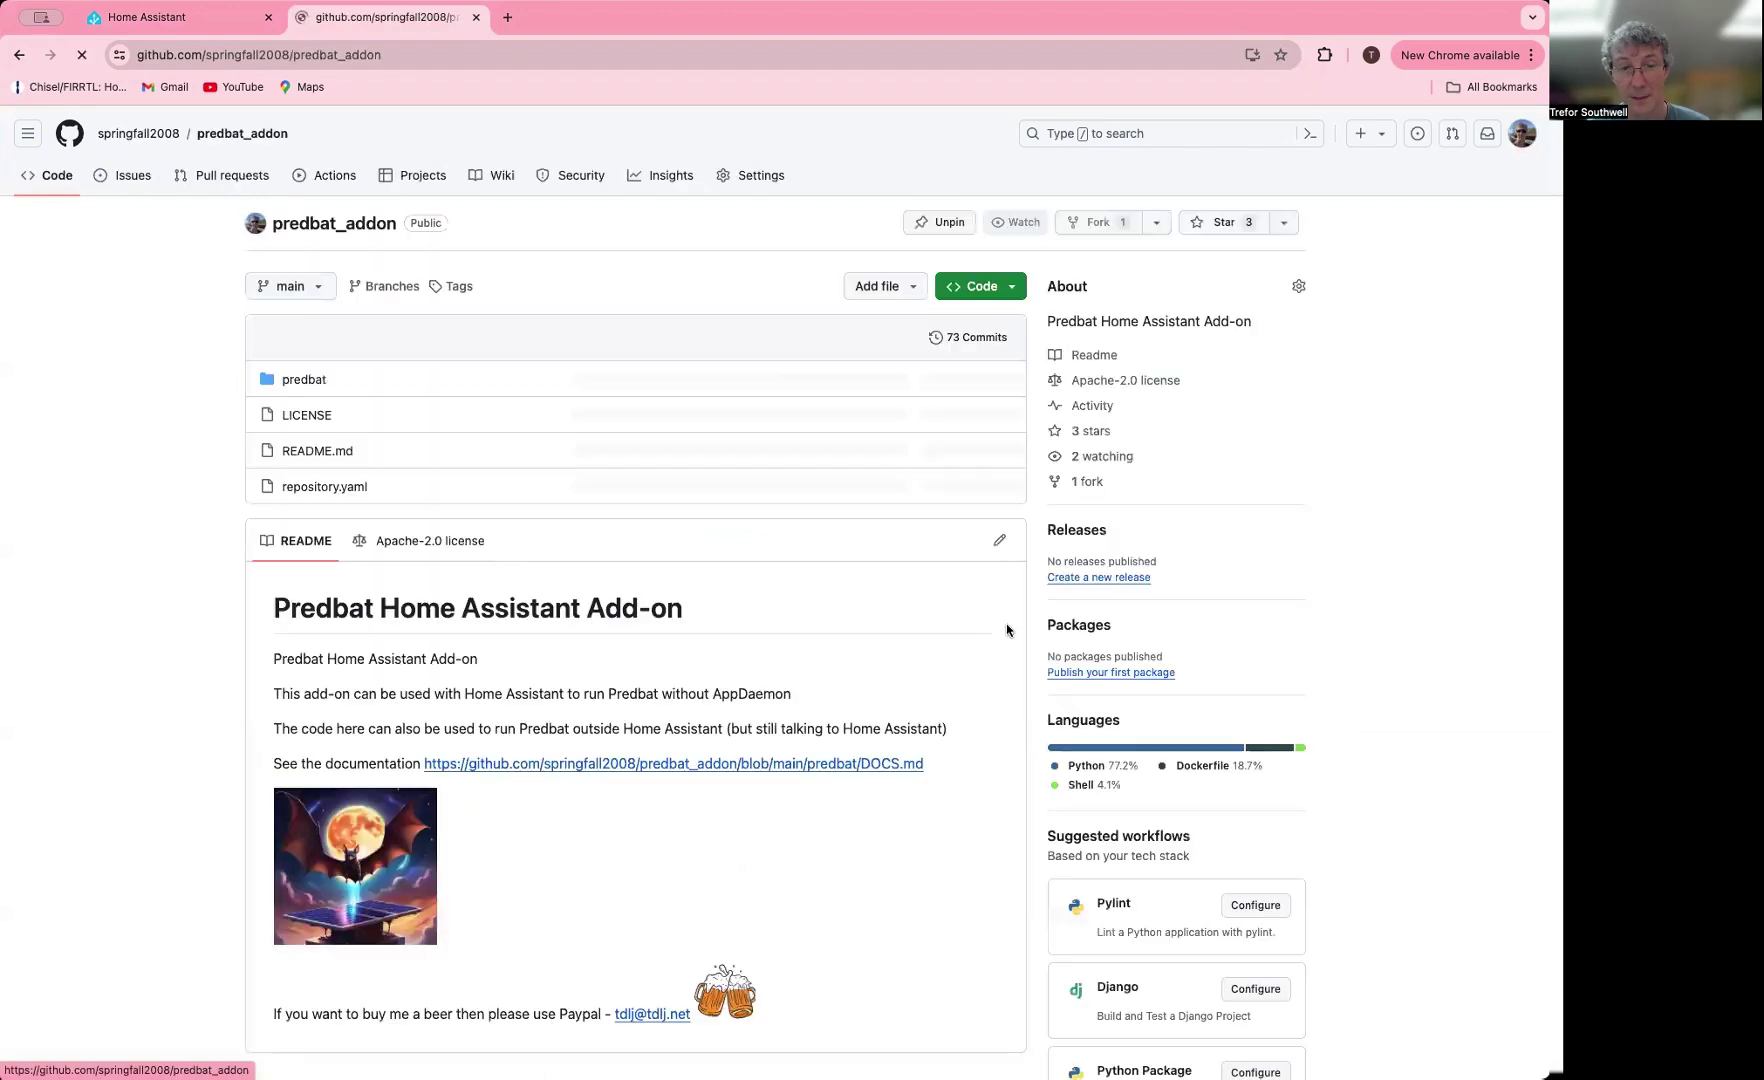
In the predbat folder, inspect the Dockerfile's apt-get lines and then build.yaml.
click(304, 380)
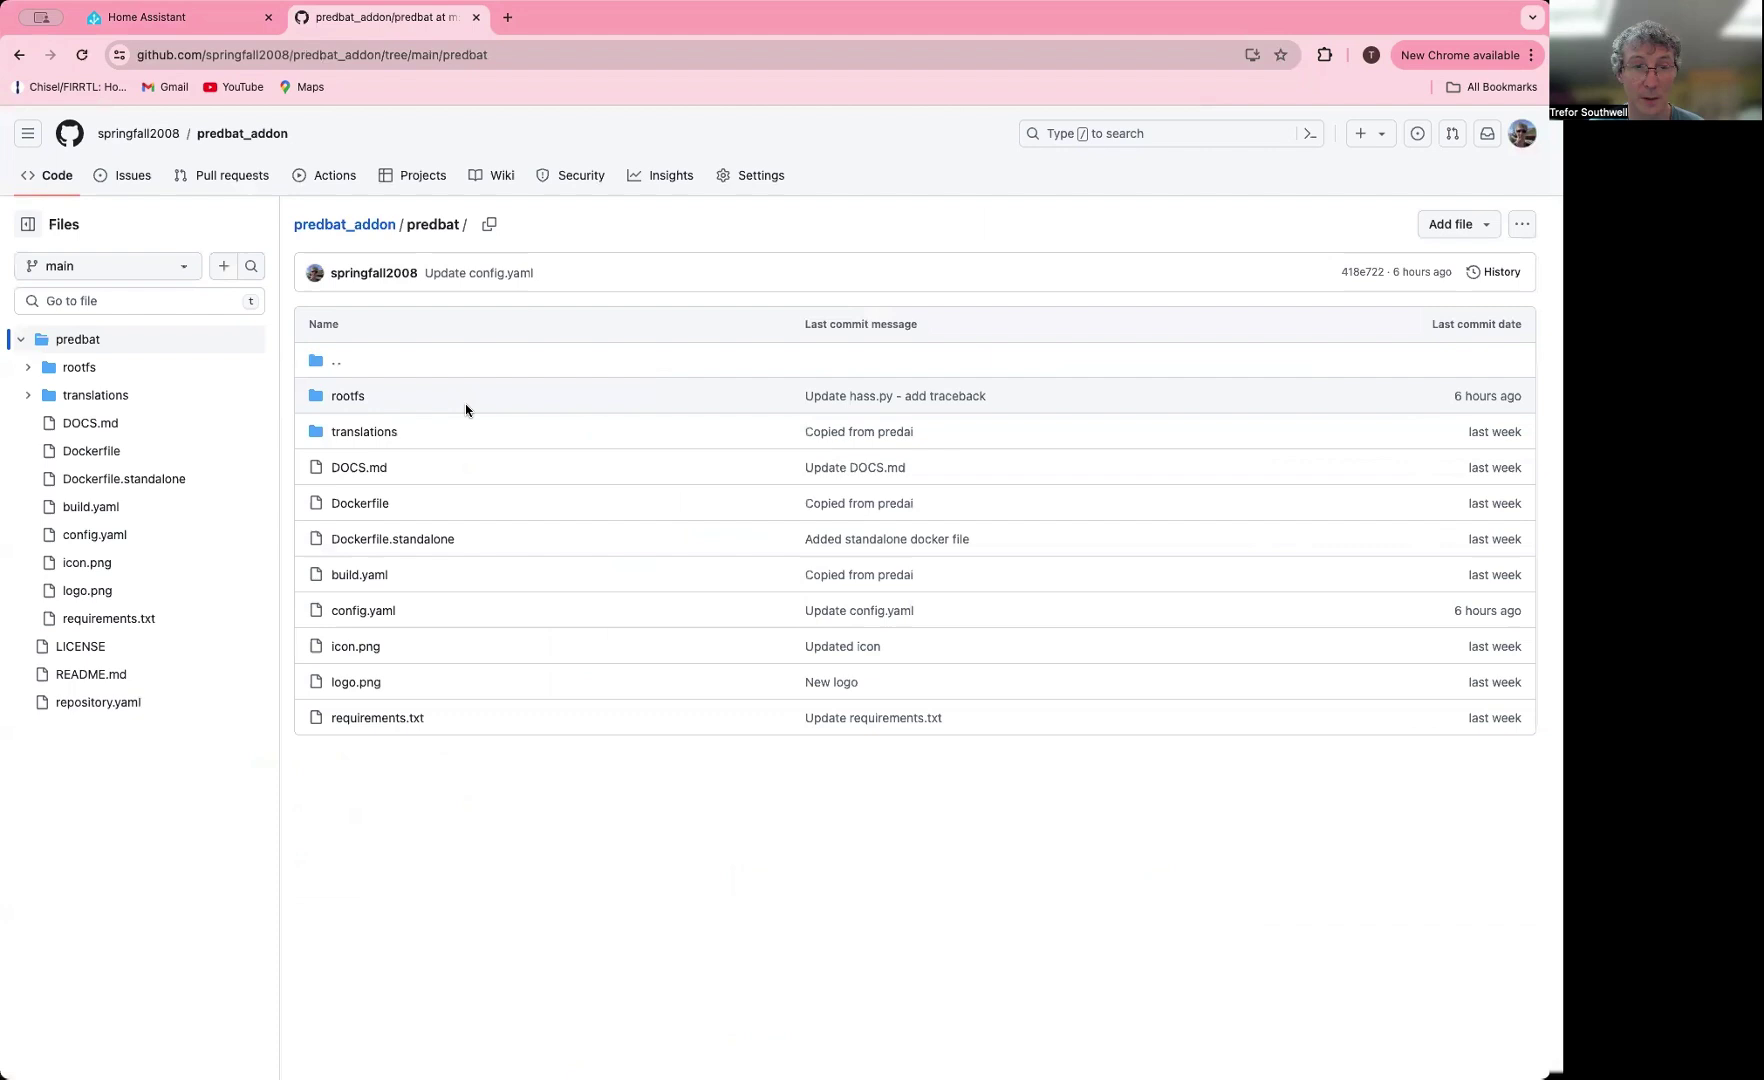
click(368, 502)
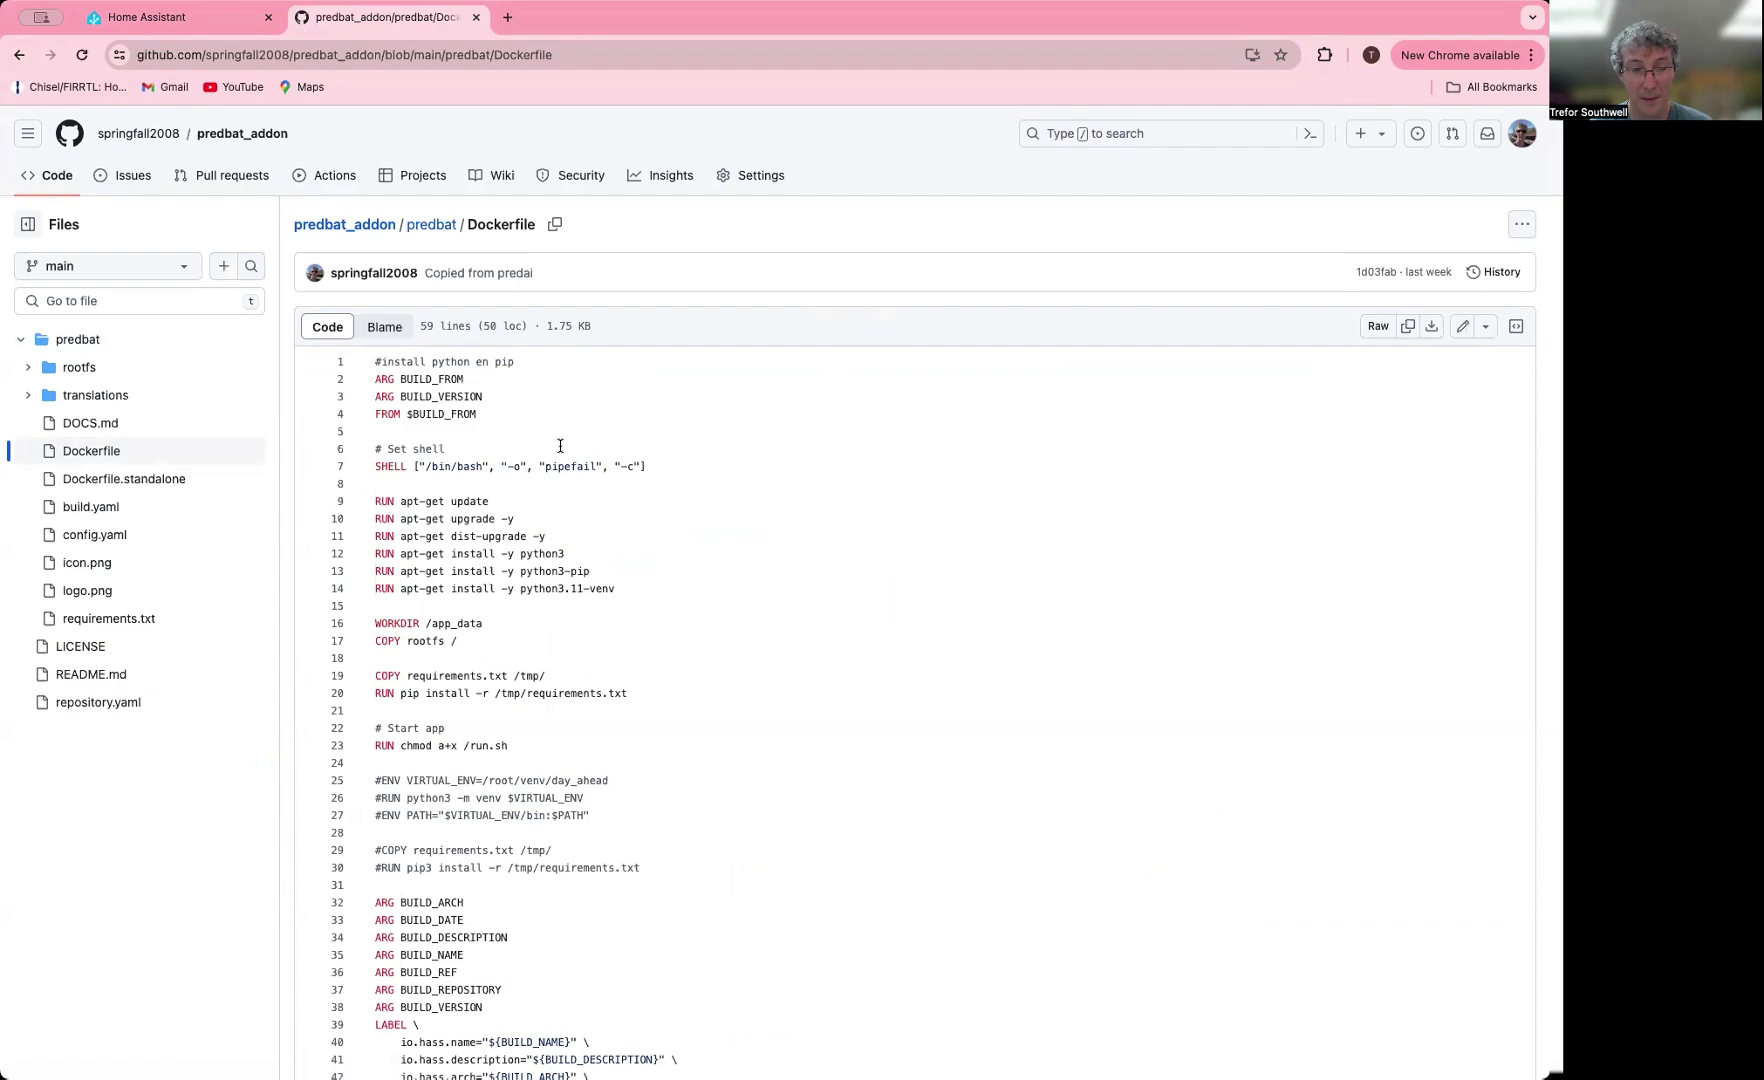
scroll(560, 446, down, 3)
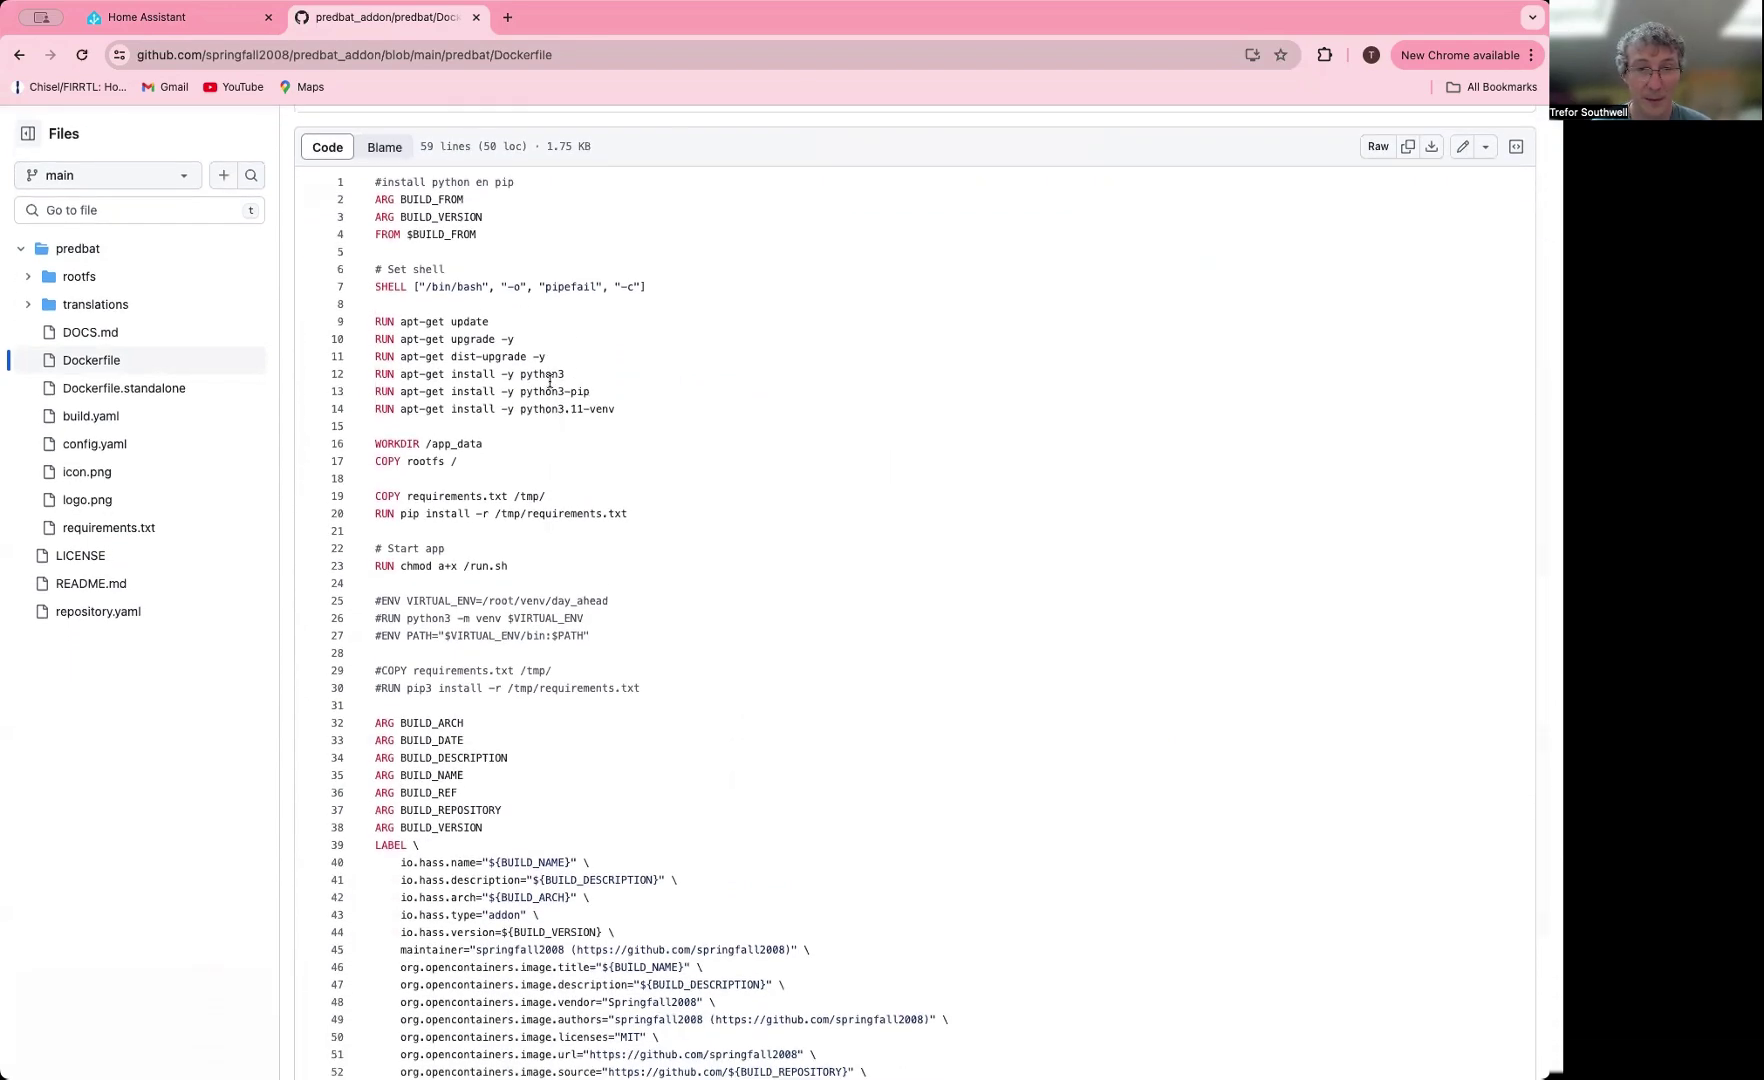
drag(377, 318, 598, 408)
click(694, 424)
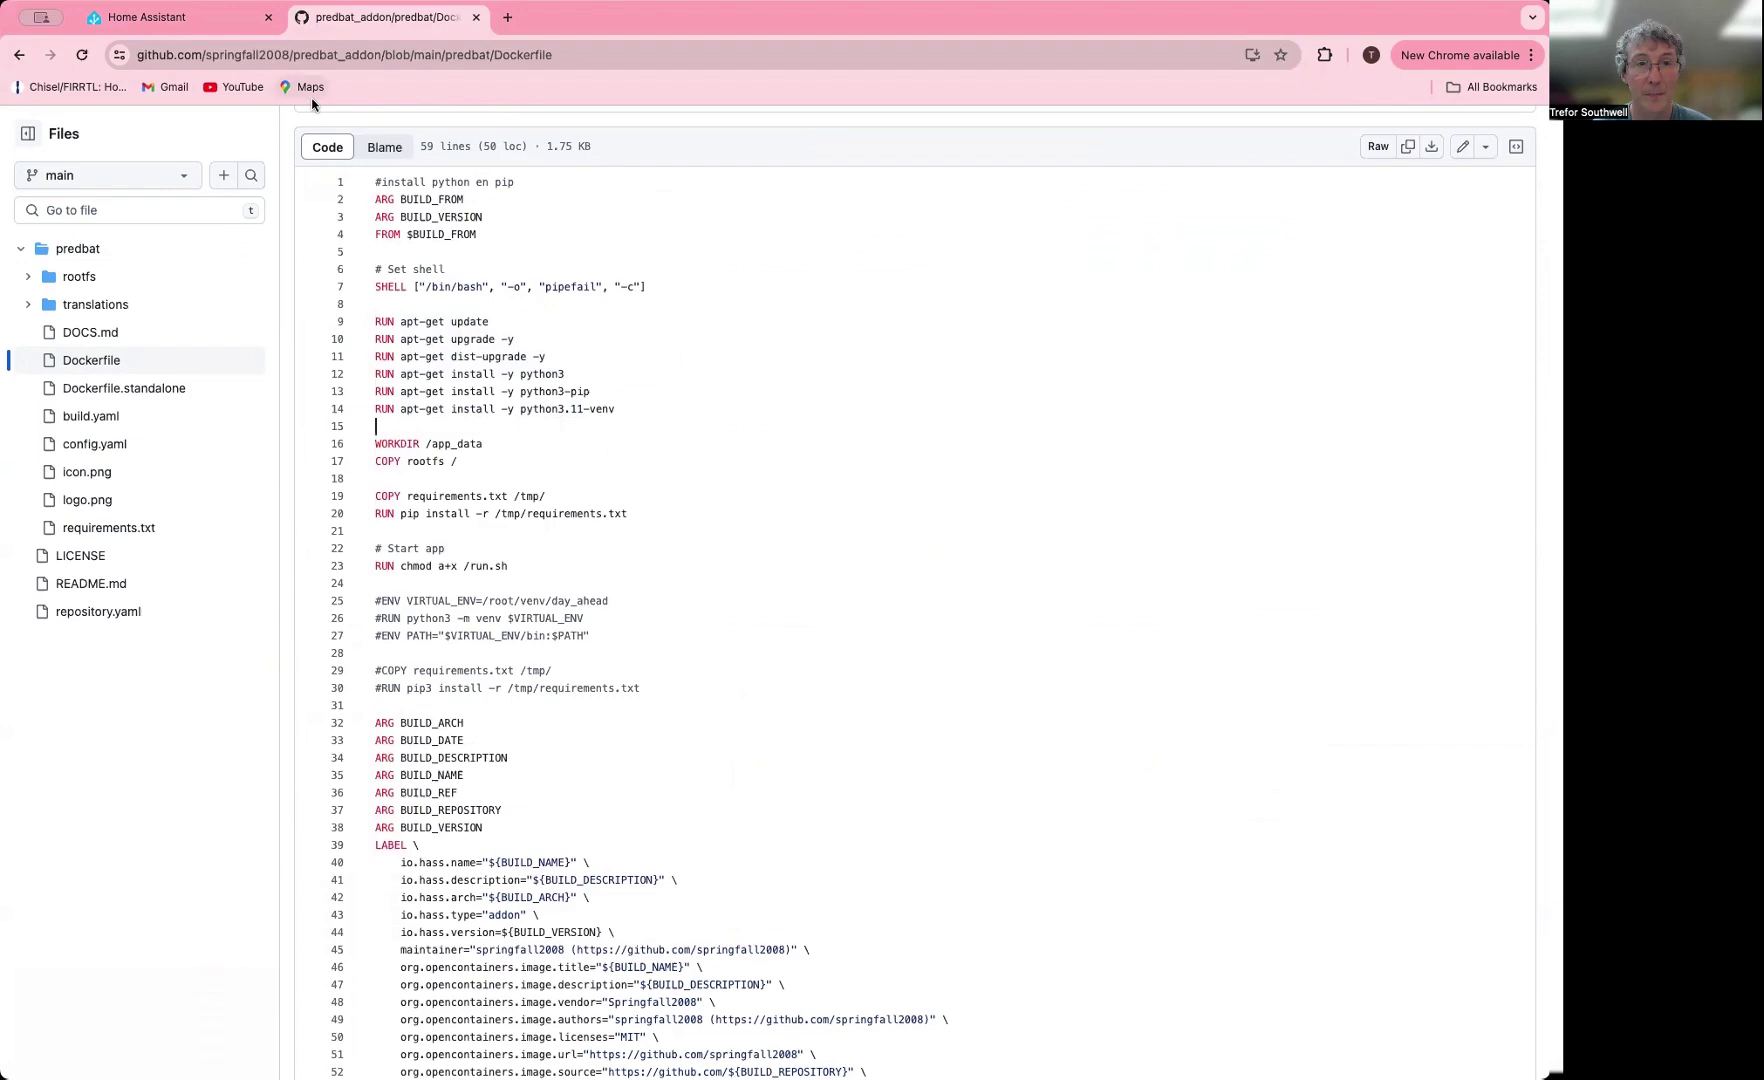
click(19, 54)
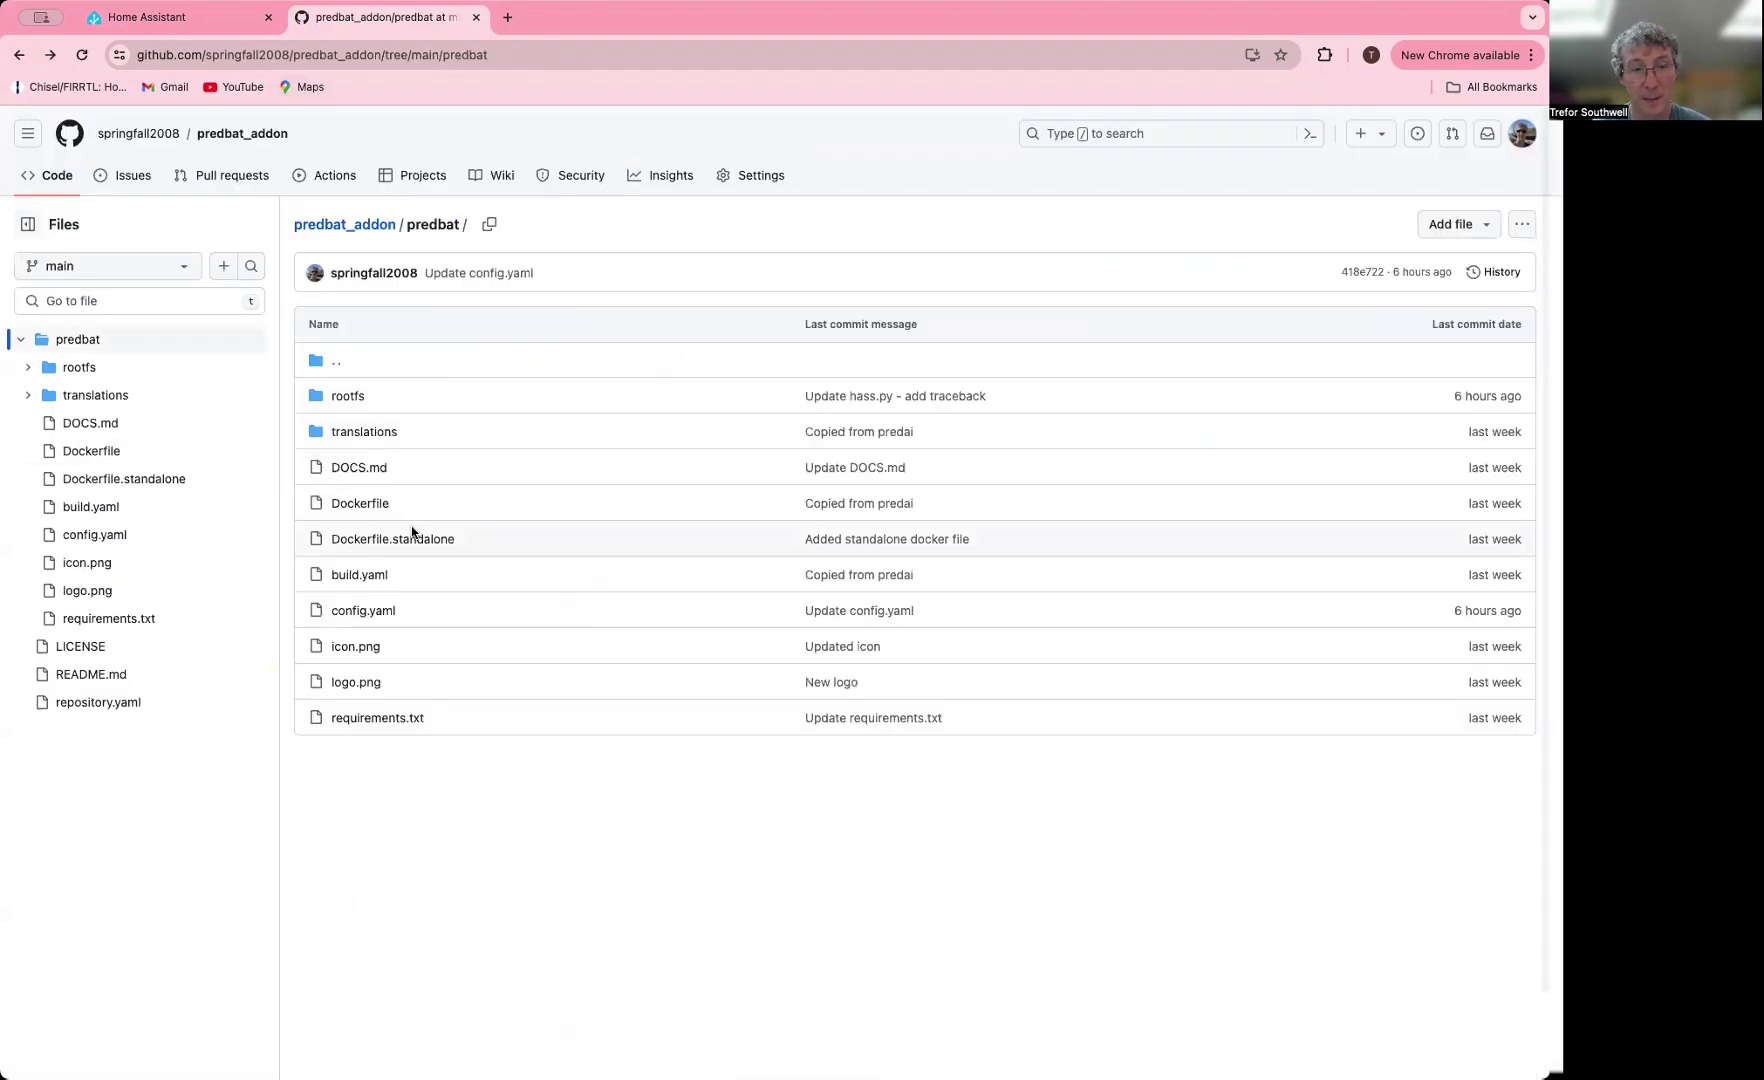
click(369, 580)
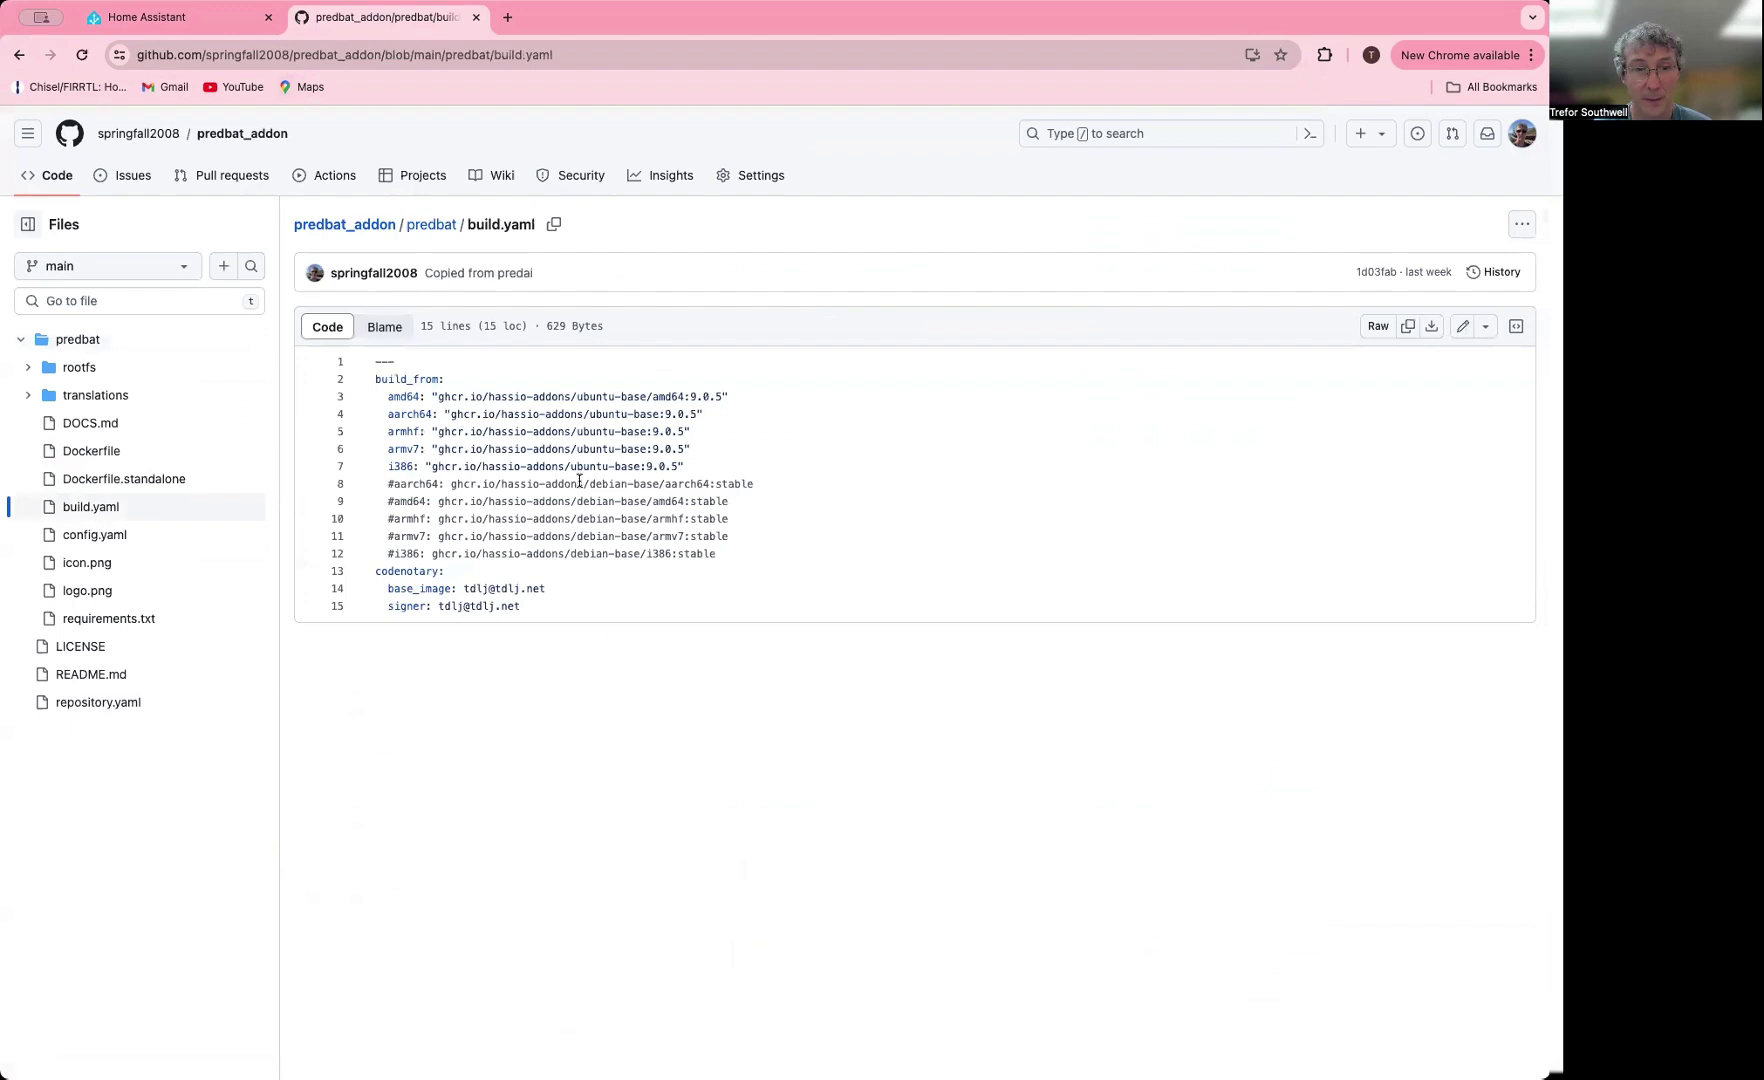
click(19, 55)
Reopen the Dockerfile to highlight the python3.11-venv install and /tmp/requirements.txt lines.
click(369, 514)
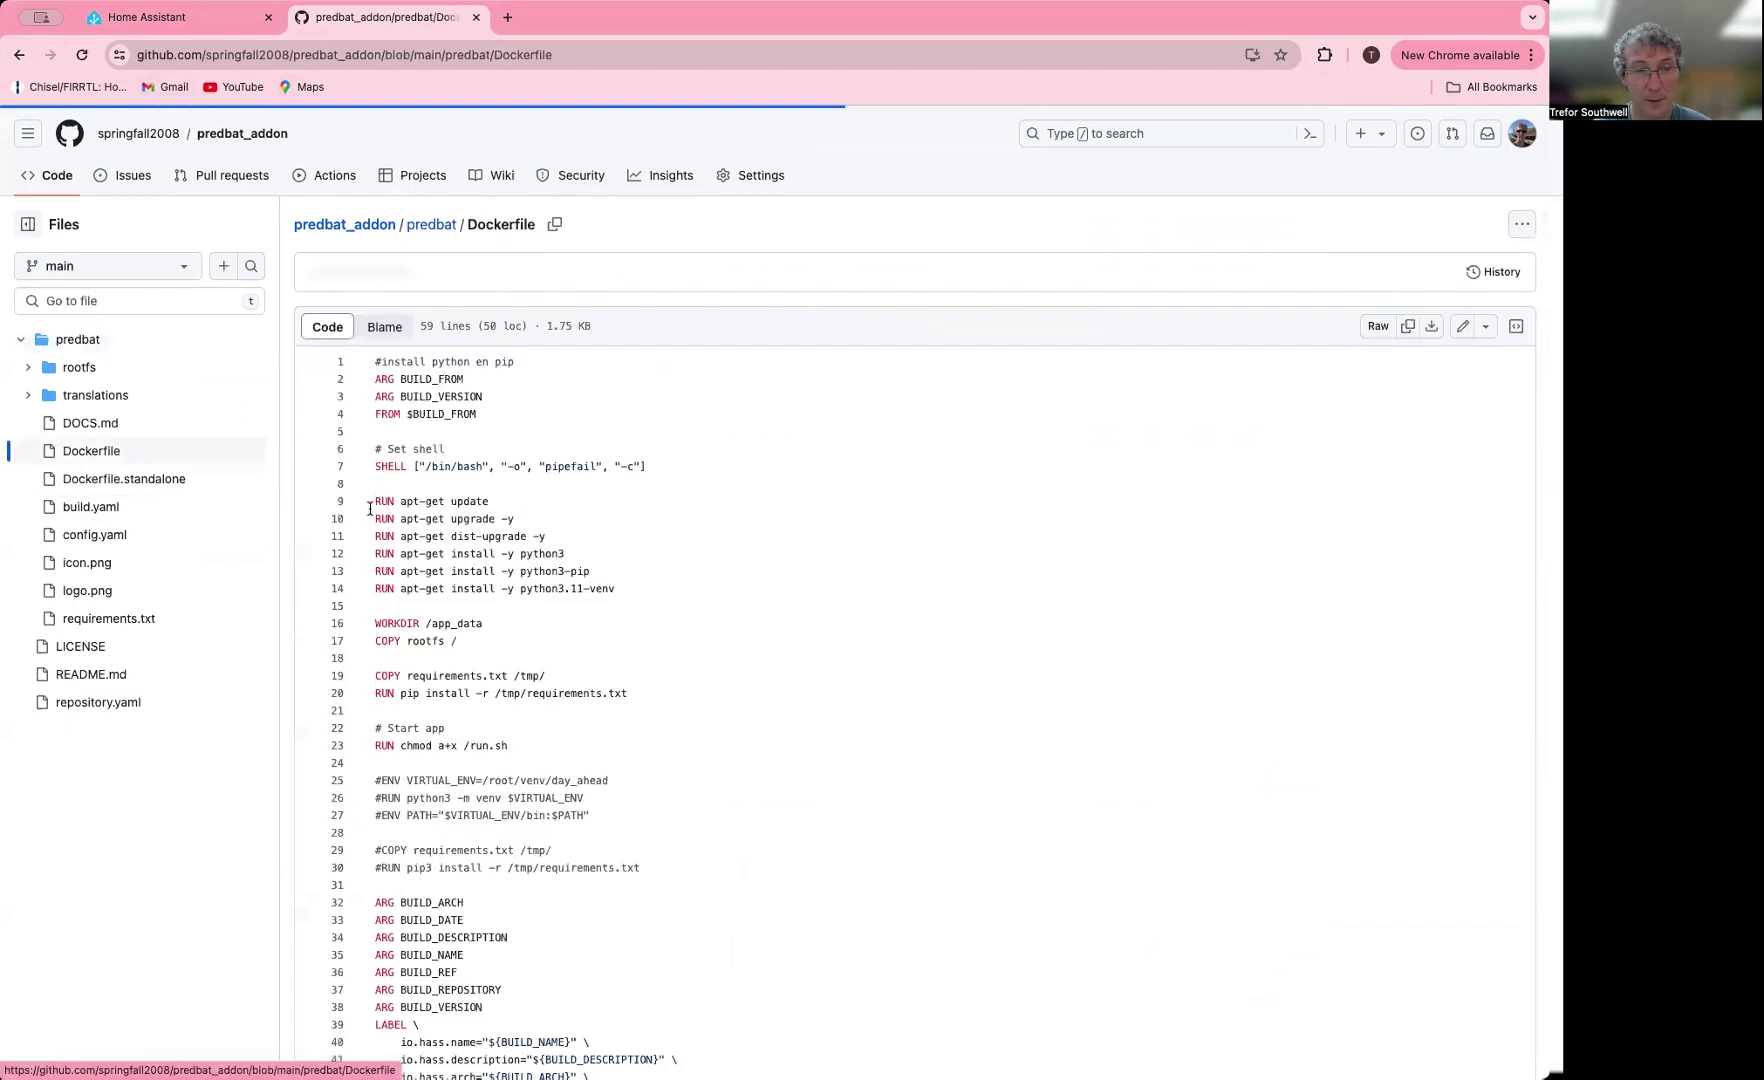
drag(452, 507, 595, 571)
click(595, 571)
click(637, 594)
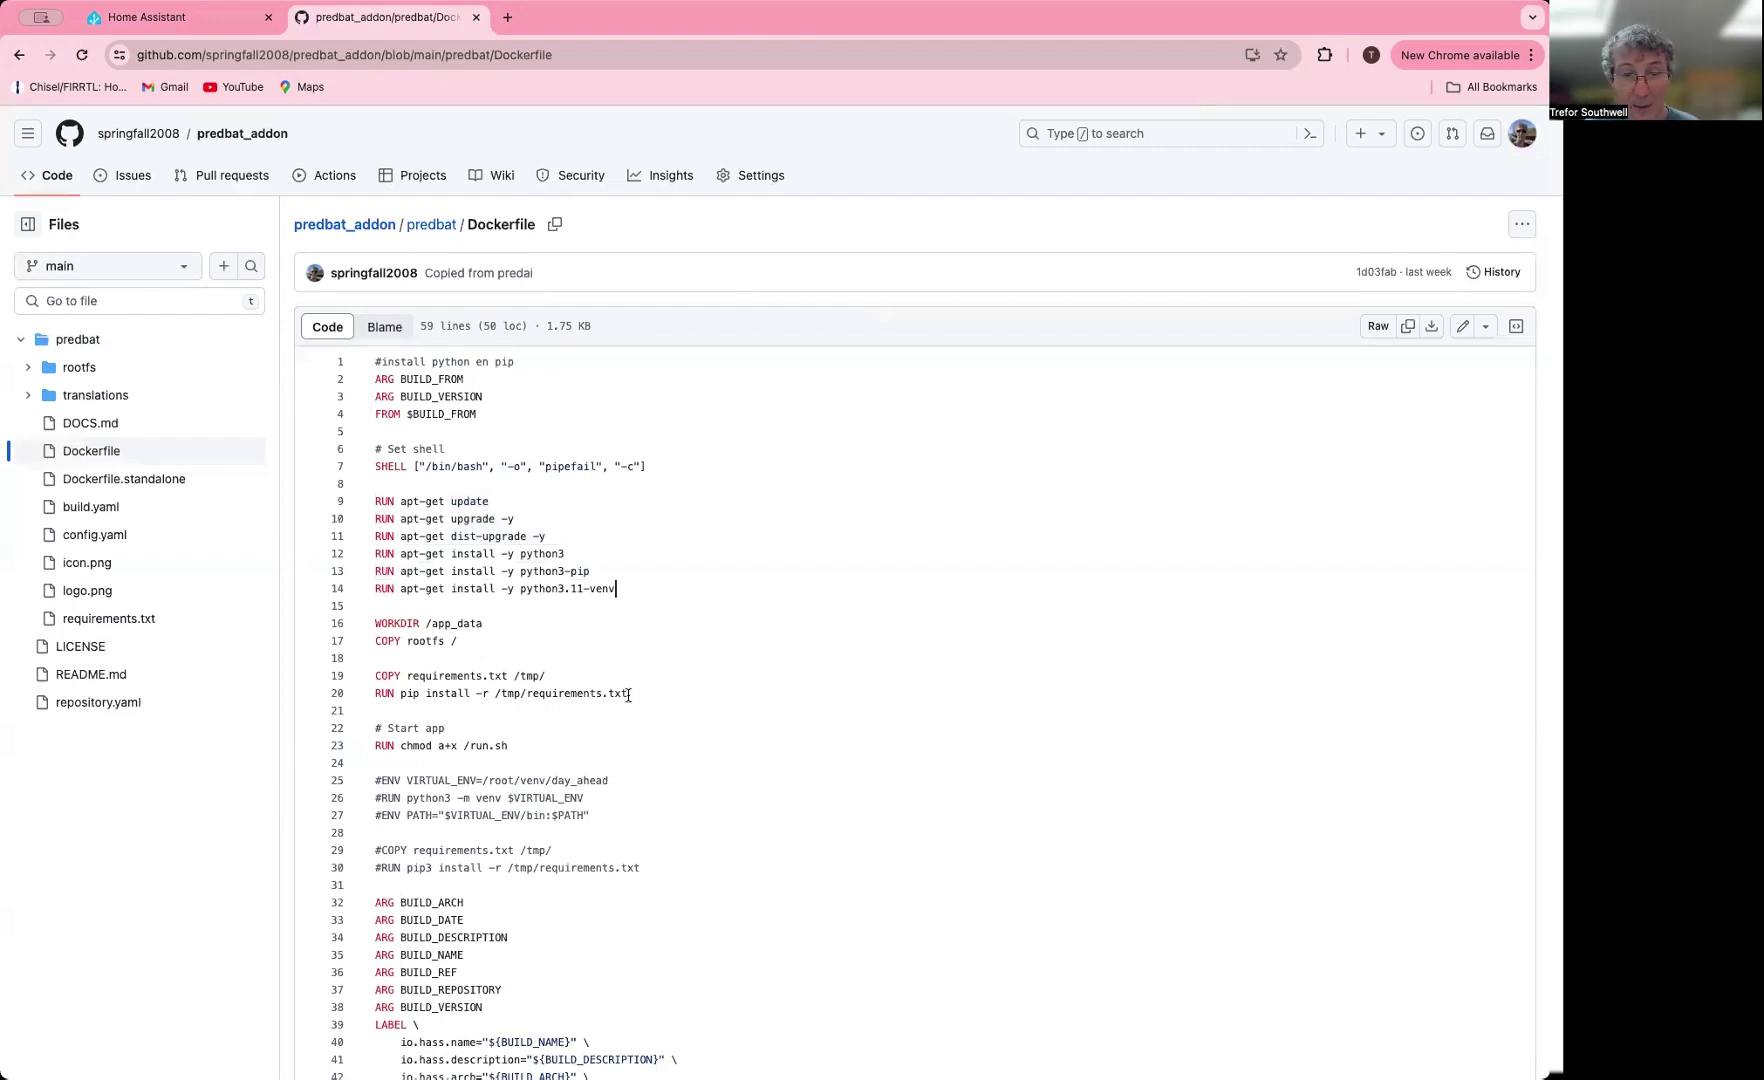
drag(628, 694, 492, 693)
click(20, 56)
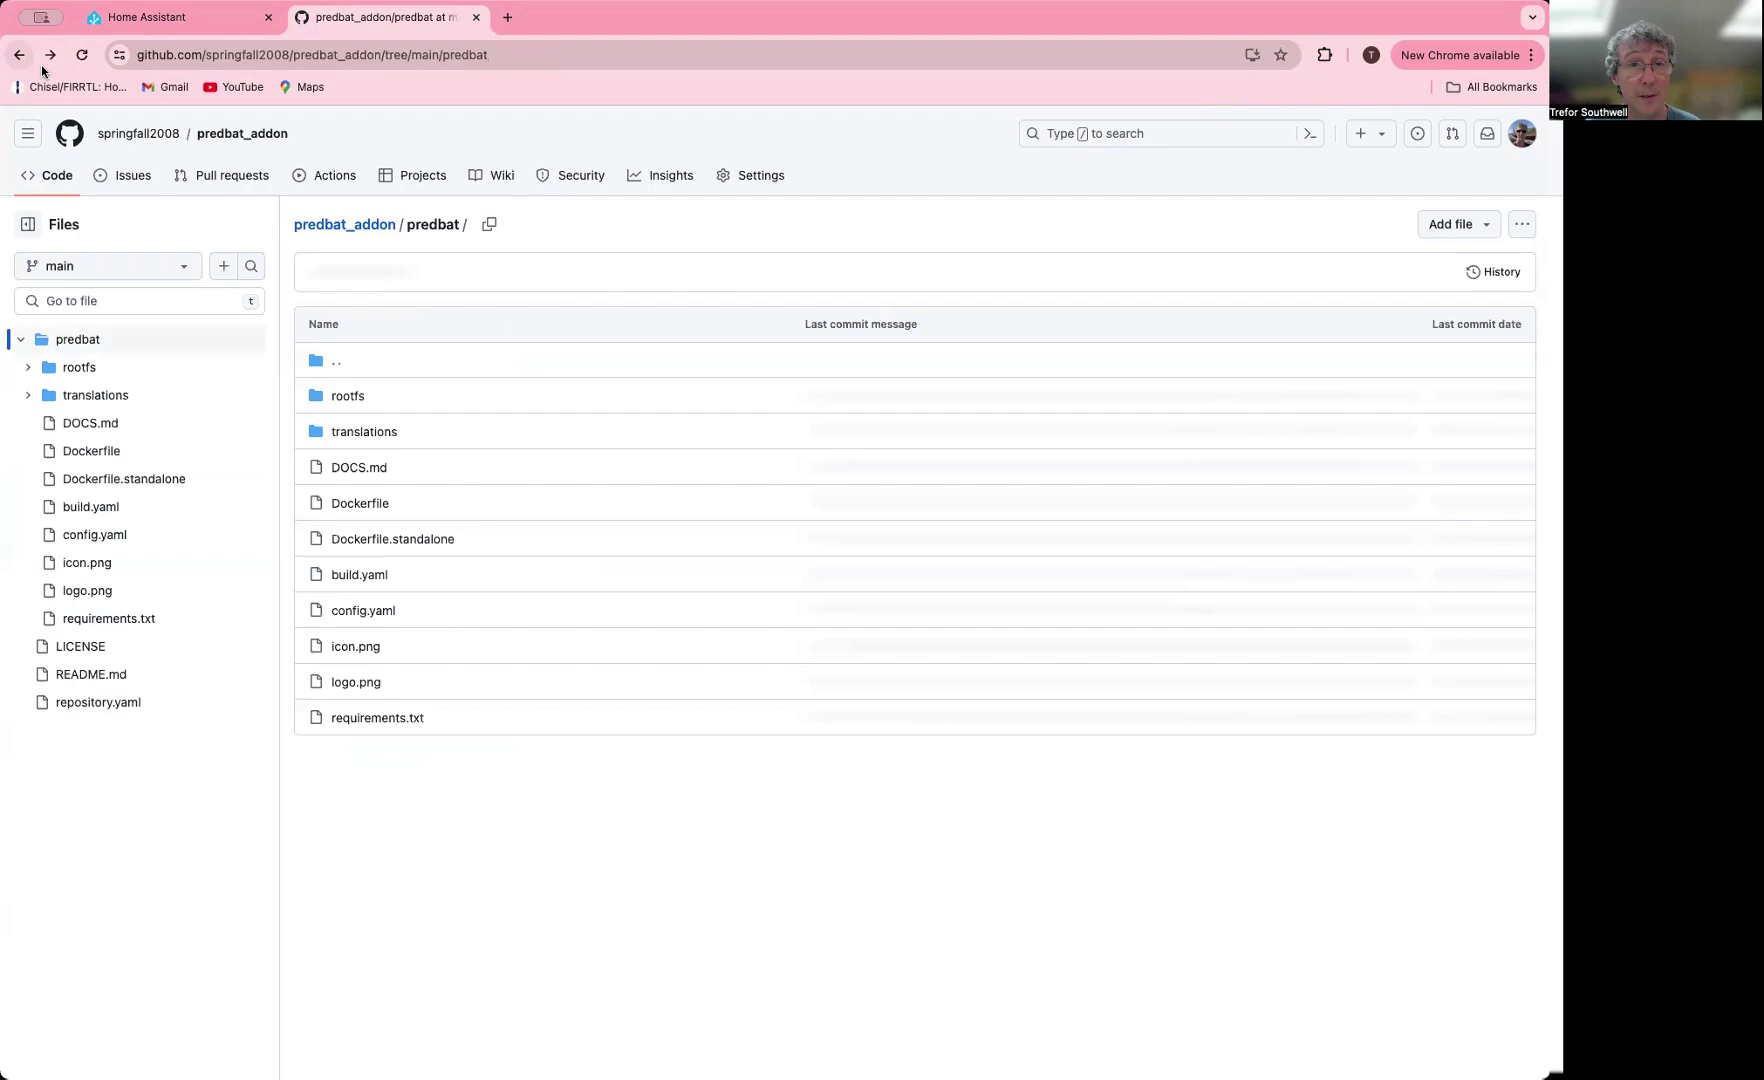
View requirements.txt, then scroll through the Dockerfile again.
click(367, 718)
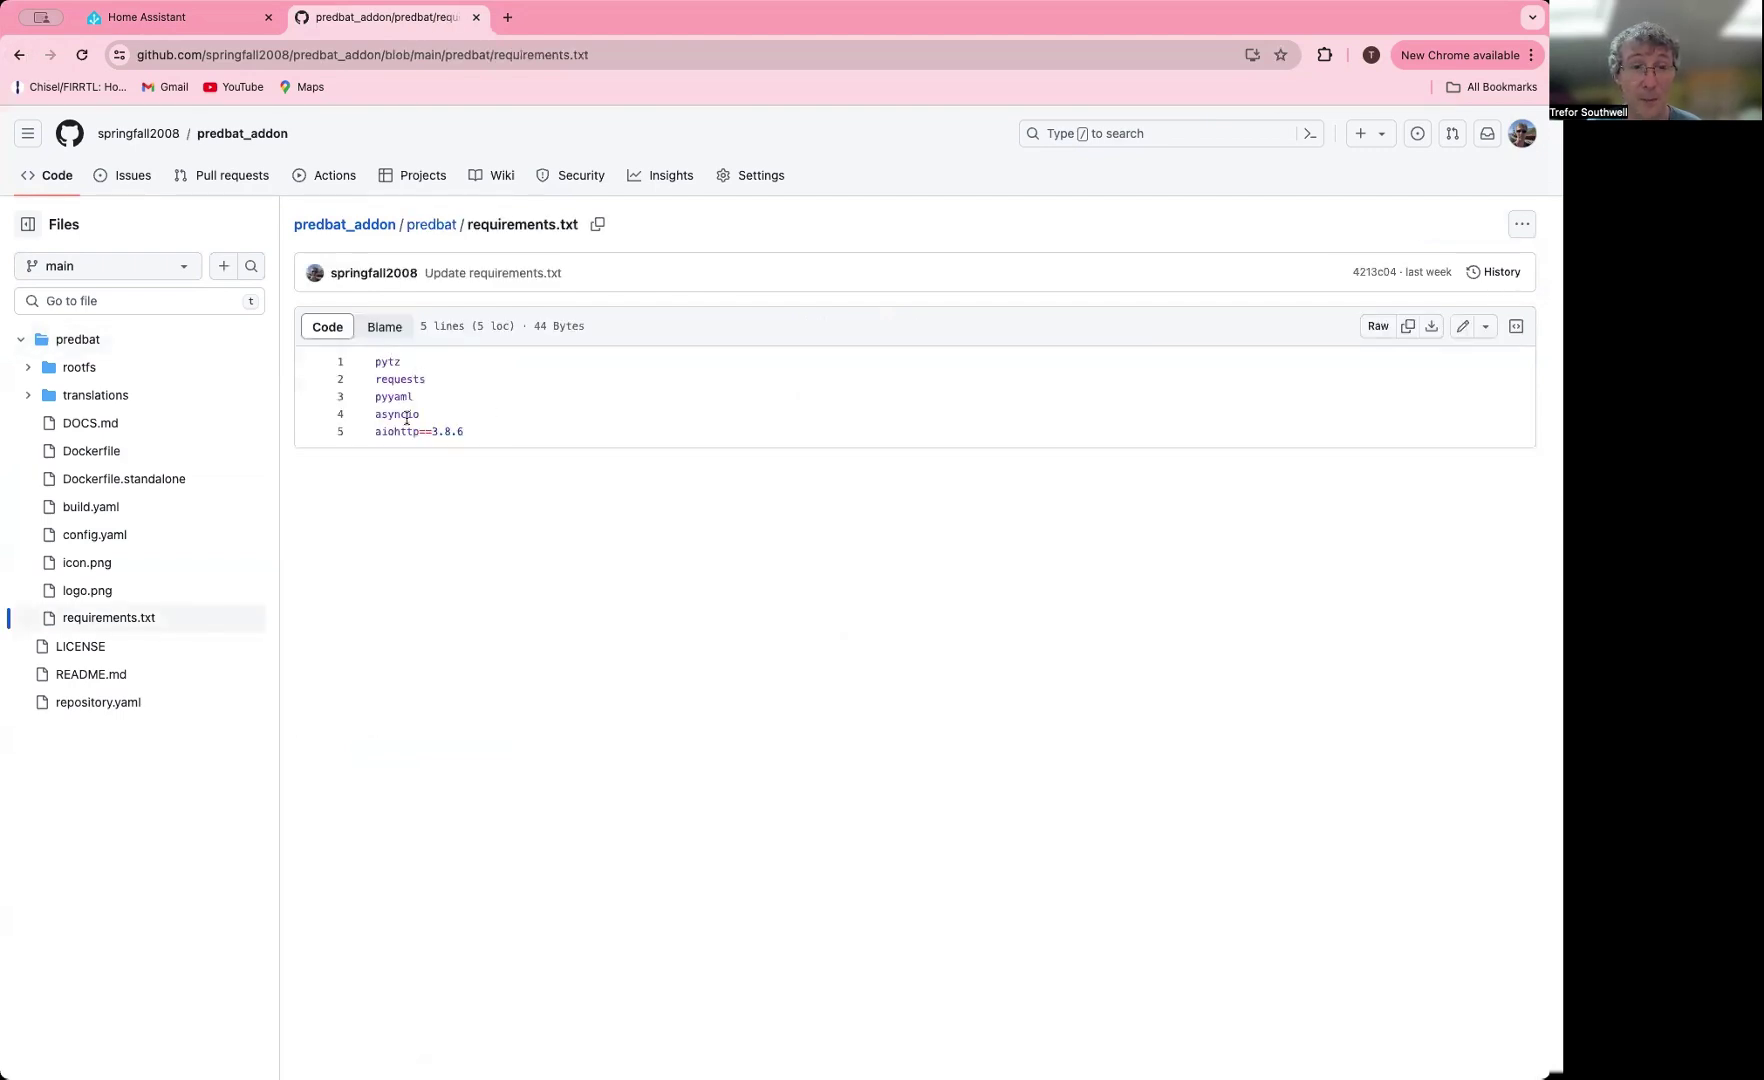
click(17, 55)
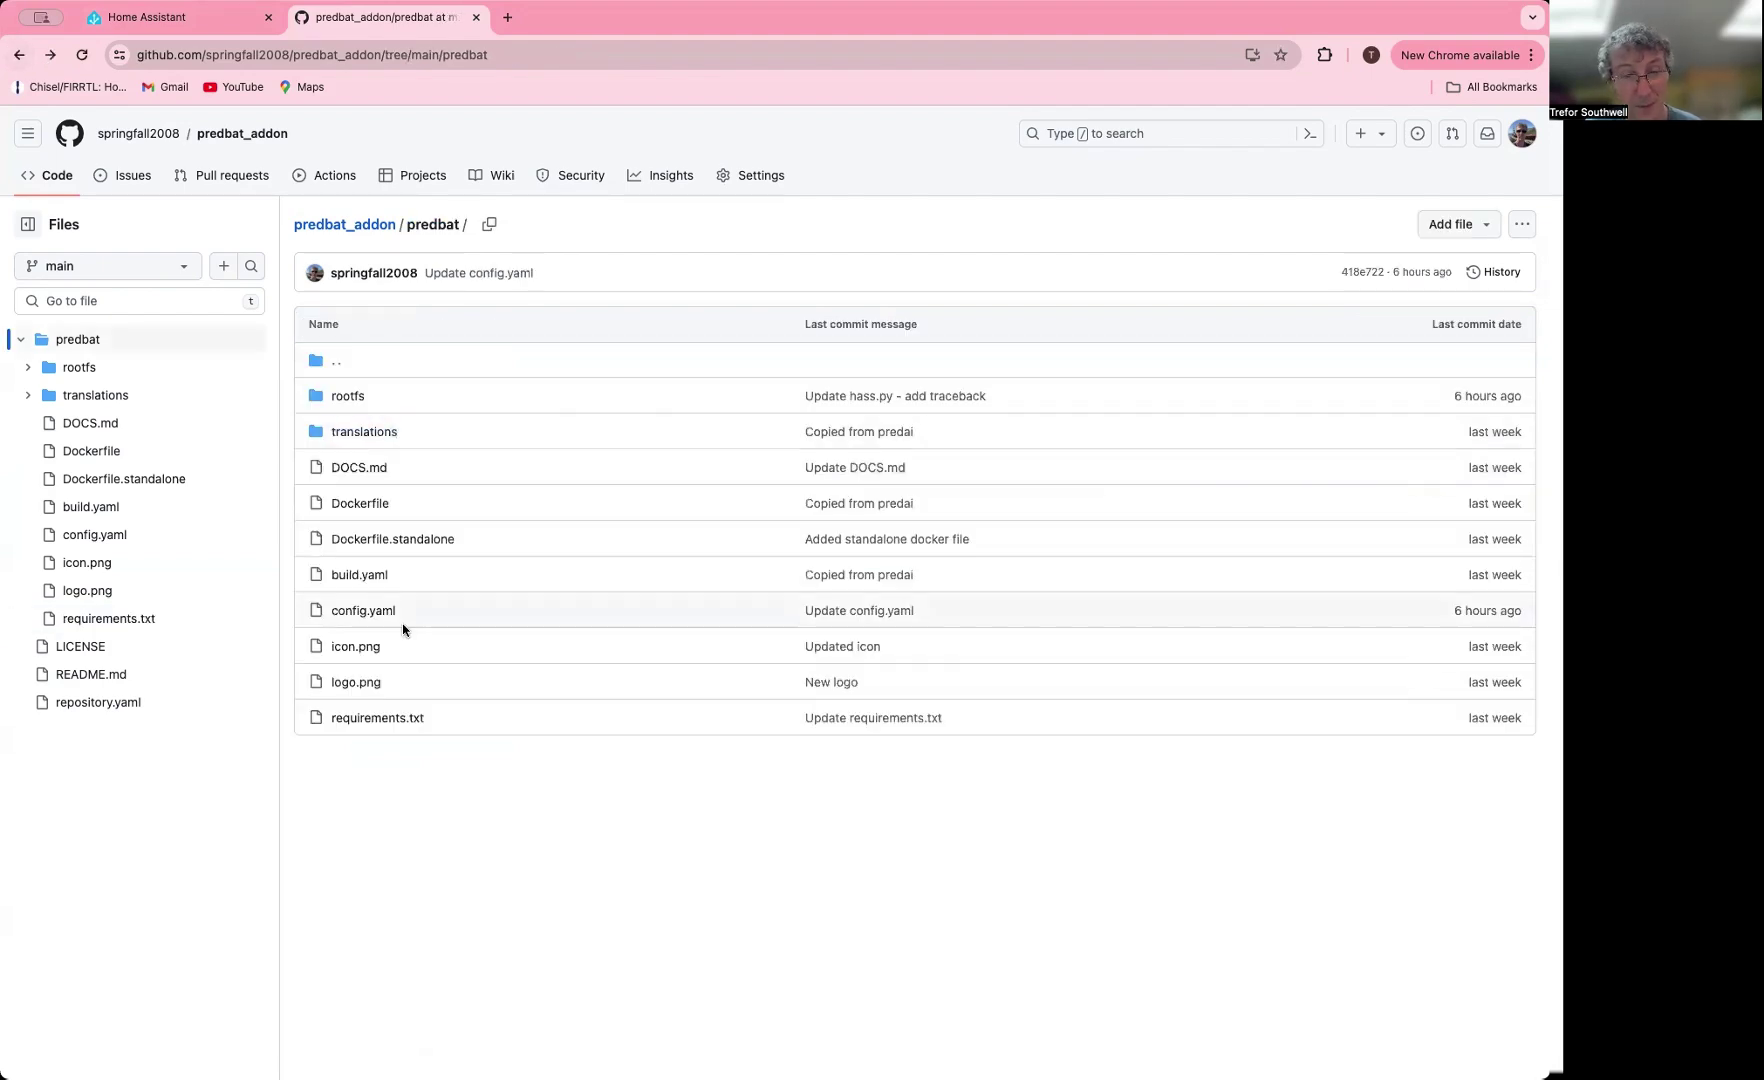
click(376, 503)
scroll(406, 487, down, 5)
scroll(406, 487, down, 2)
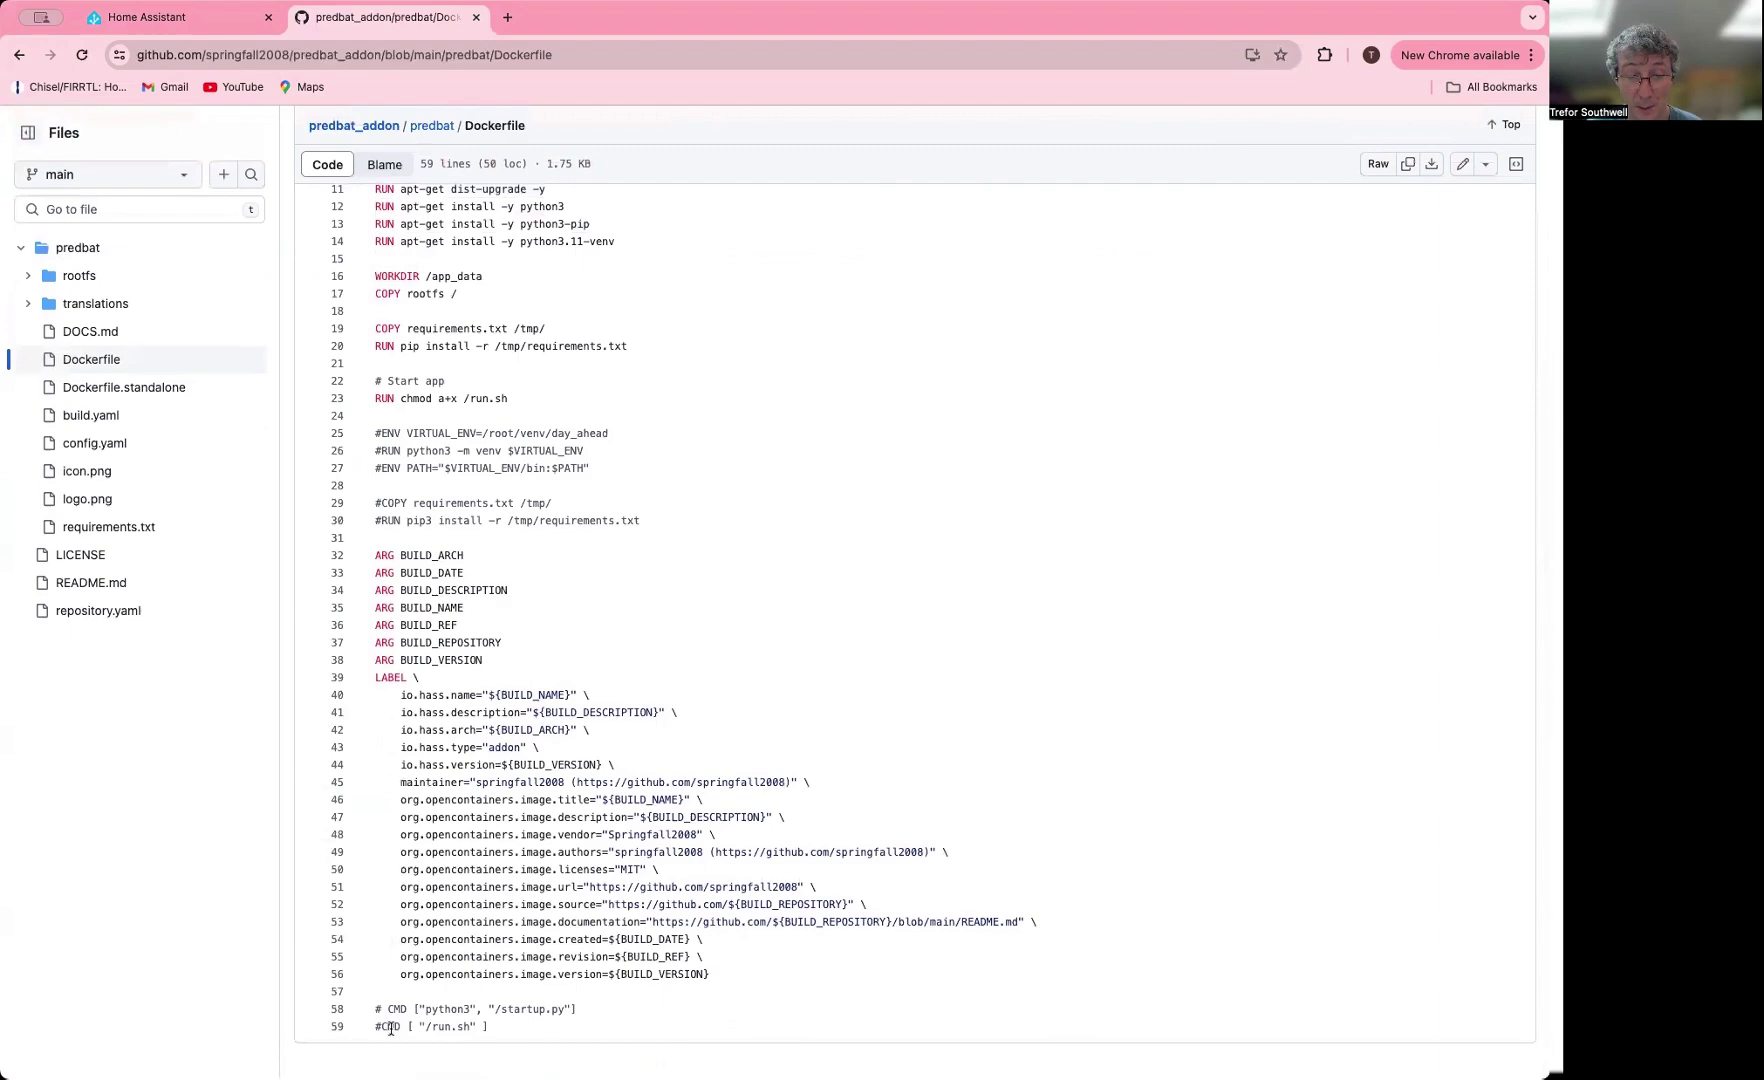
click(19, 54)
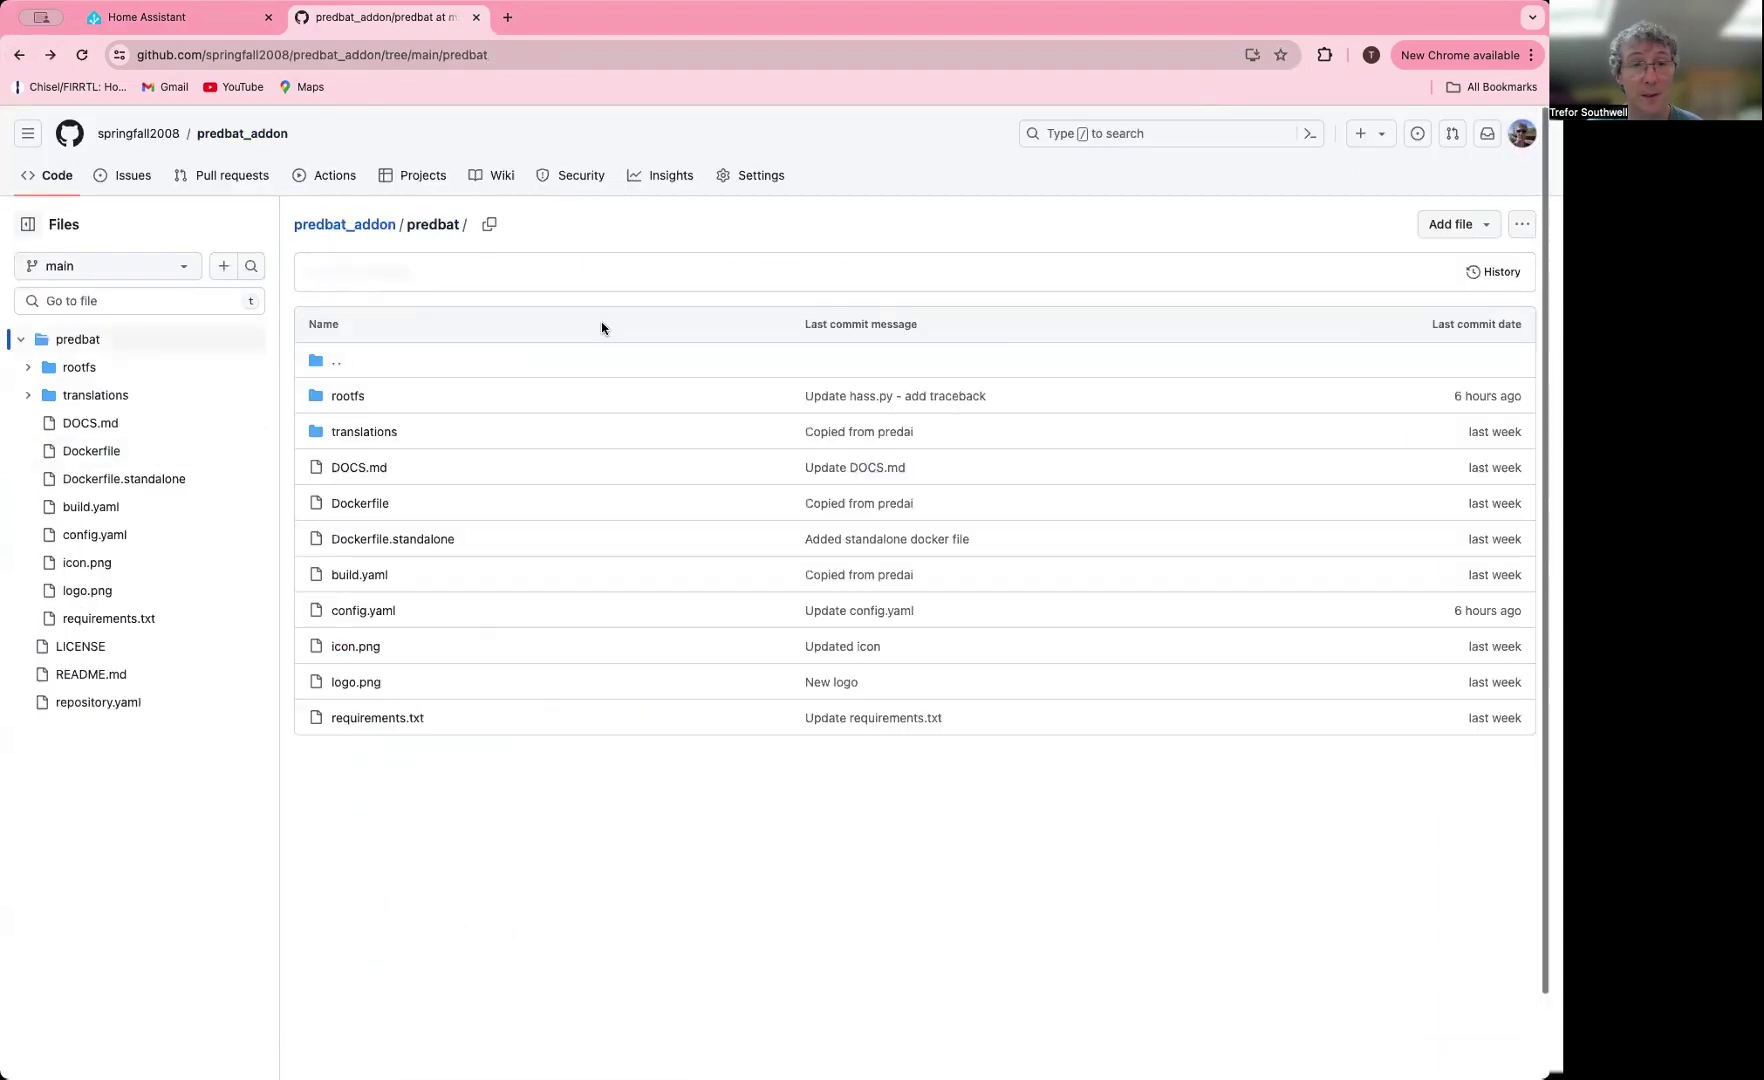
In rootfs, open the etc/s6-overlay/s6-rc.d/init-predbat run script, then return to rootfs.
click(348, 397)
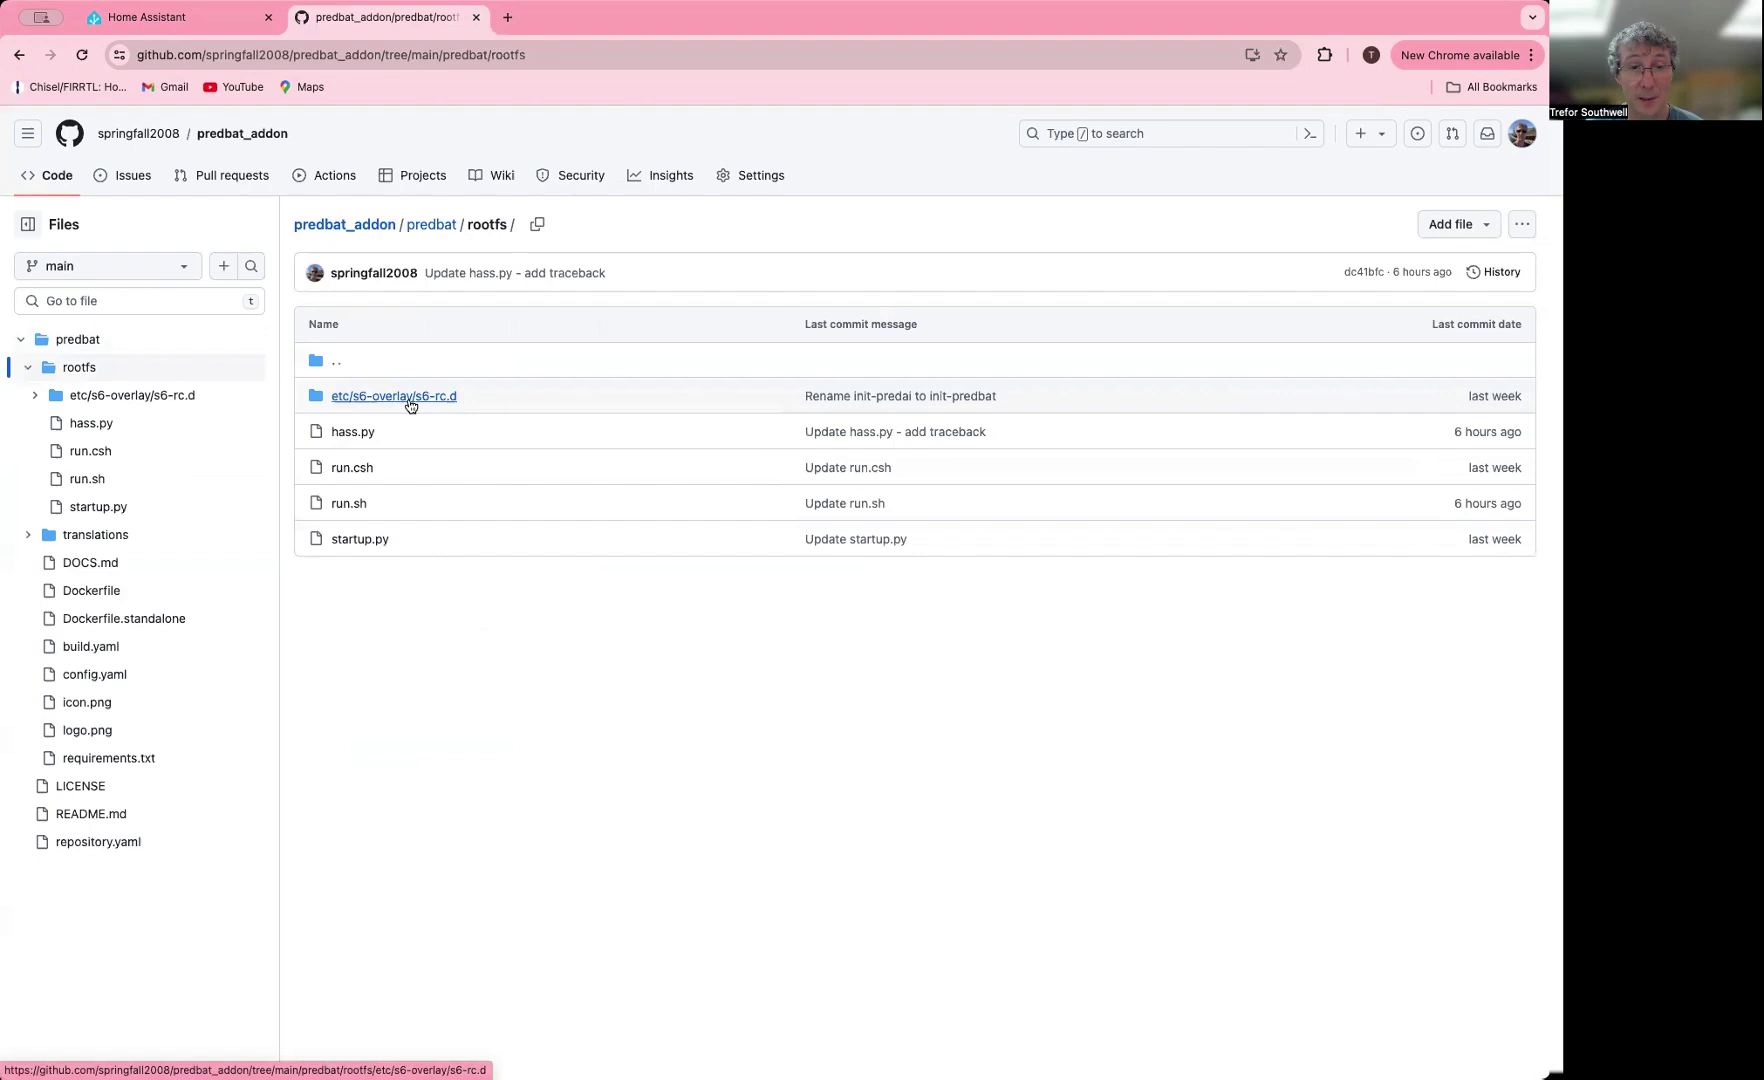
click(410, 400)
click(366, 397)
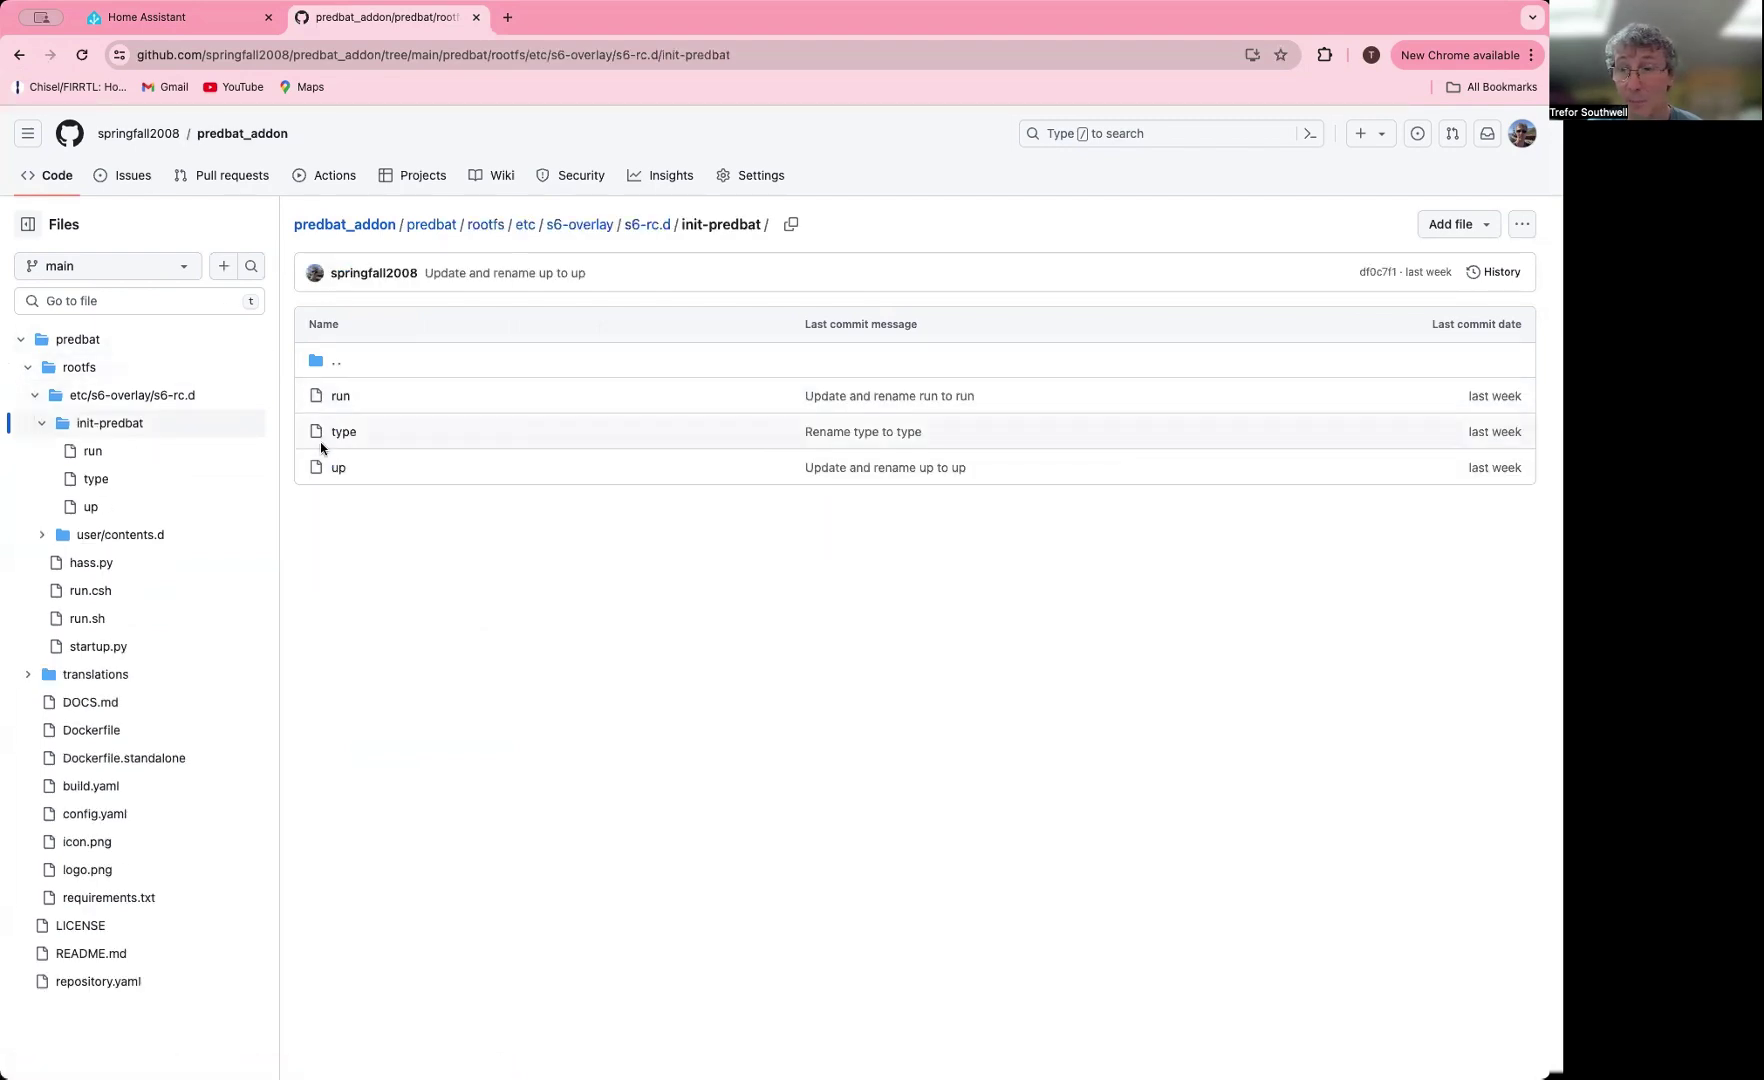
click(338, 397)
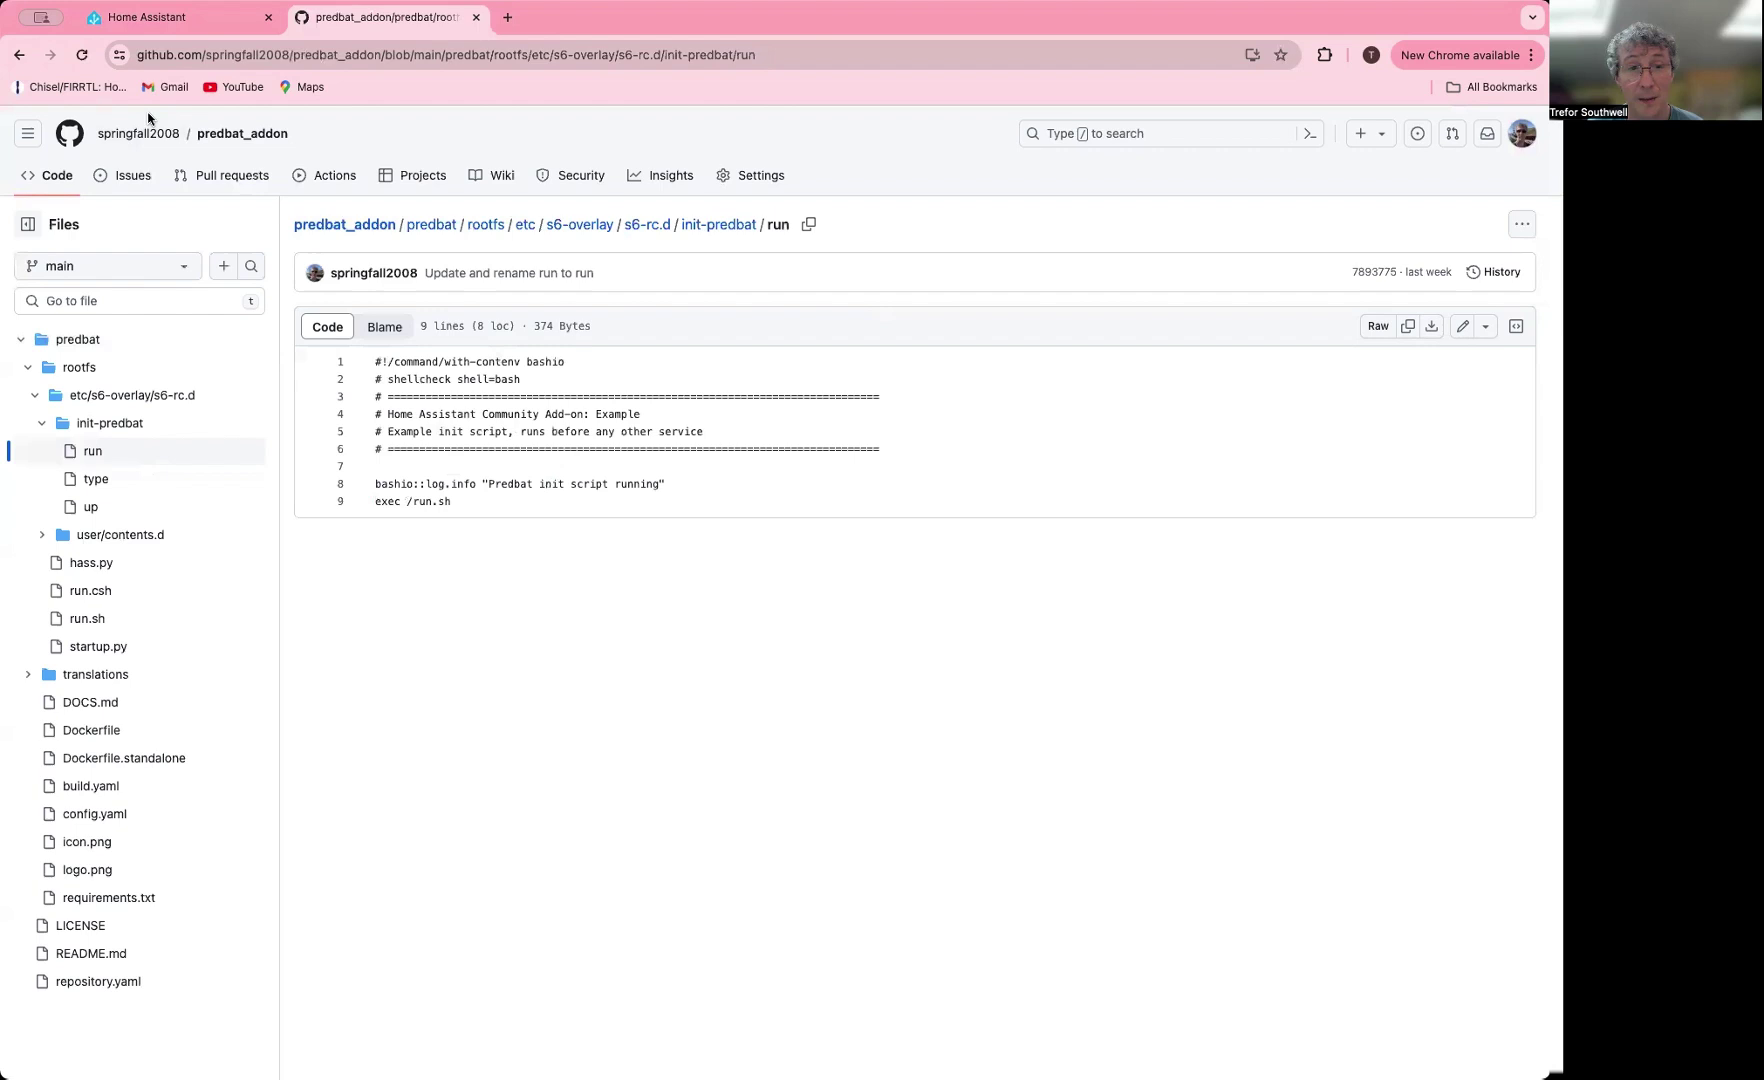
click(20, 56)
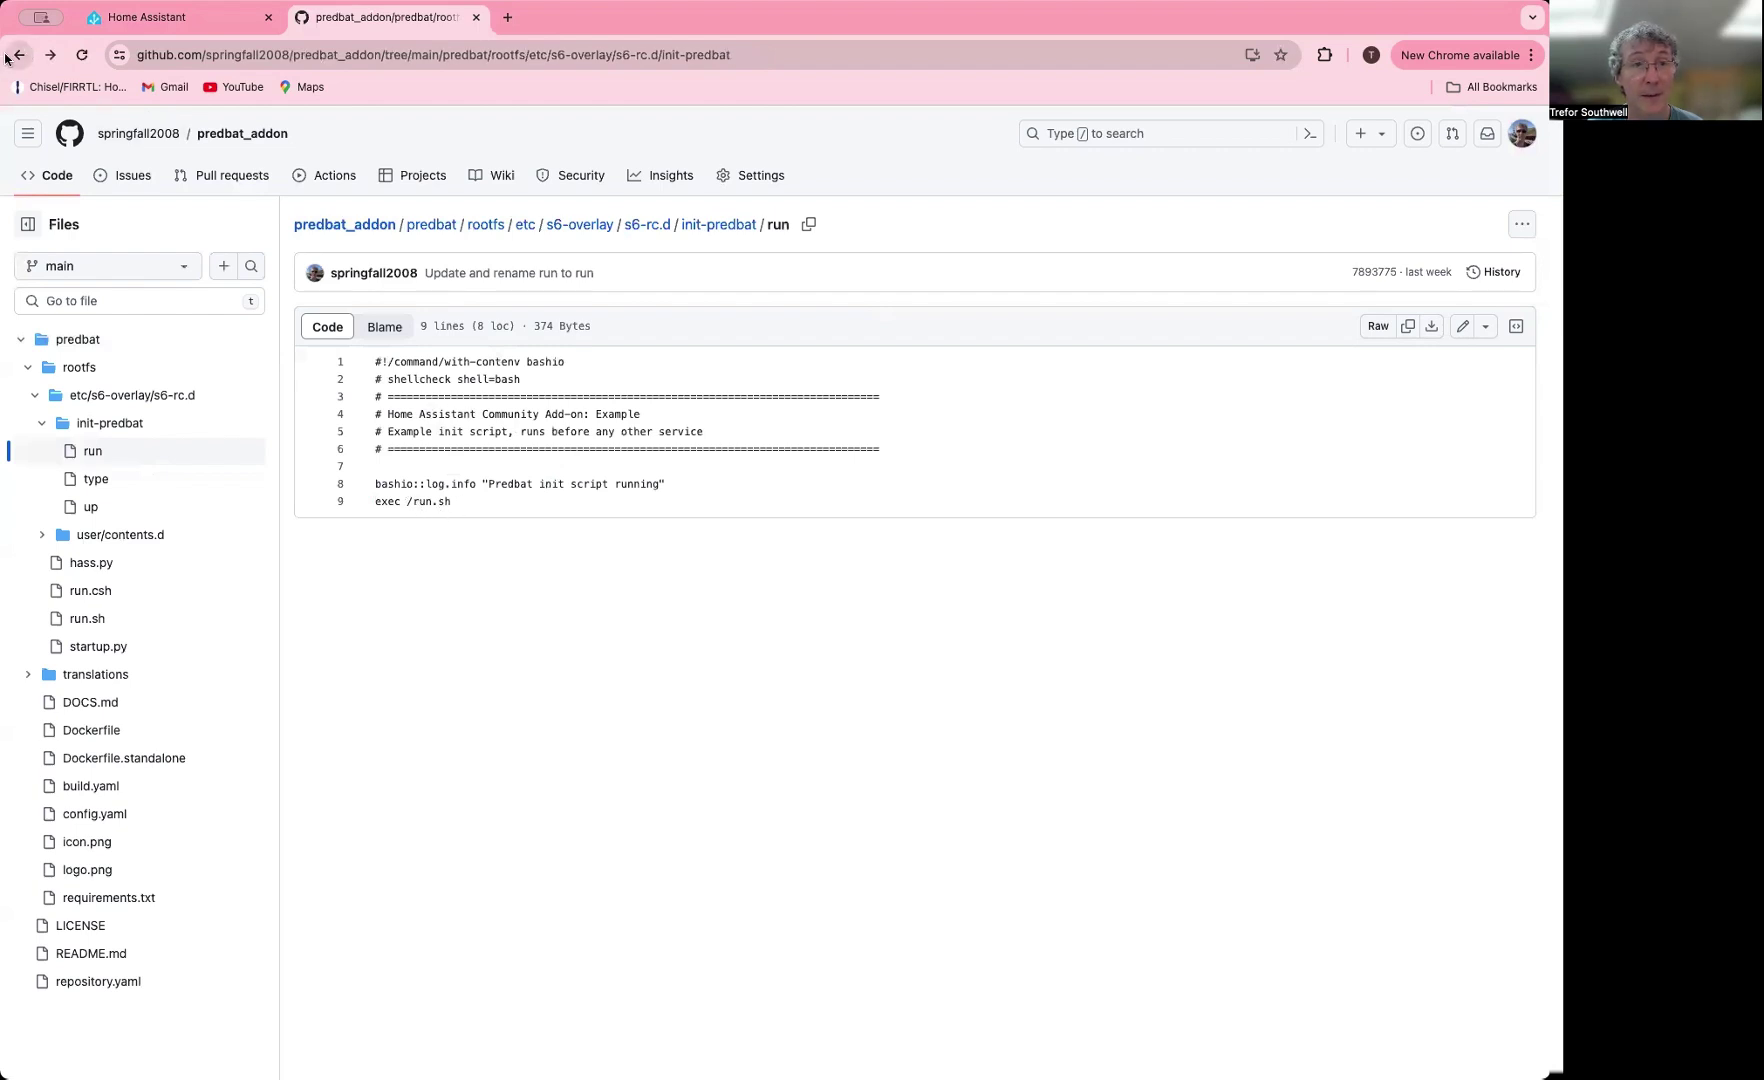
click(20, 56)
click(8, 56)
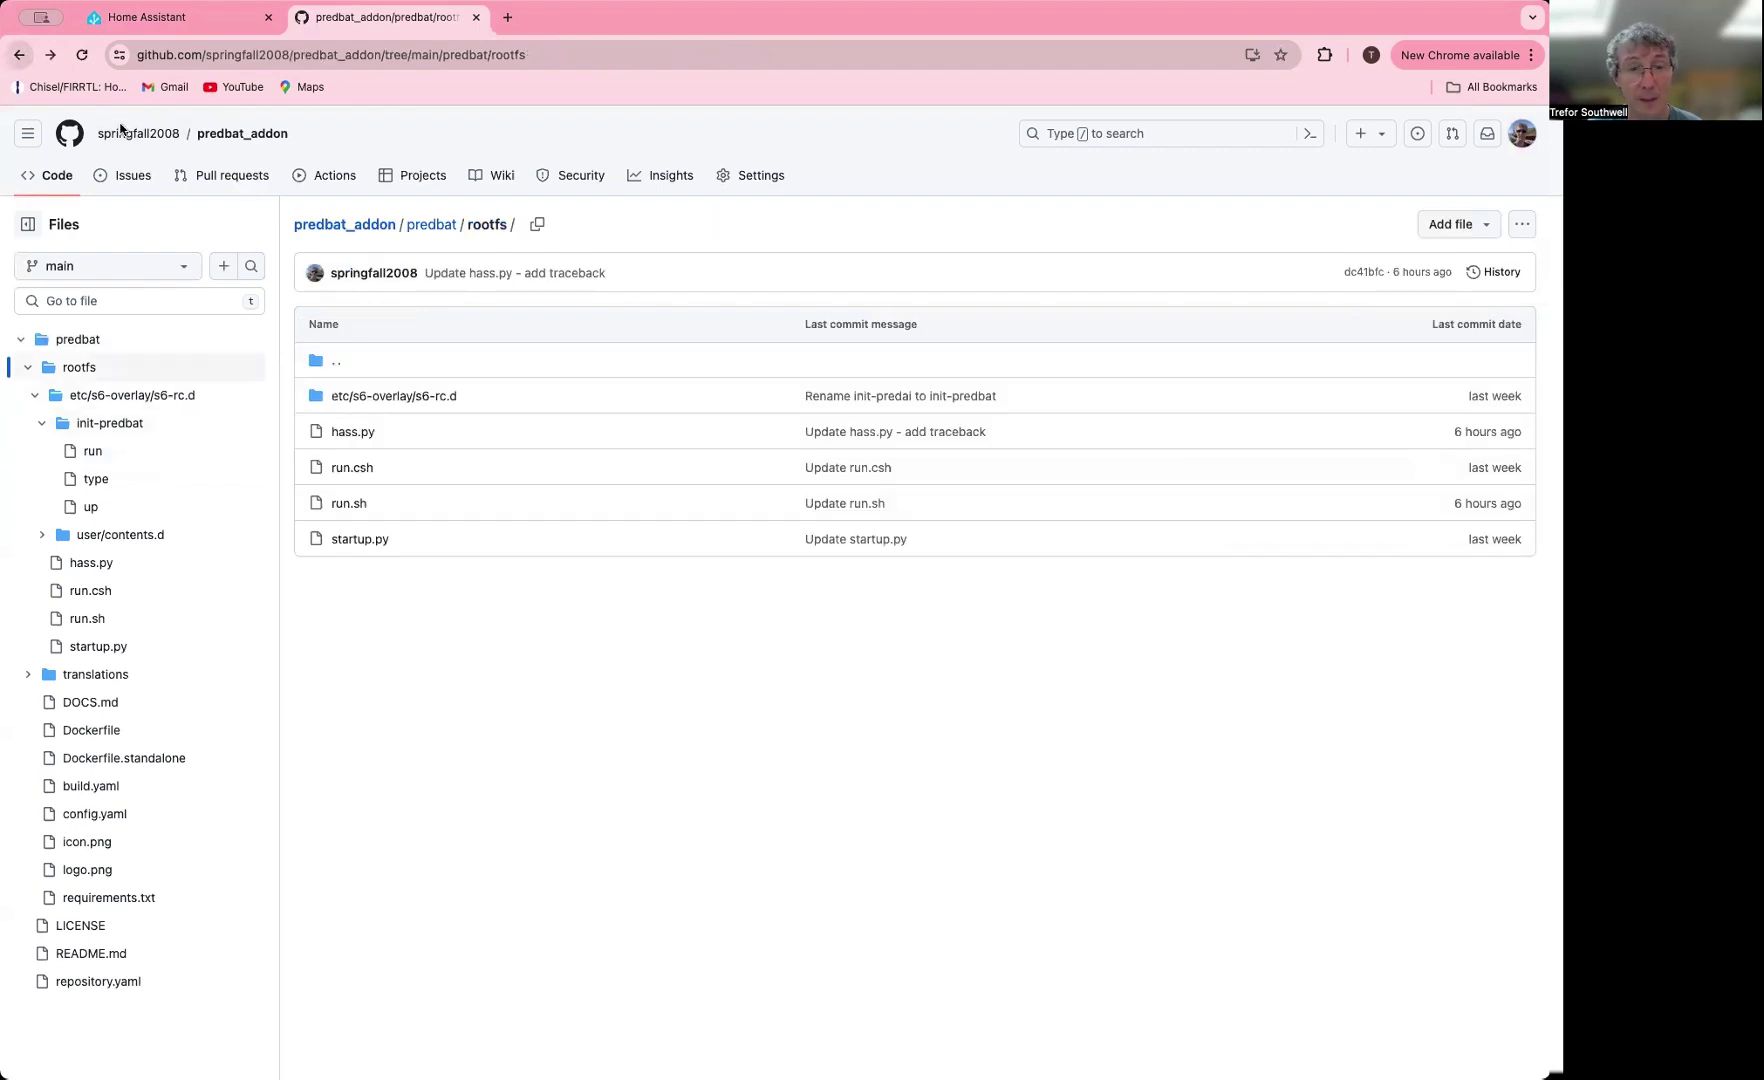
Check run.sh's startup call on line 8, then open startup.py.
click(346, 500)
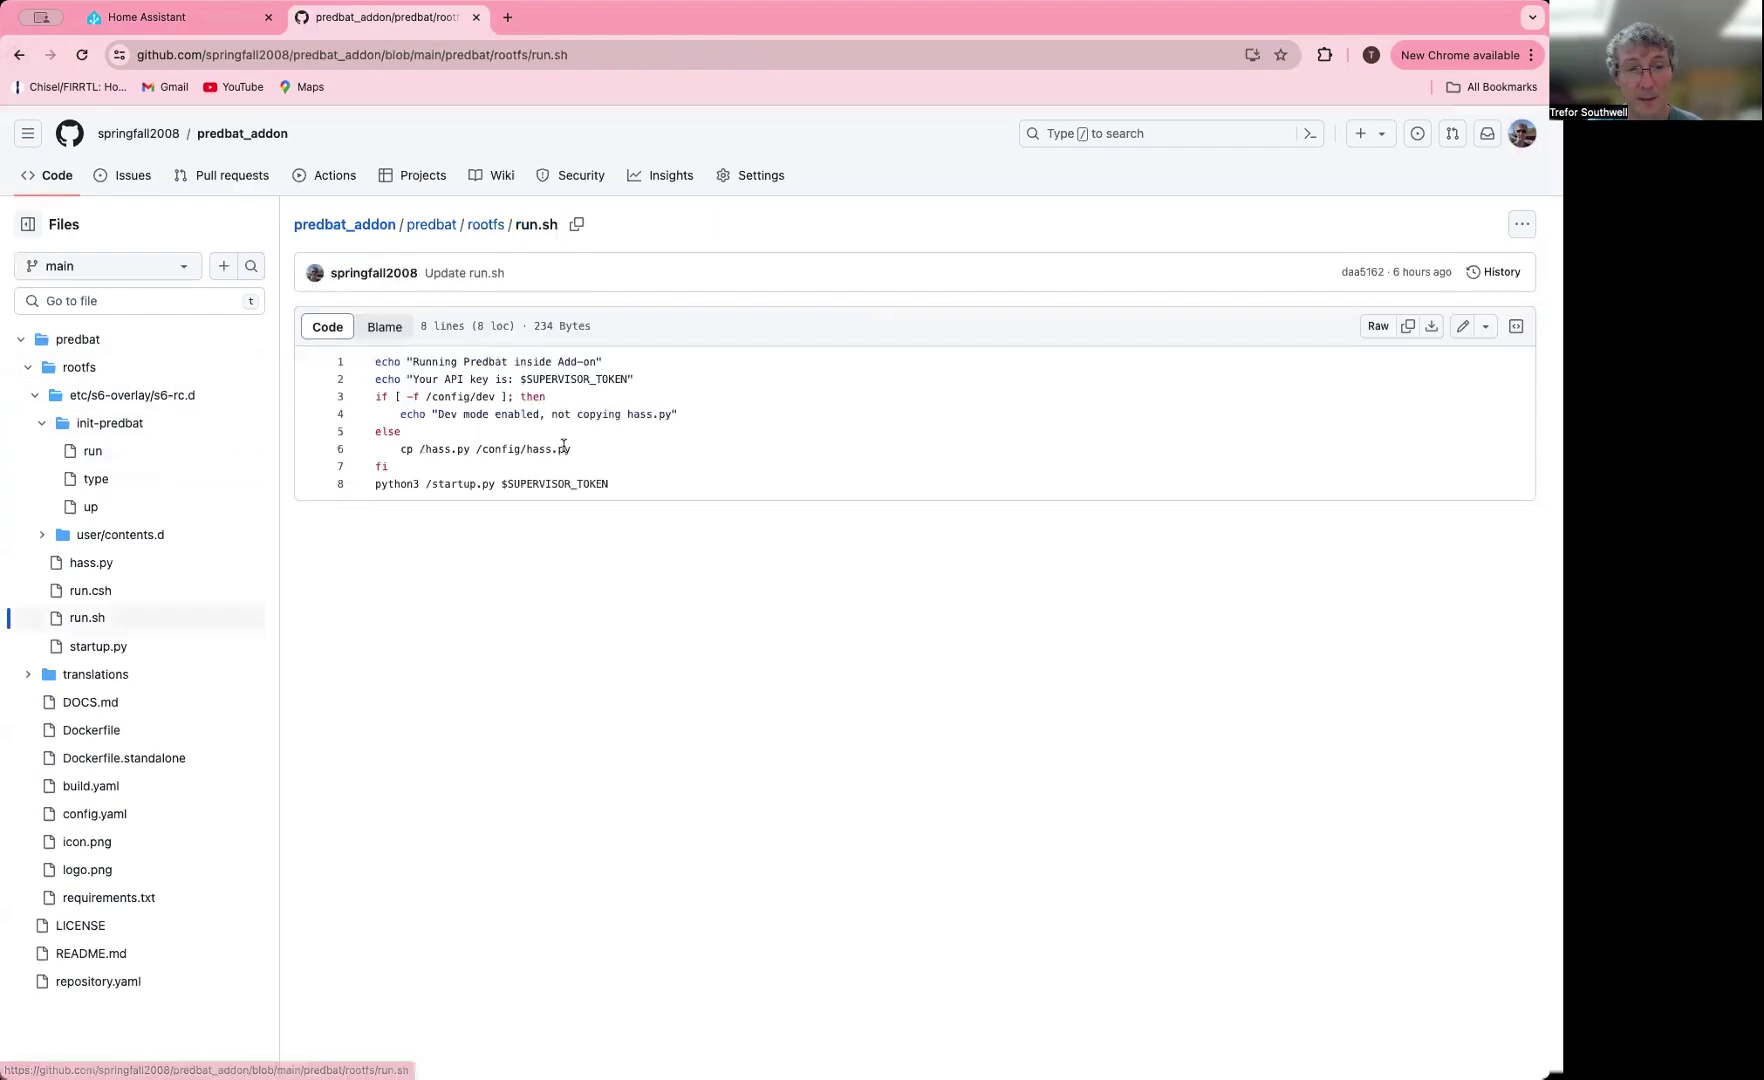
double_click(446, 486)
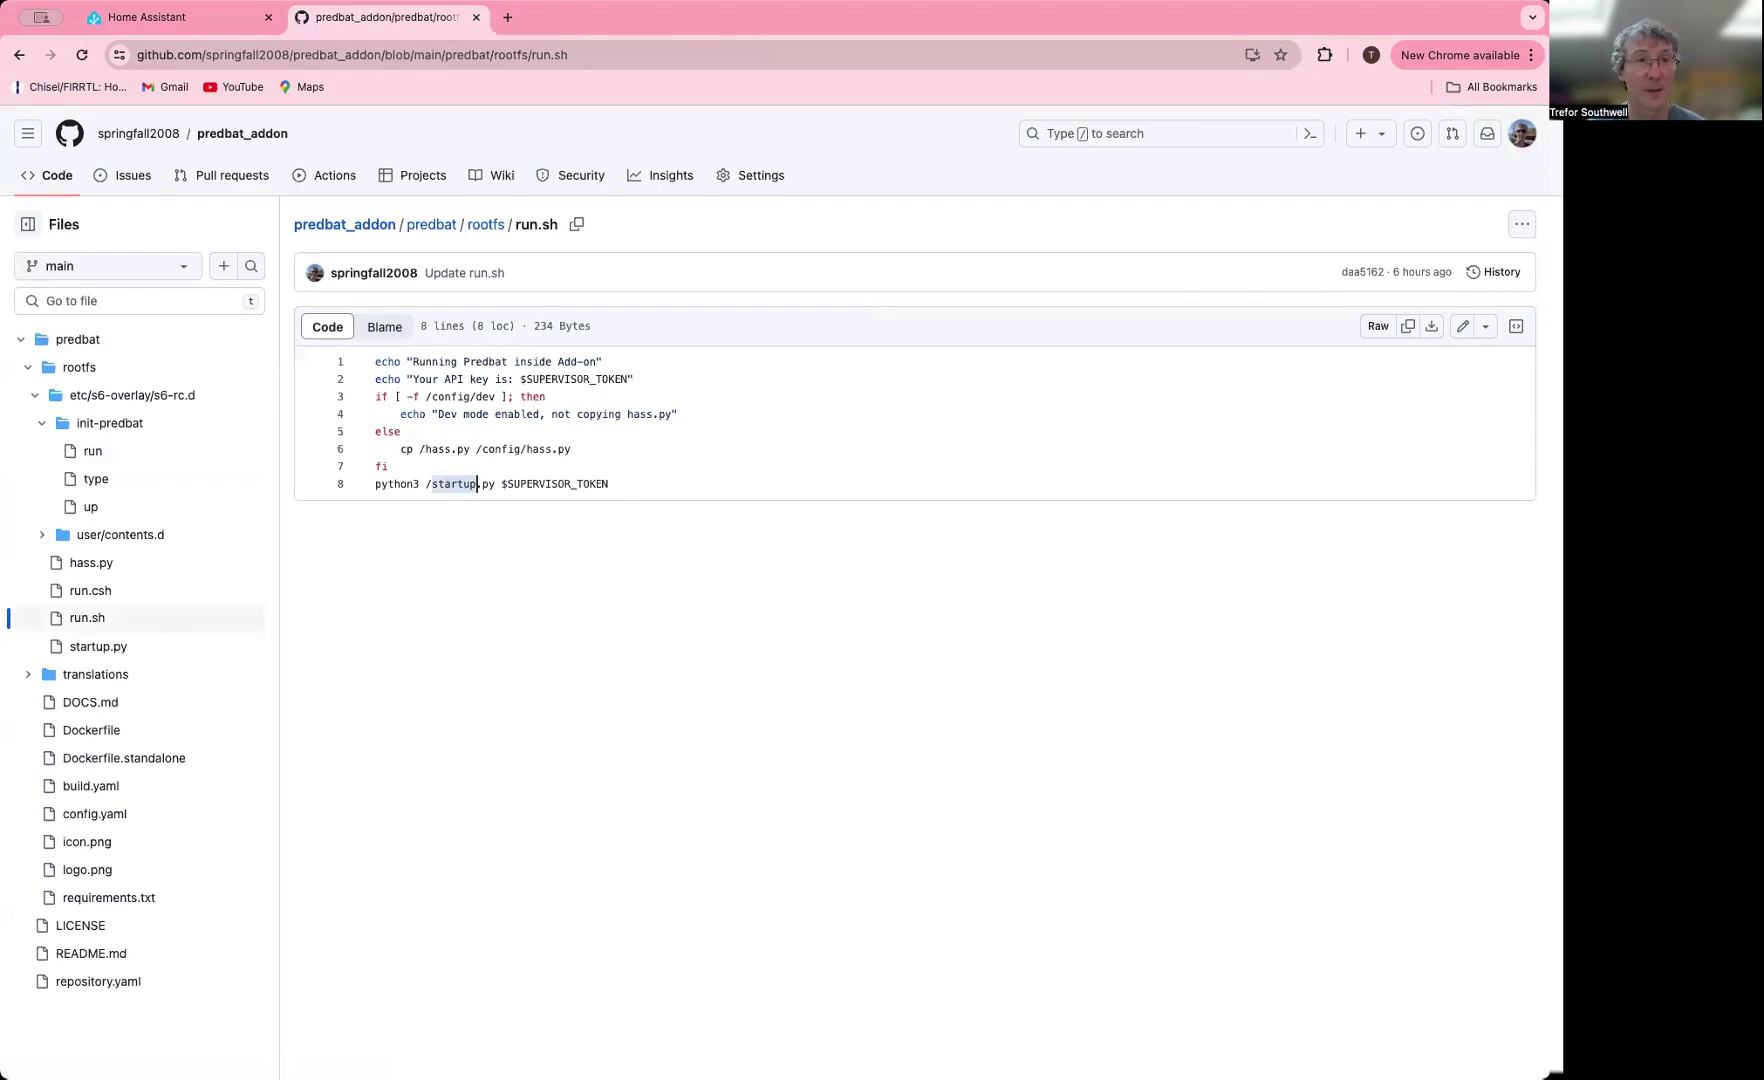
click(19, 58)
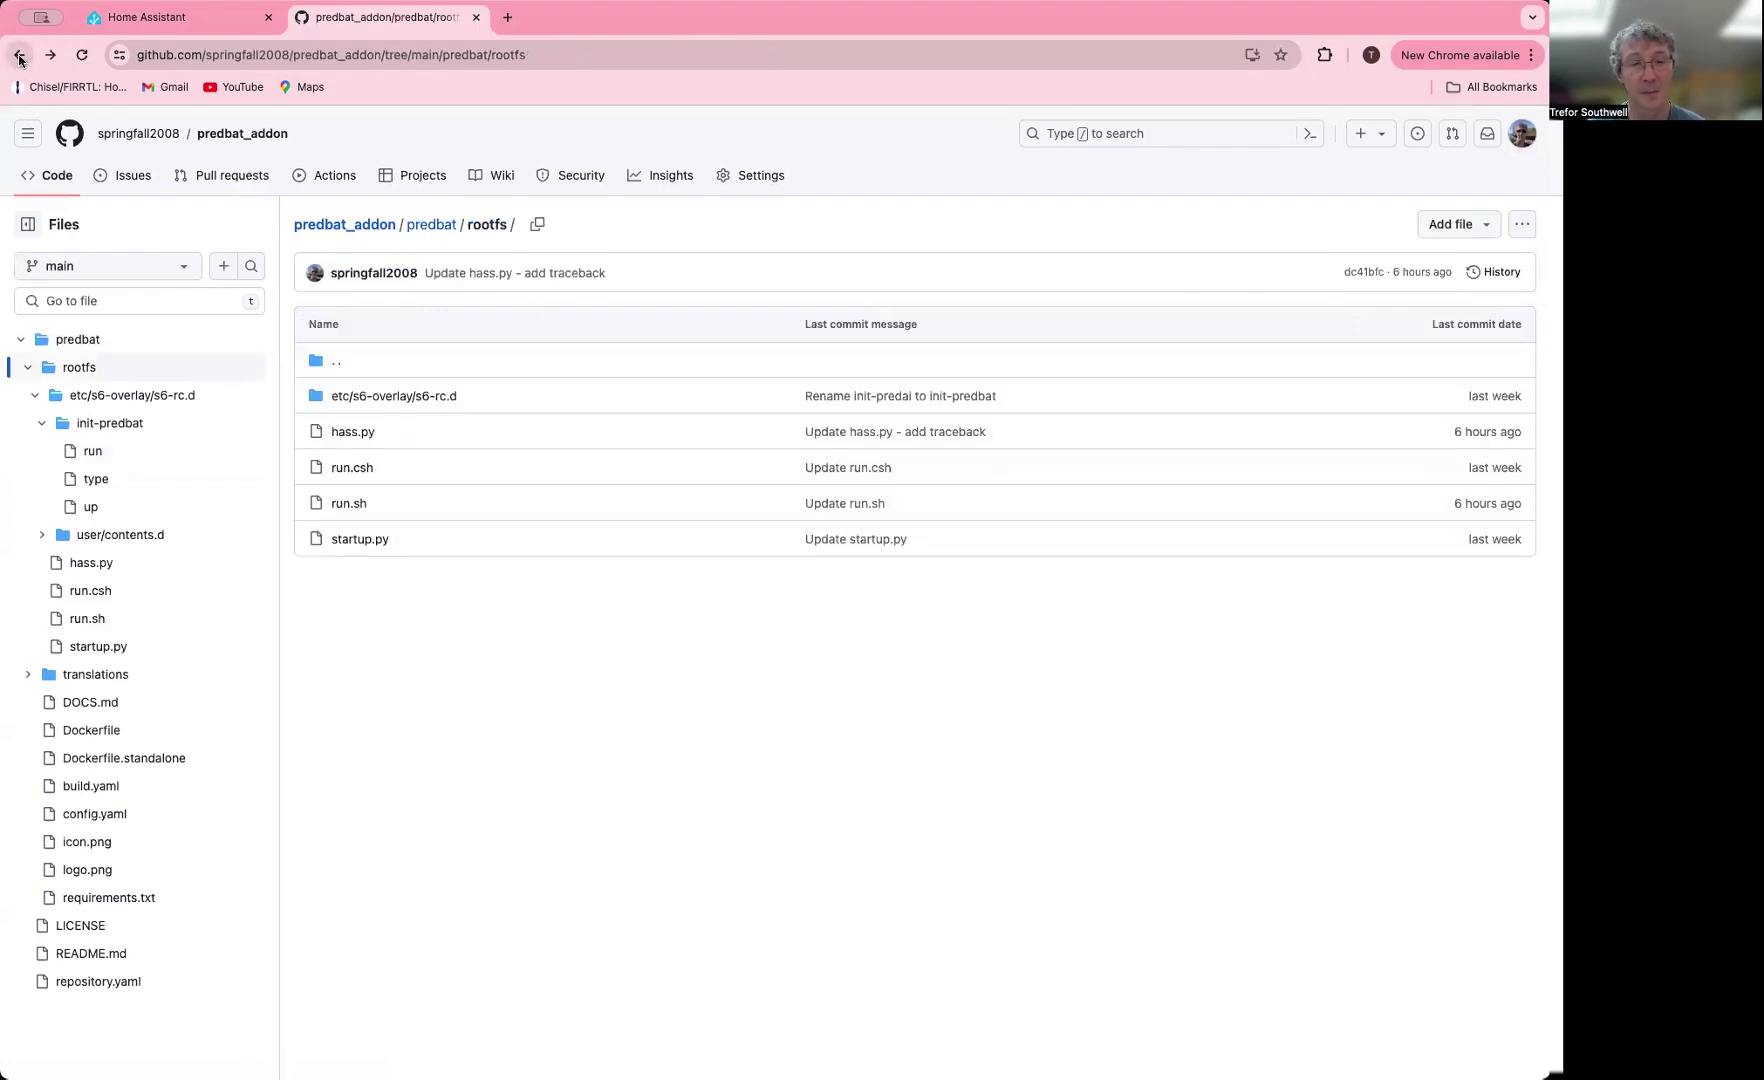
click(362, 542)
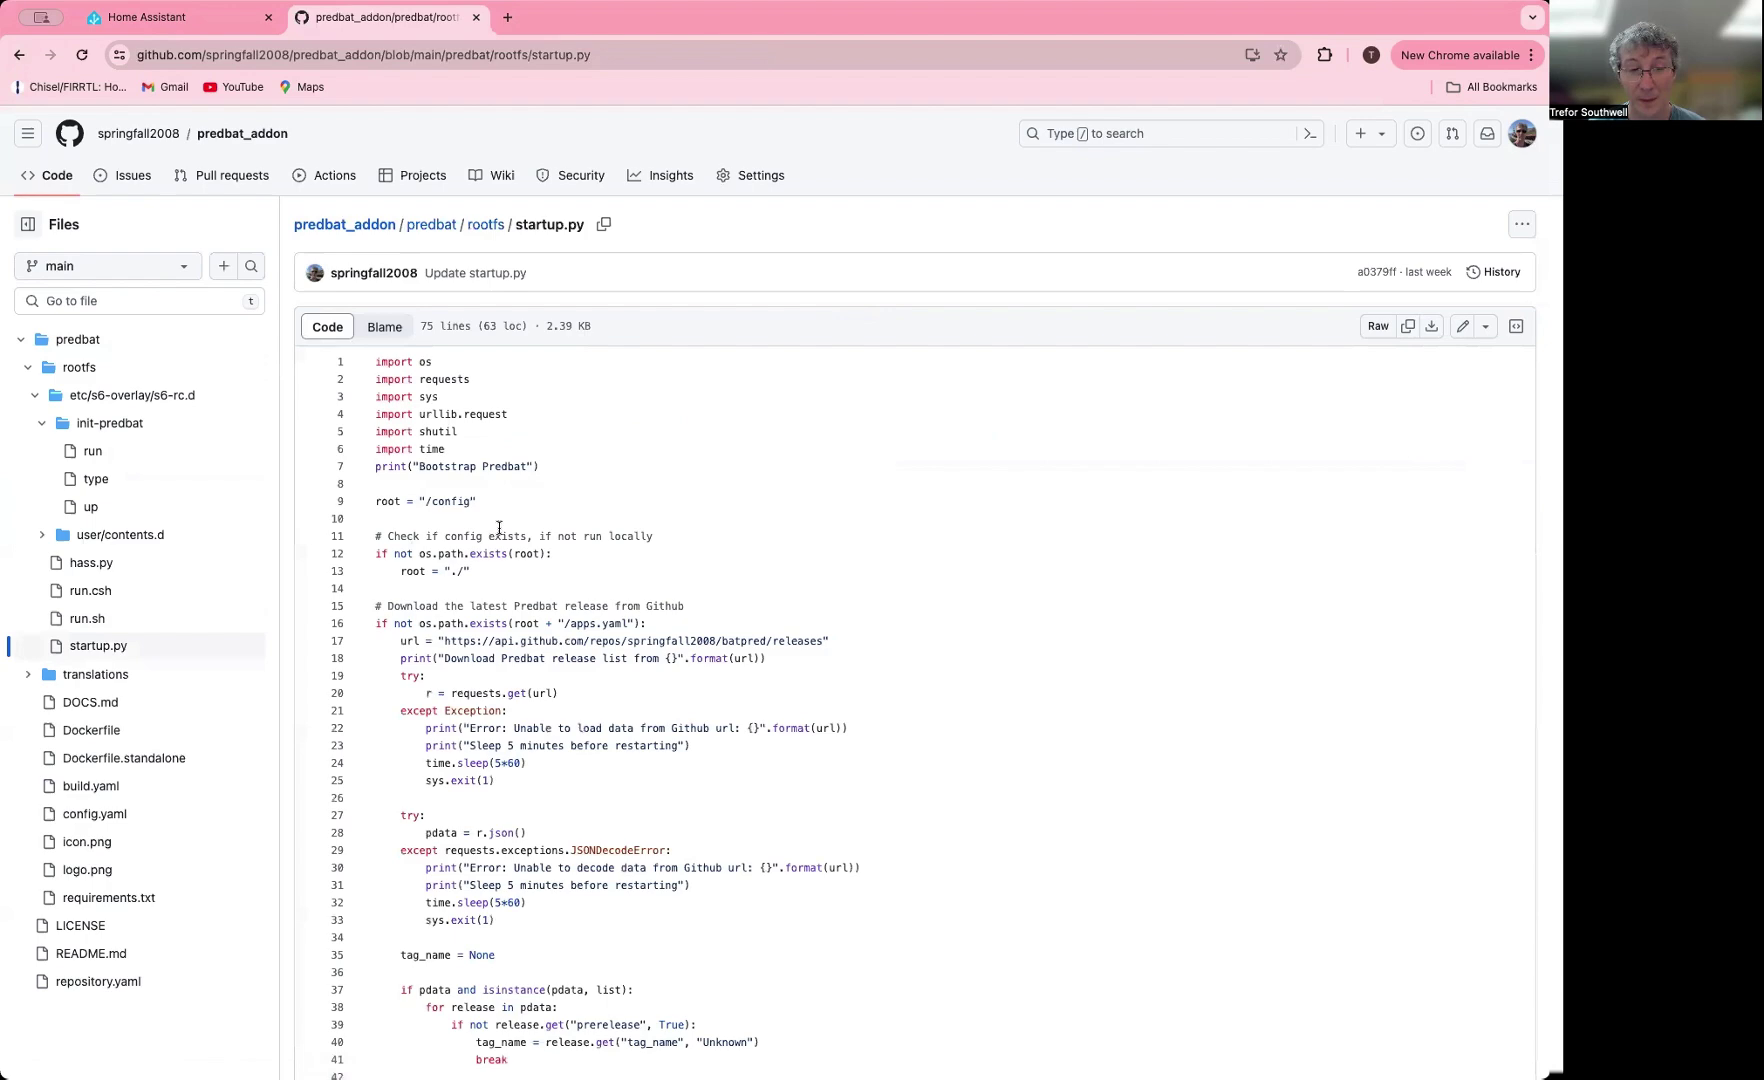
Return to the predbat_addon repository's main page and open the owner's profile.
scroll(532, 585, down, 10)
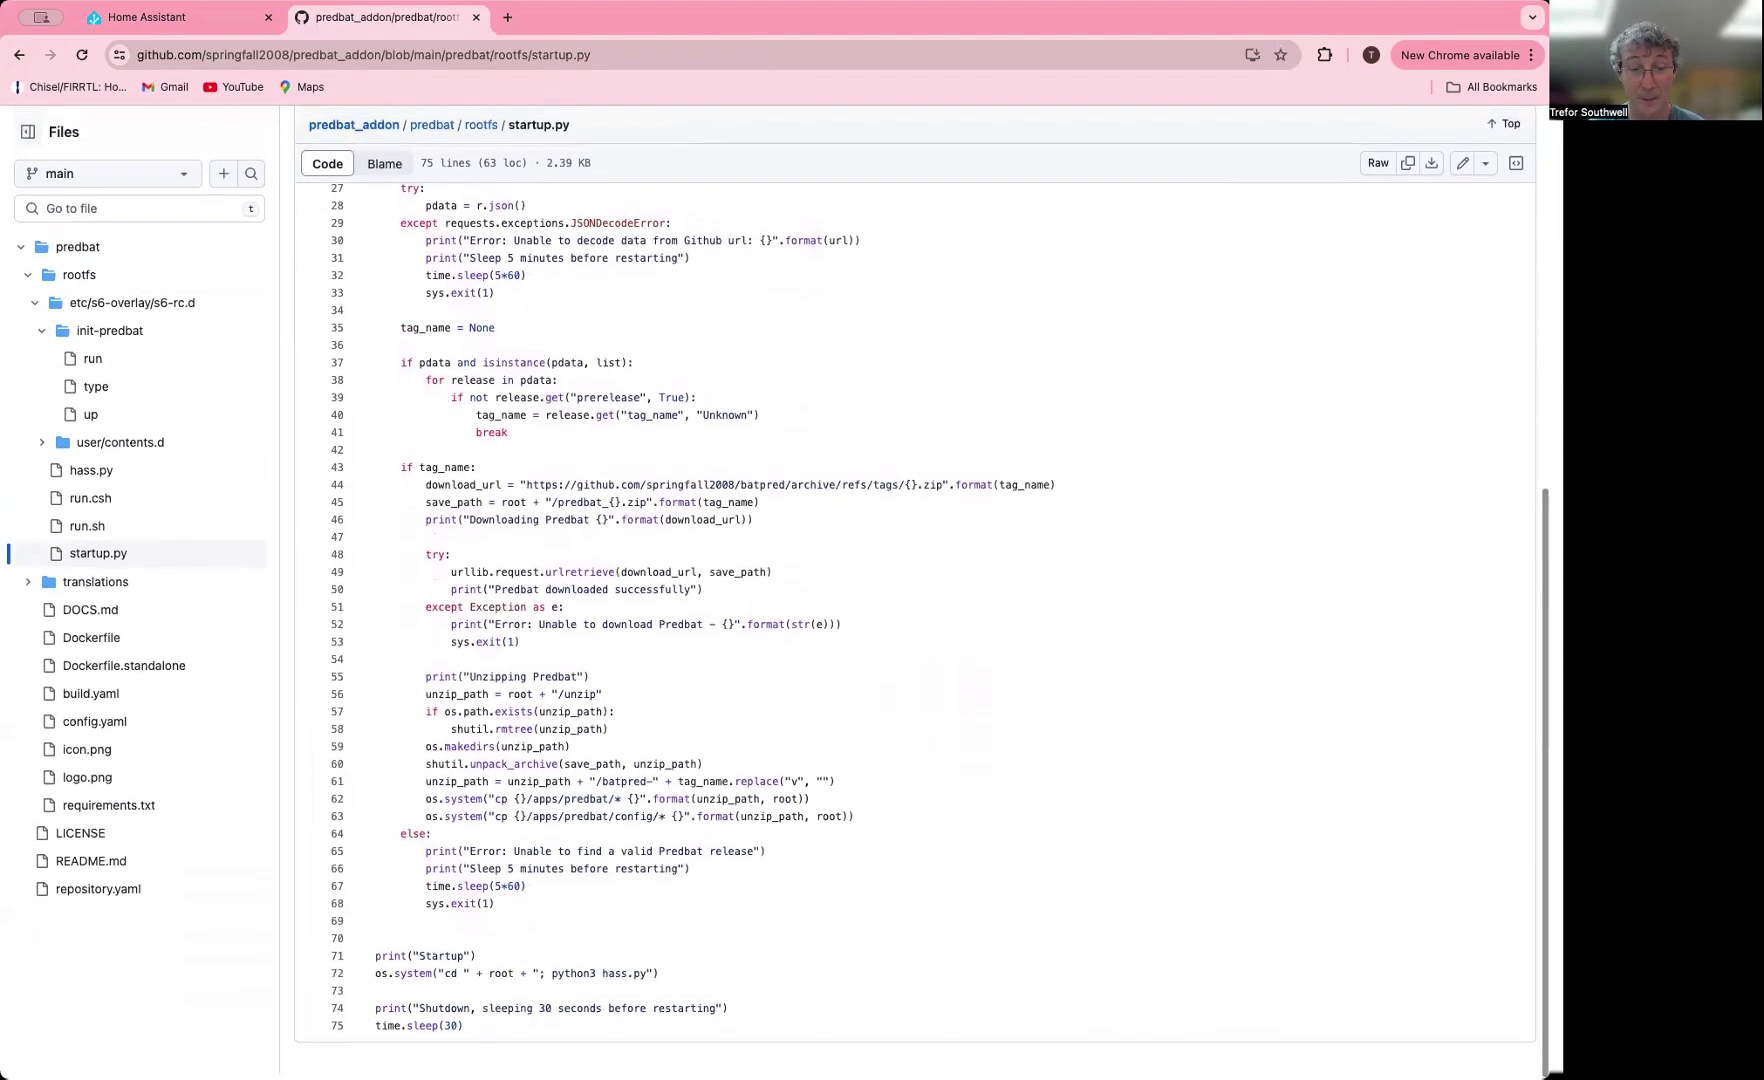
click(19, 55)
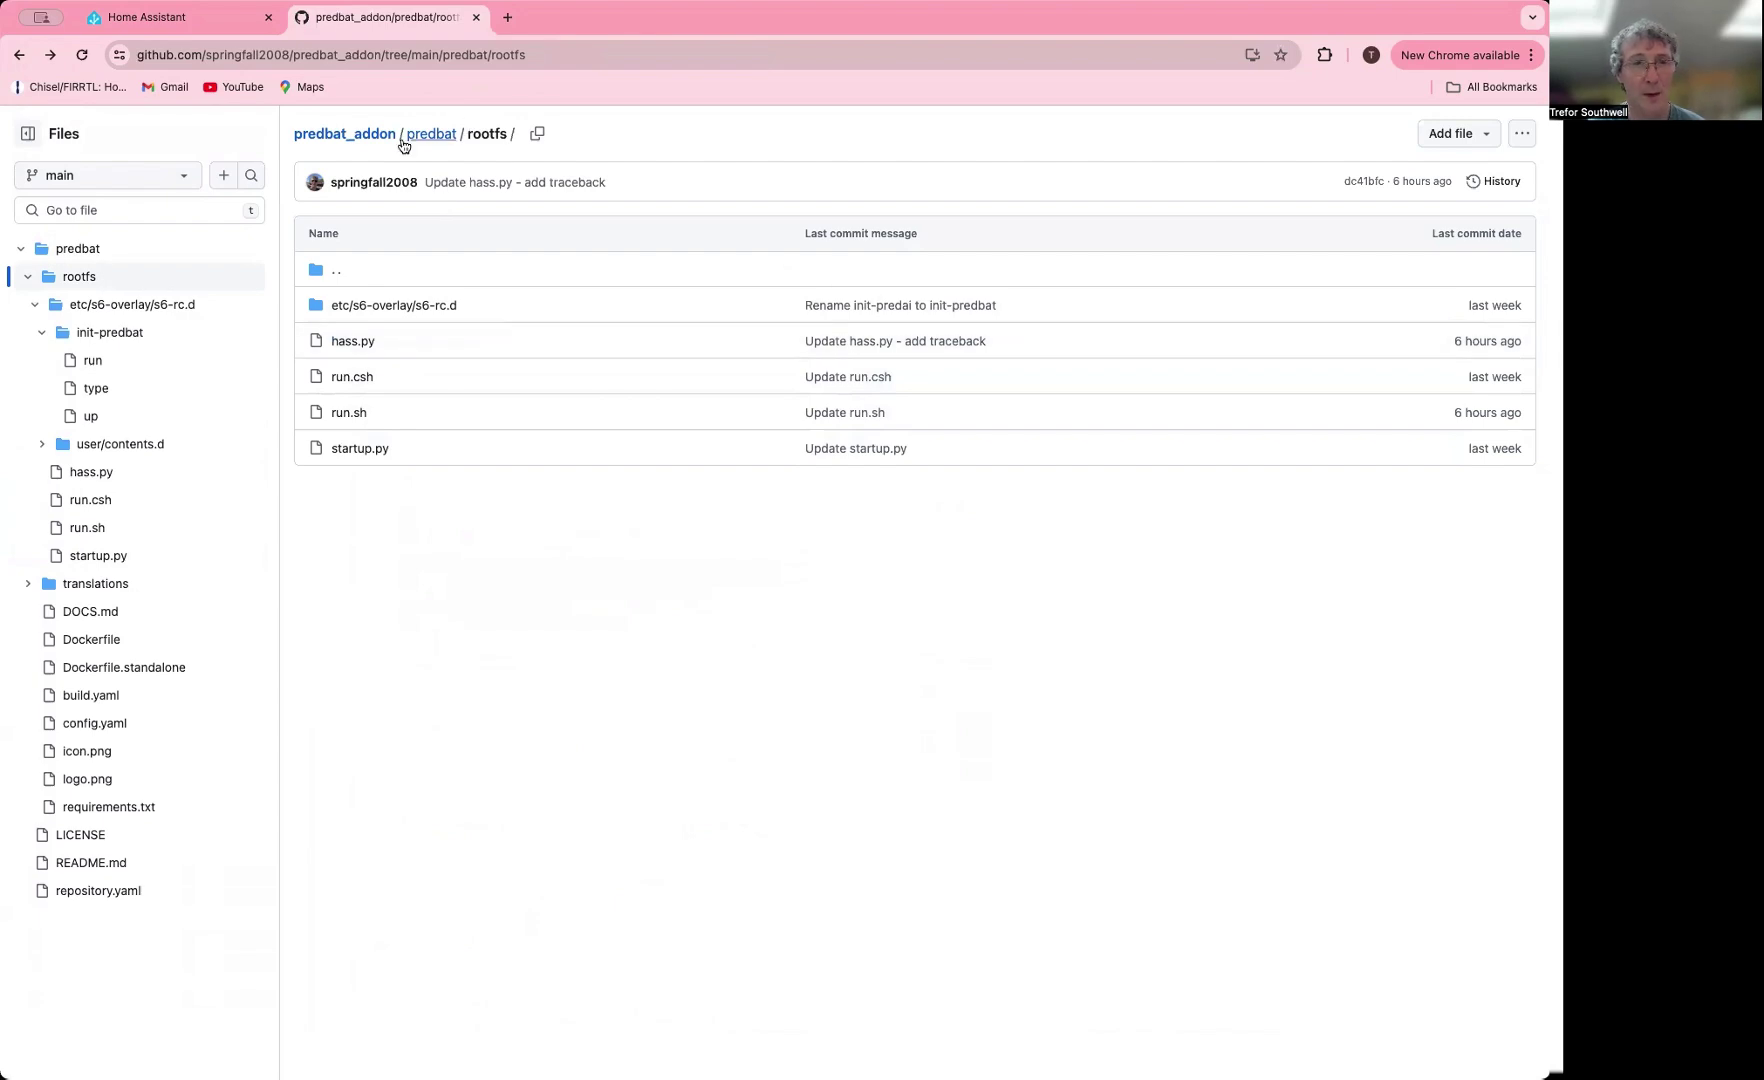
click(349, 142)
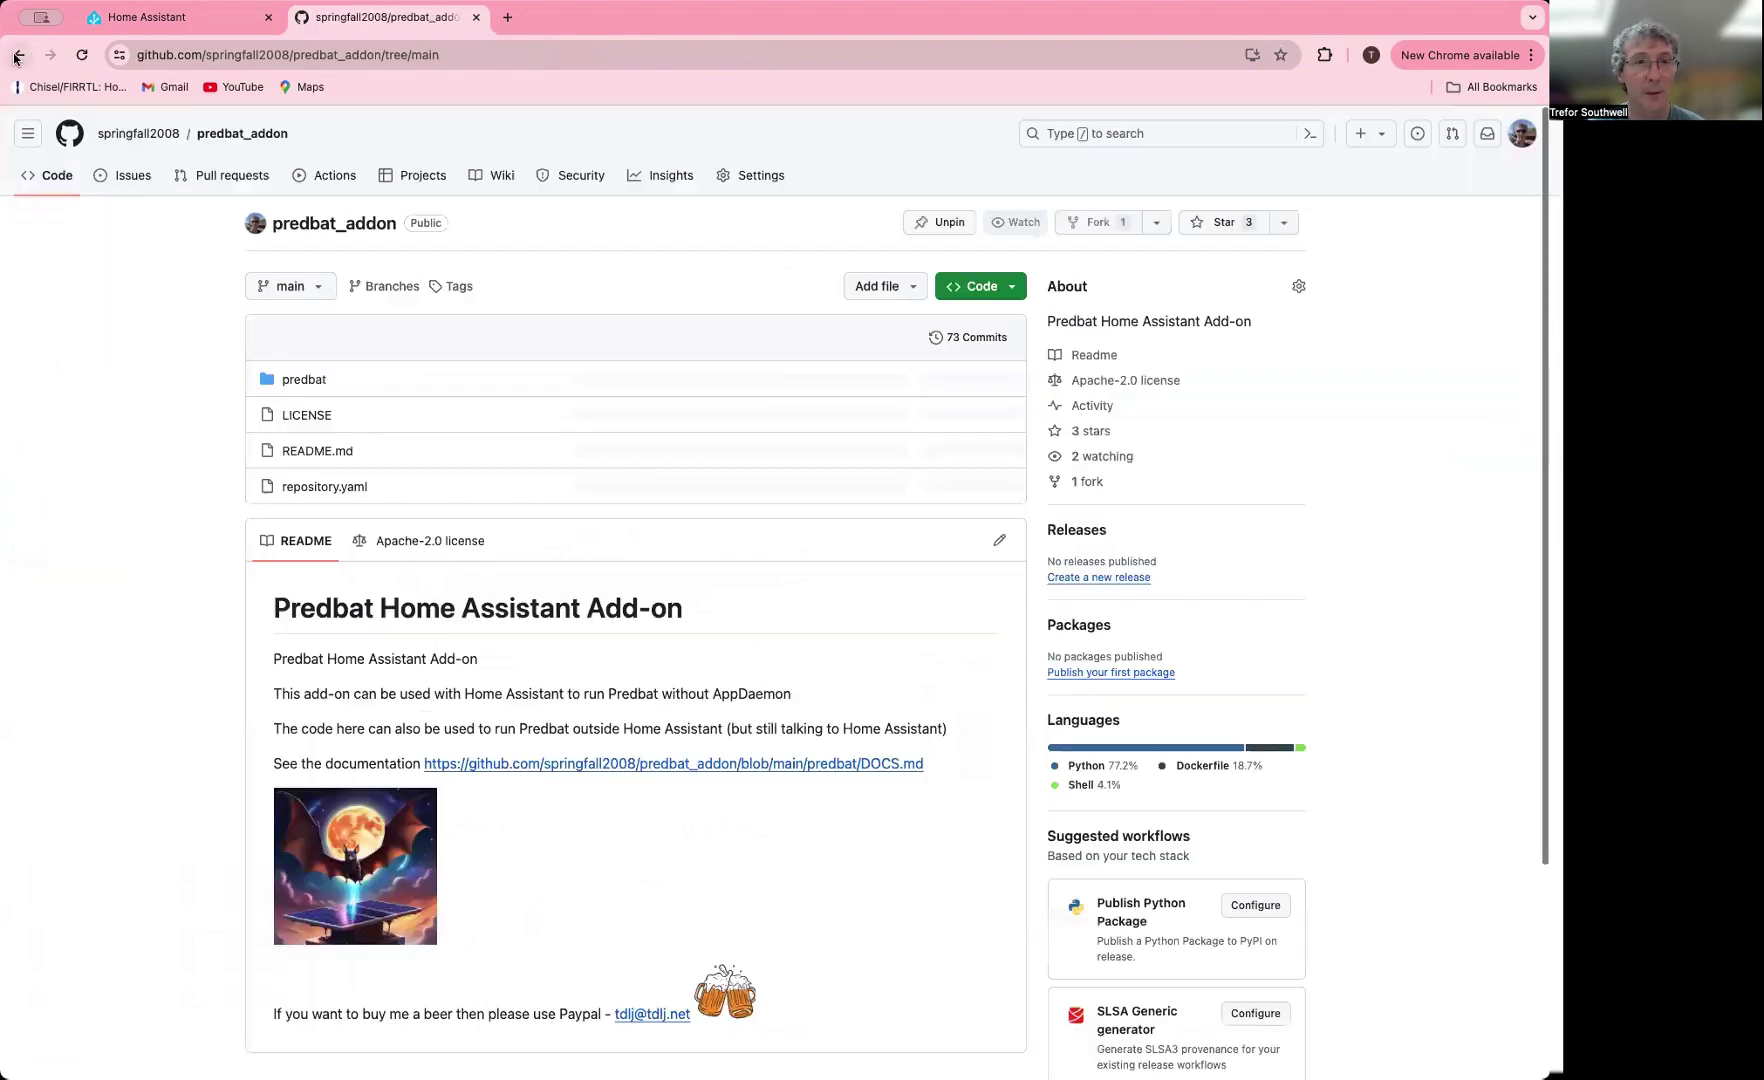
click(19, 55)
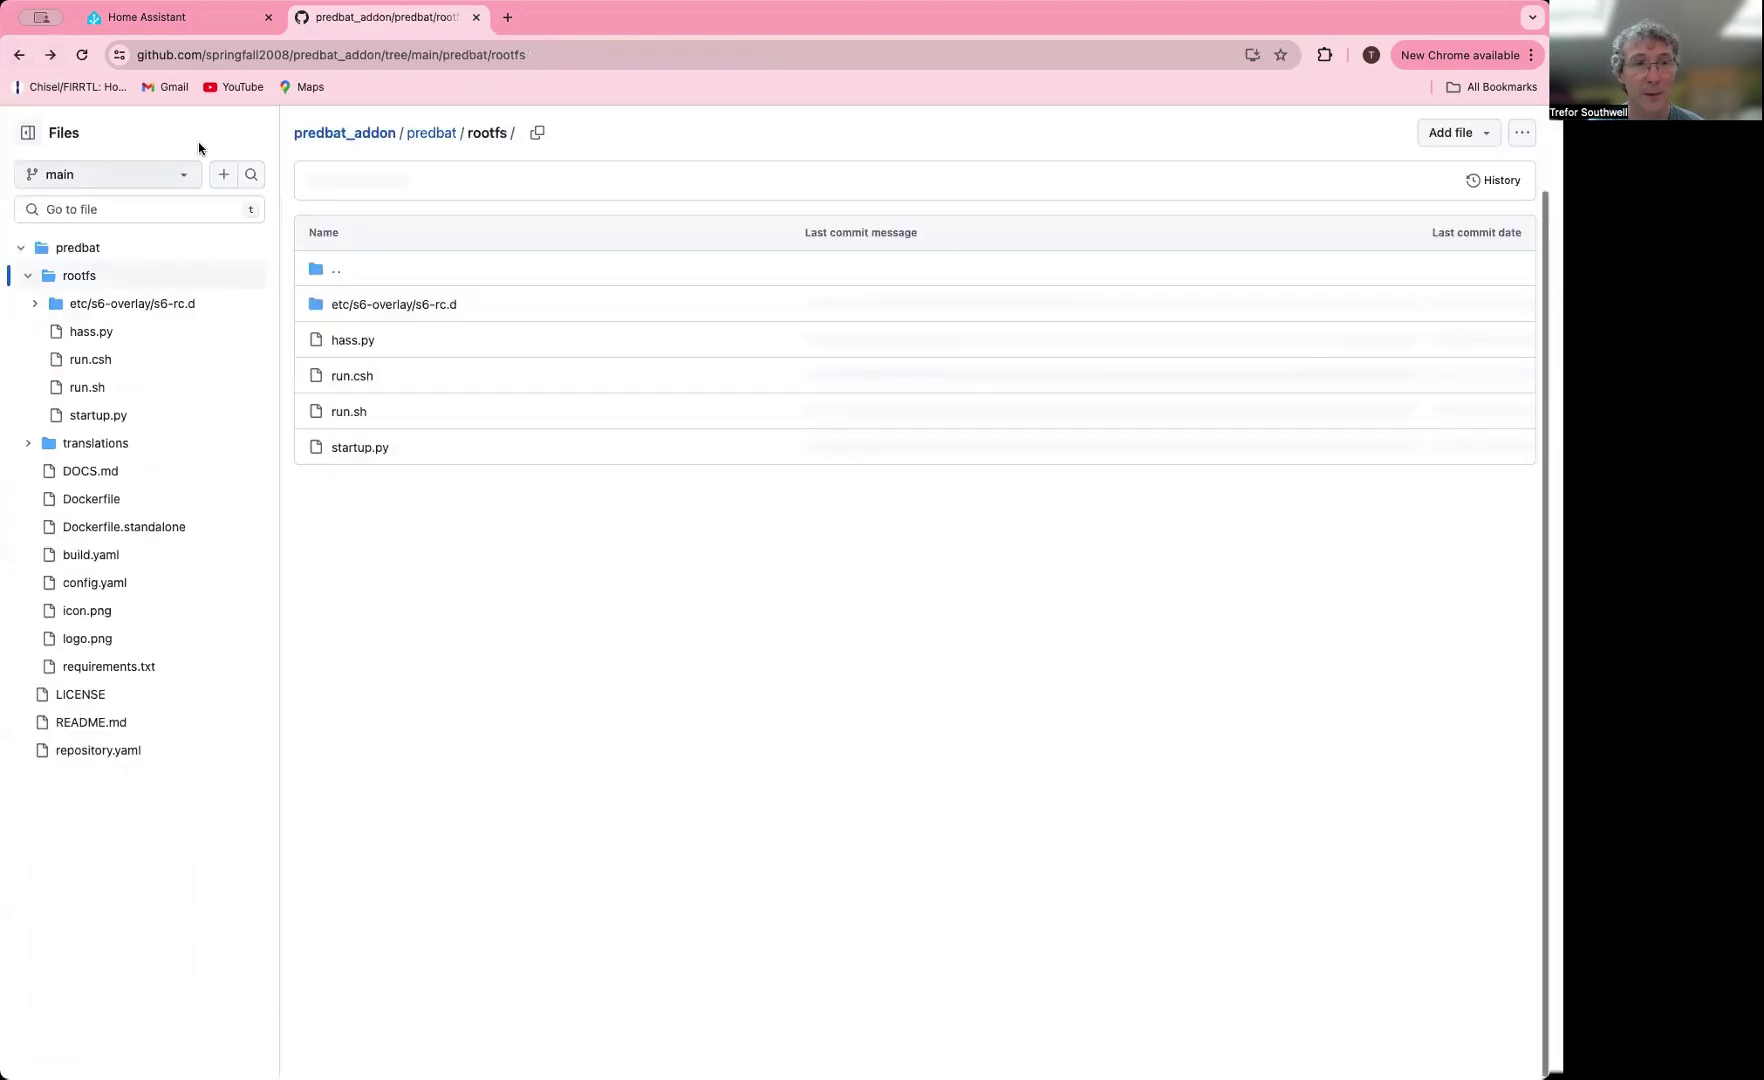
click(380, 134)
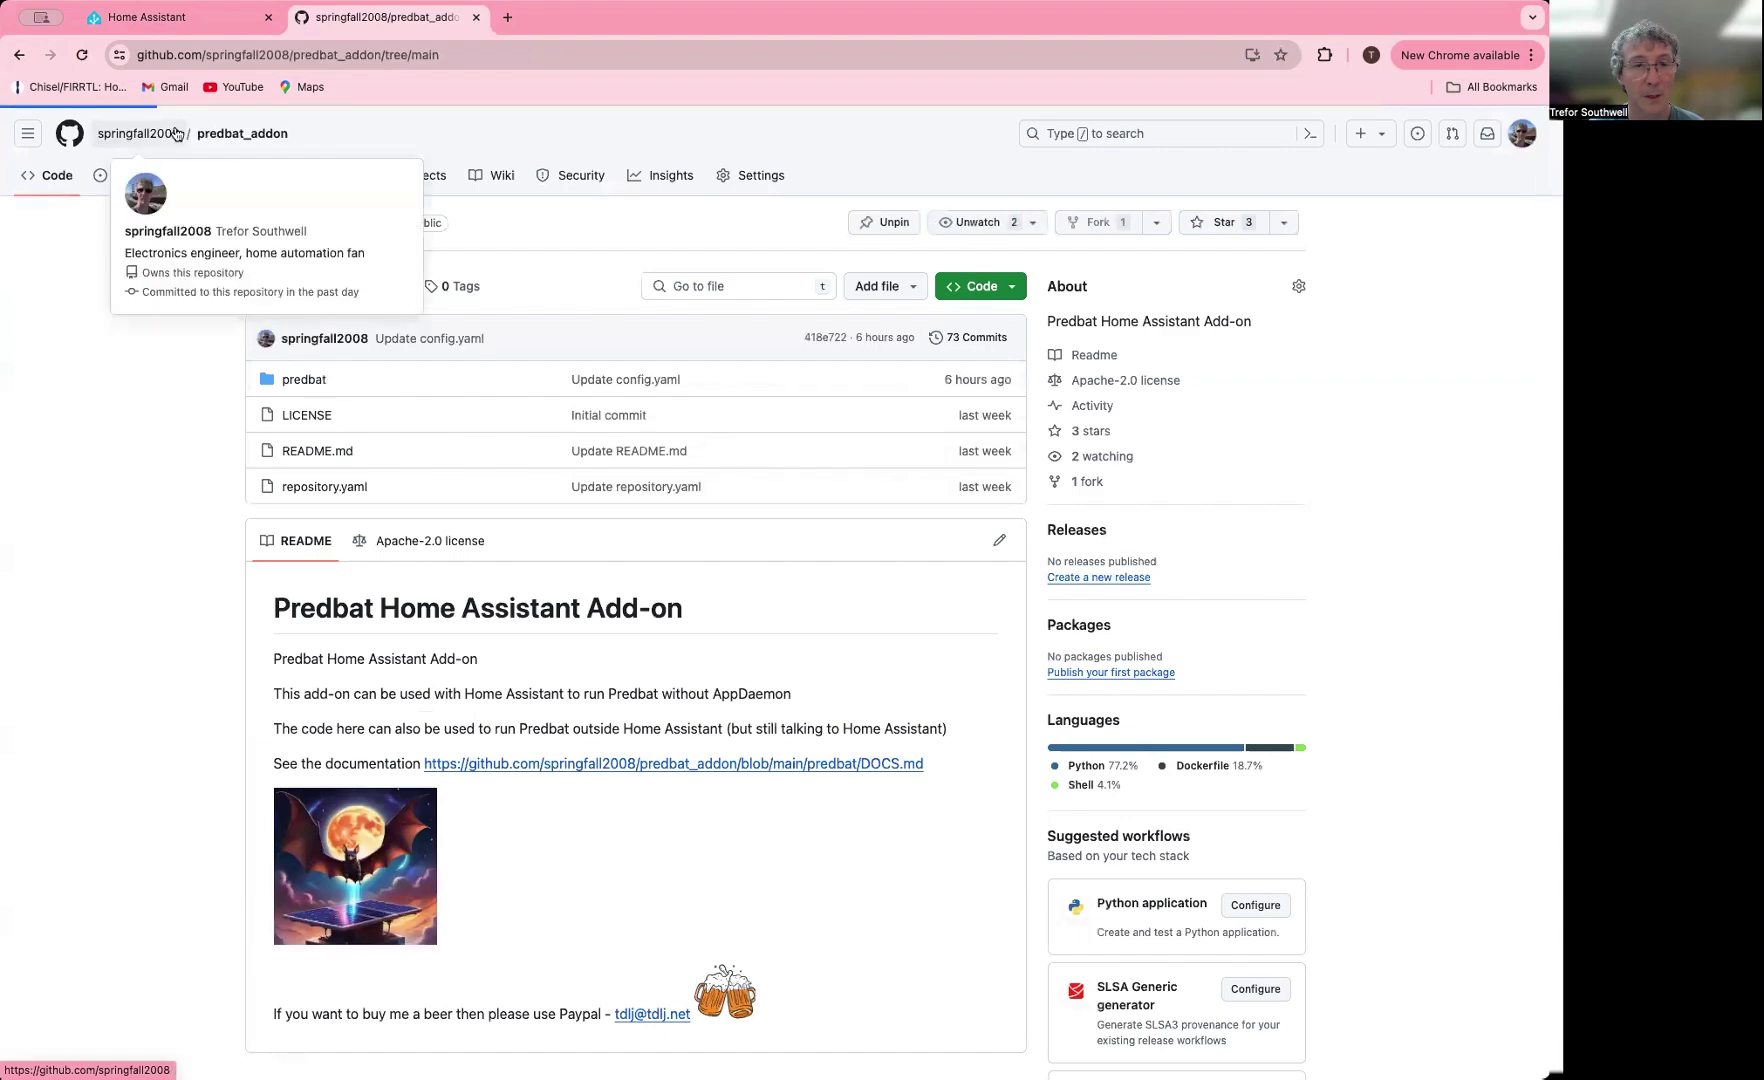
click(138, 133)
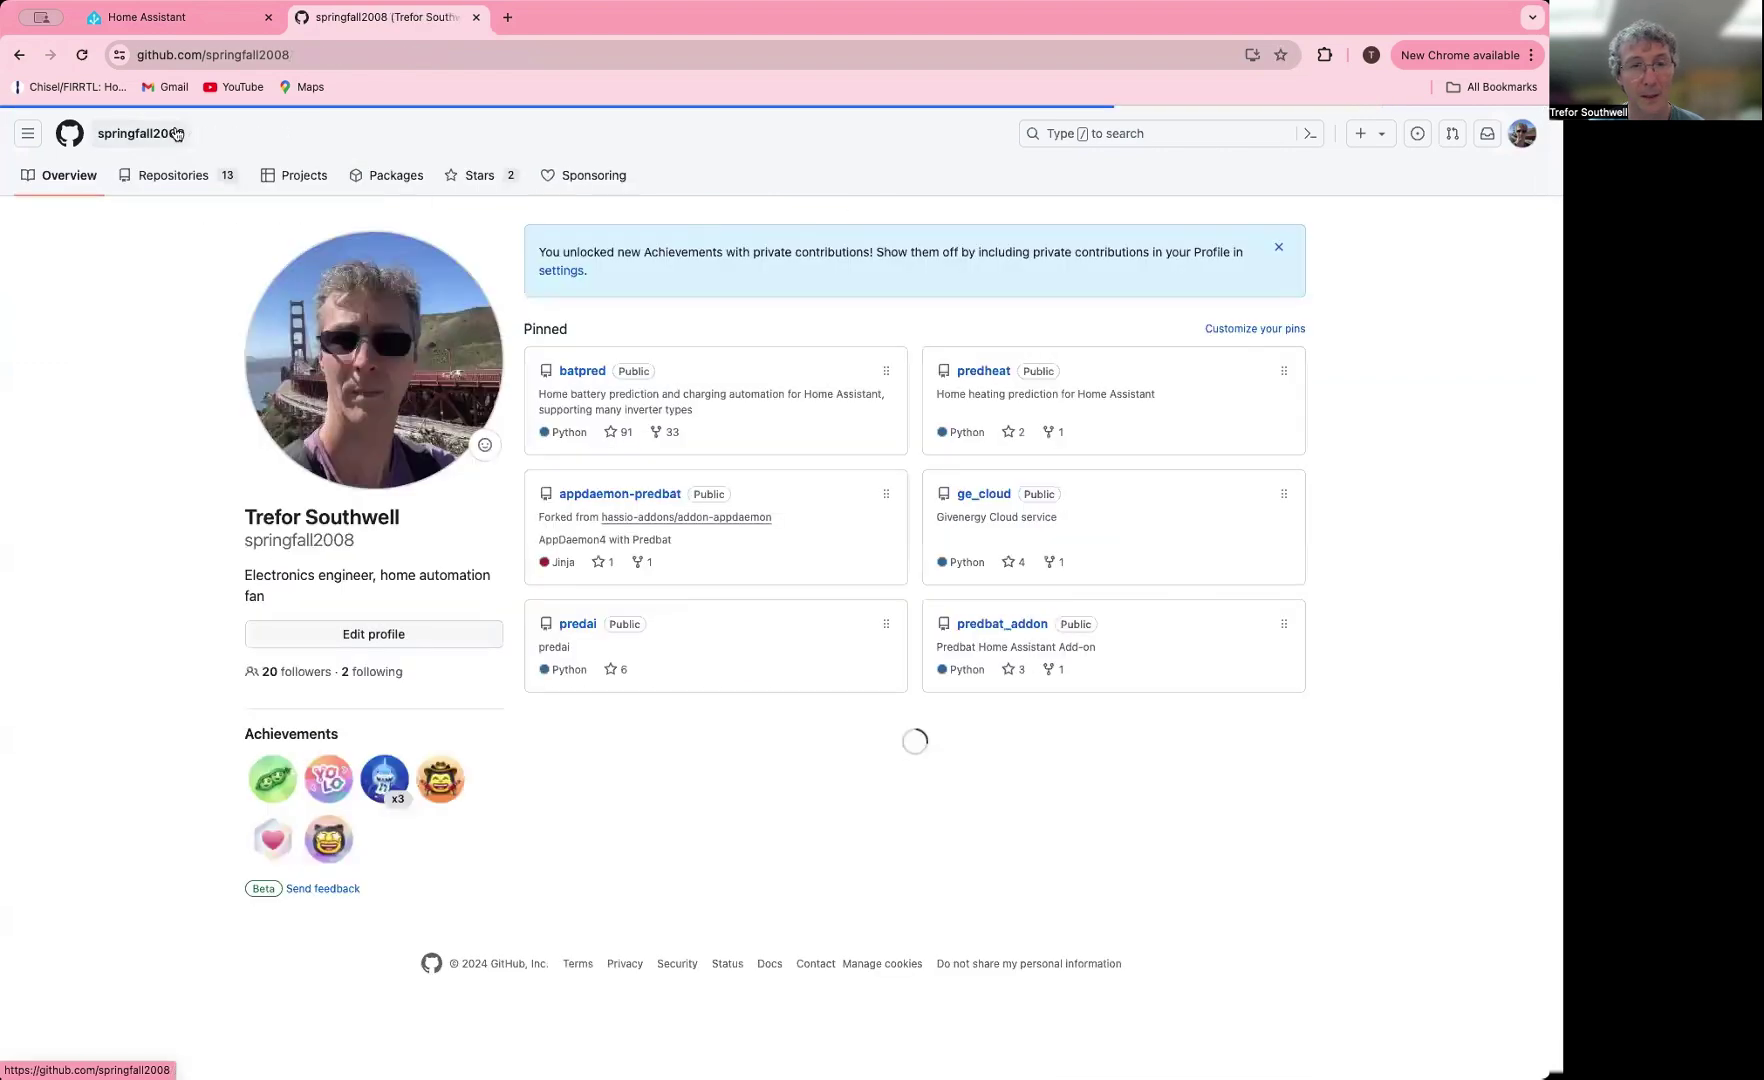
click(985, 497)
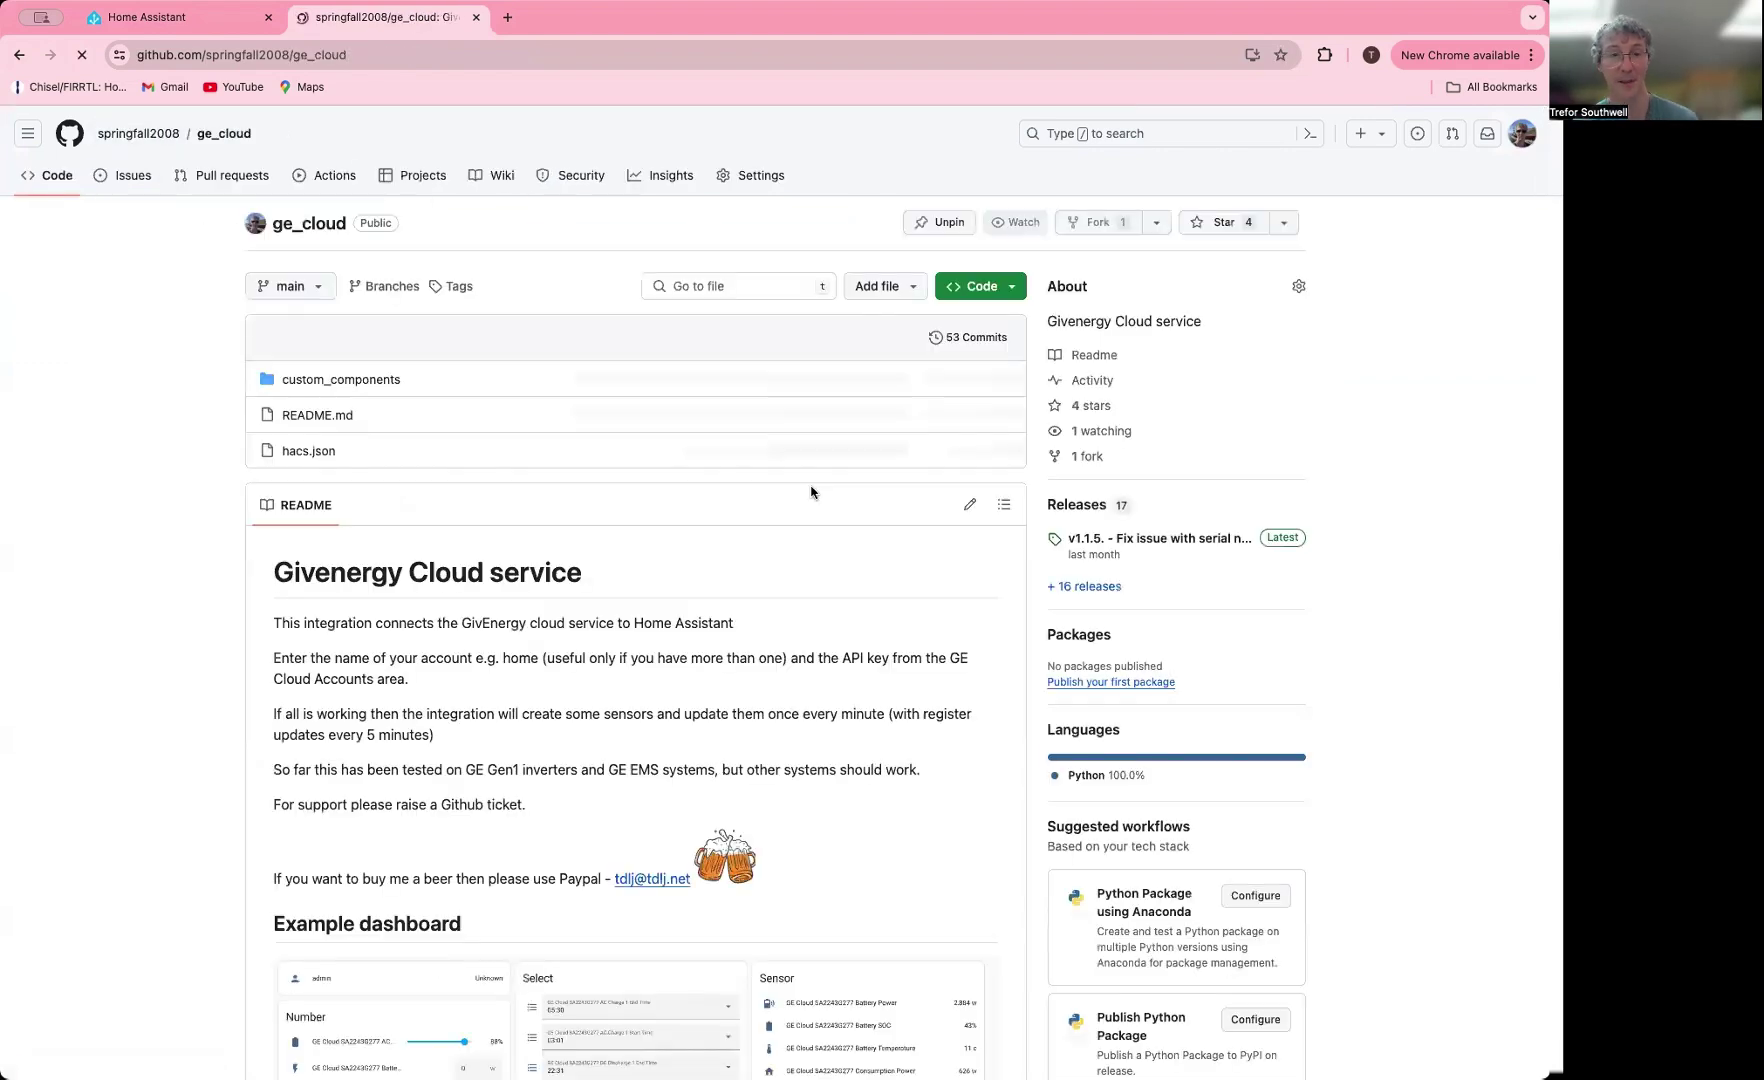
click(348, 385)
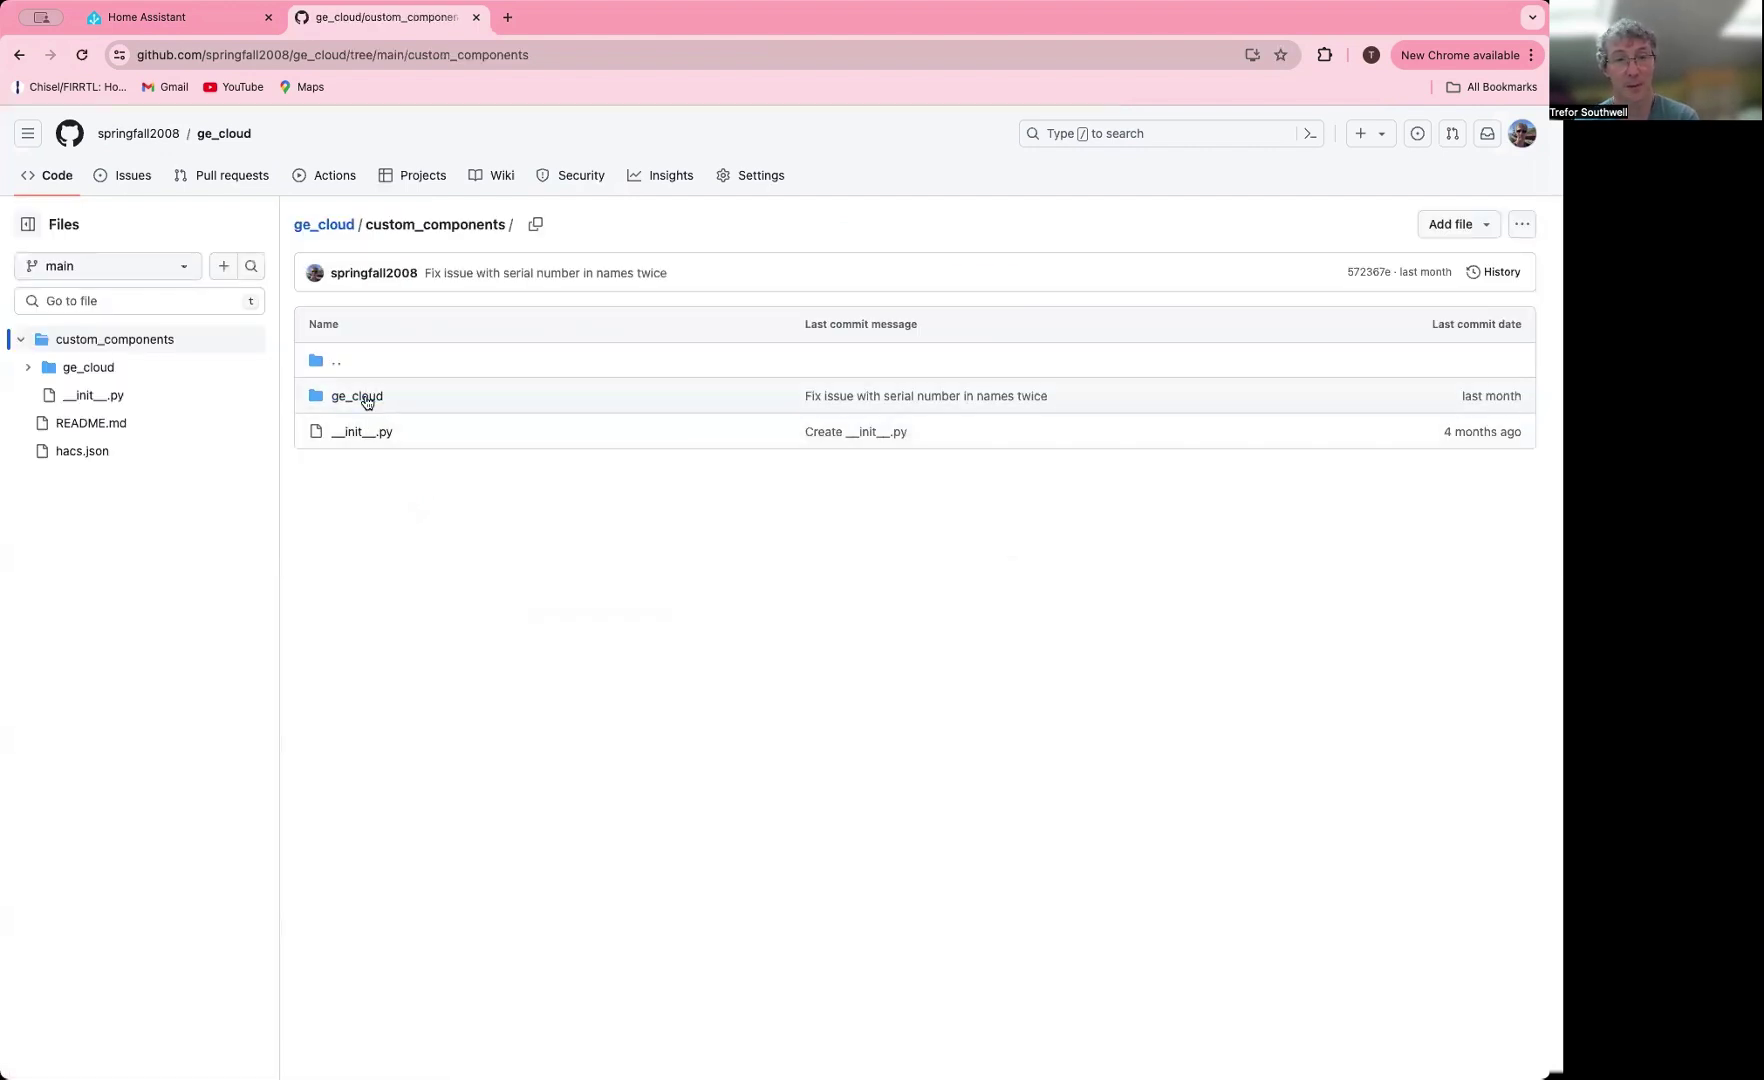
click(362, 397)
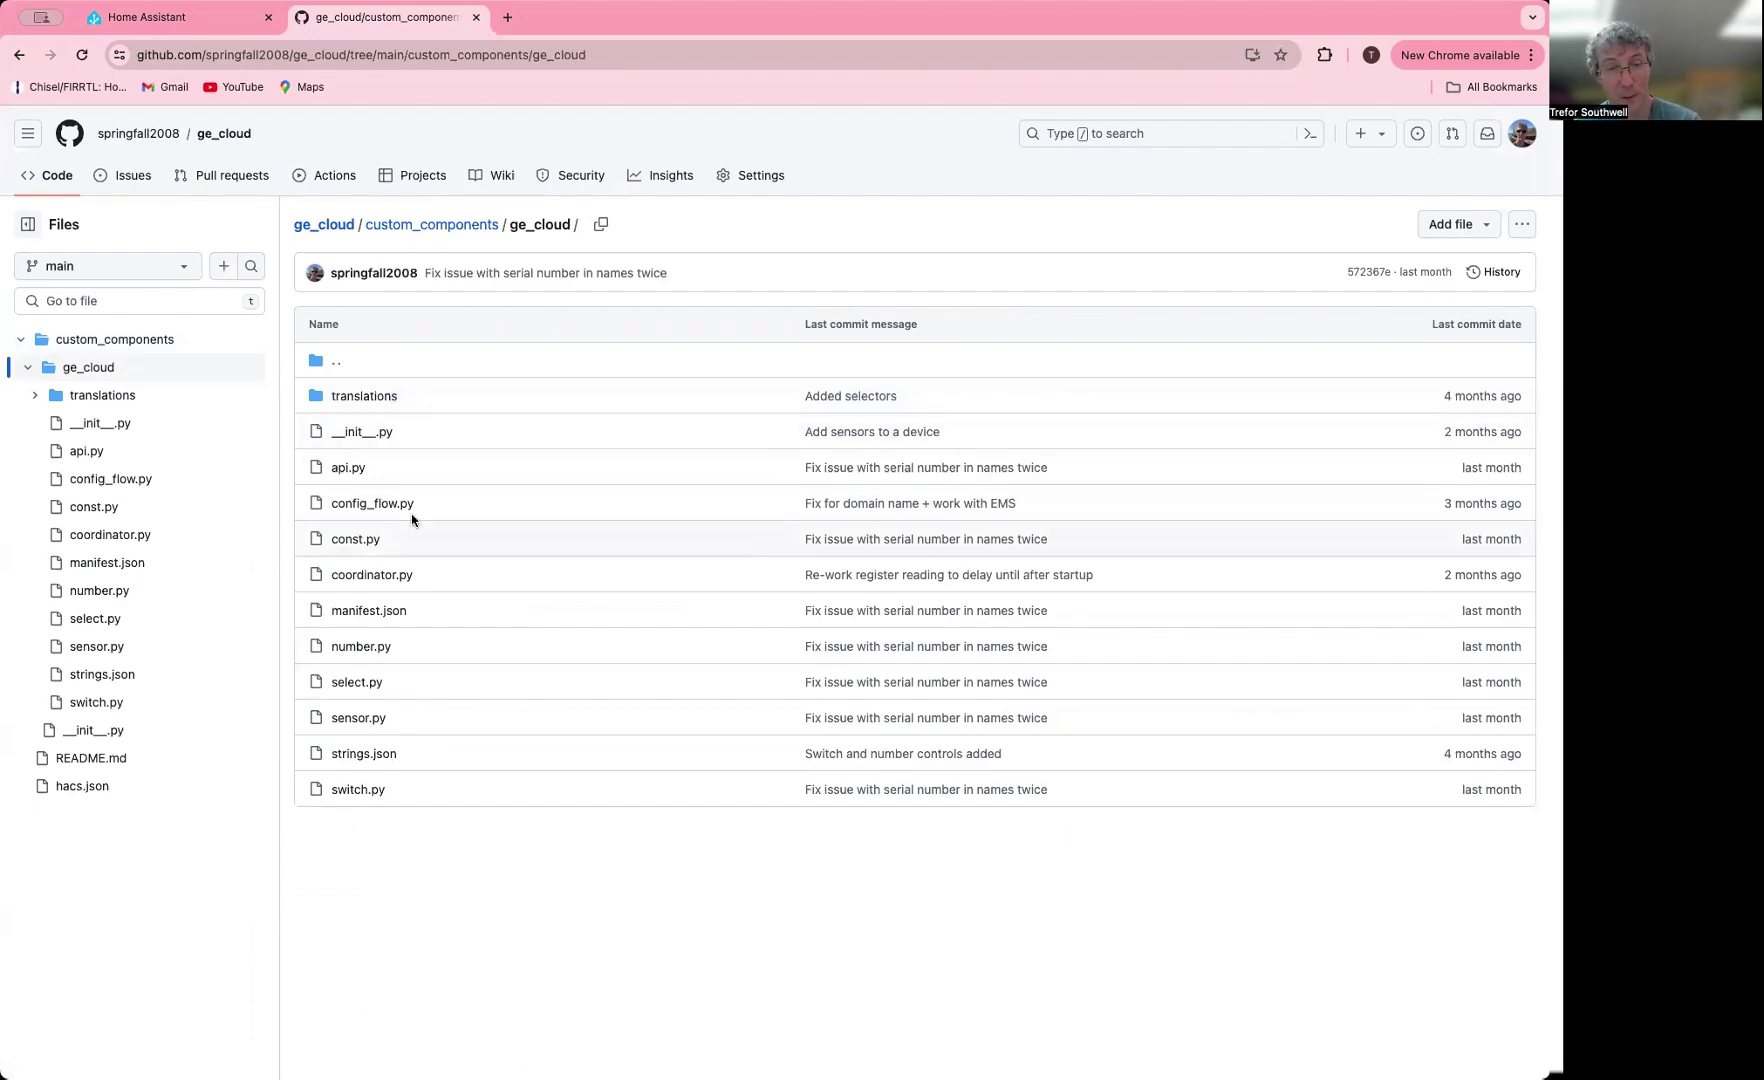
click(366, 719)
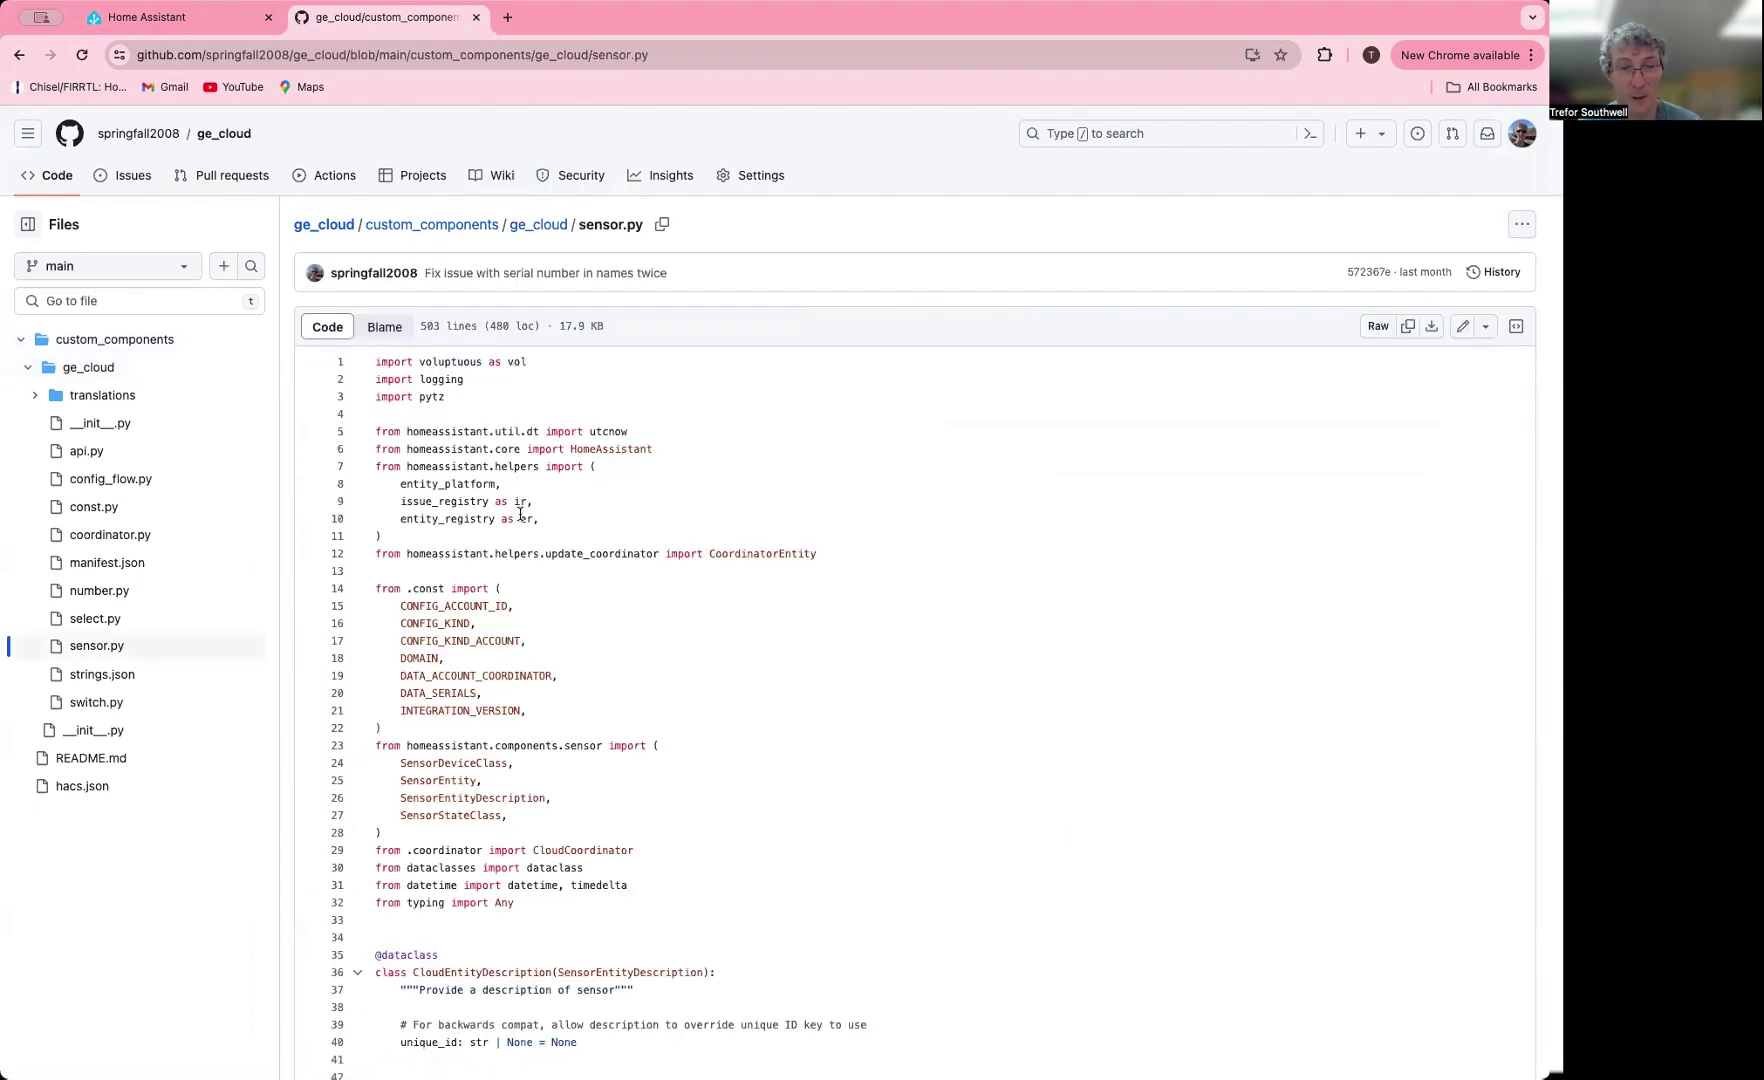
scroll(520, 514, down, 10)
scroll(520, 514, down, 20)
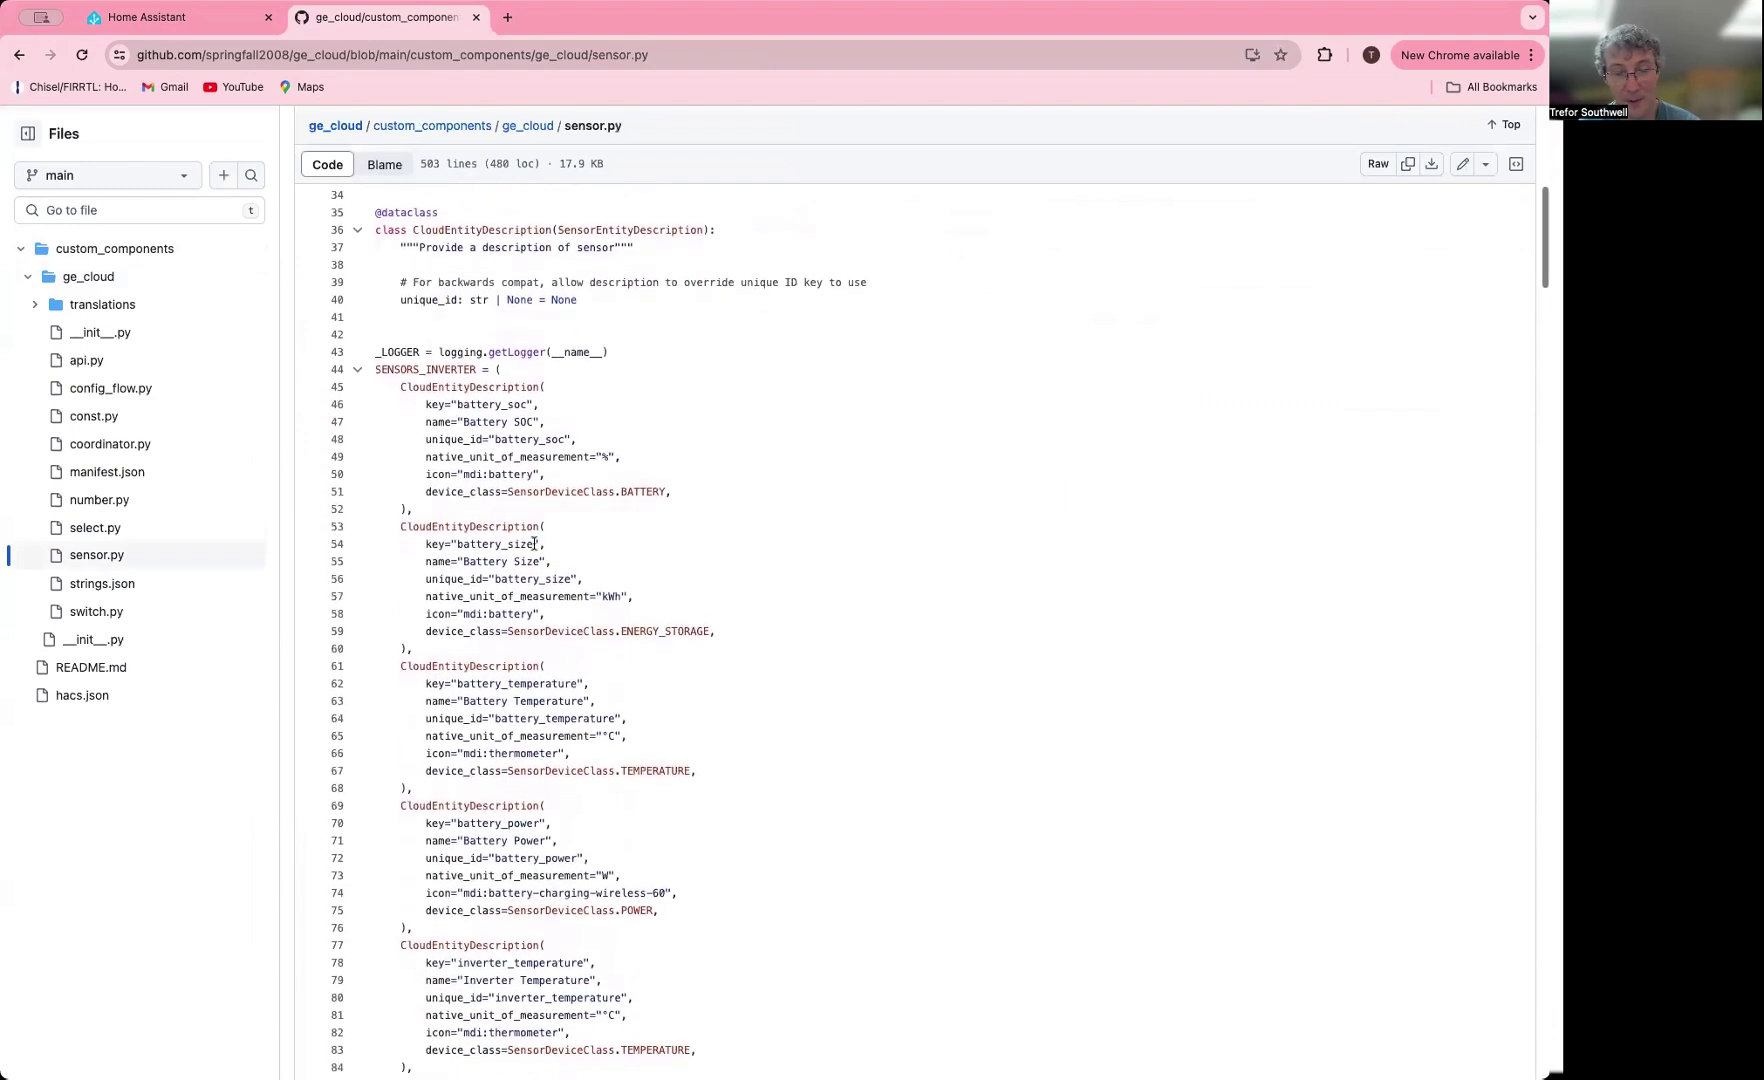
scroll(537, 667, down, 10)
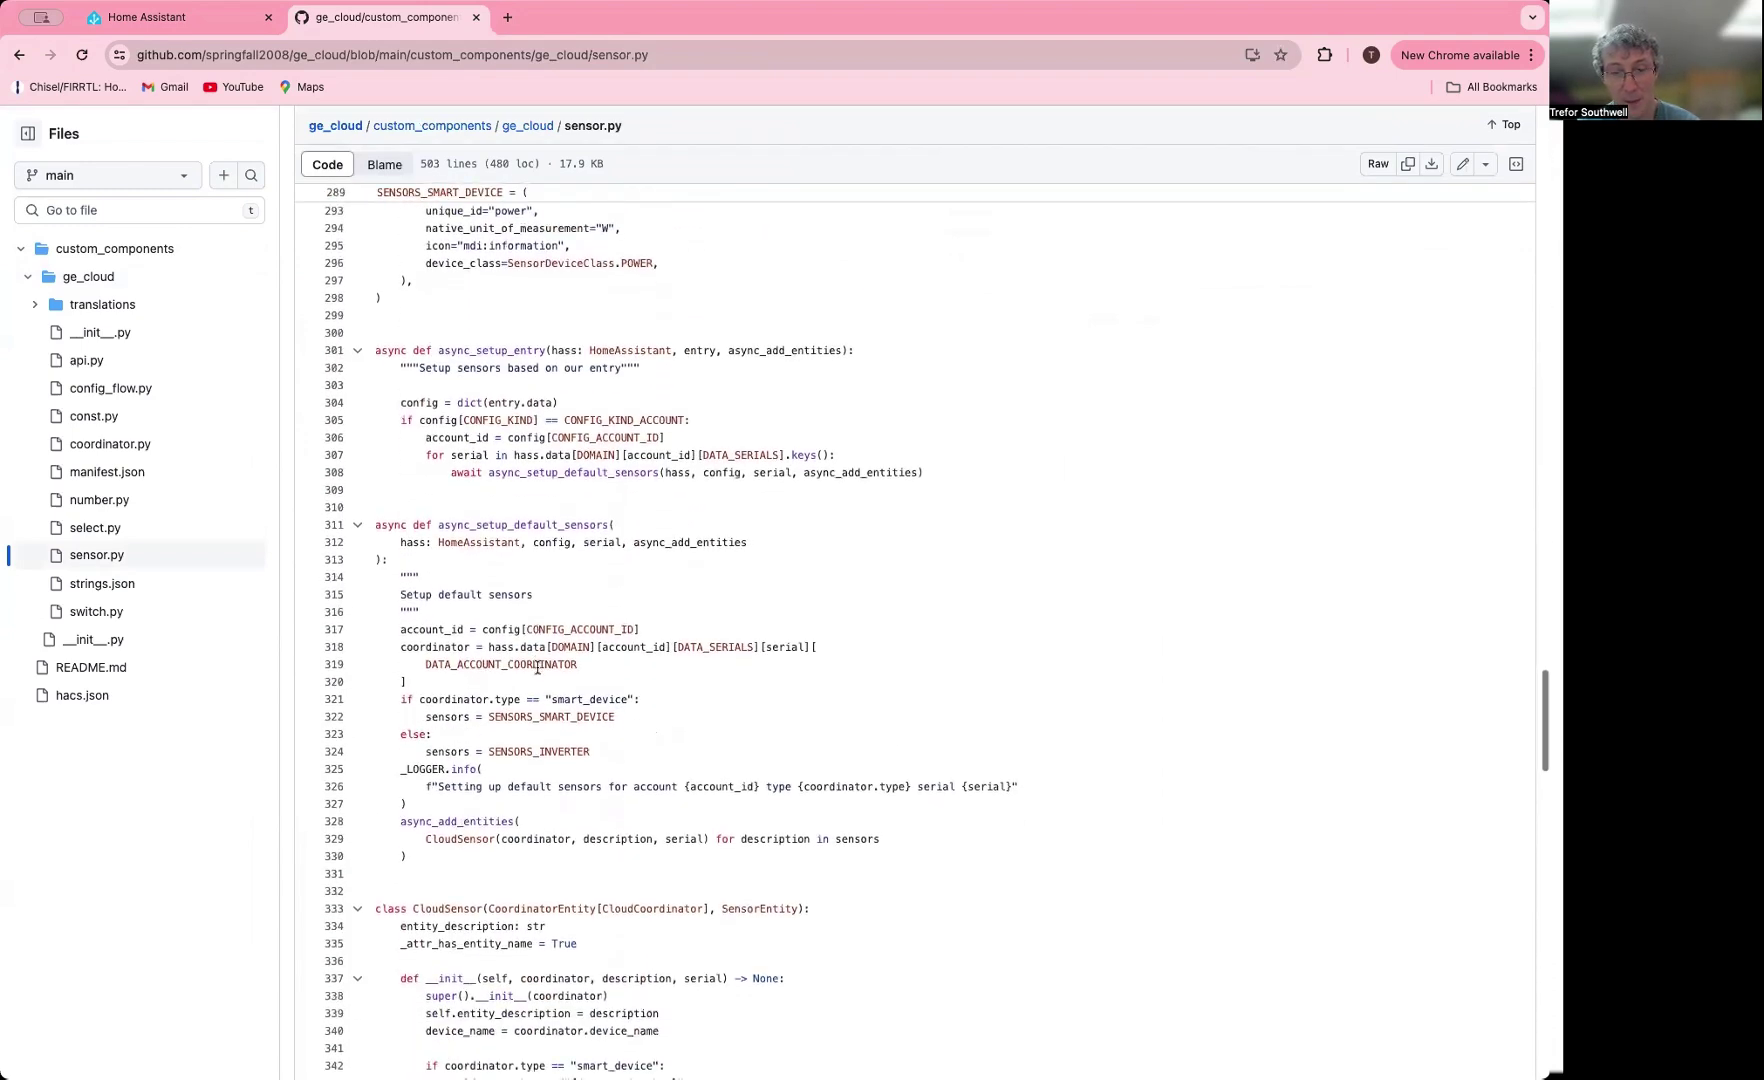
scroll(537, 667, down, 8)
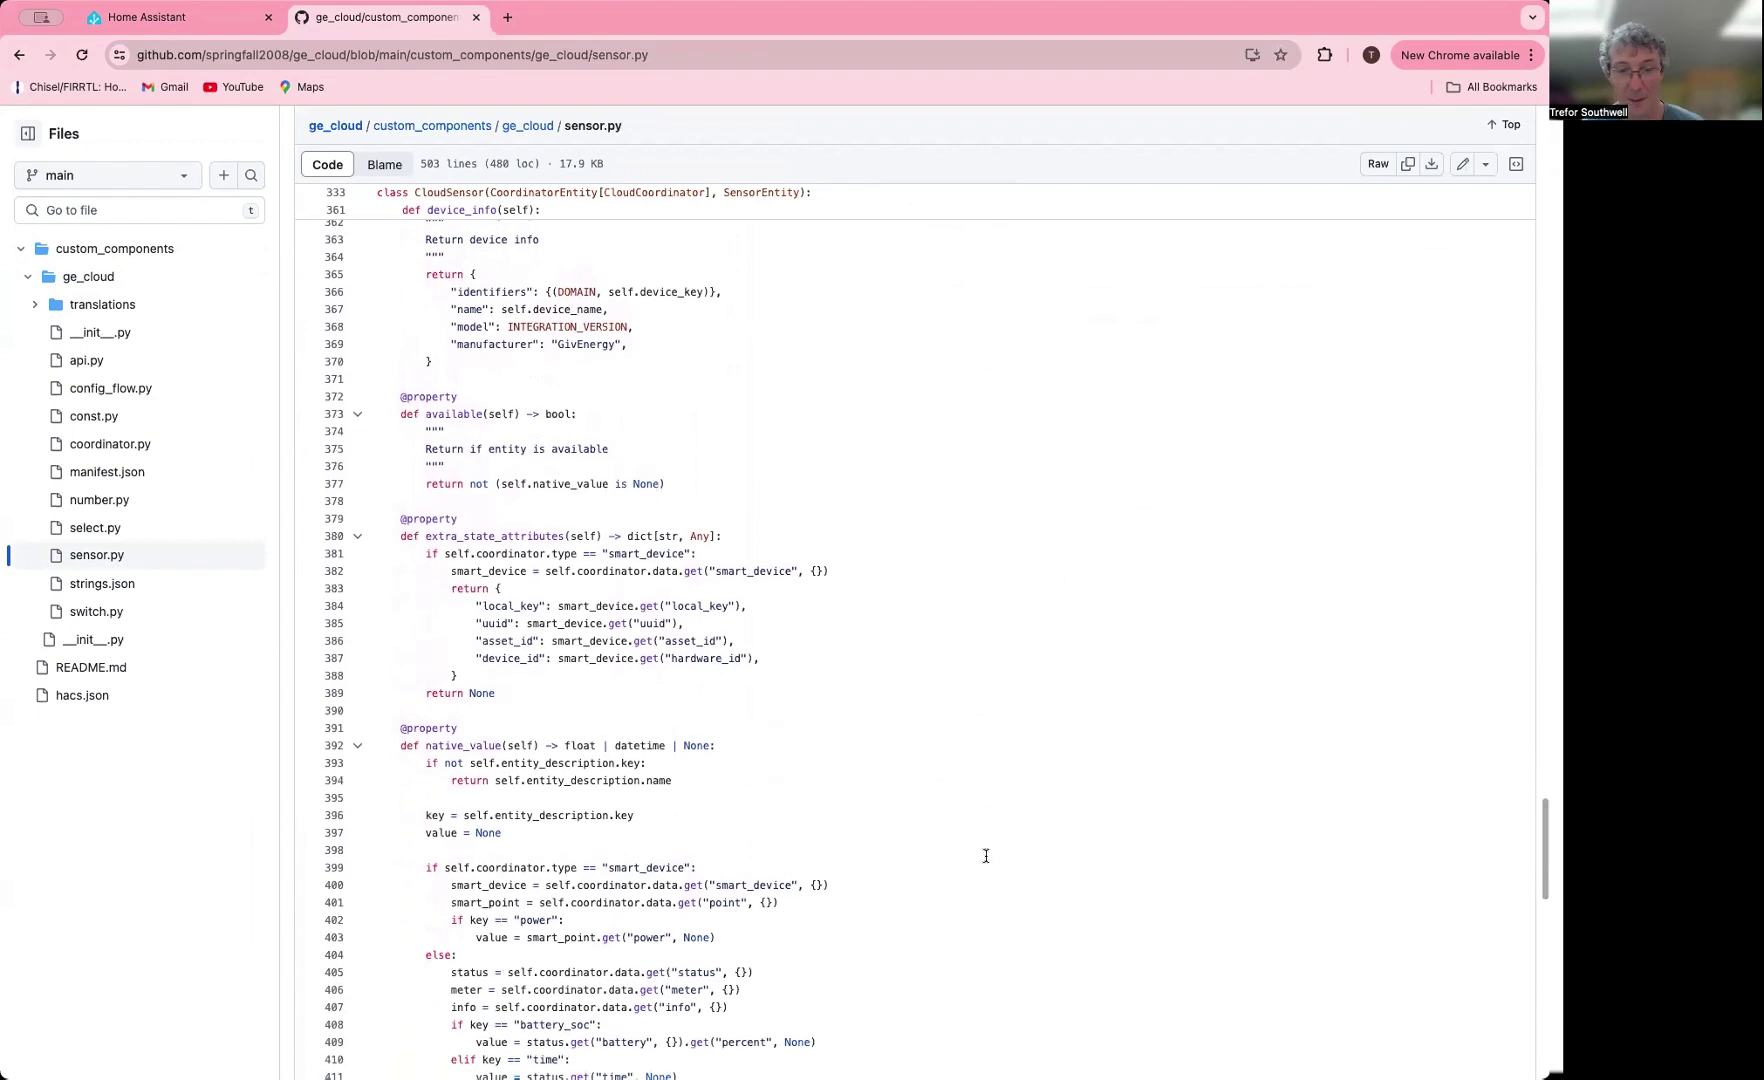
click(16, 54)
click(16, 54)
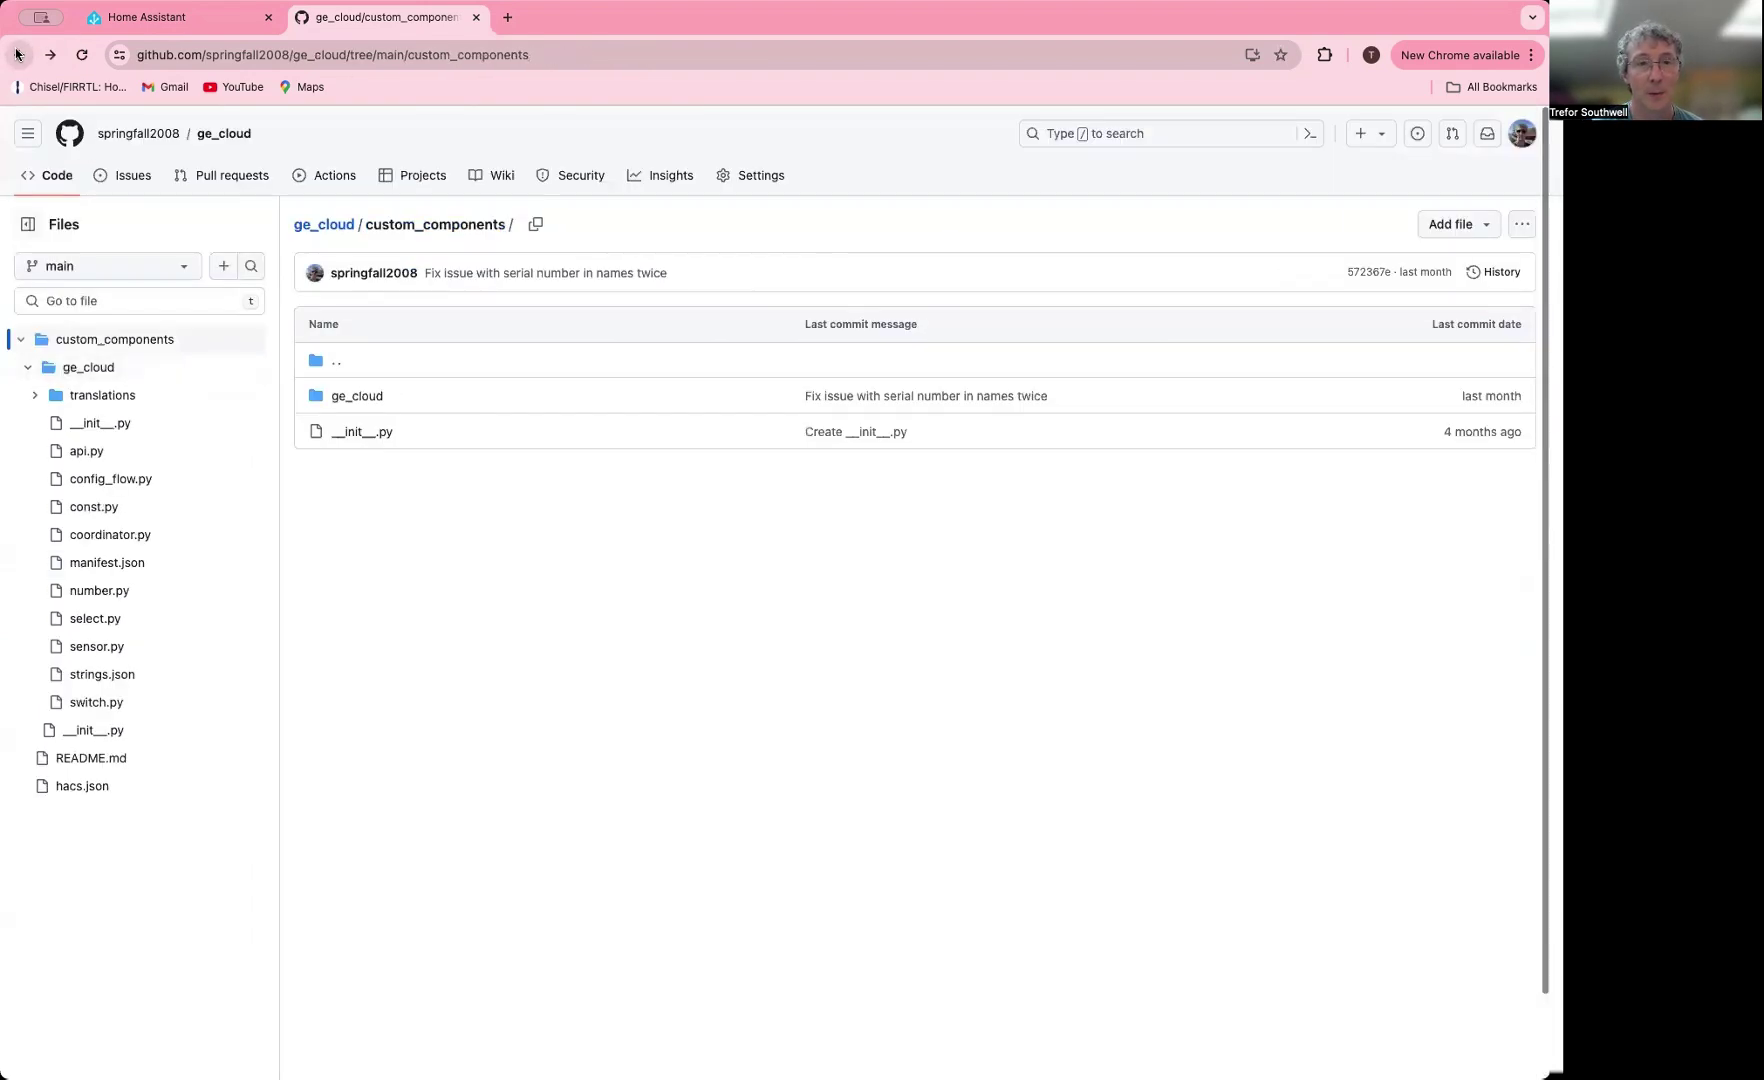
click(16, 54)
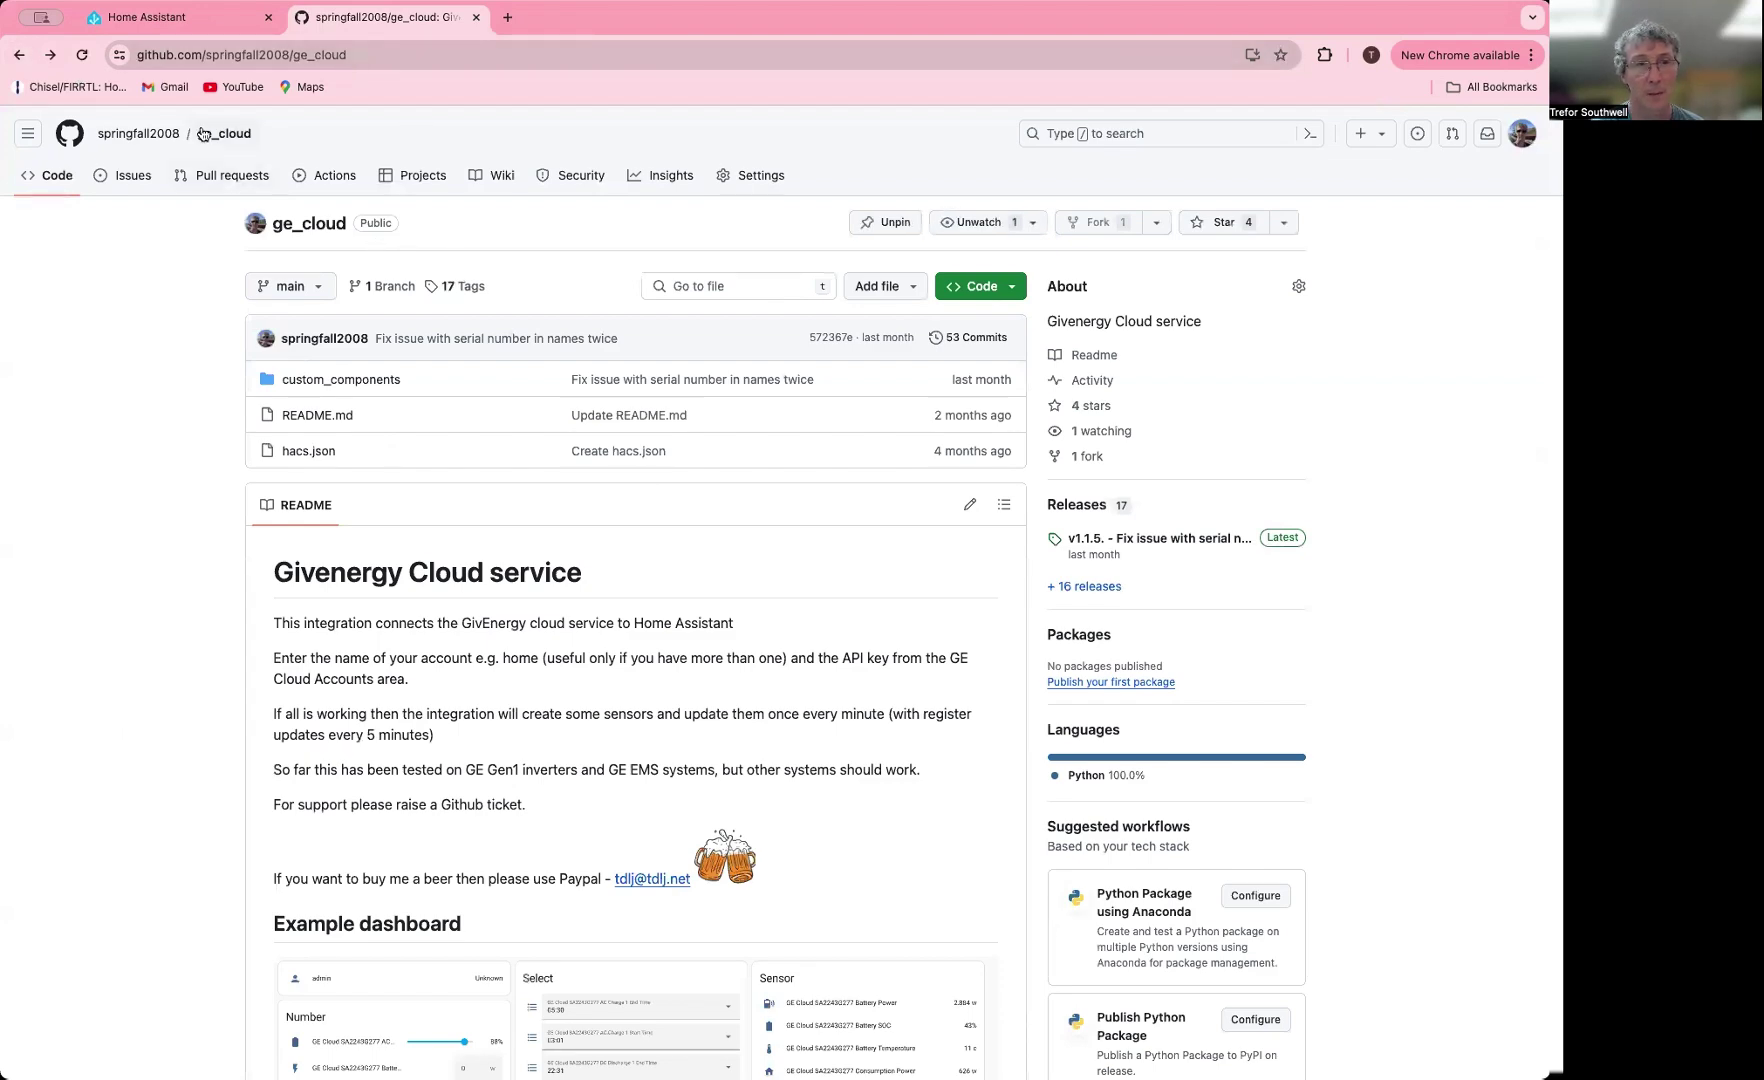
click(146, 134)
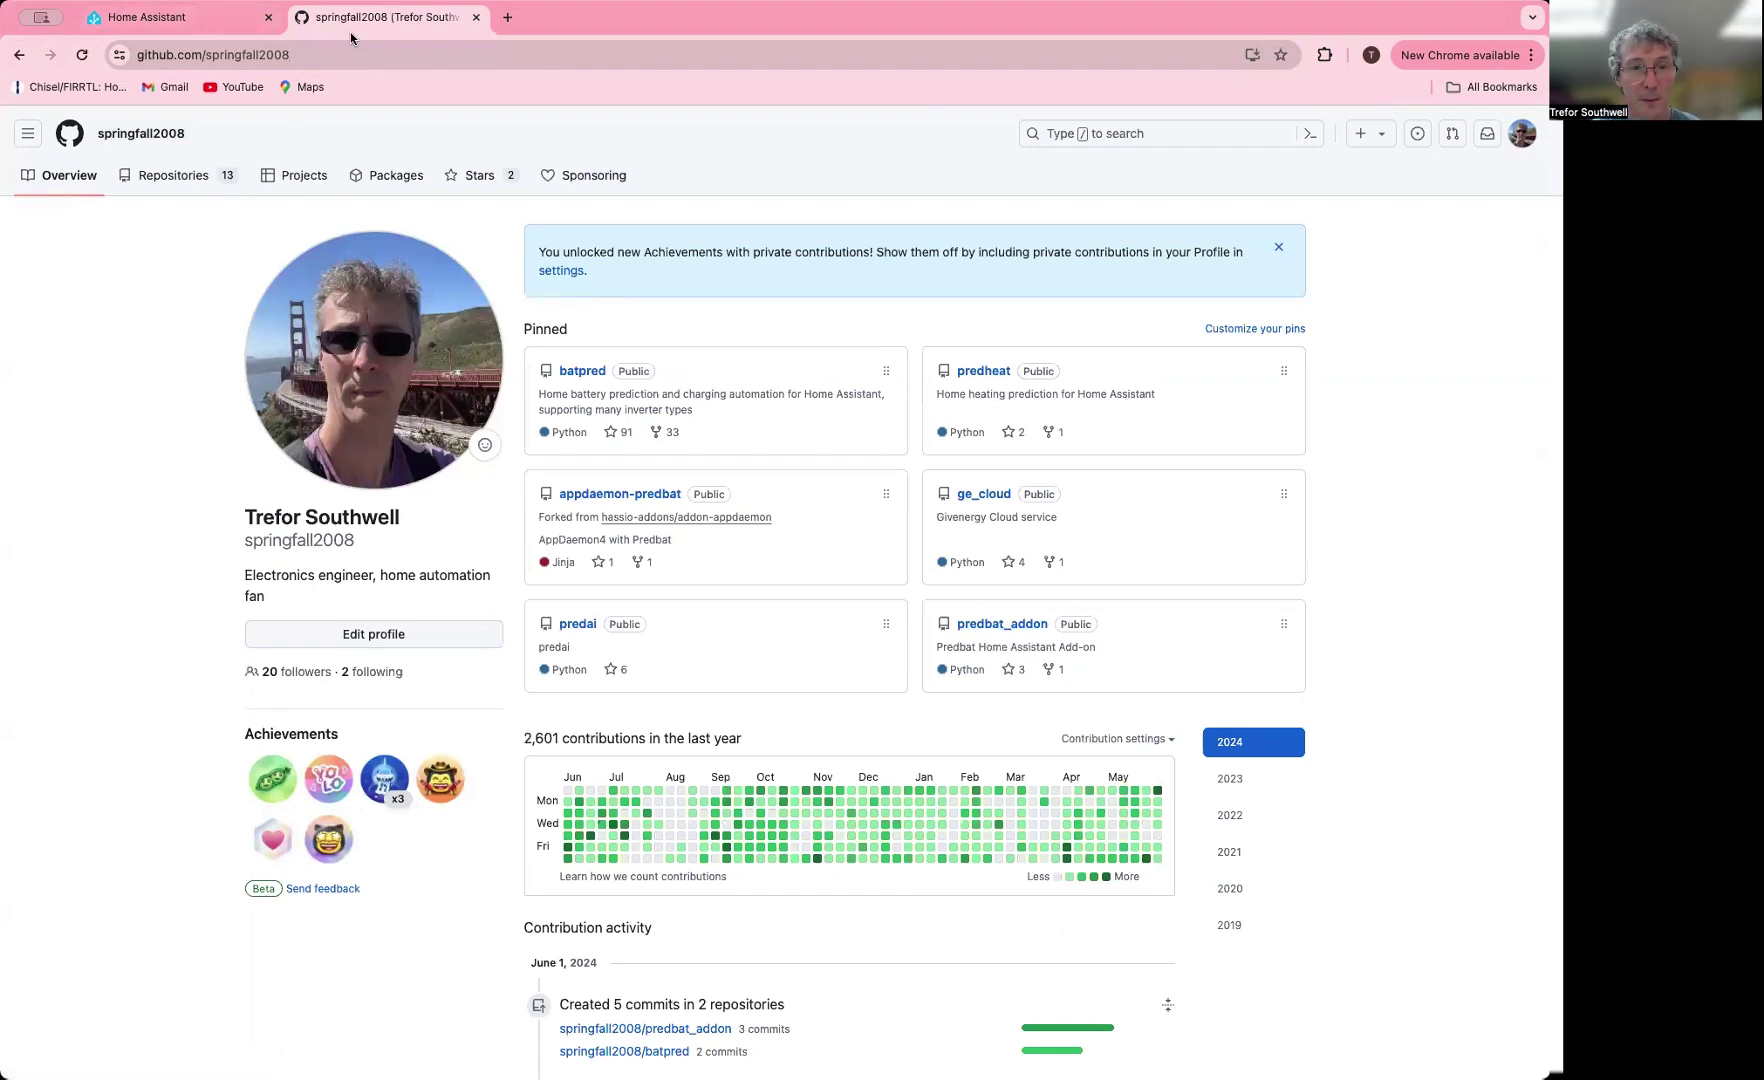
click(220, 17)
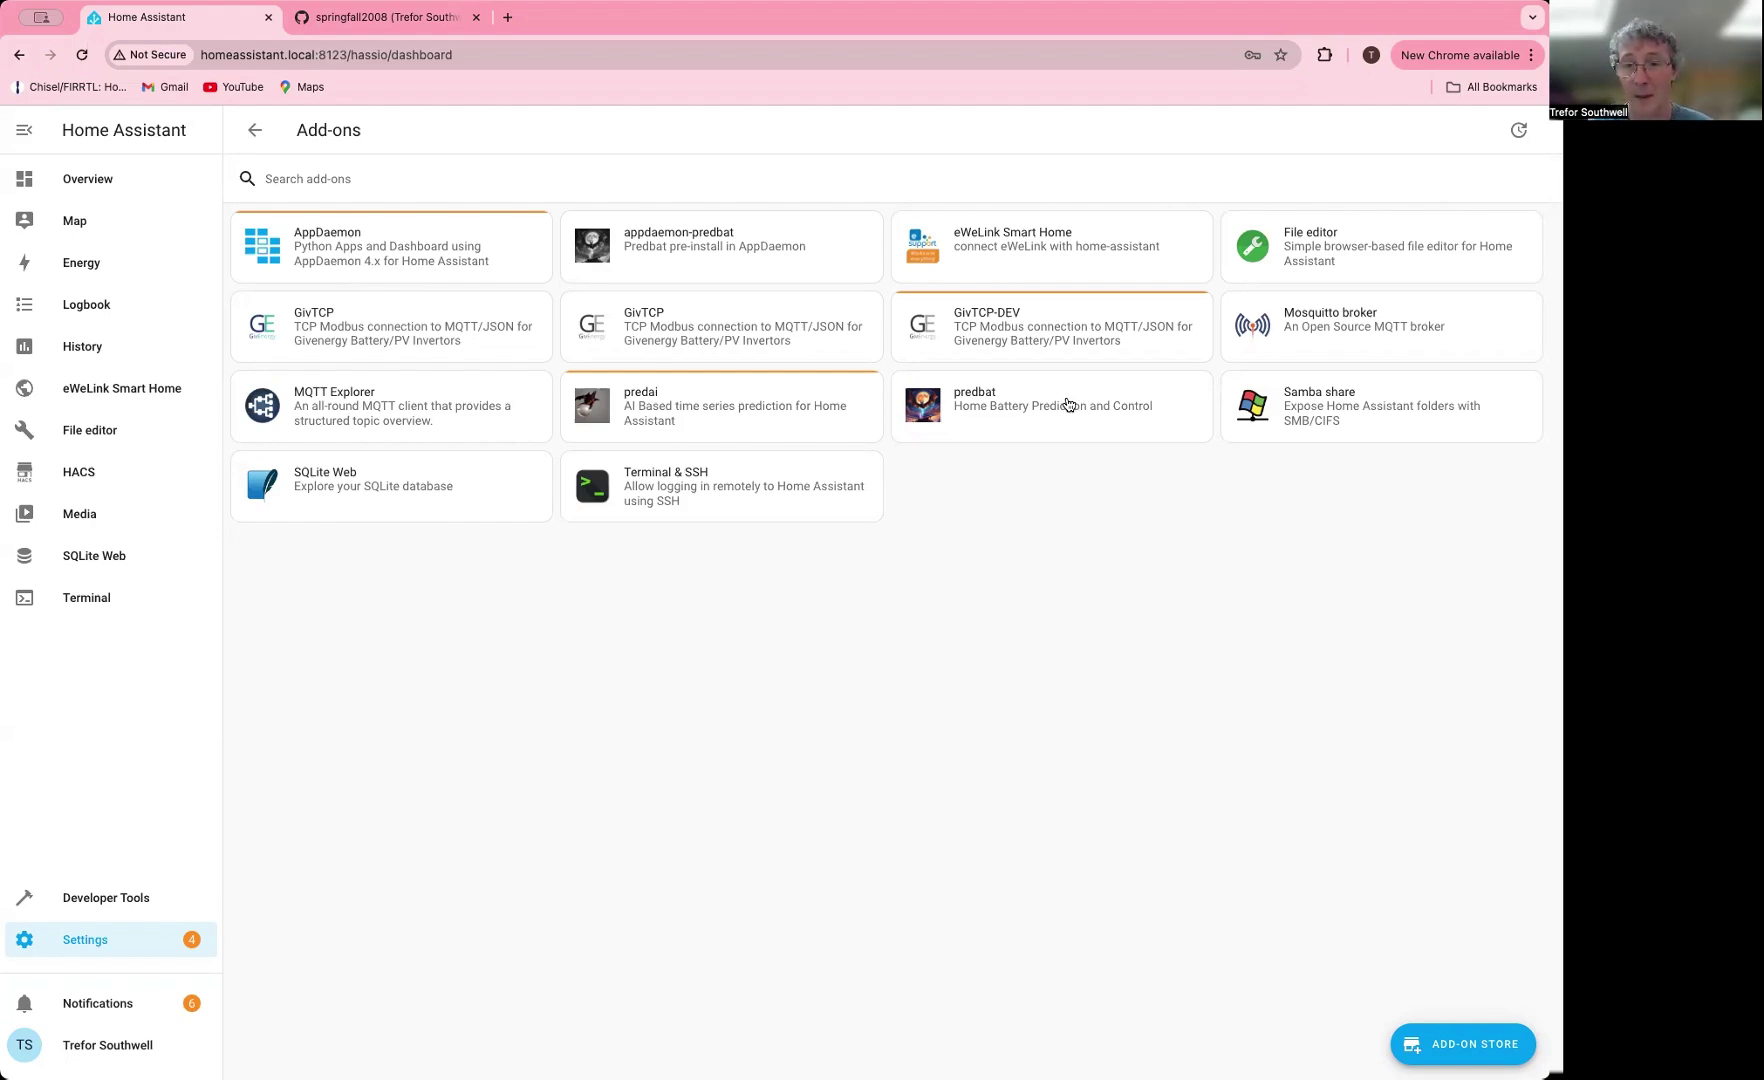
click(367, 21)
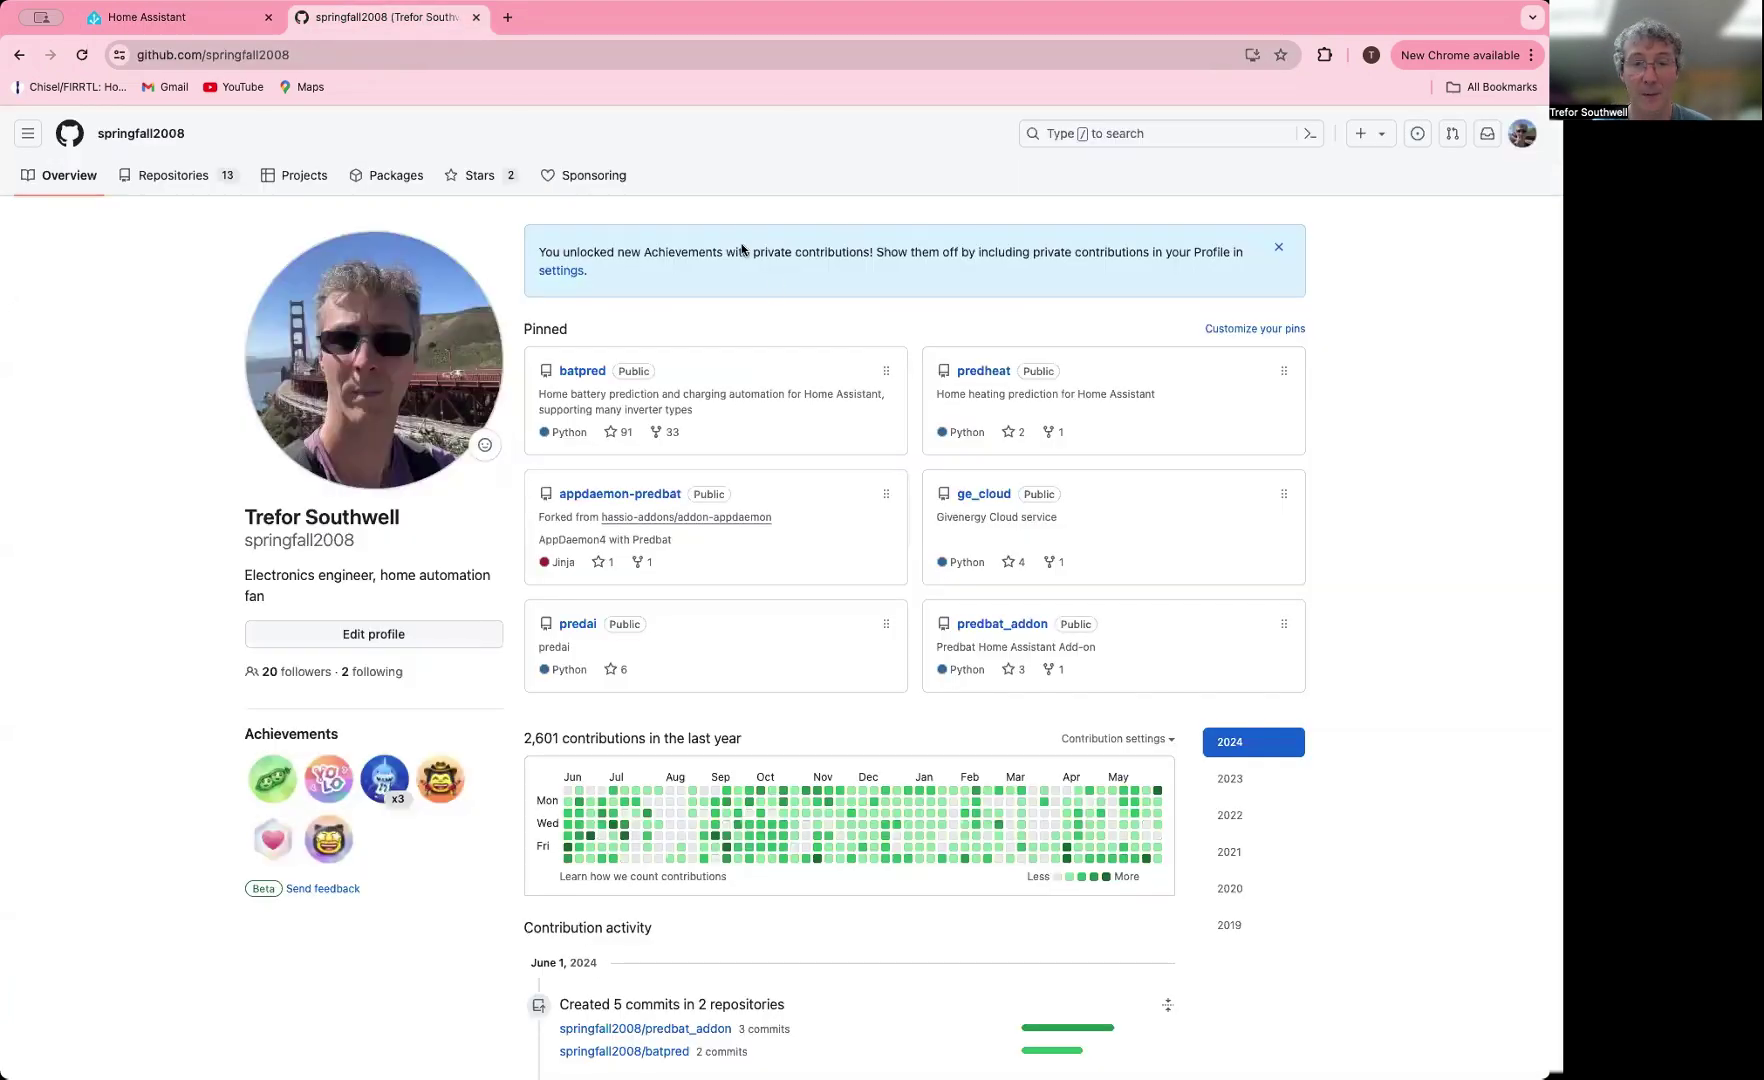
Open predbat/DOCS.md in the predbat_addon GitHub repository.
click(1002, 624)
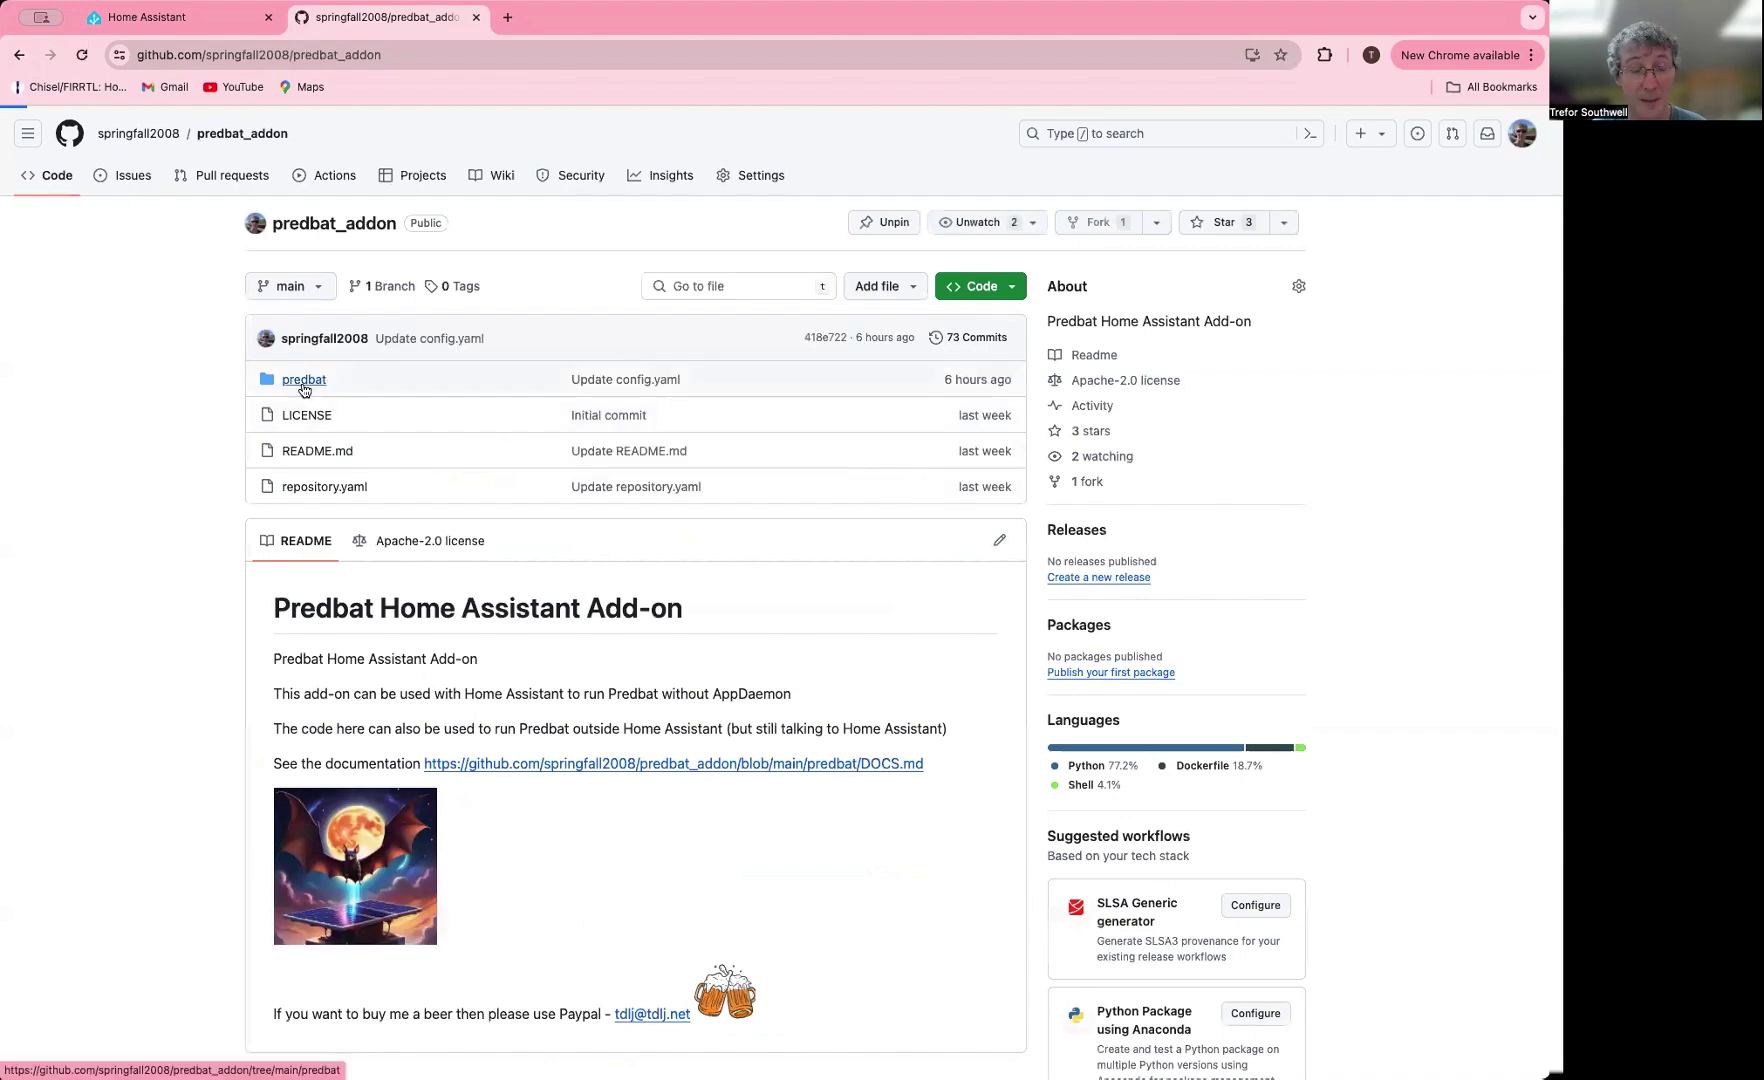
click(304, 389)
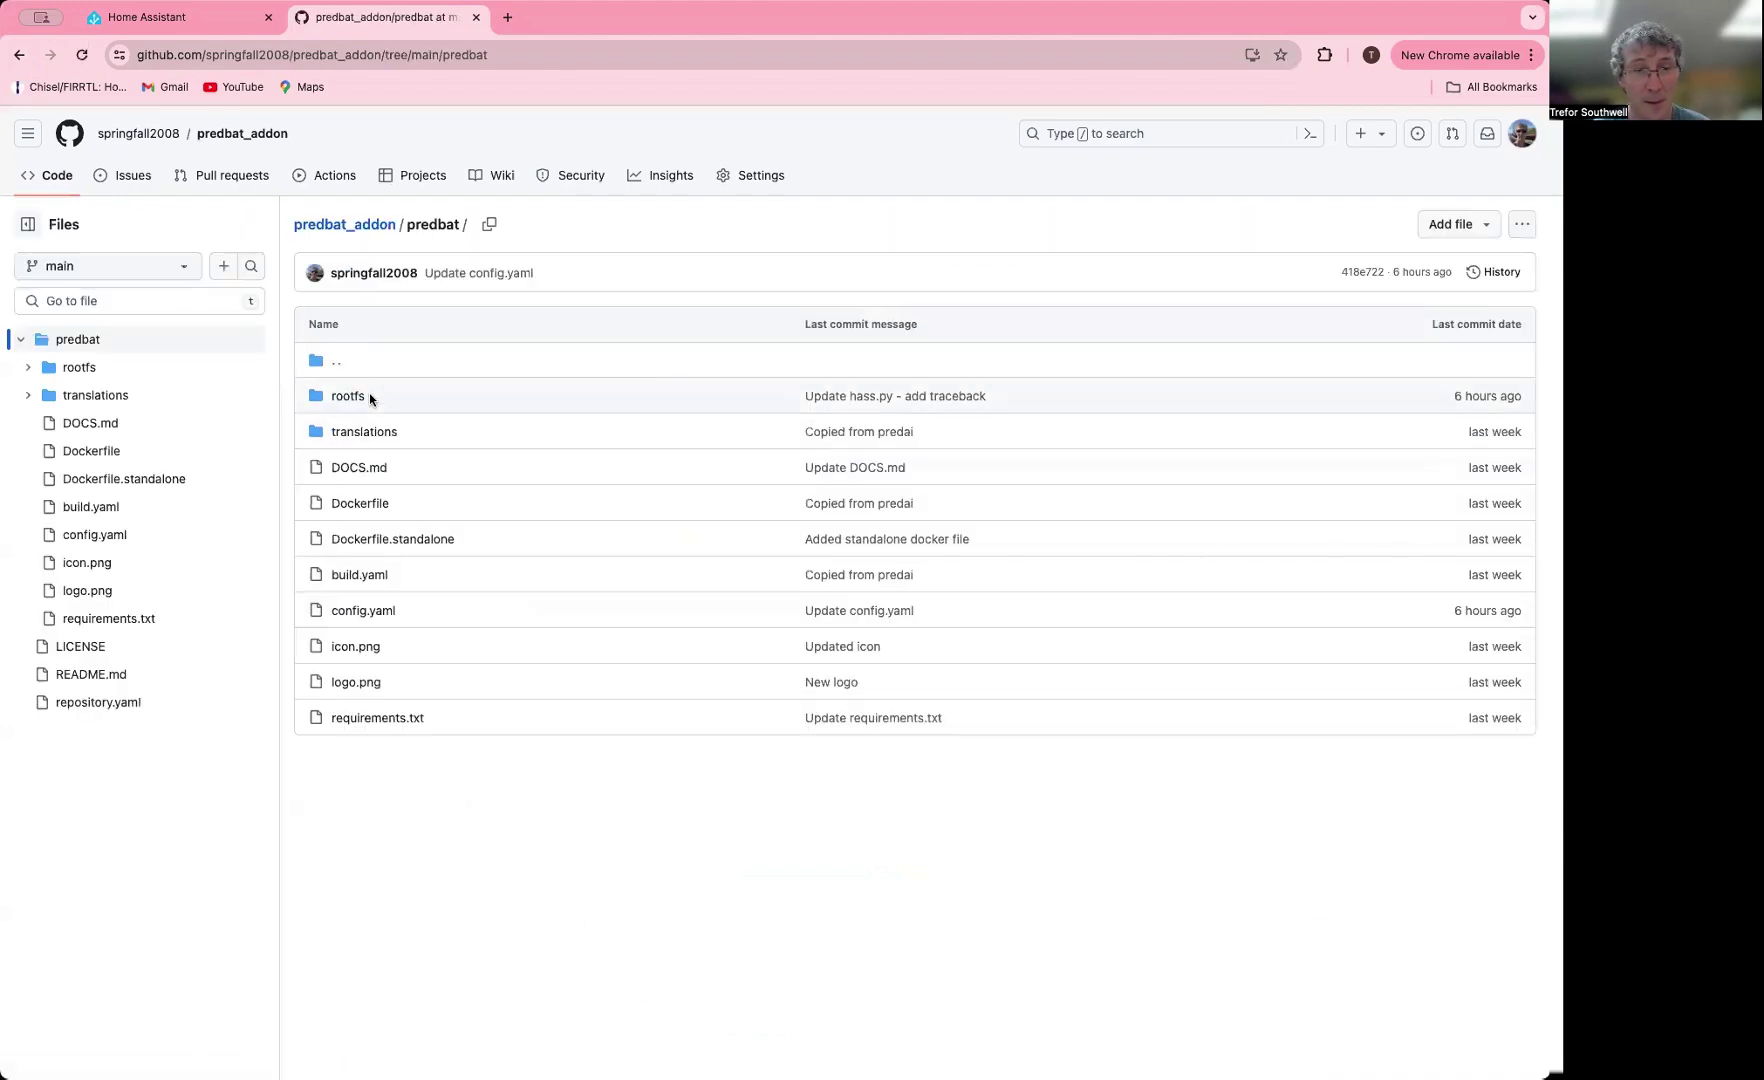
click(378, 469)
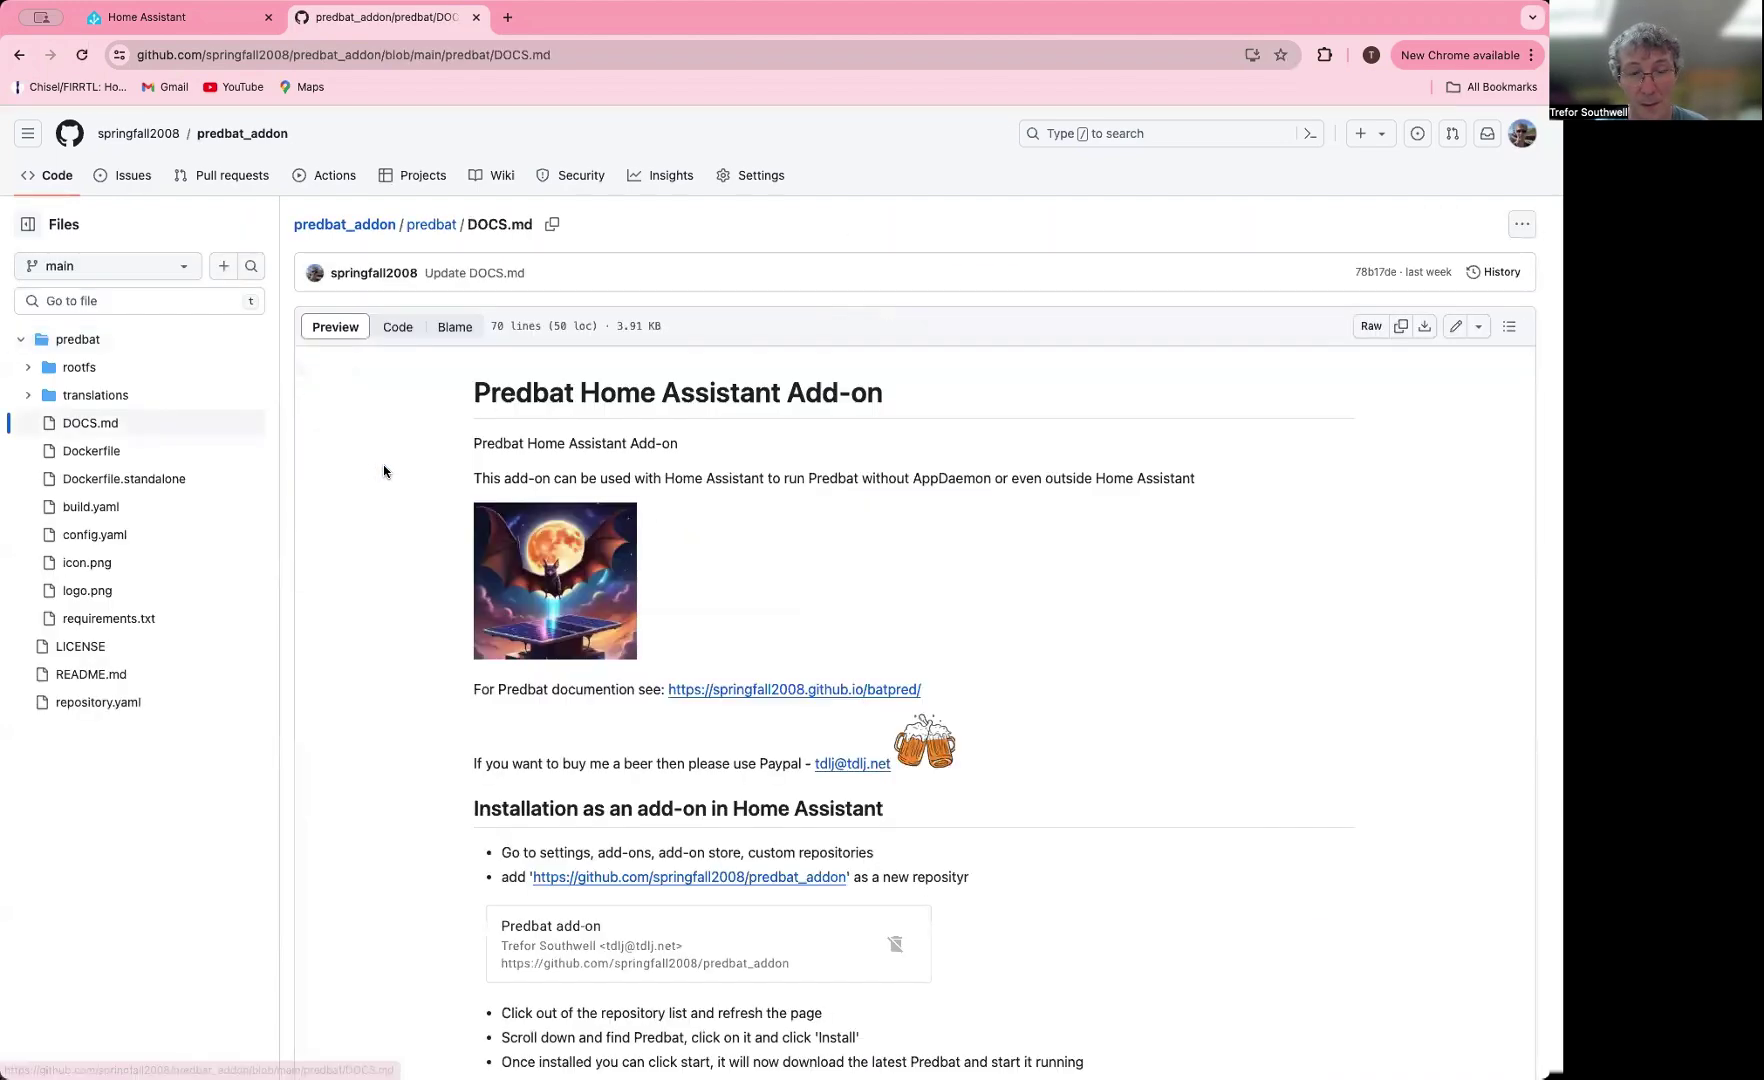
Read the 'Installation as an add-on in Home Assistant' steps, highlighting the addon_configs directory path.
scroll(668, 532, down, 5)
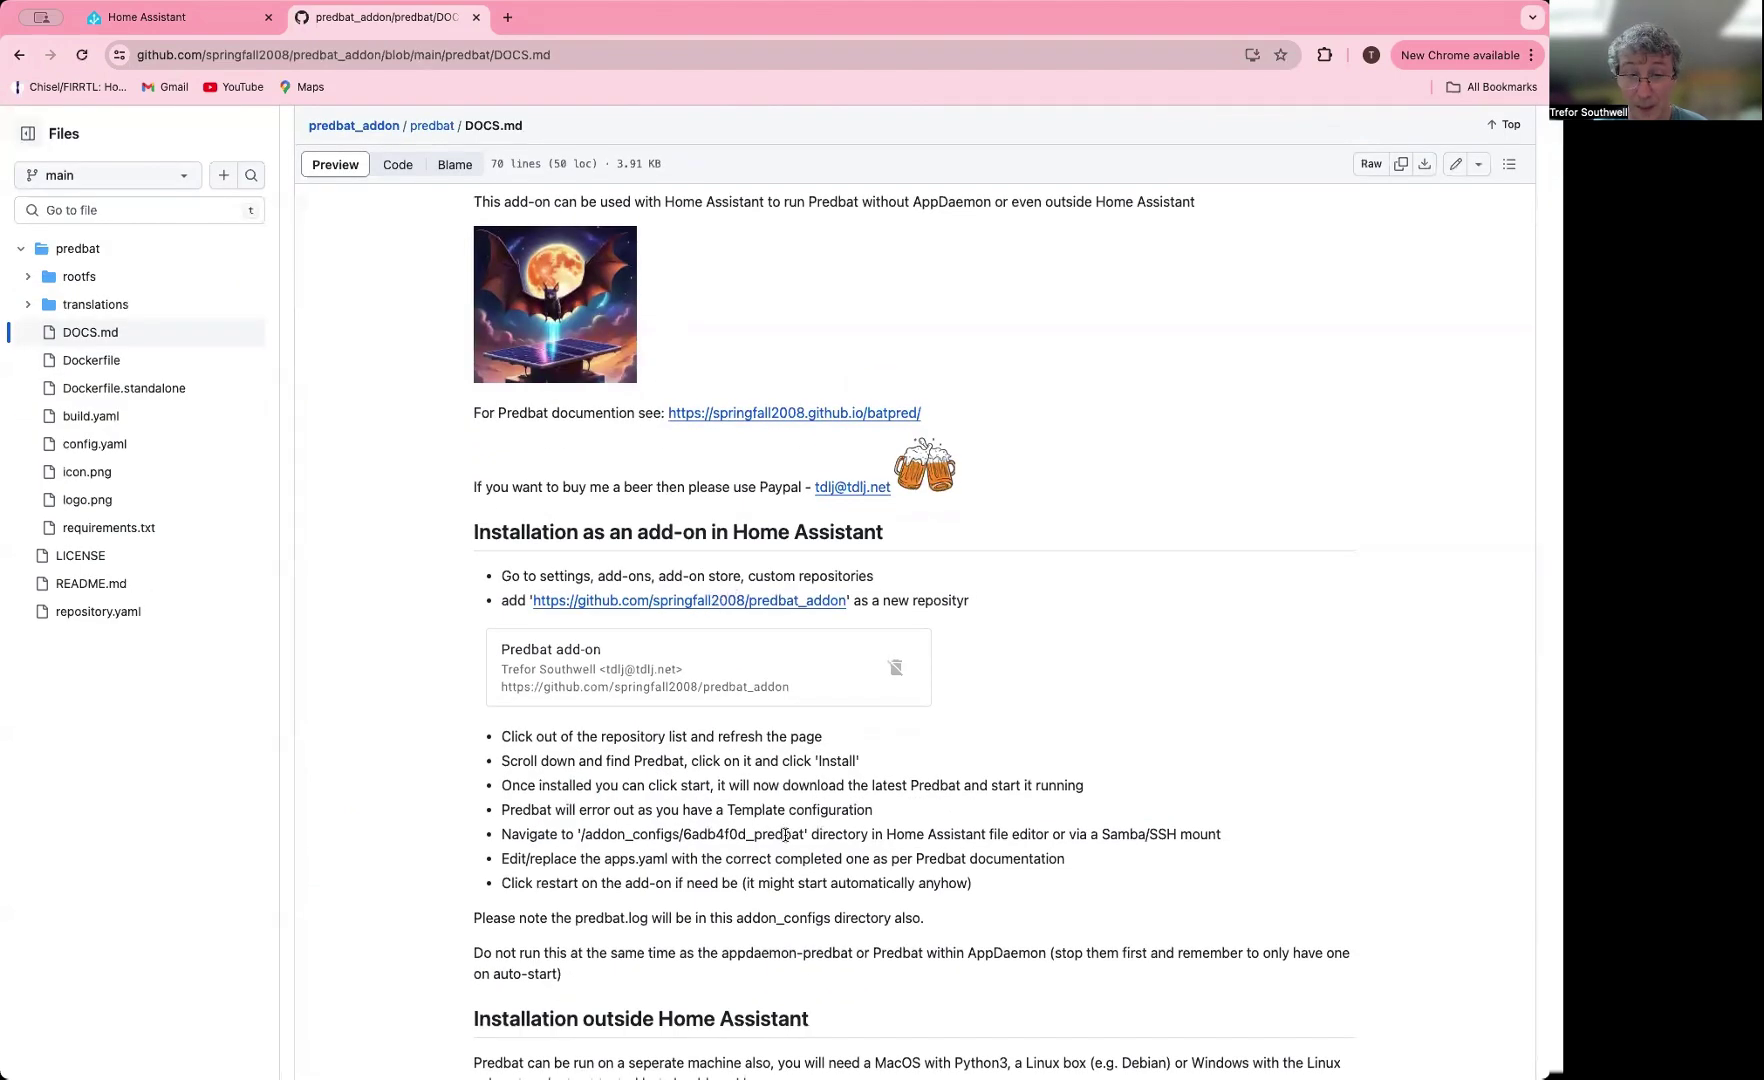
drag(581, 834, 806, 835)
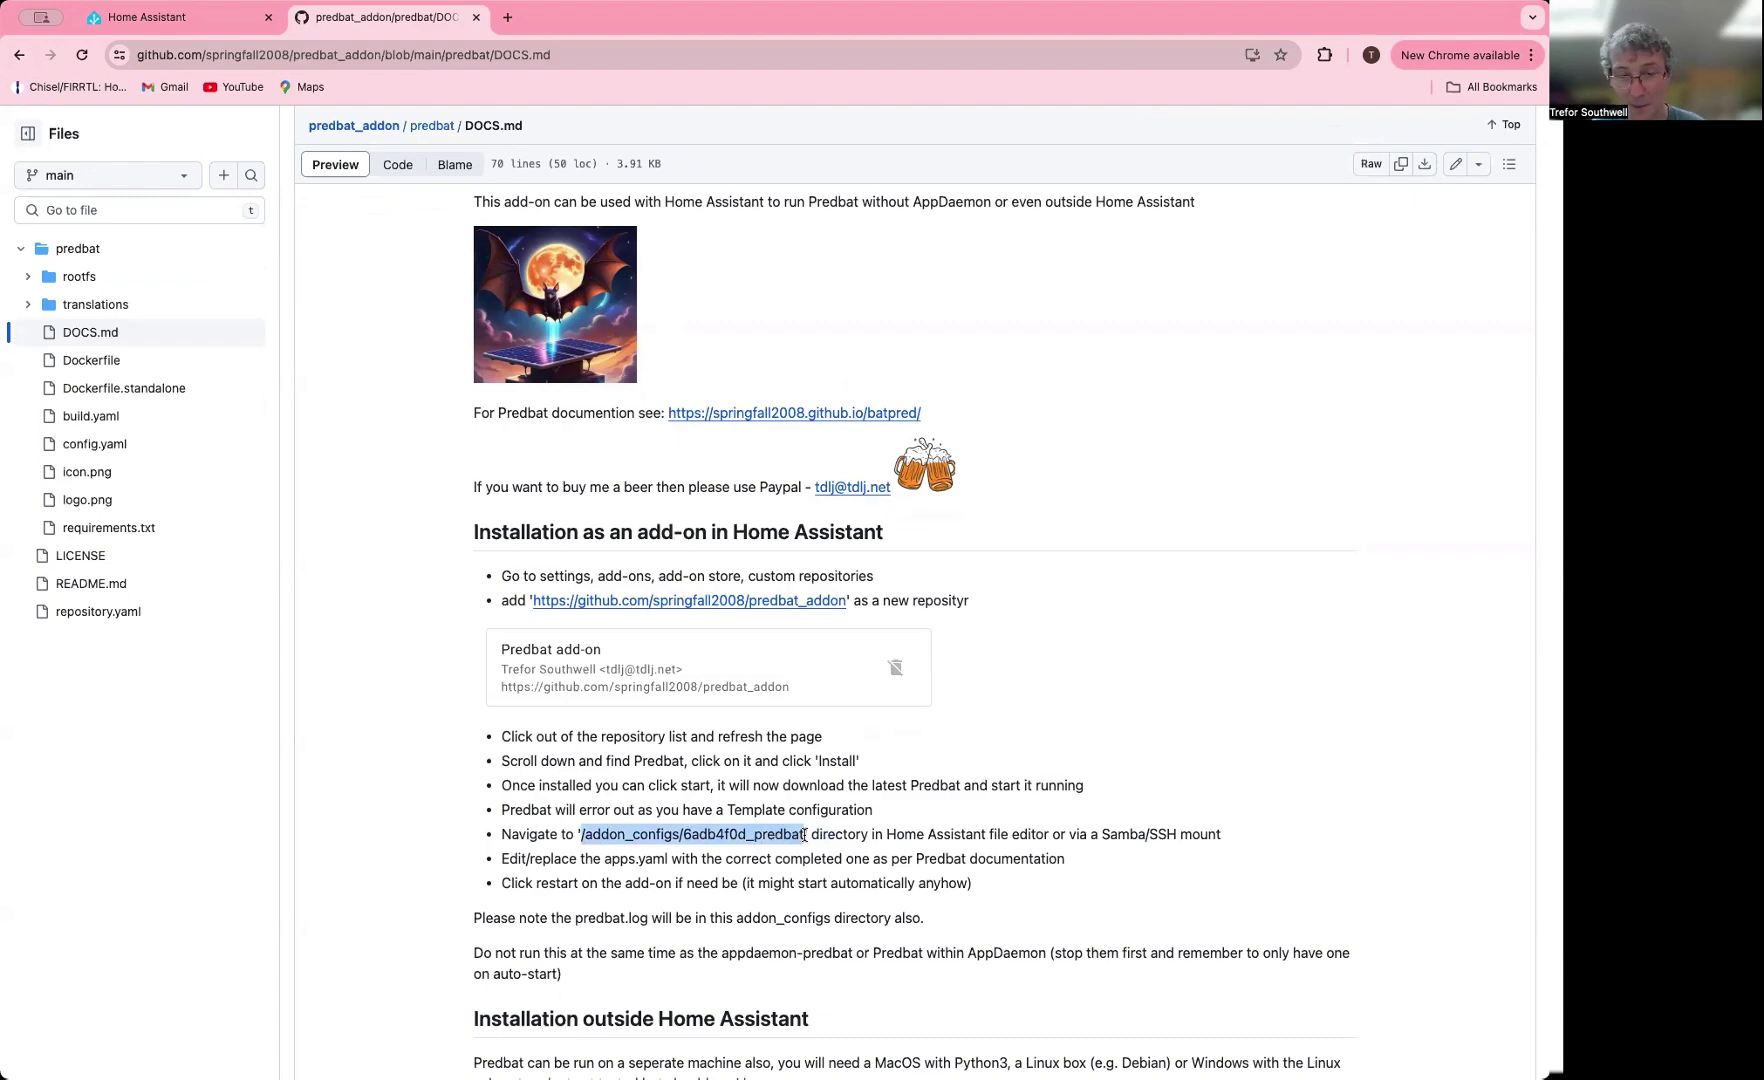
scroll(805, 835, down, 2)
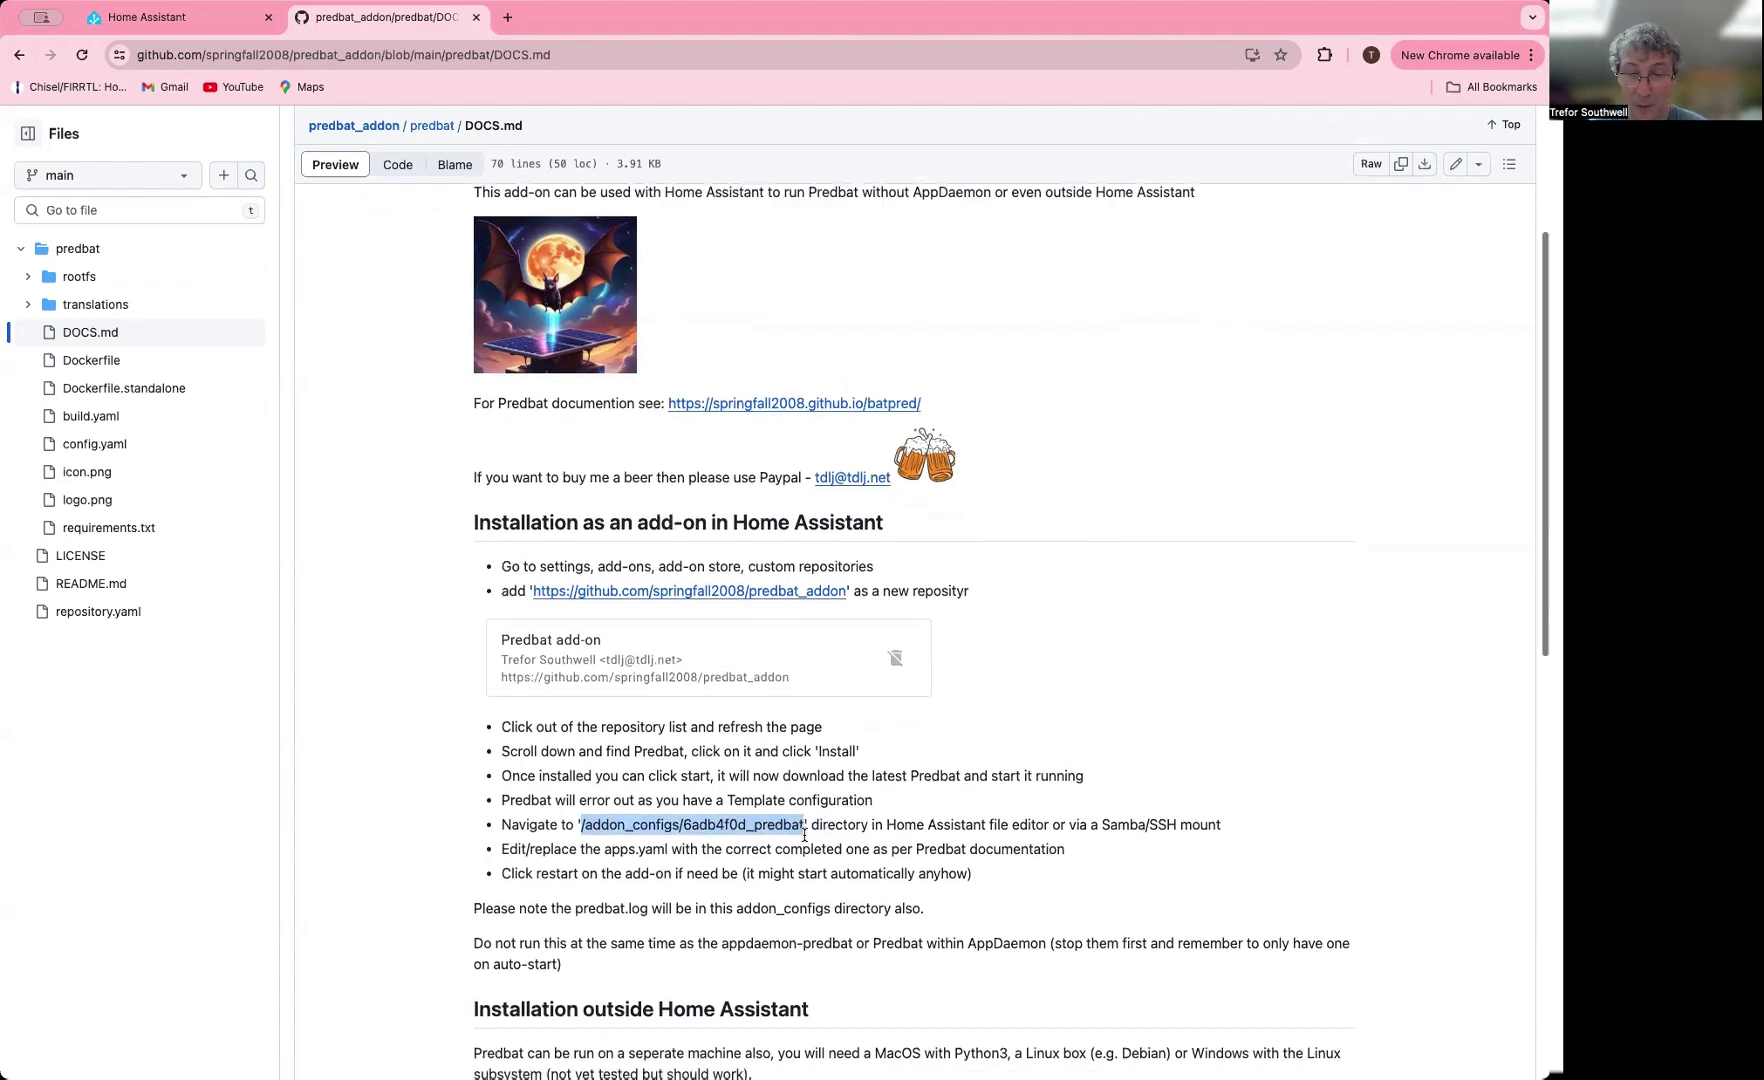
scroll(805, 836, down, 3)
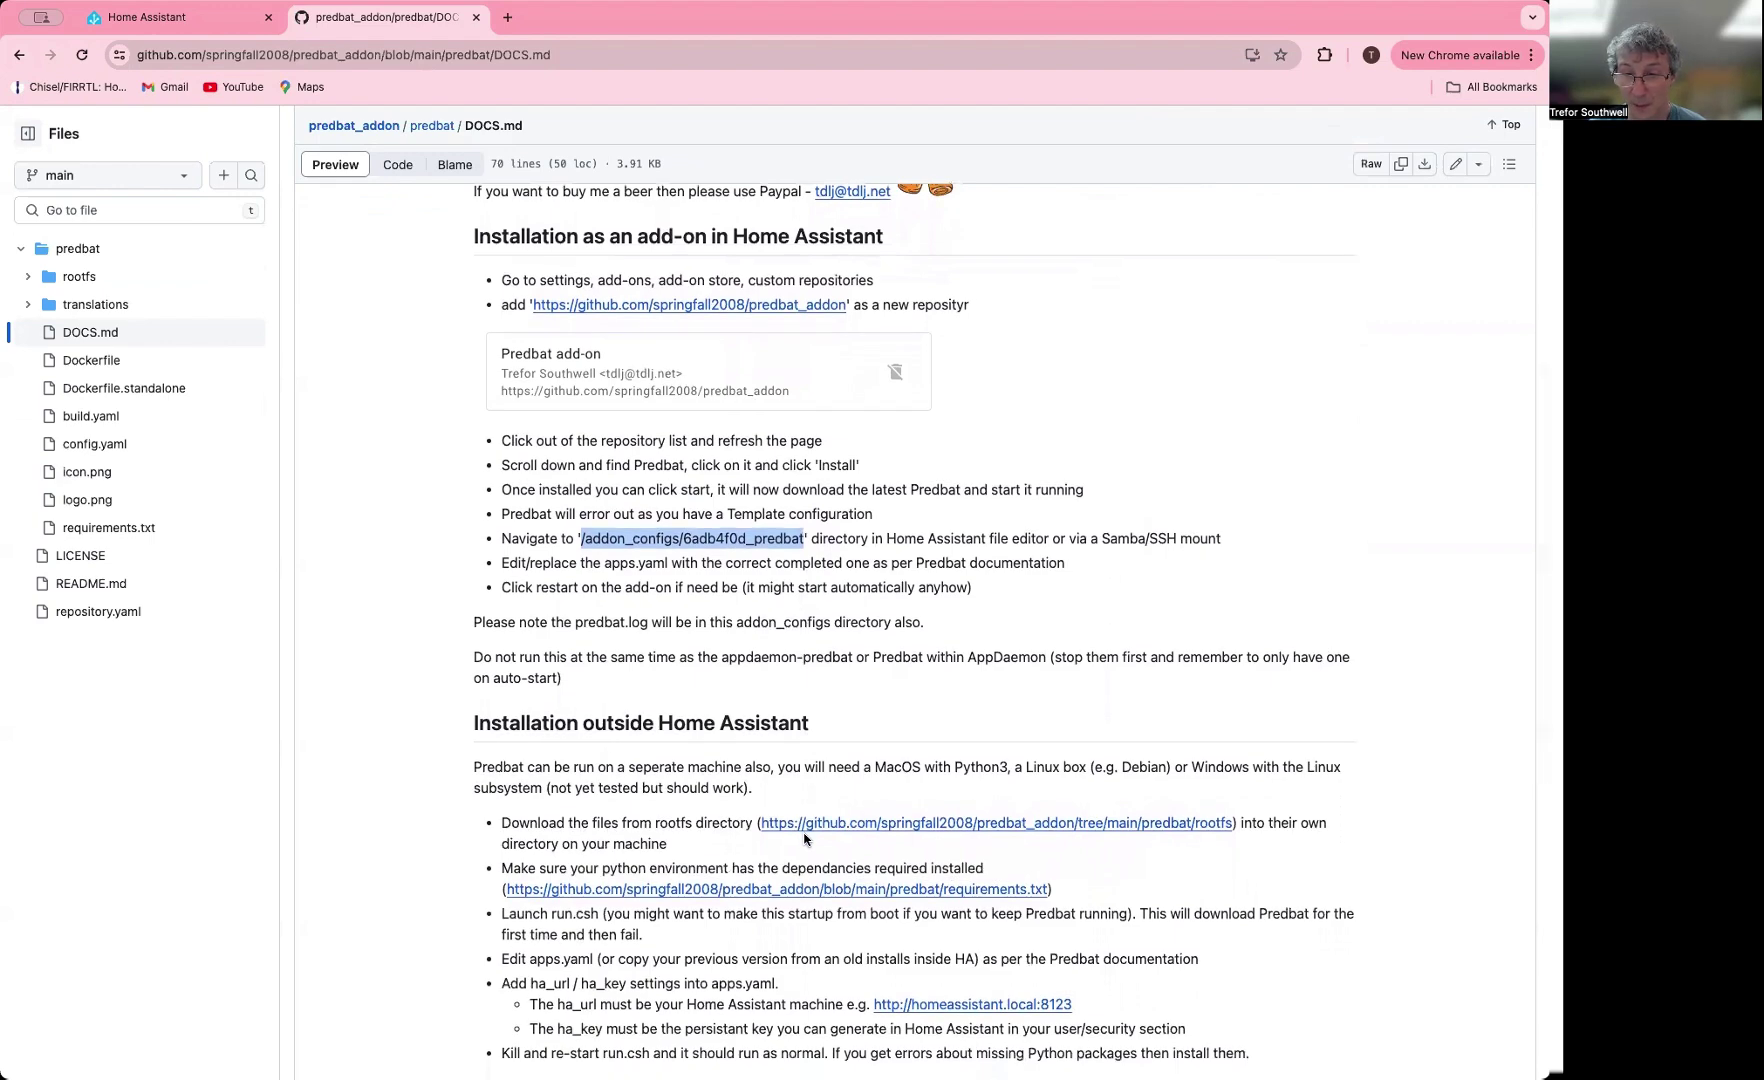
scroll(715, 760, down, 5)
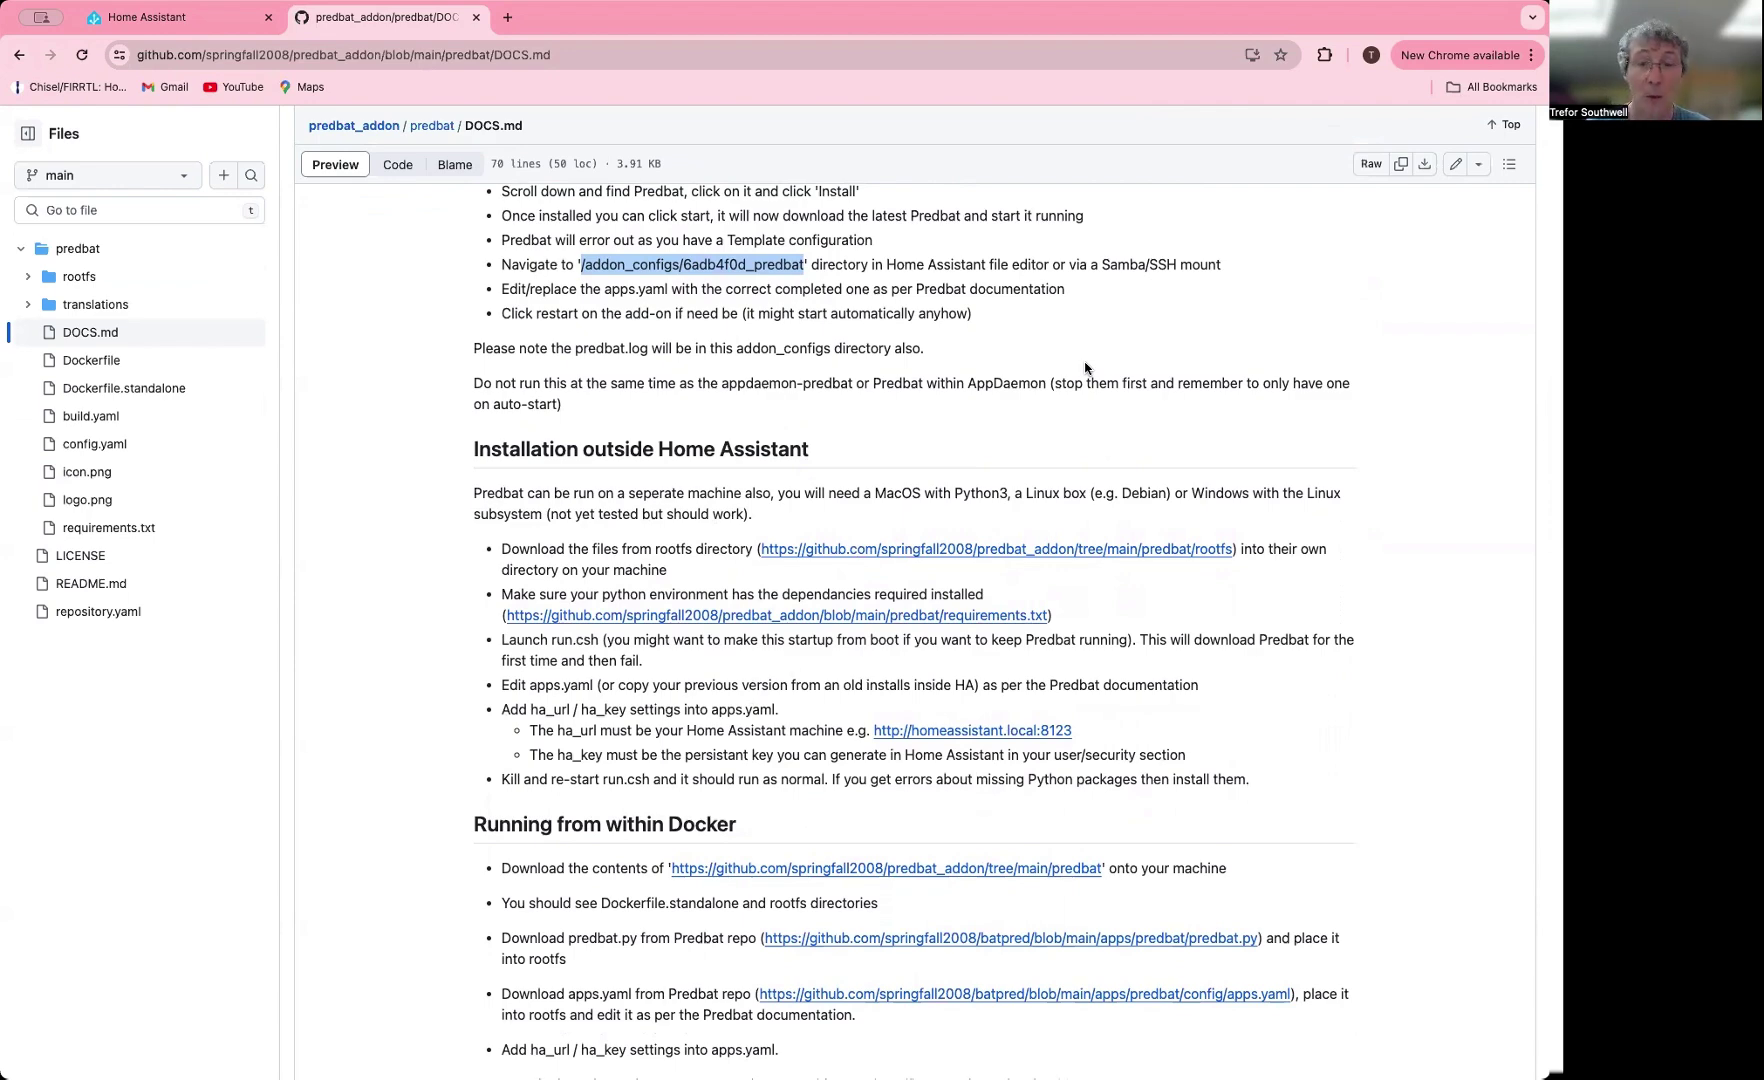
scroll(1085, 368, down, 5)
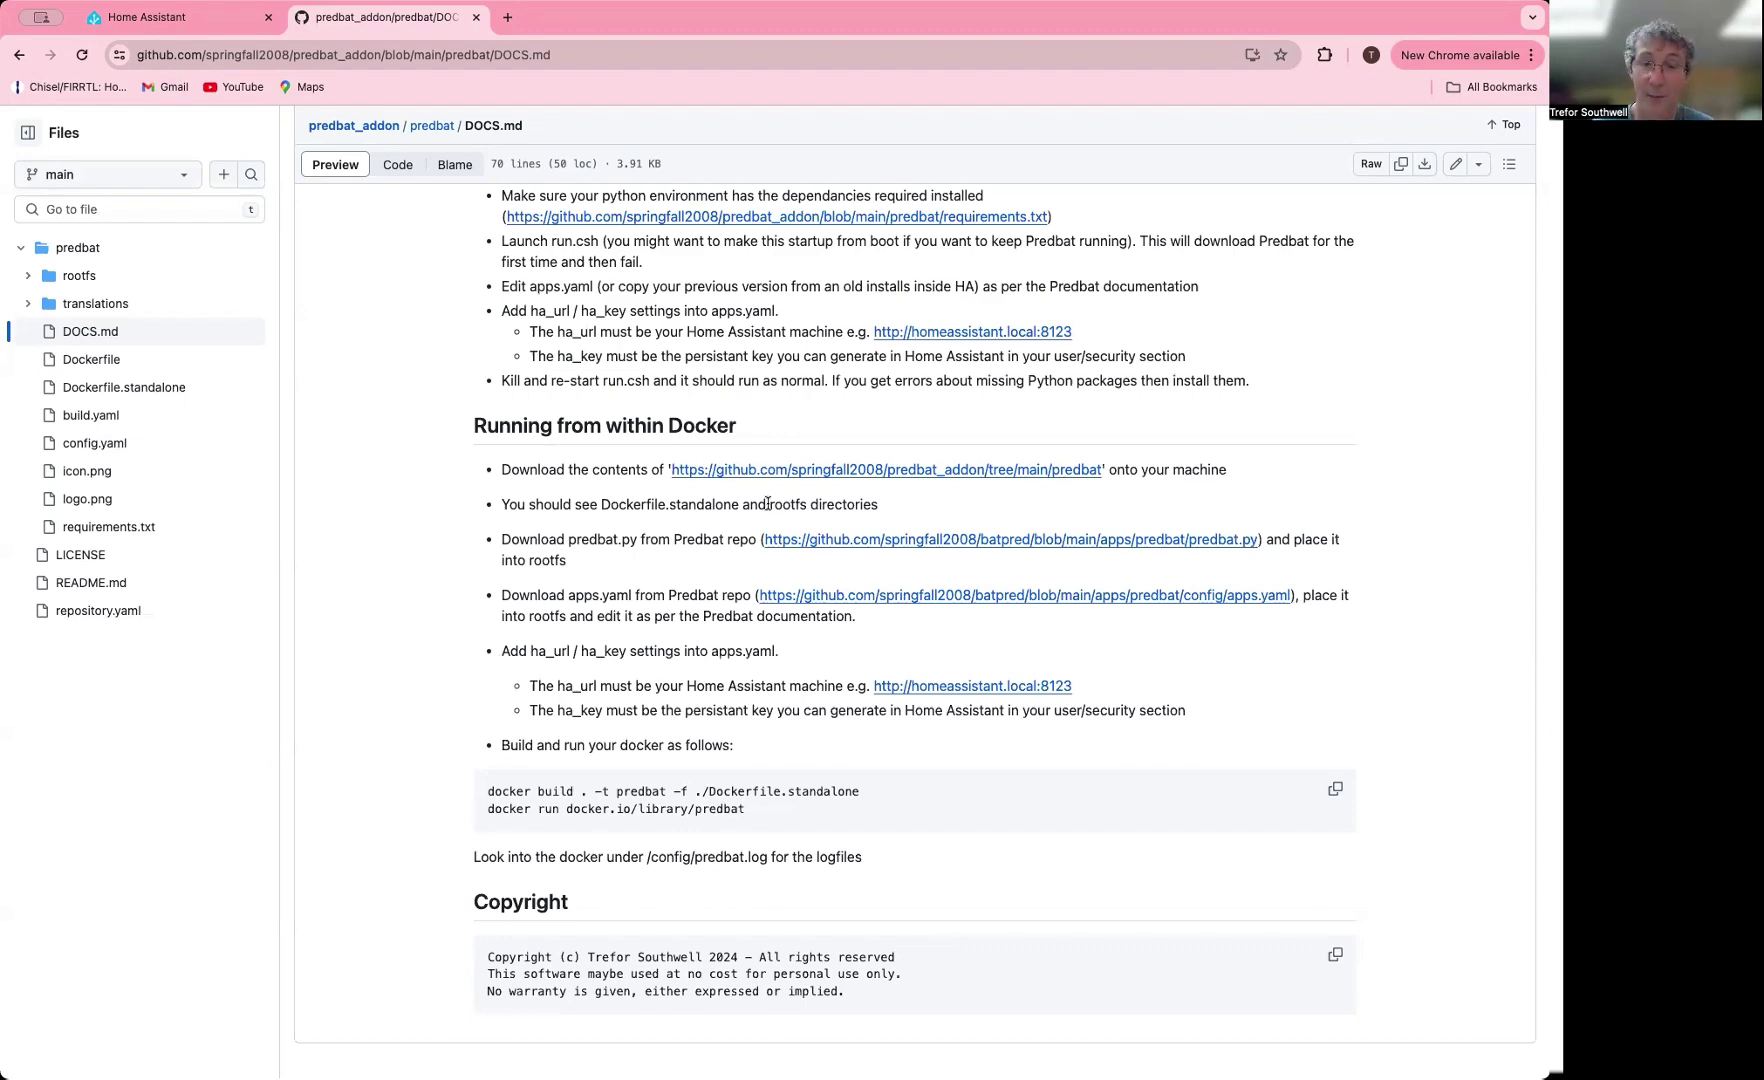
scroll(759, 531, up, 5)
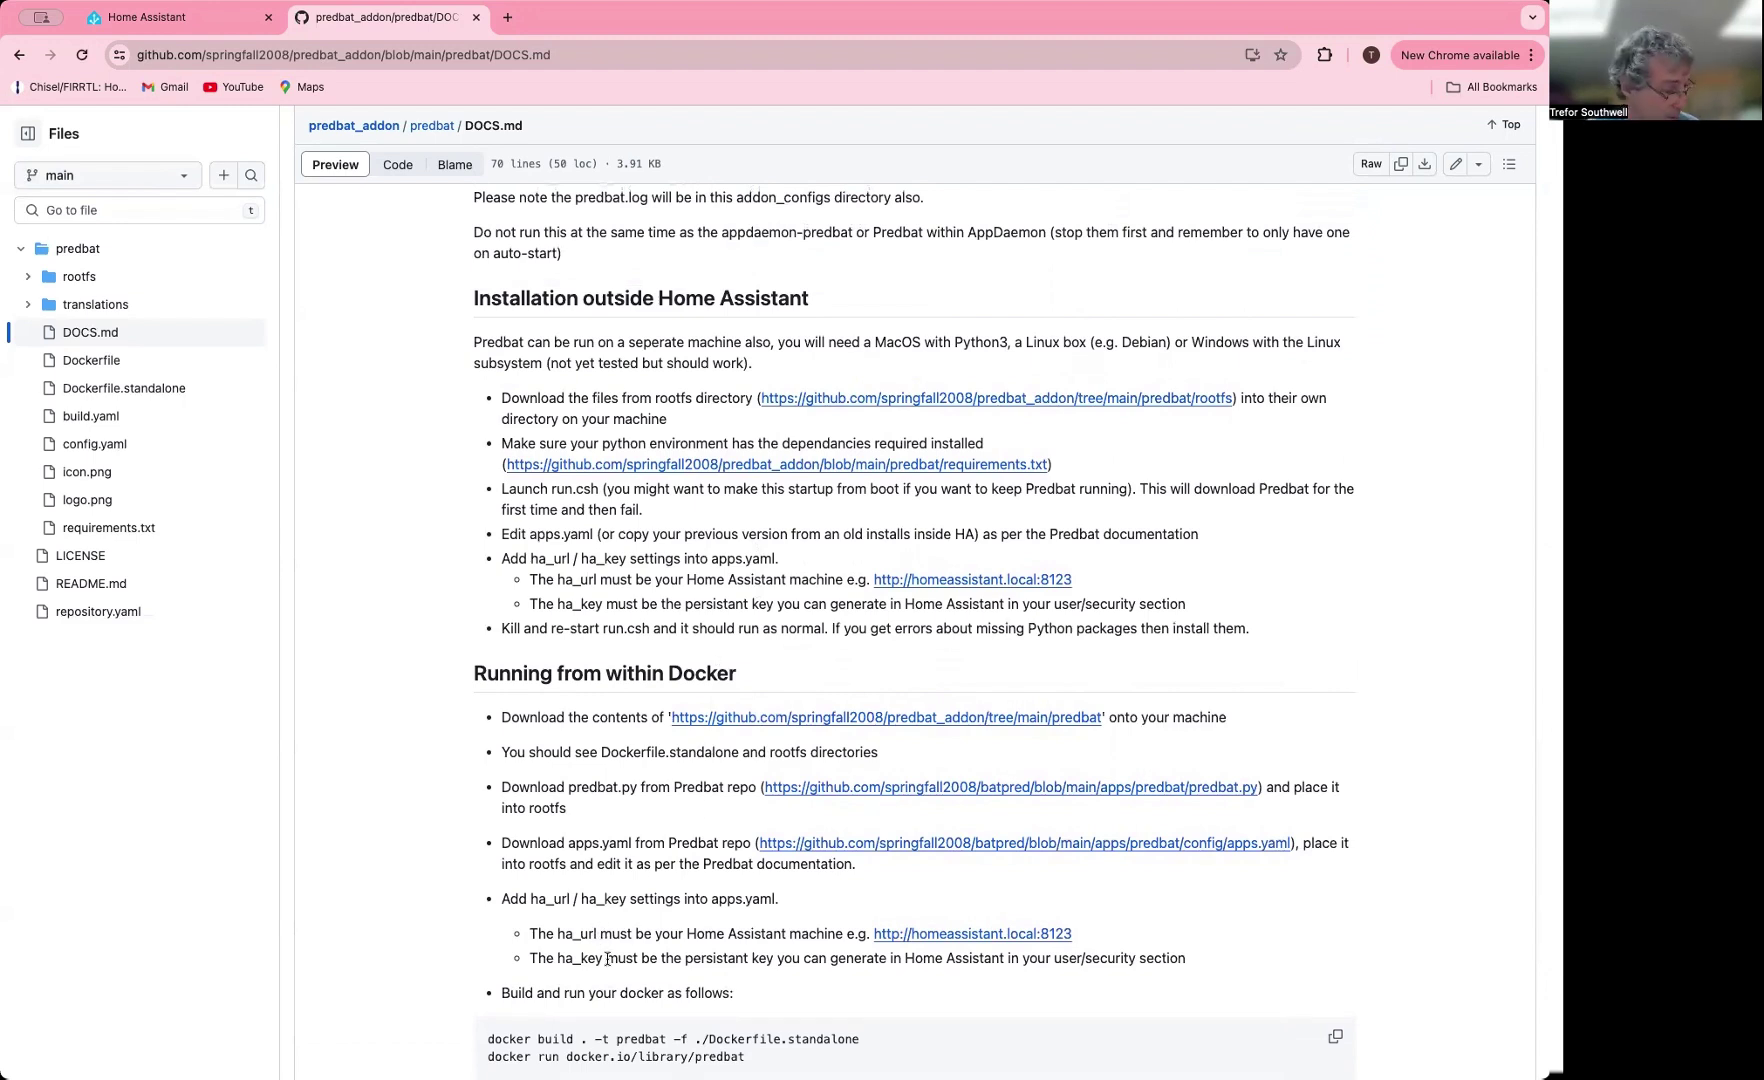
scroll(781, 663, up, 1)
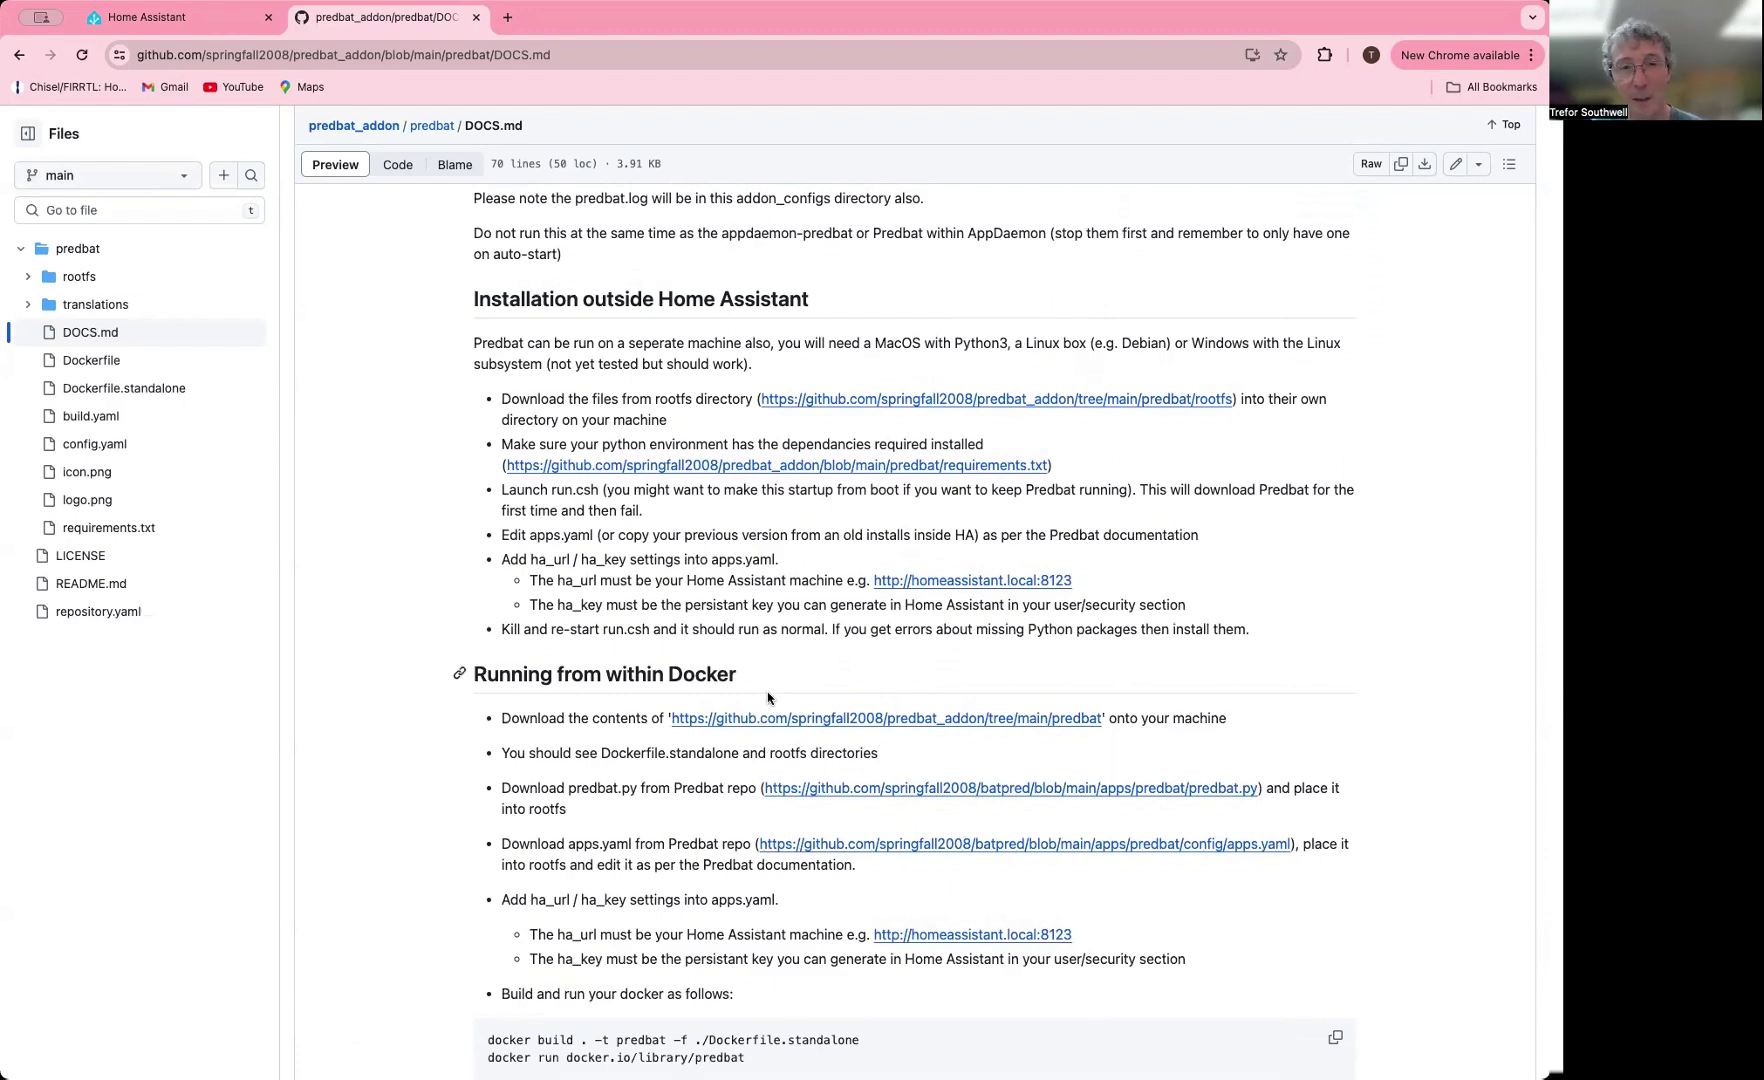
scroll(772, 694, up, 15)
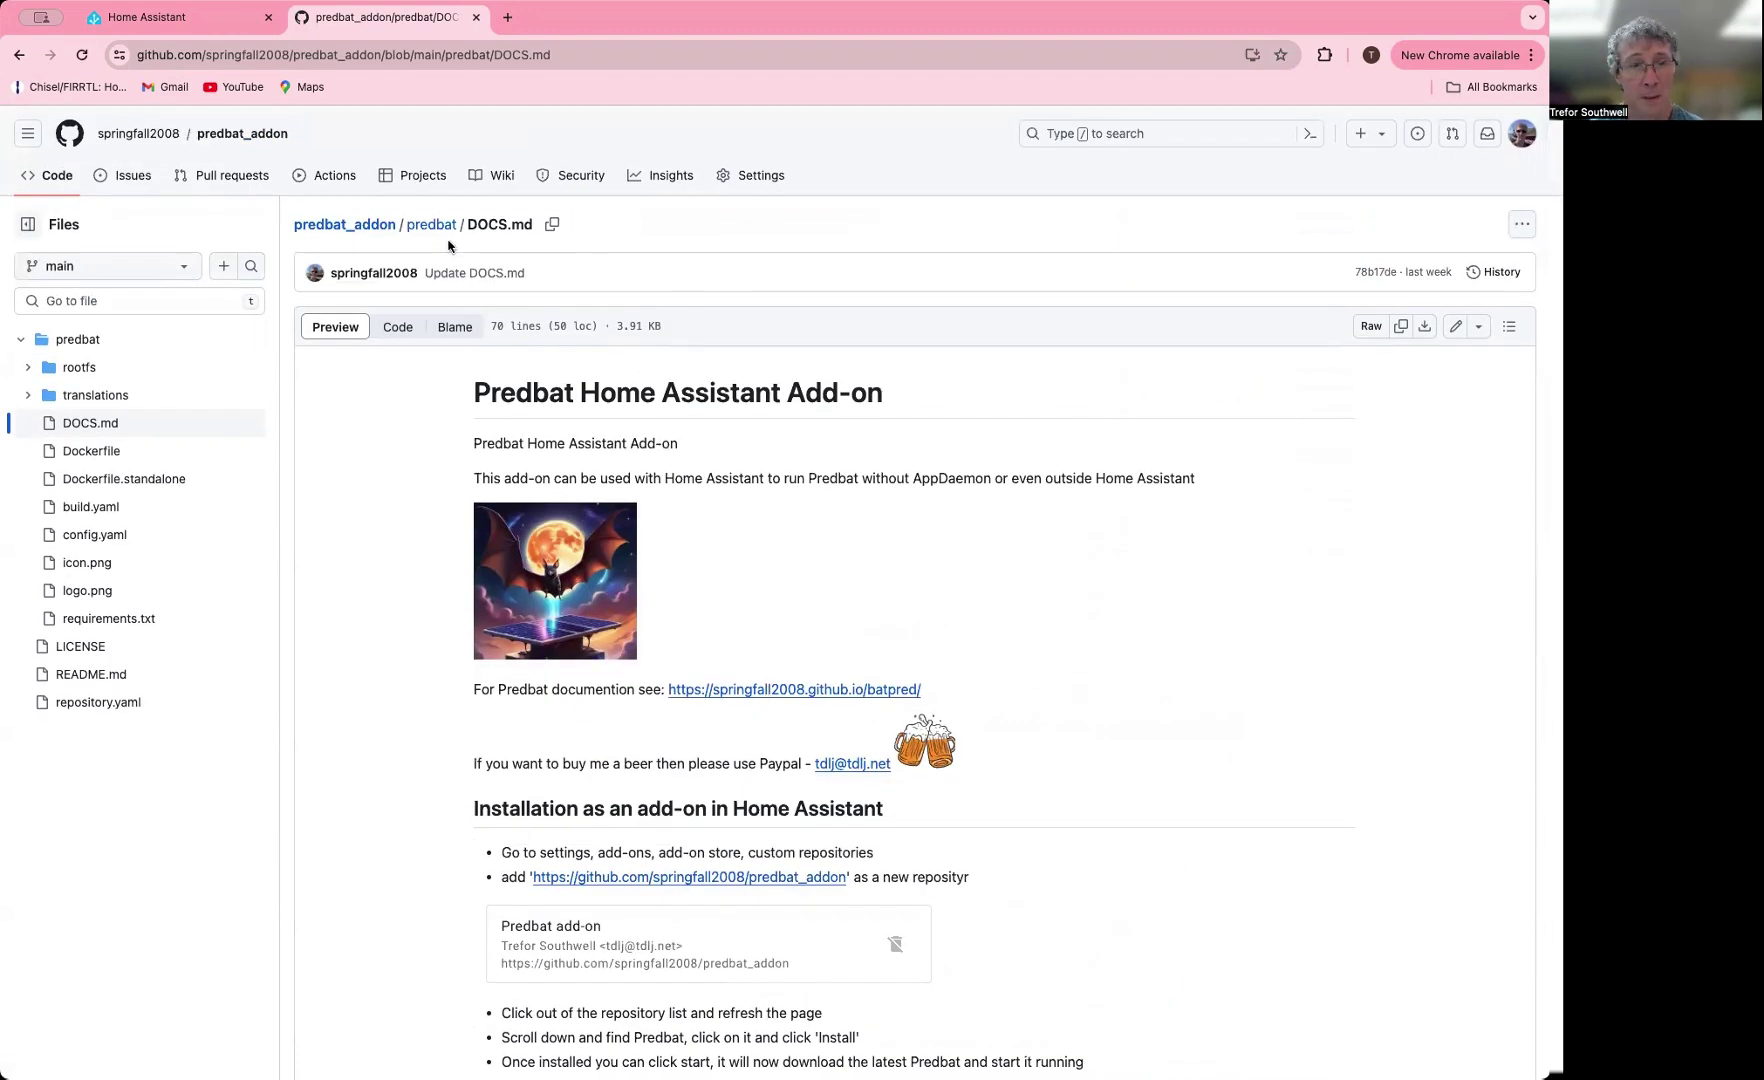
In File editor, browse from root into addon_configs, look inside 6adb4f0d_predbat, and return.
click(232, 22)
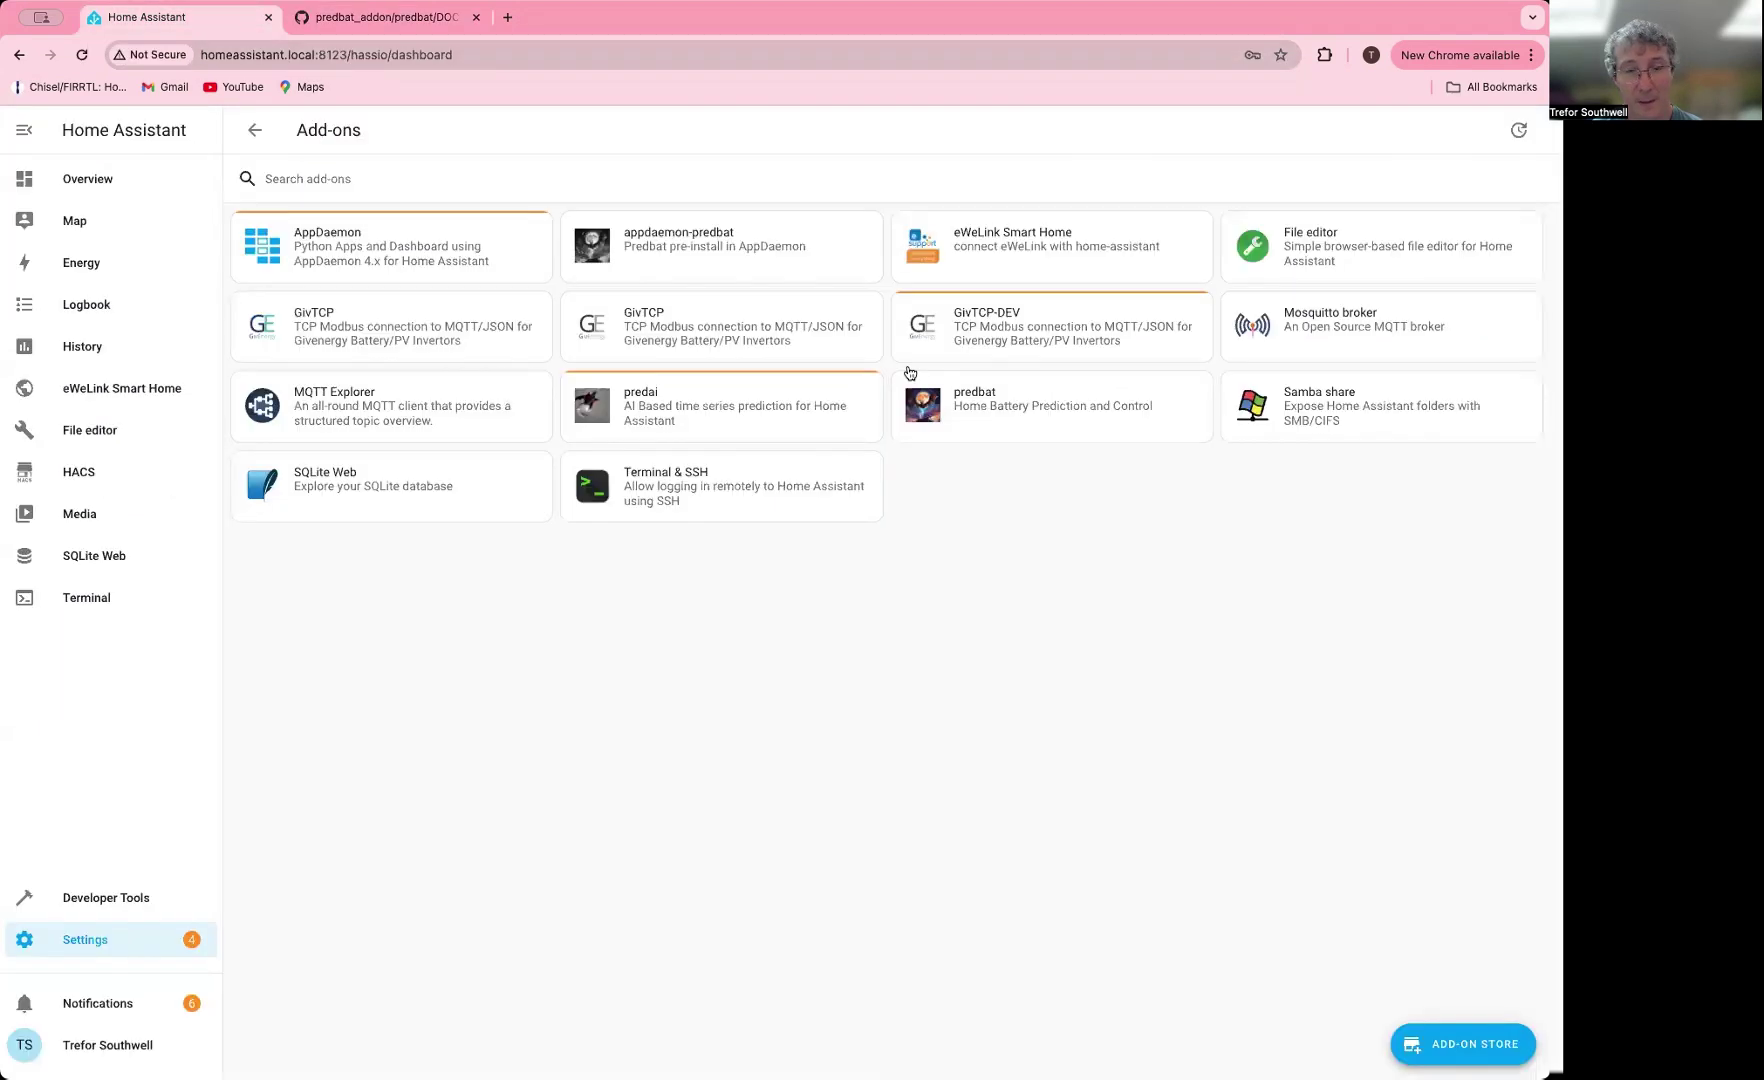
click(97, 433)
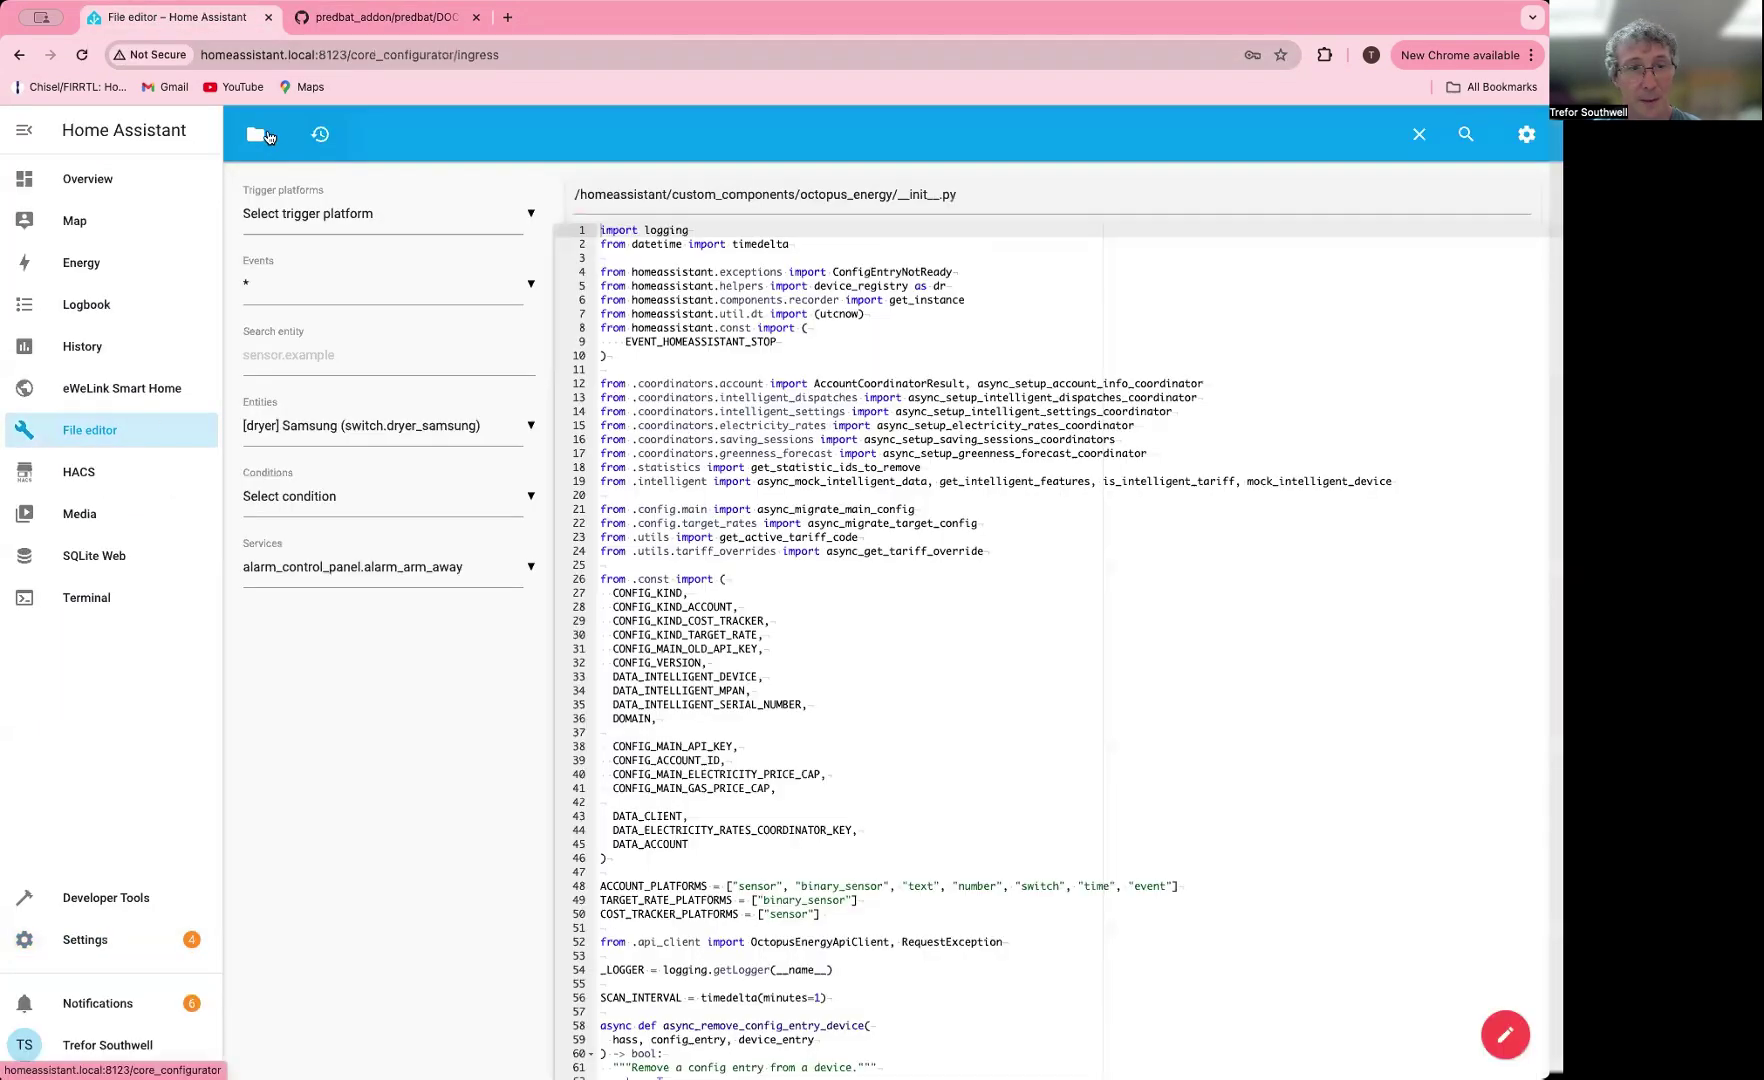
click(268, 135)
click(246, 189)
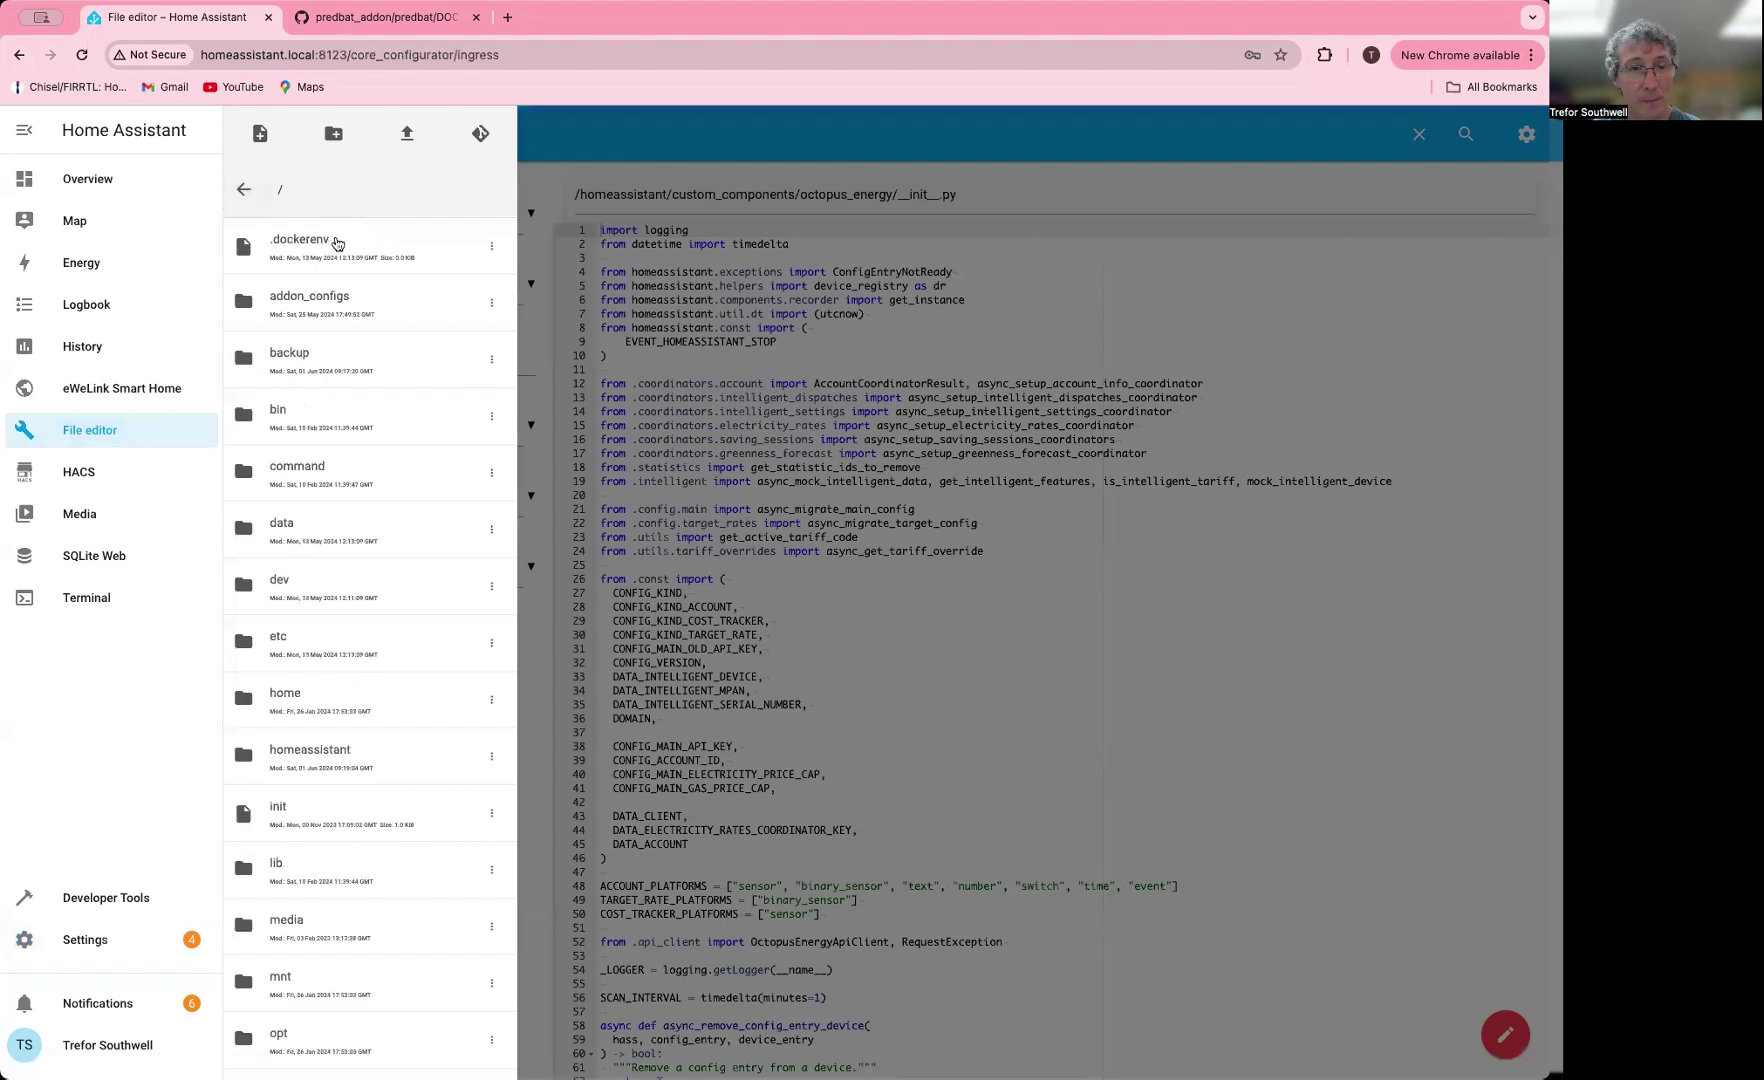
click(358, 305)
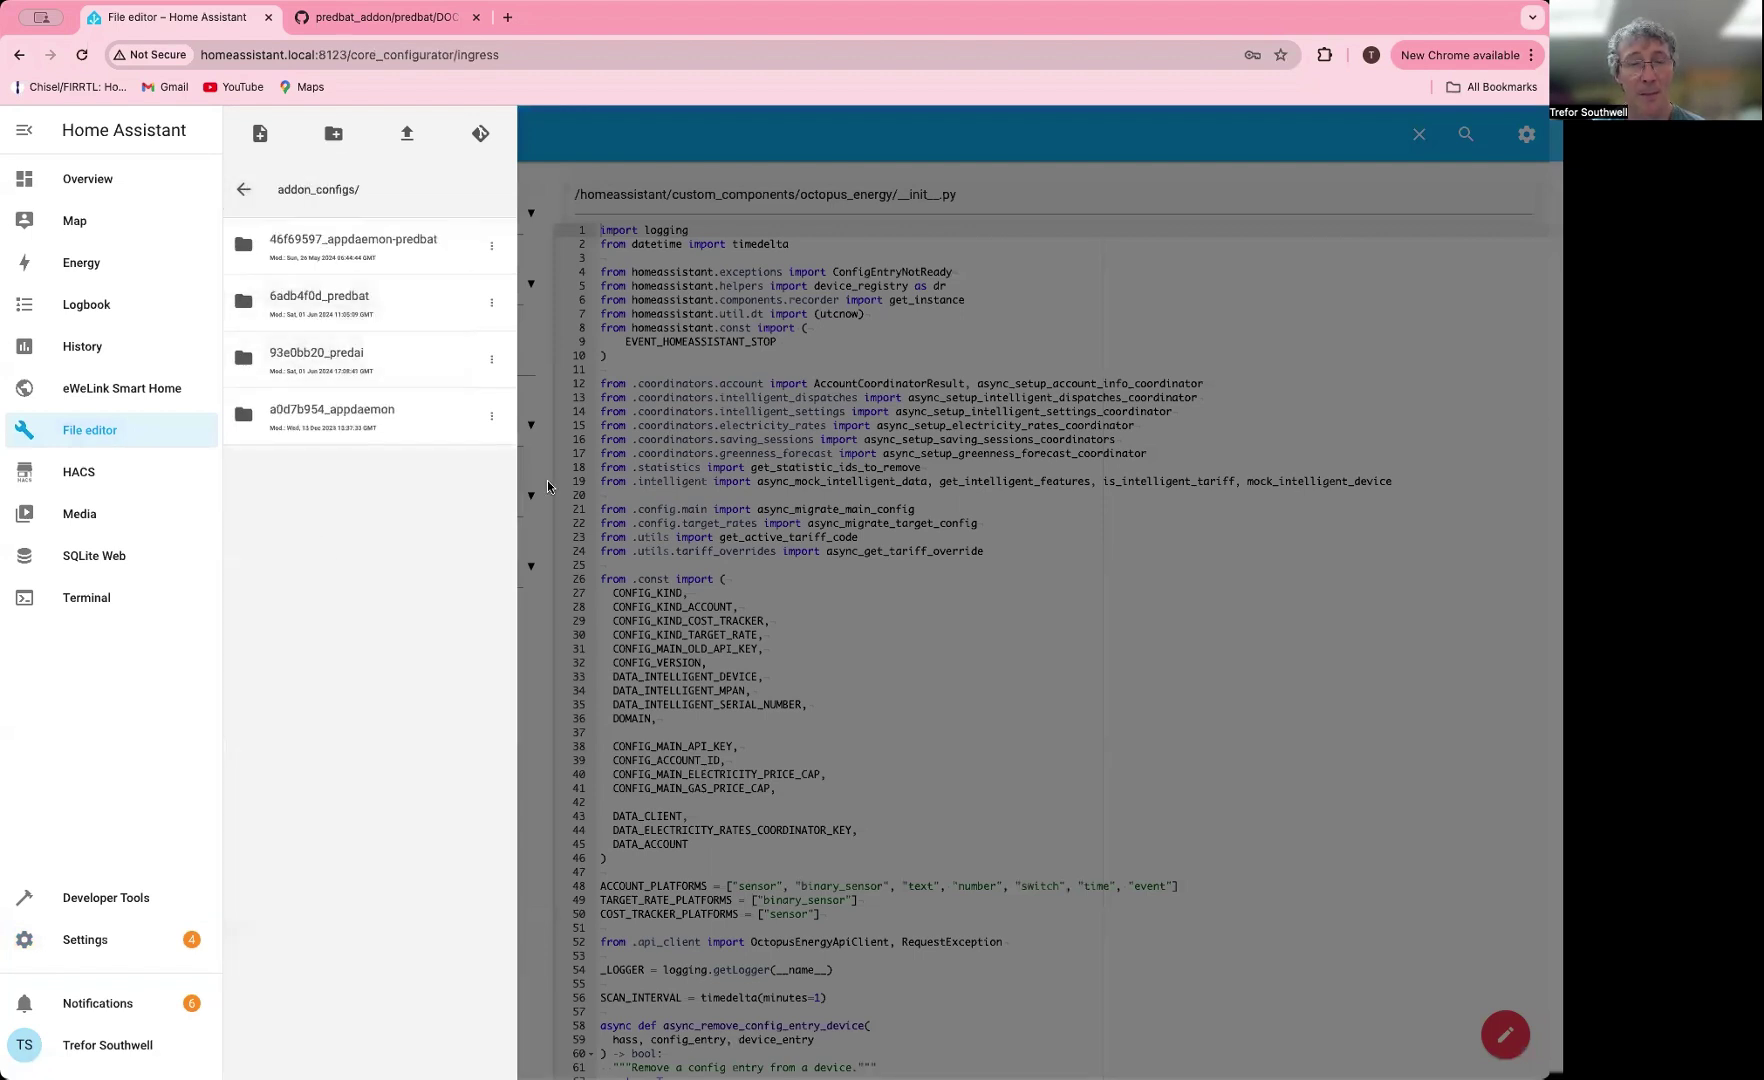
click(338, 300)
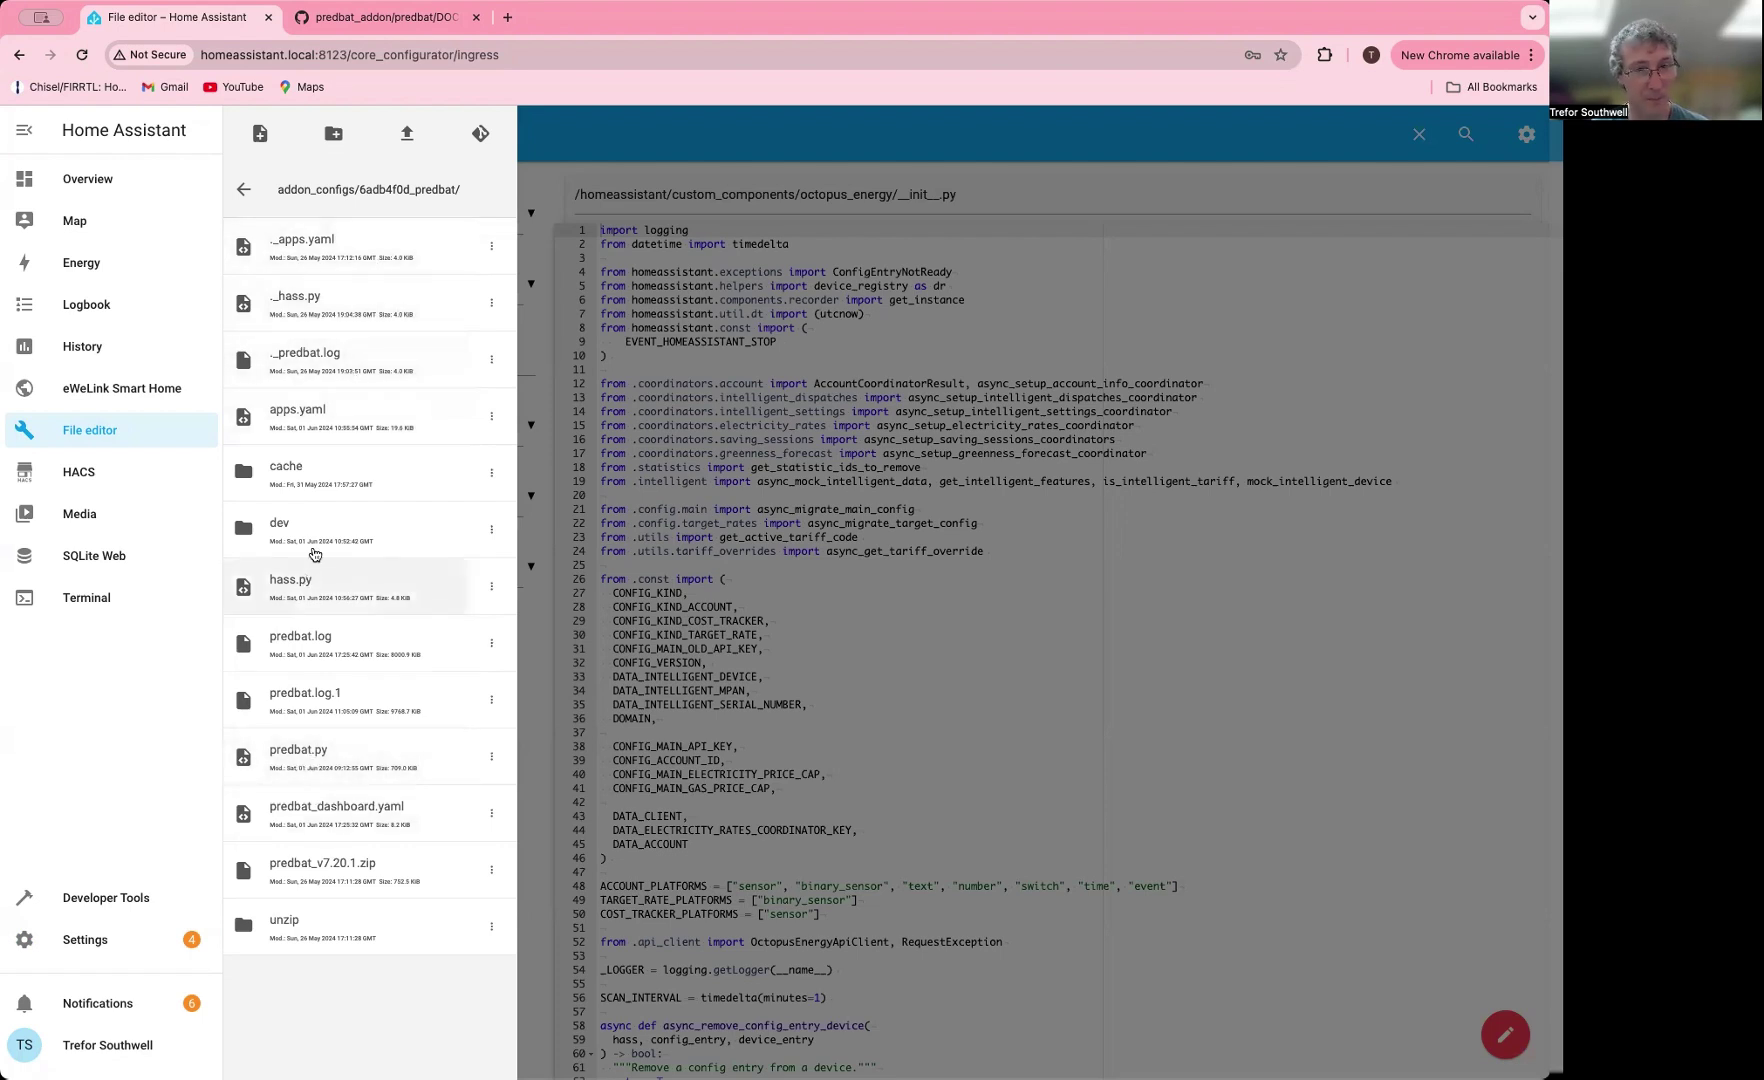
click(240, 190)
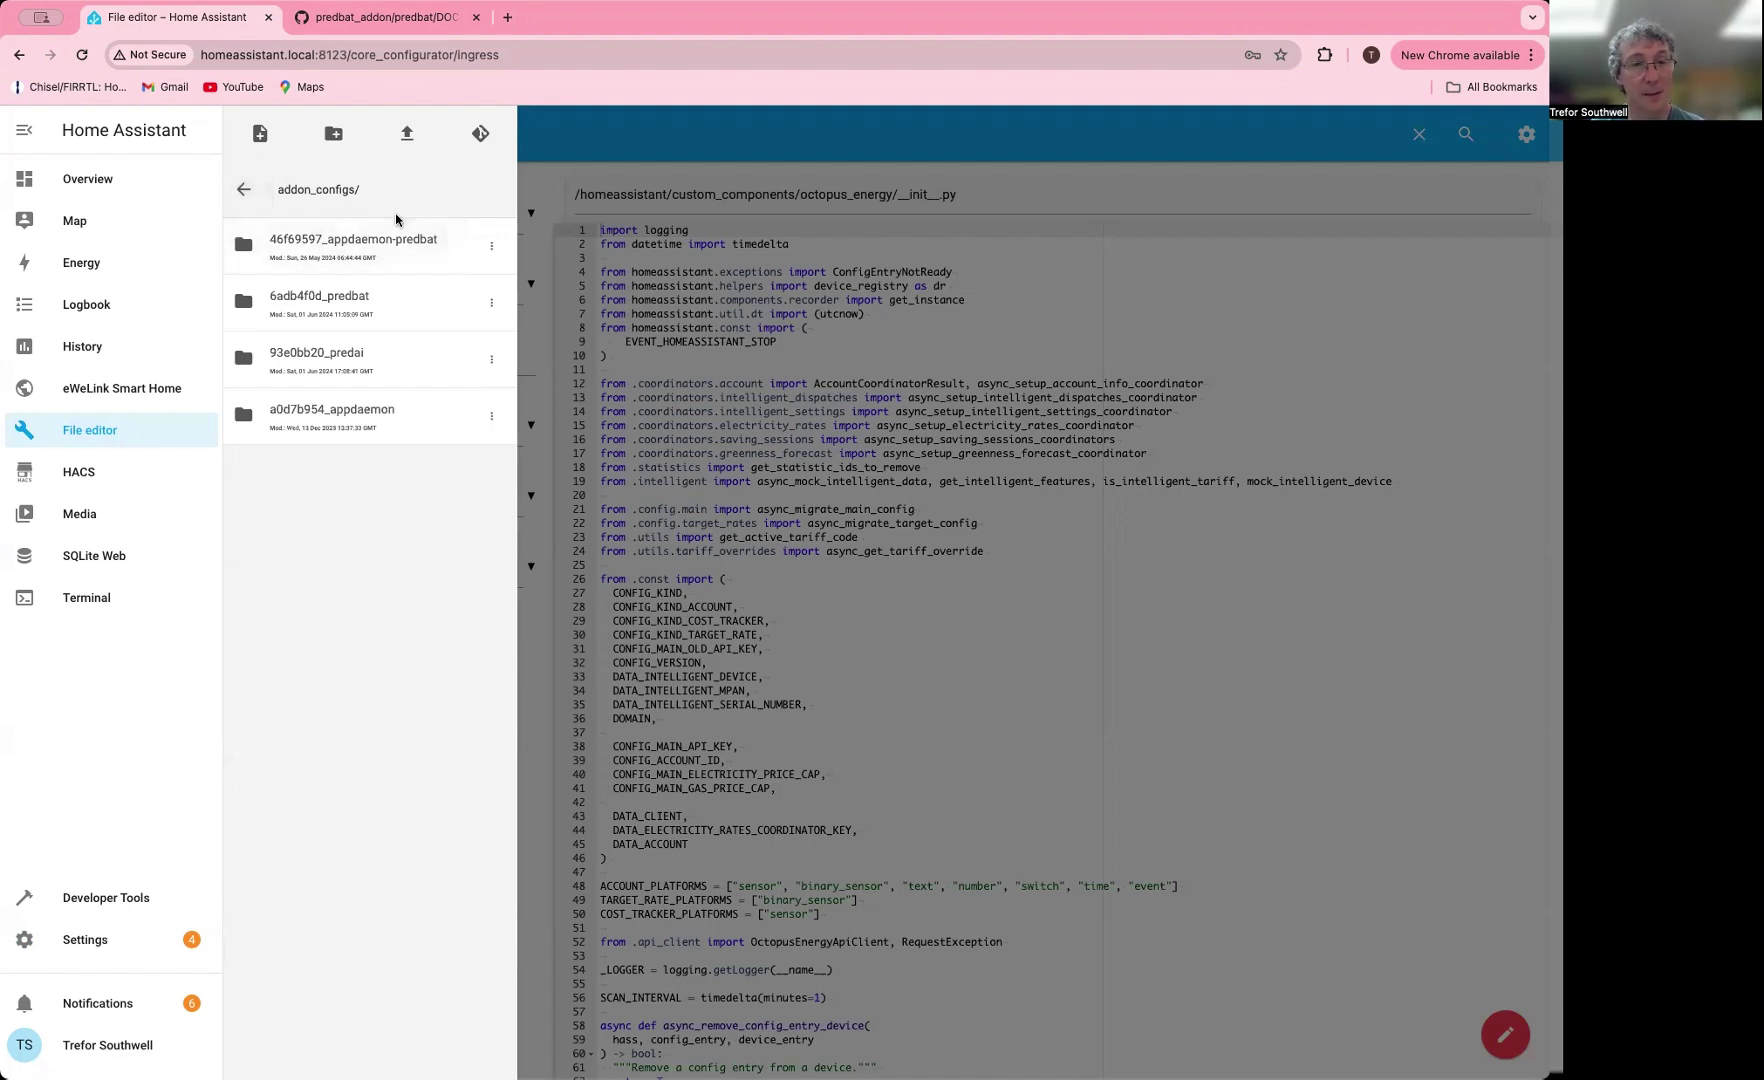
Look inside 46f69597_appdaemon-predbat and its apps subfolder, then return to addon_configs.
click(395, 240)
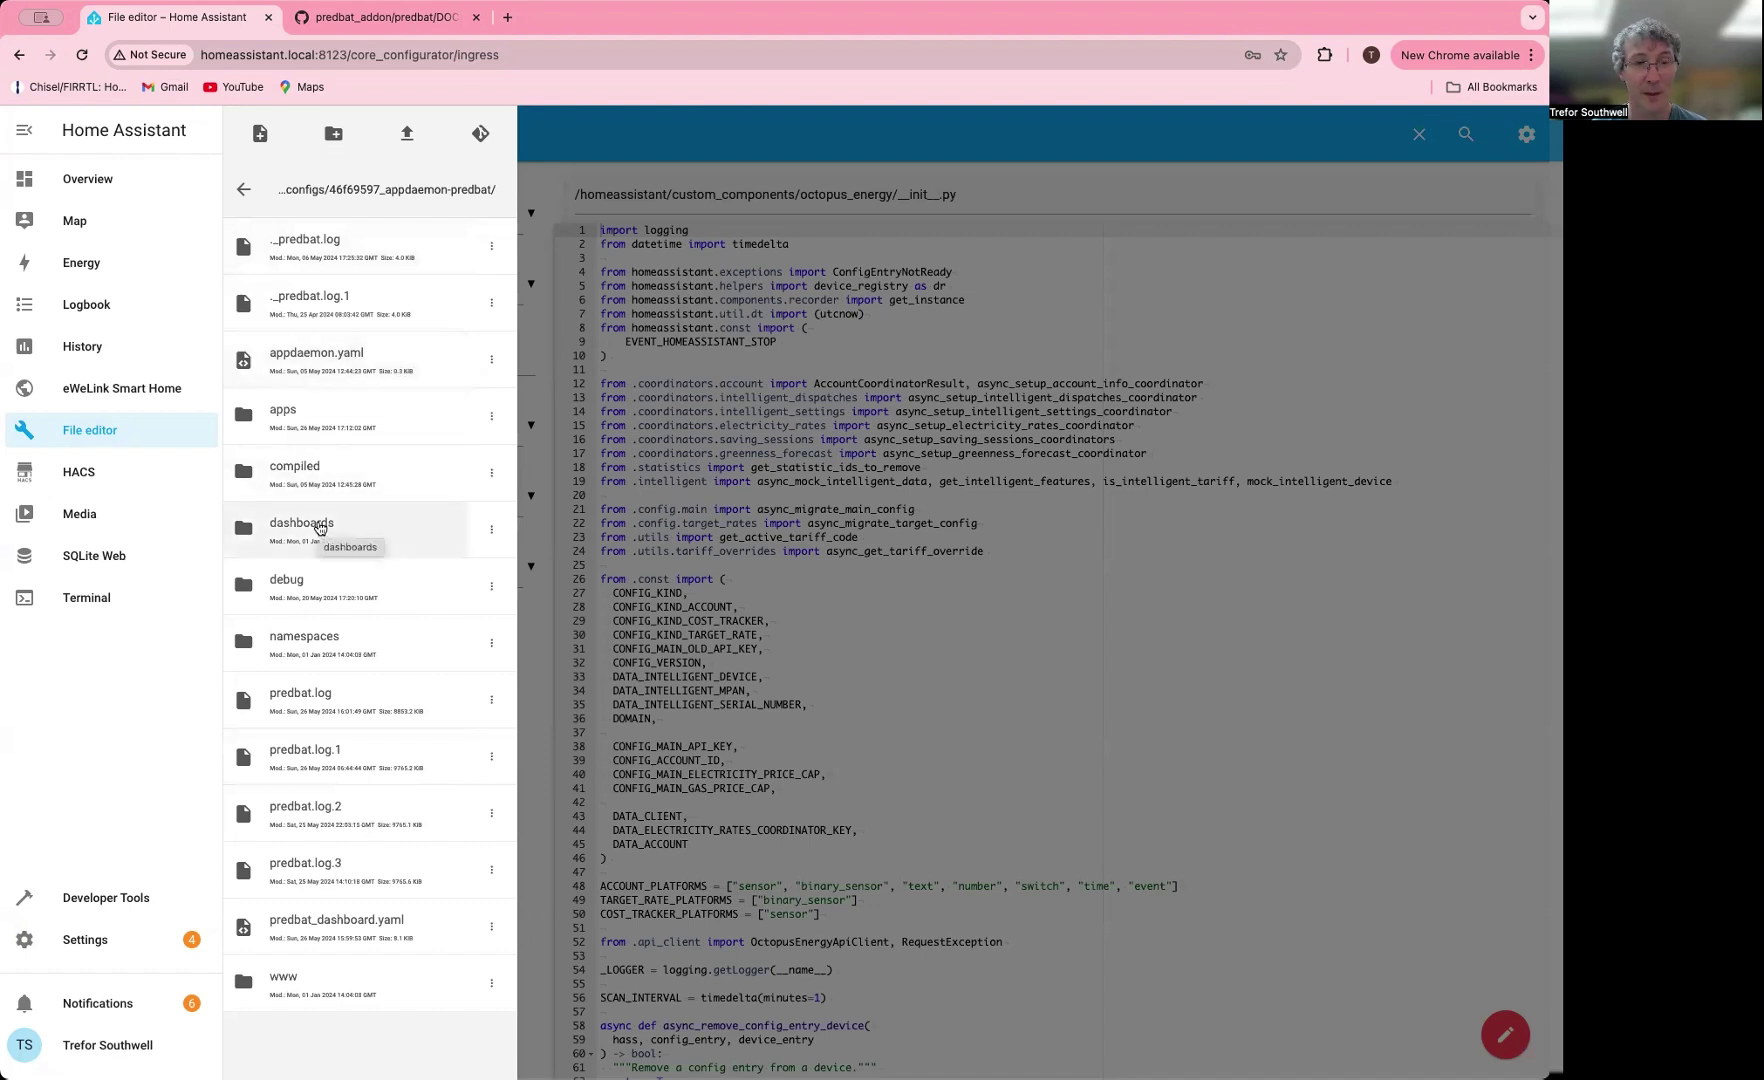
click(328, 414)
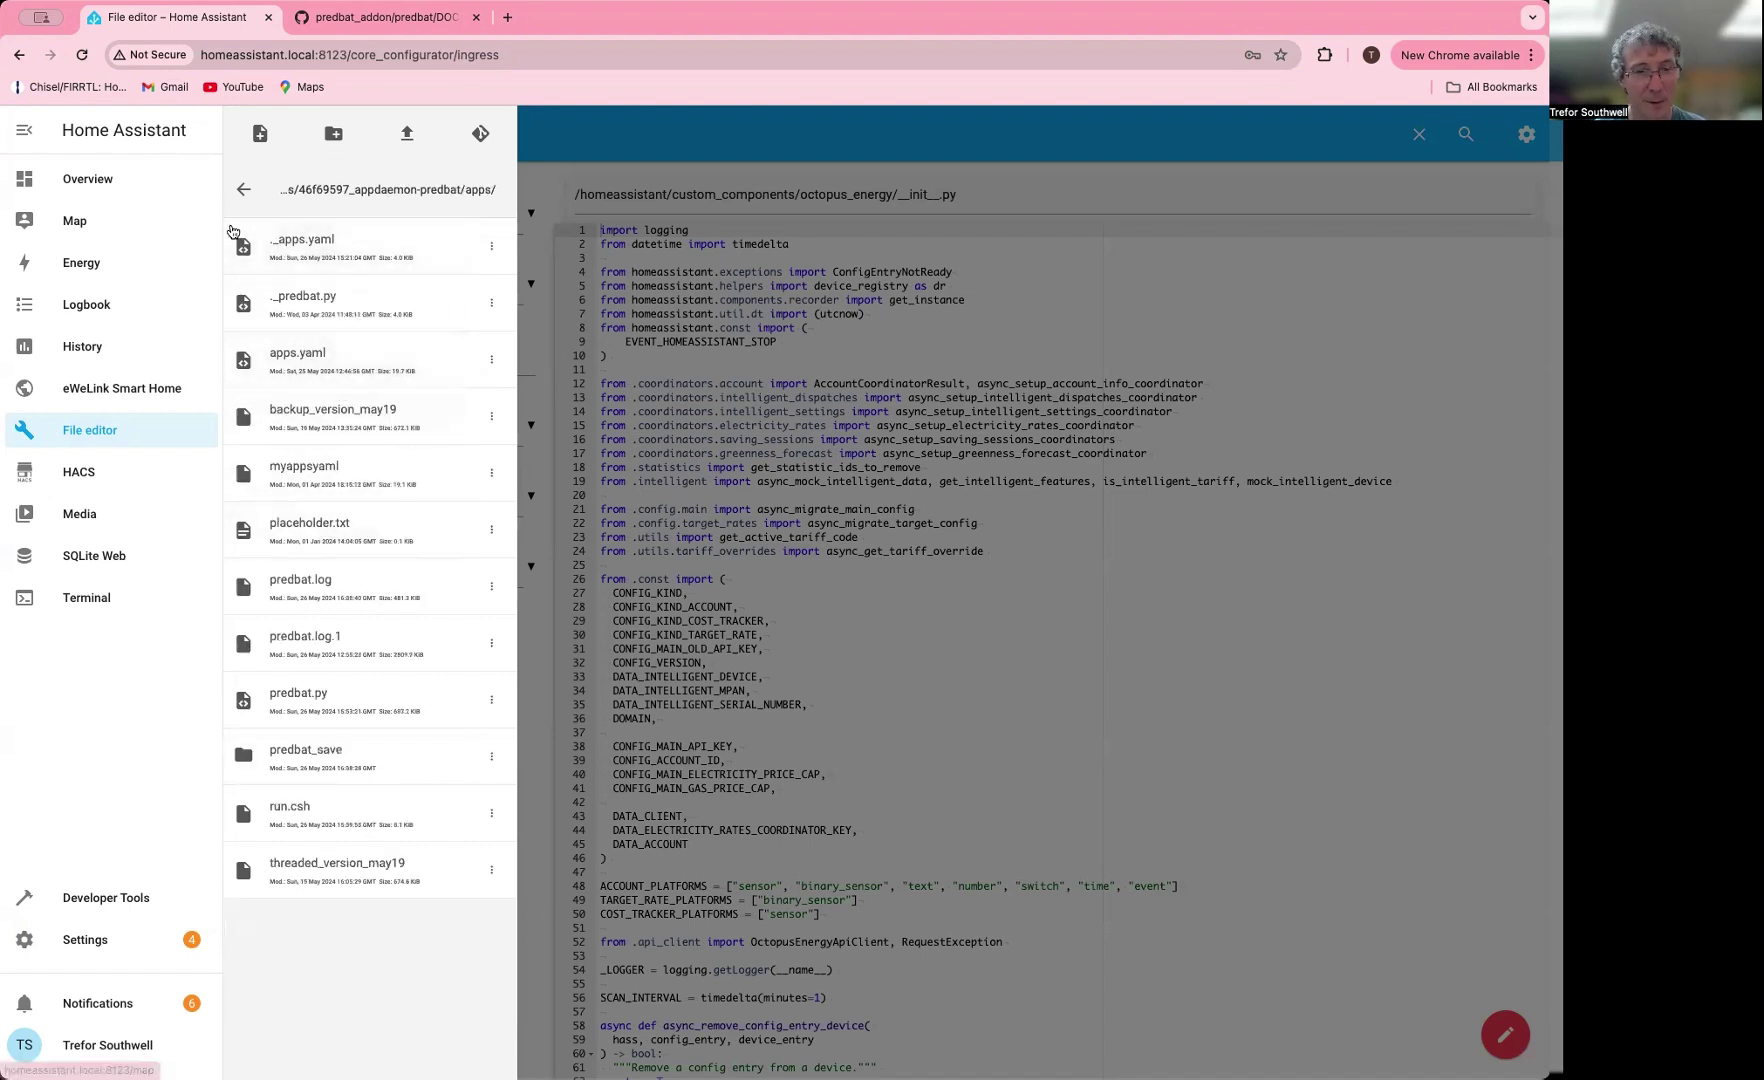
click(243, 189)
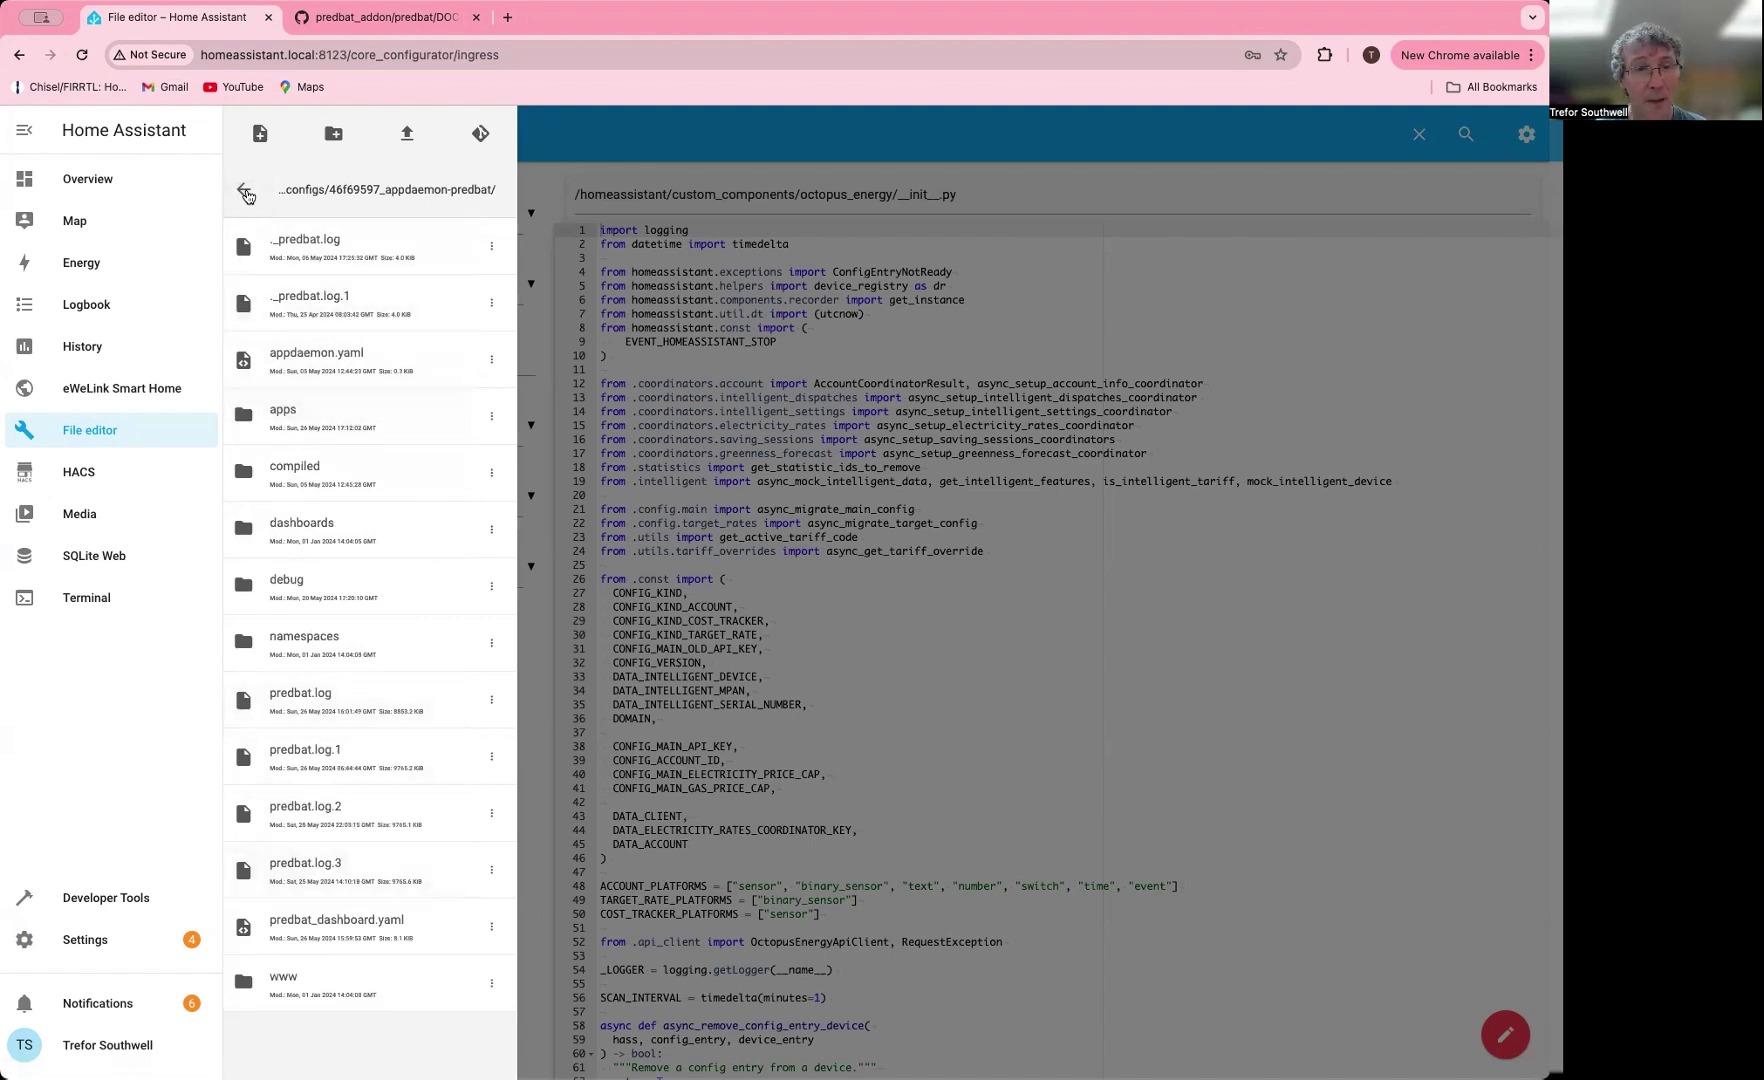
click(245, 191)
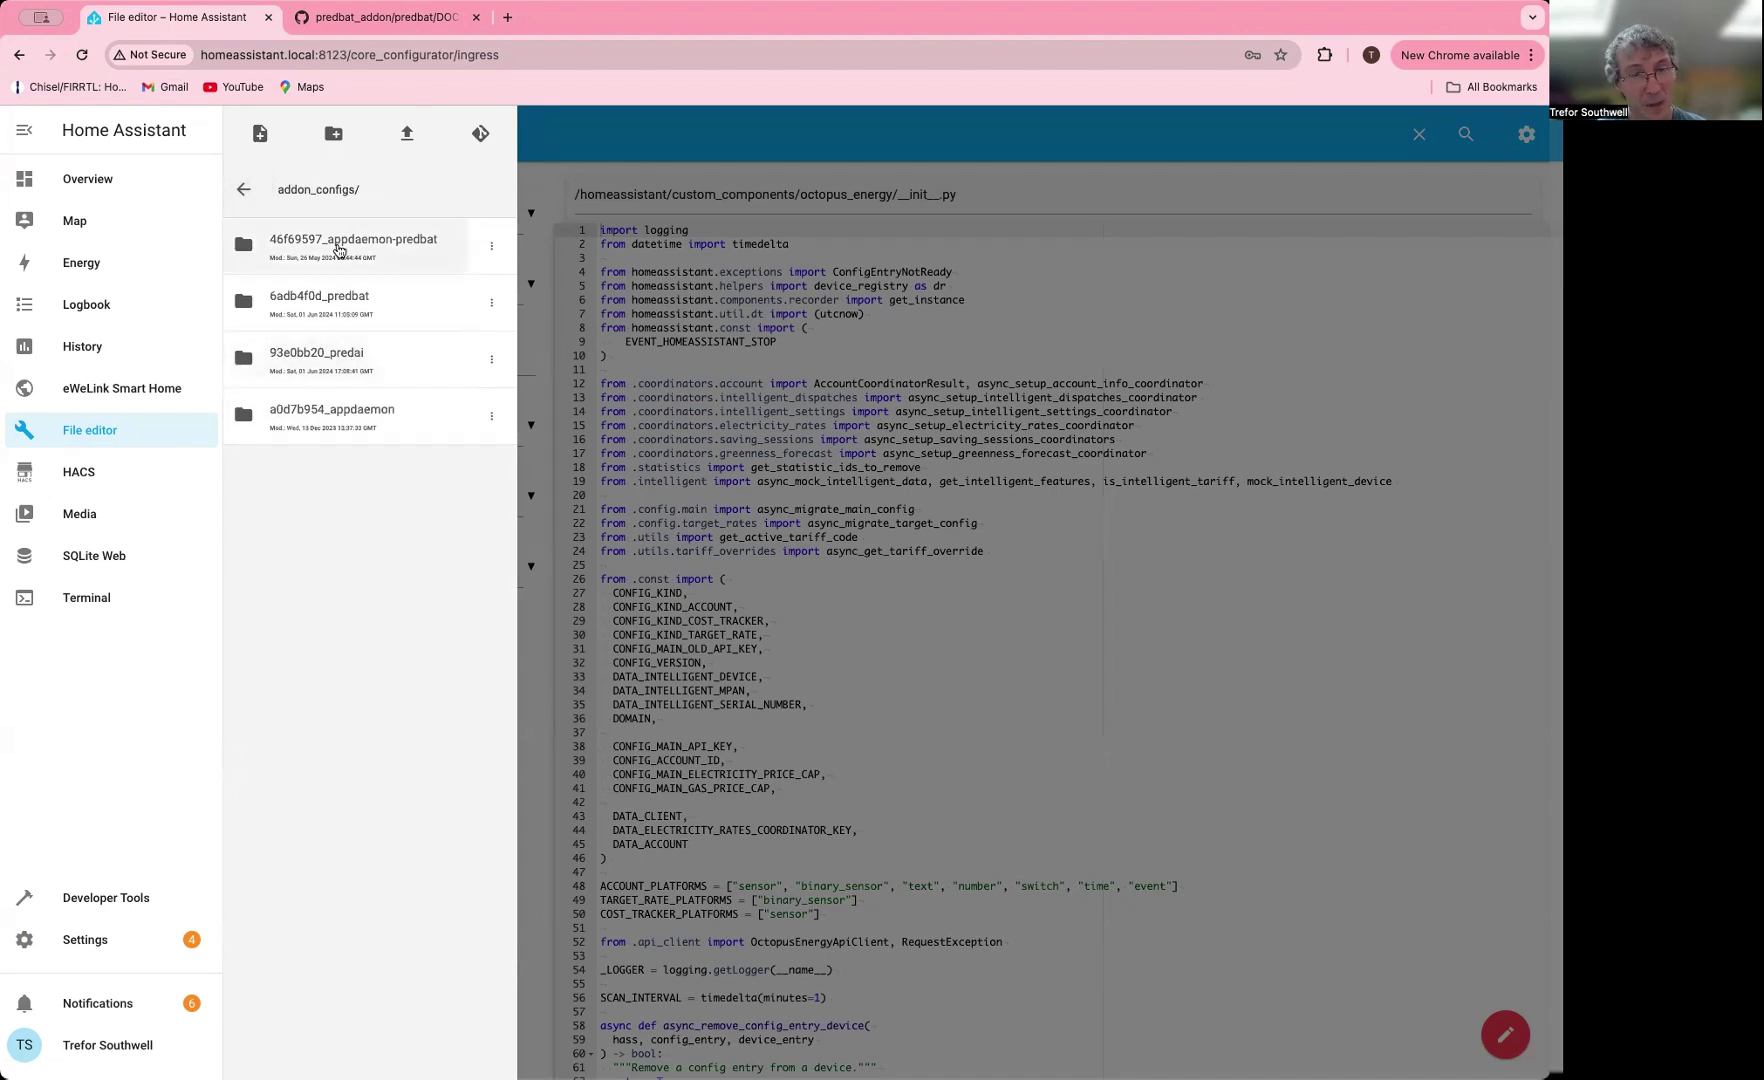
Check the 93e0bb20_predai and a0d7b954_appdaemon folders, go back to root, and close the browser.
click(336, 365)
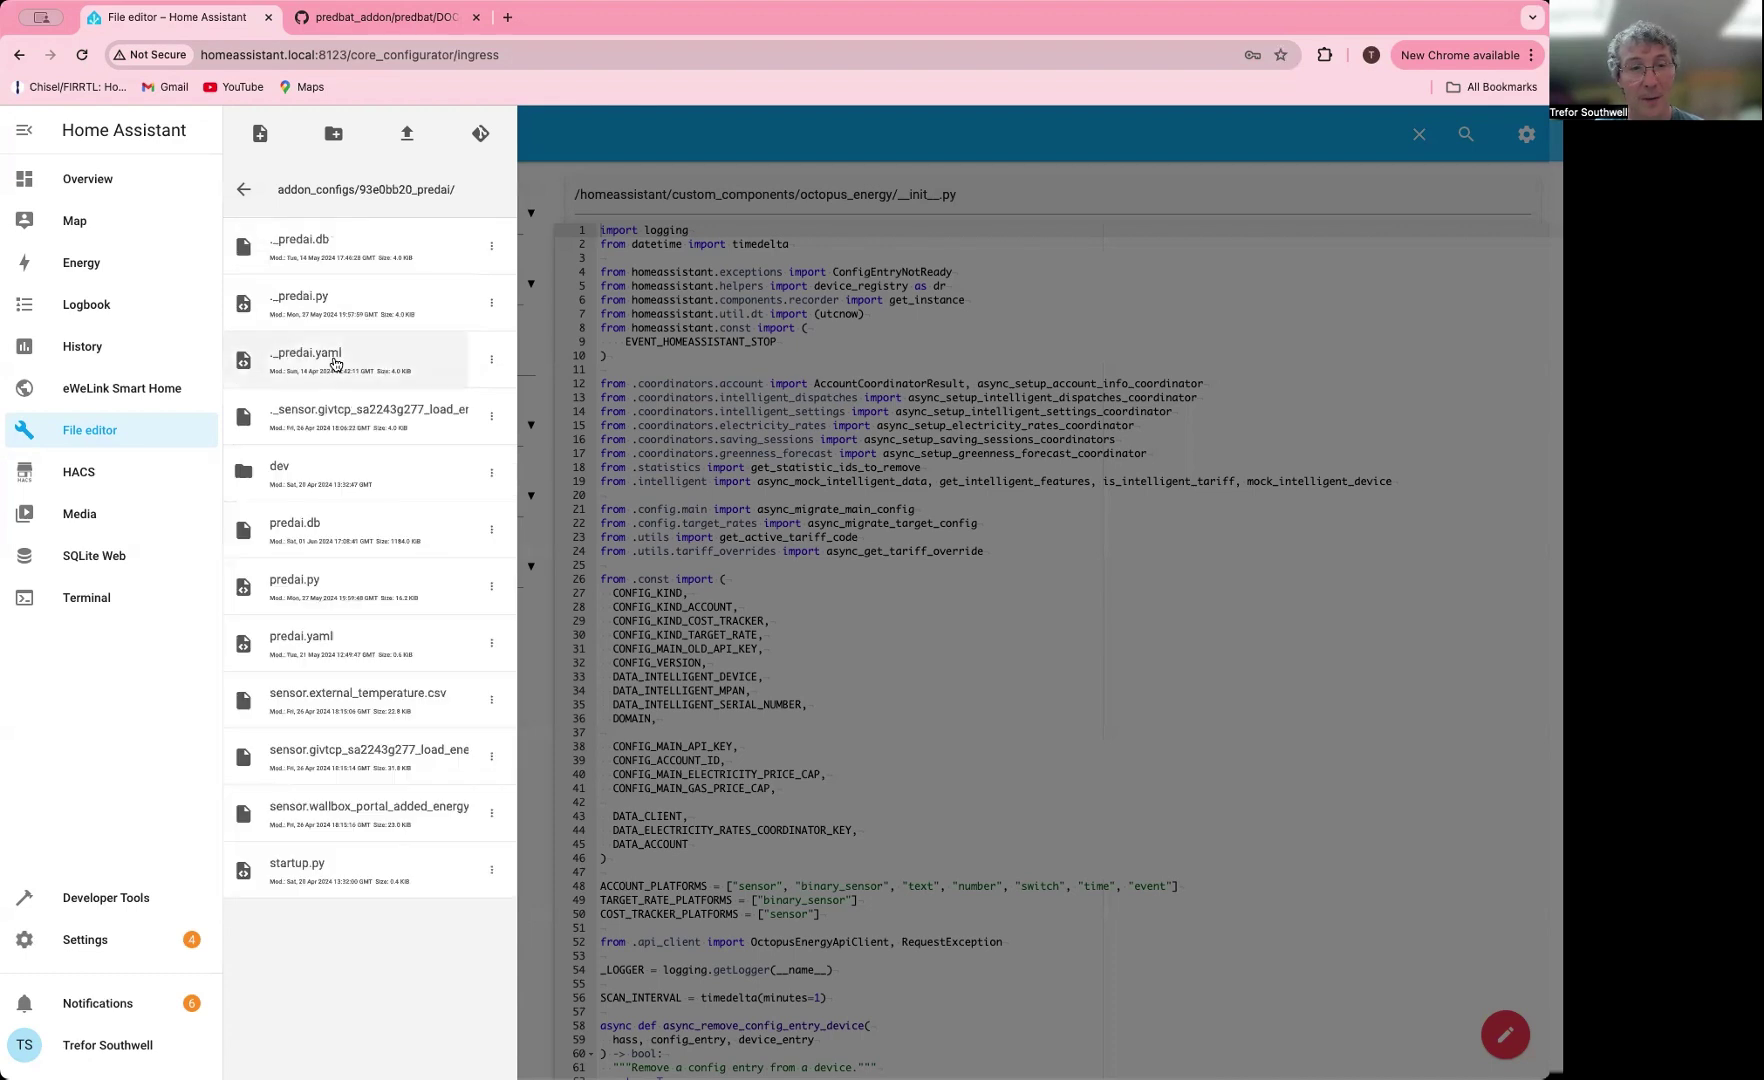
click(244, 192)
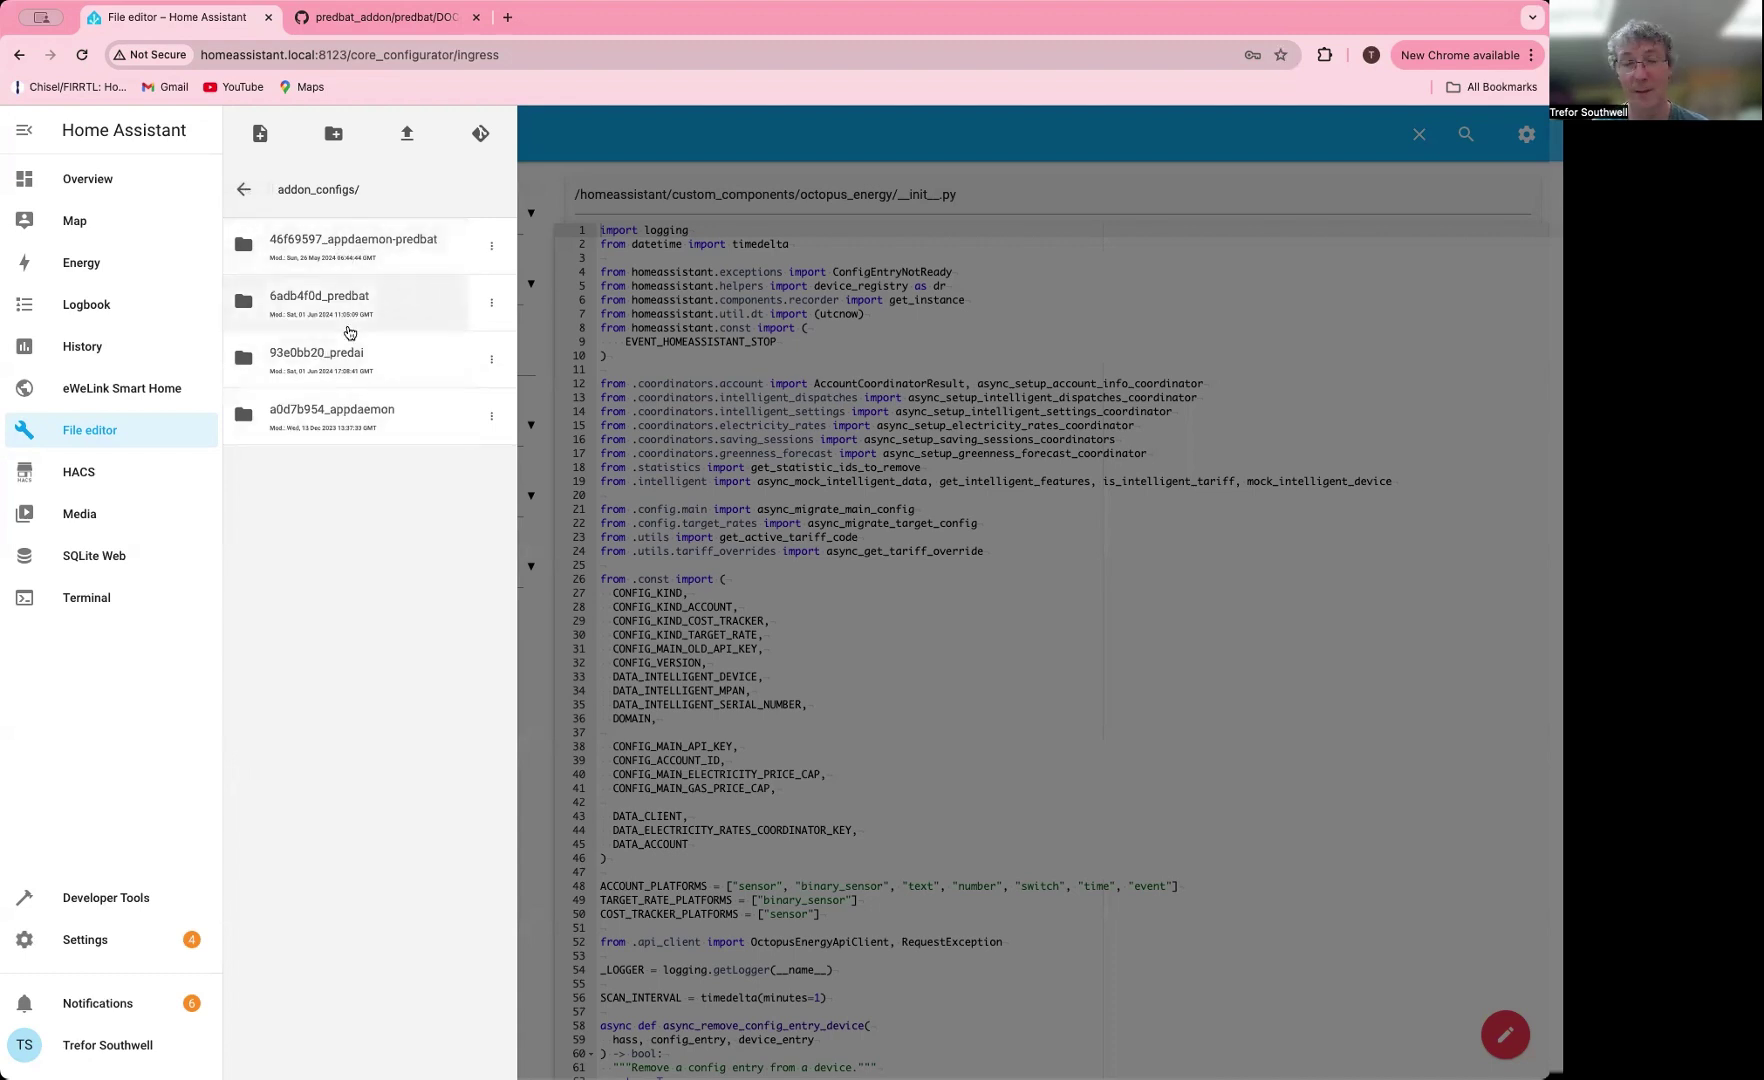
click(346, 415)
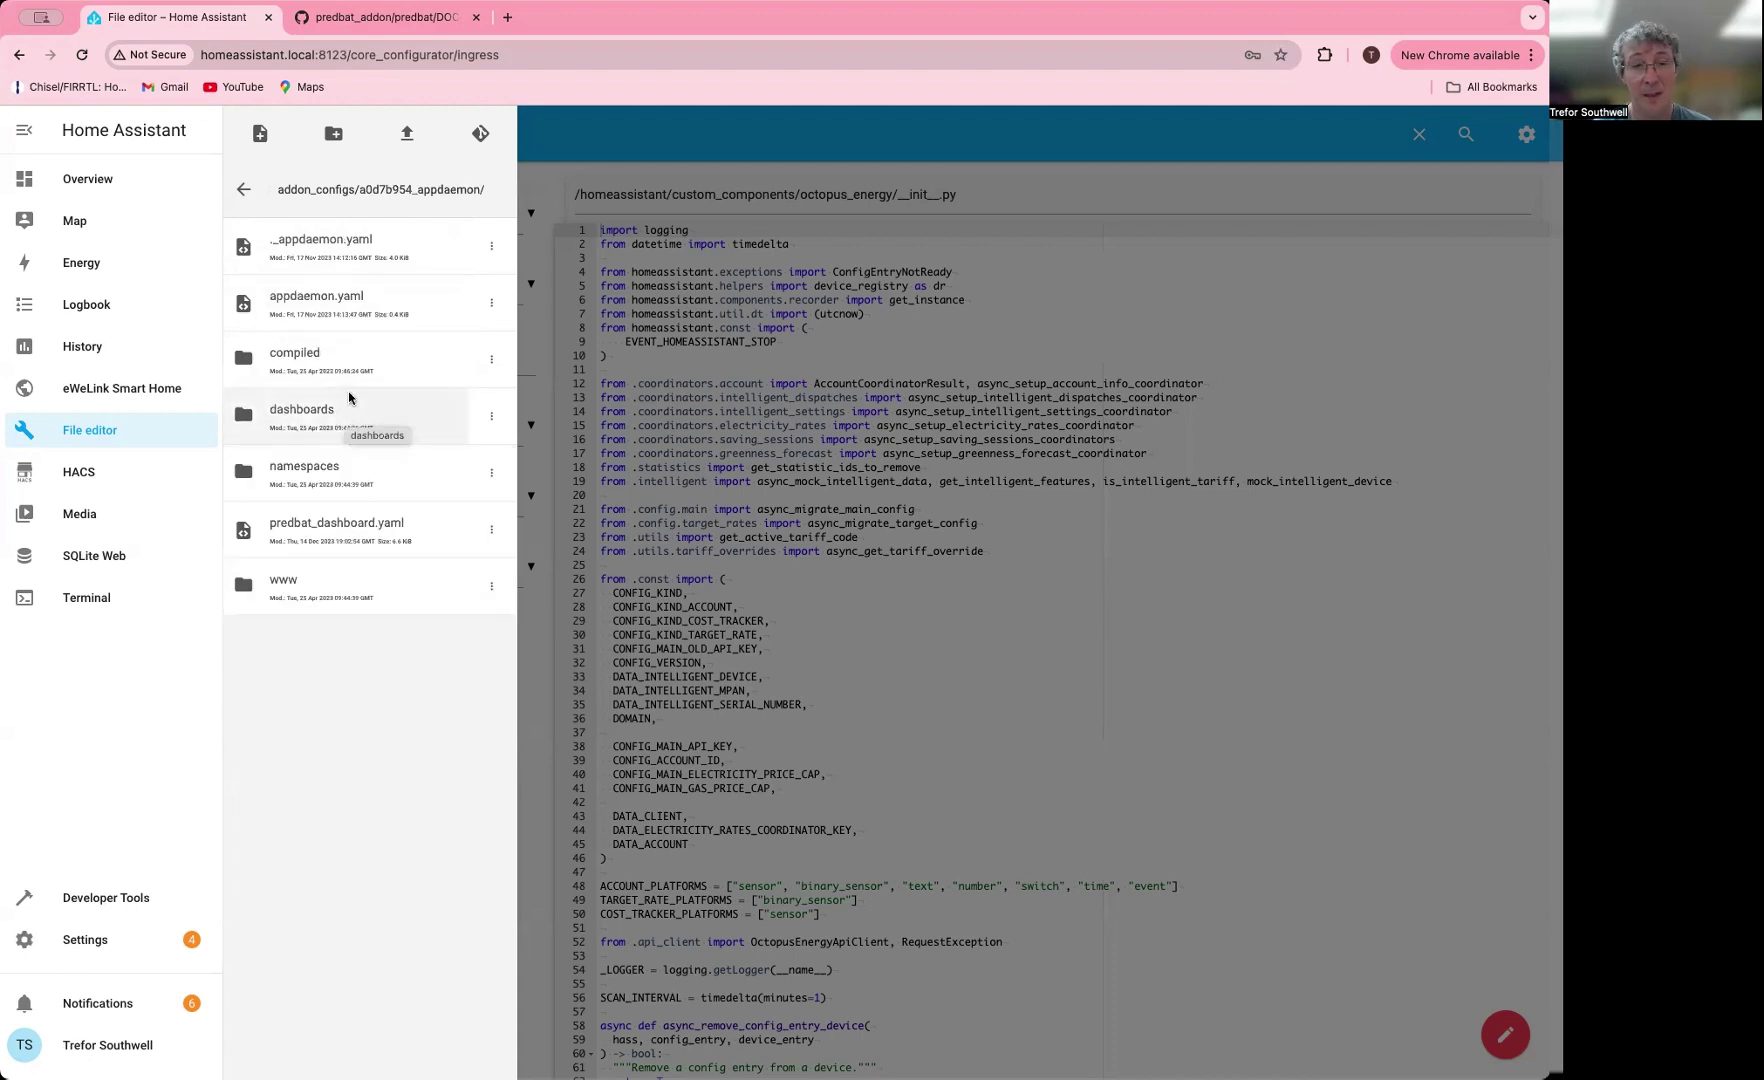
click(242, 190)
click(241, 192)
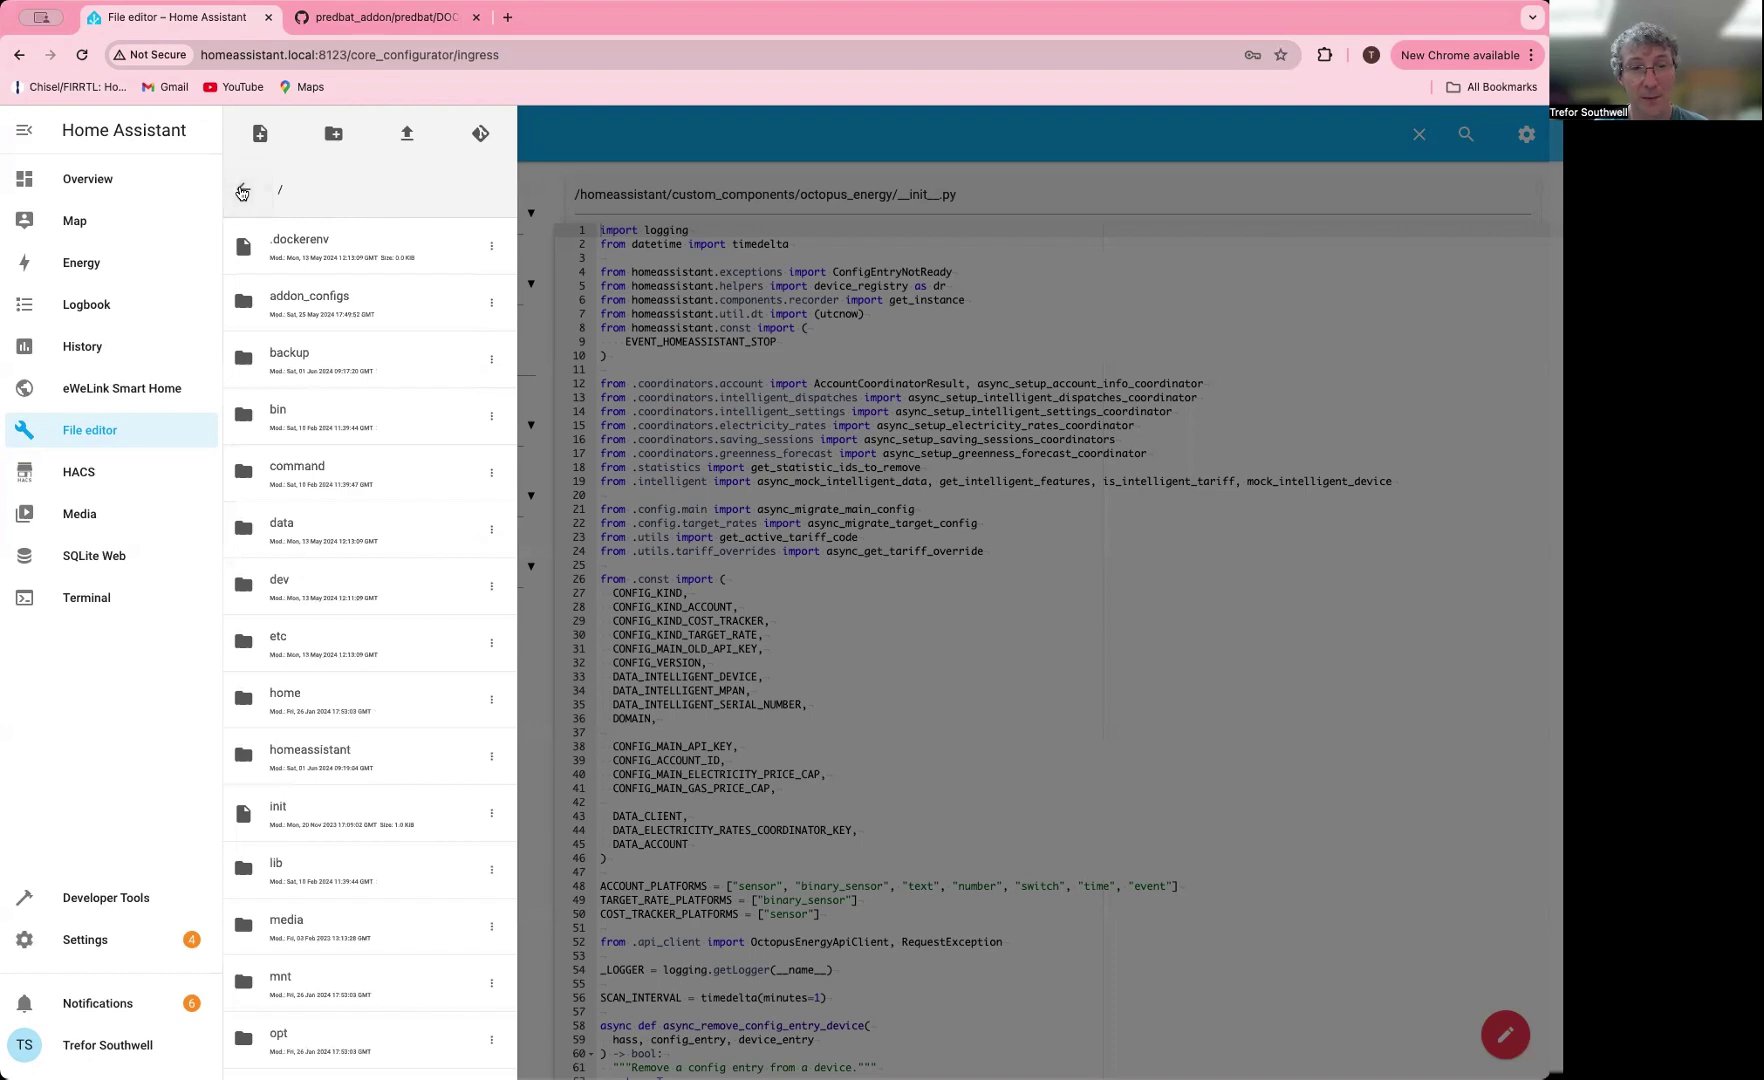
click(900, 478)
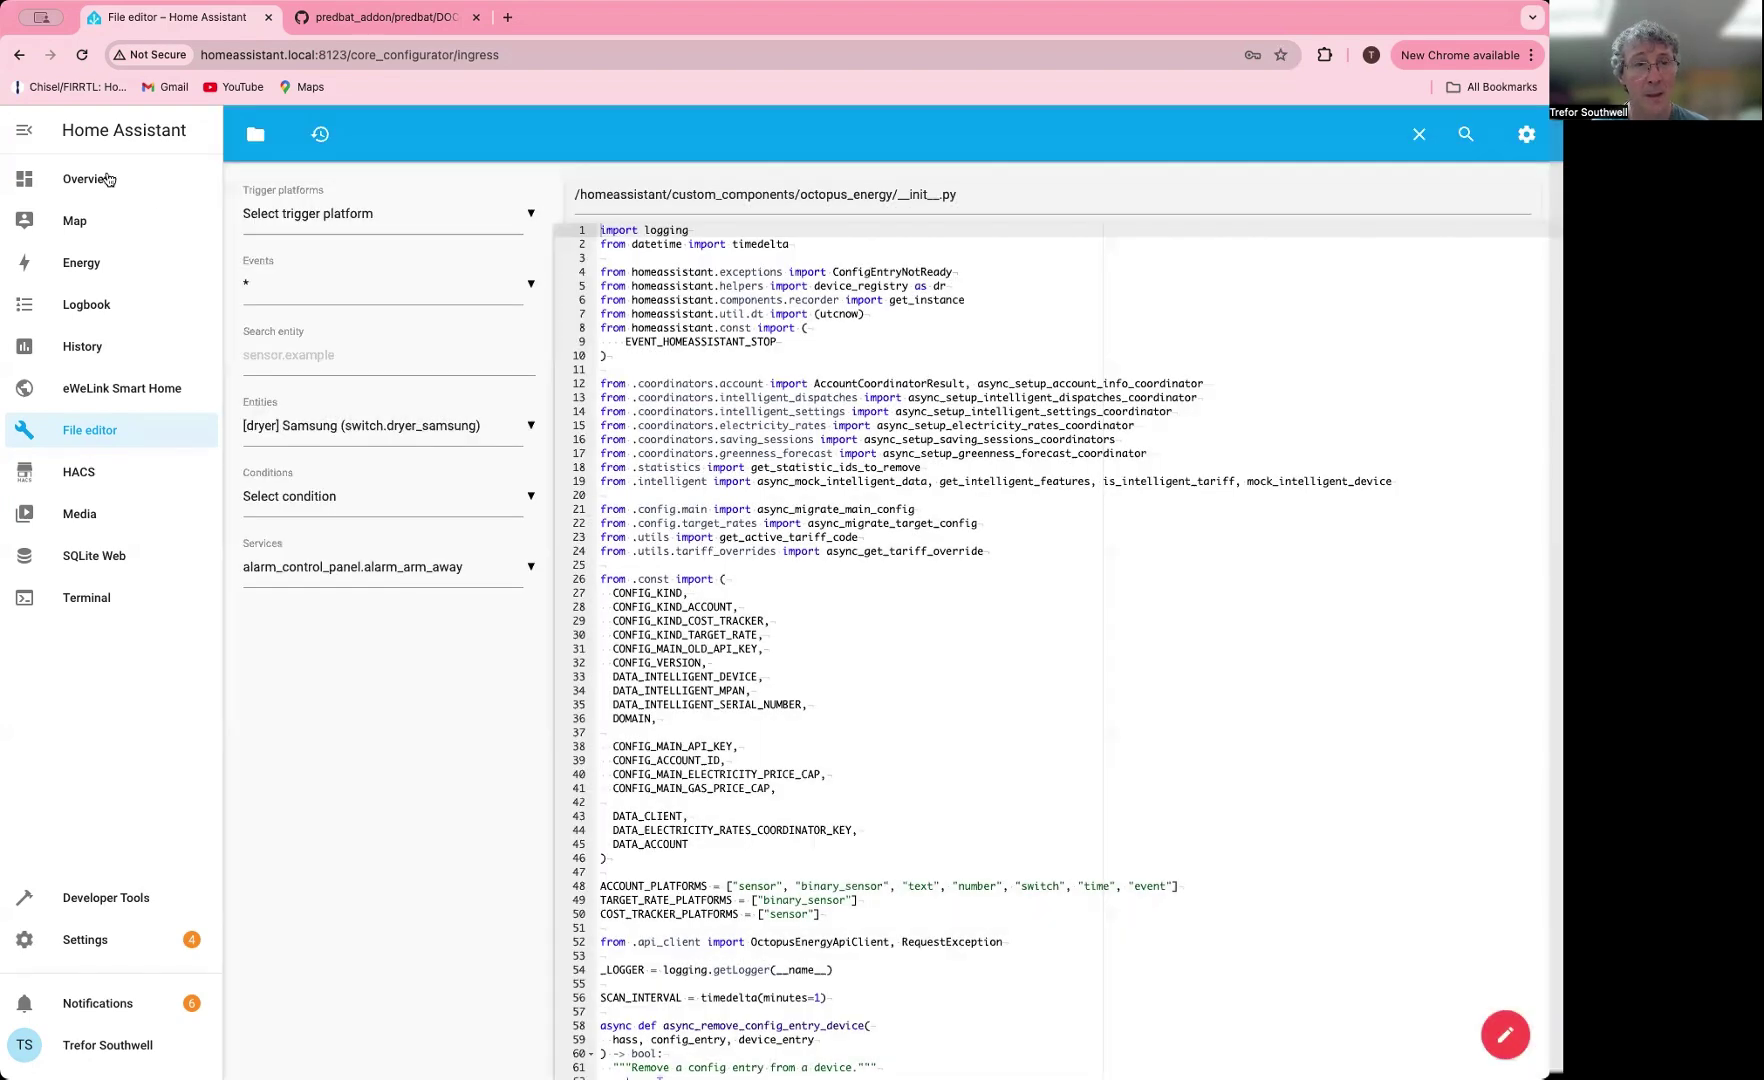
Show the predbat add-on's log under Settings > System > Logs, then return to File editor.
click(108, 179)
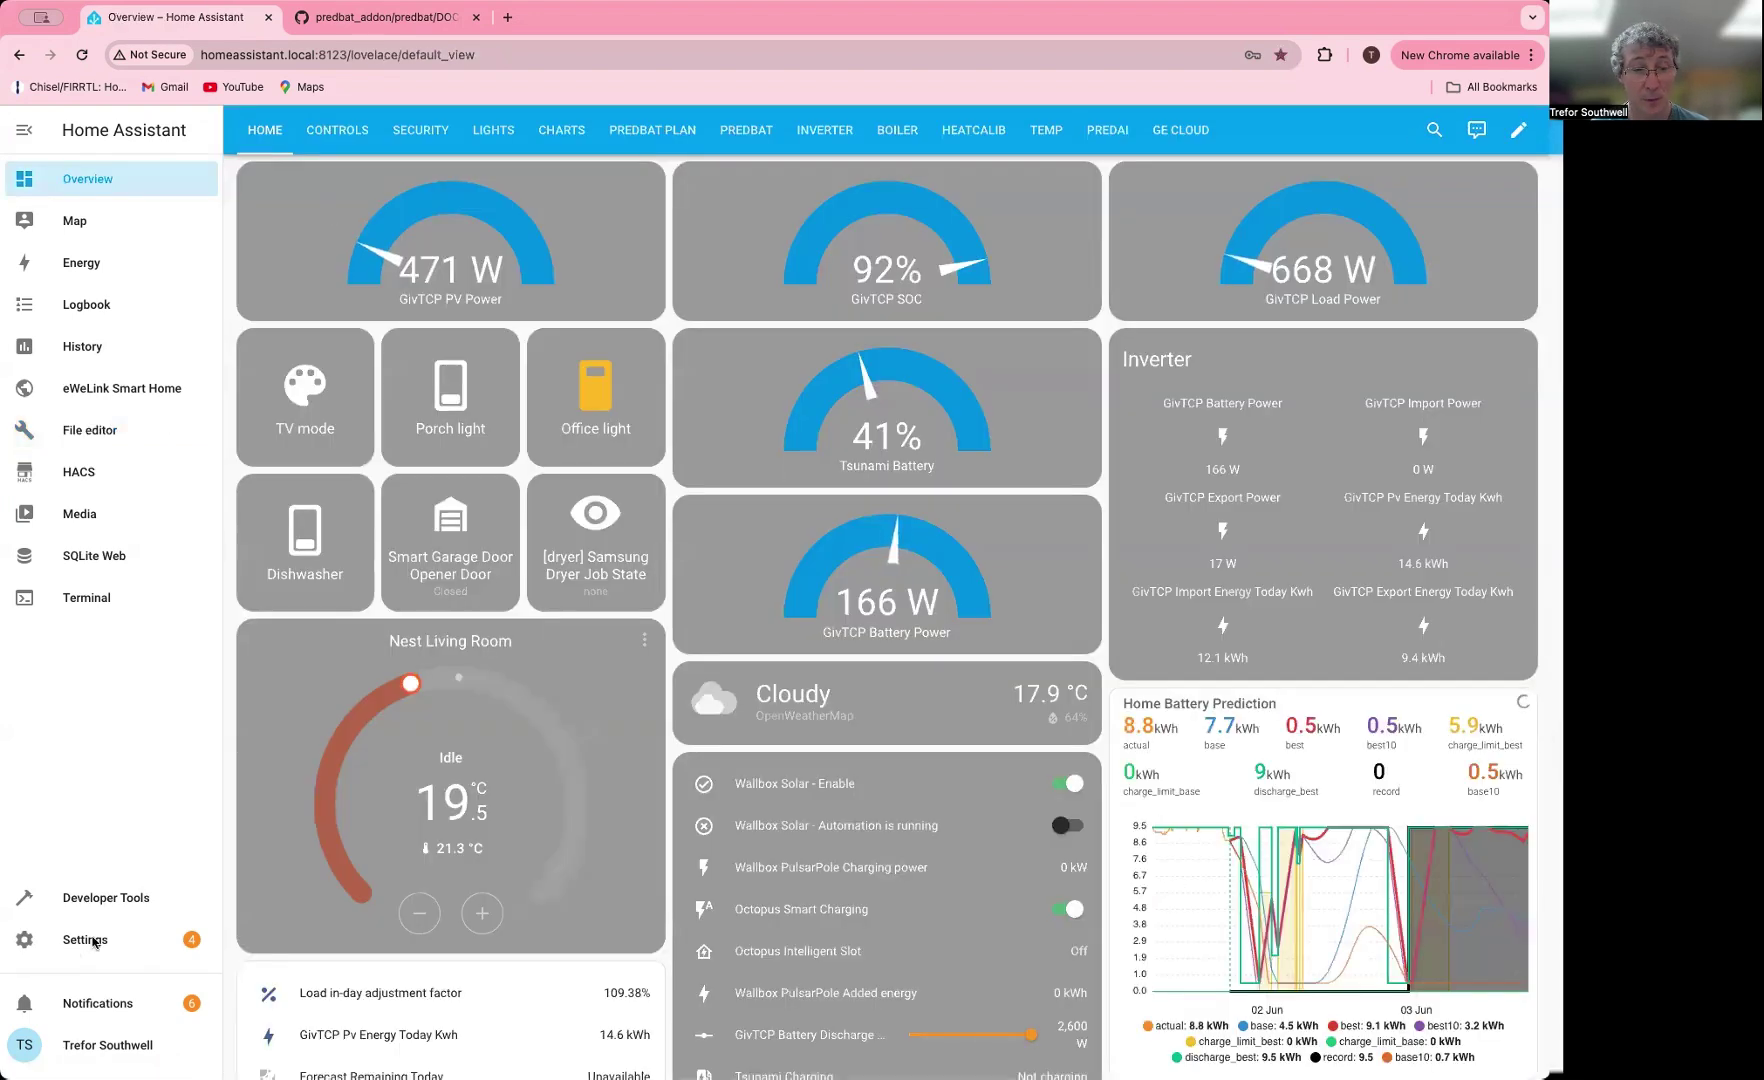
click(93, 942)
scroll(776, 693, down, 2)
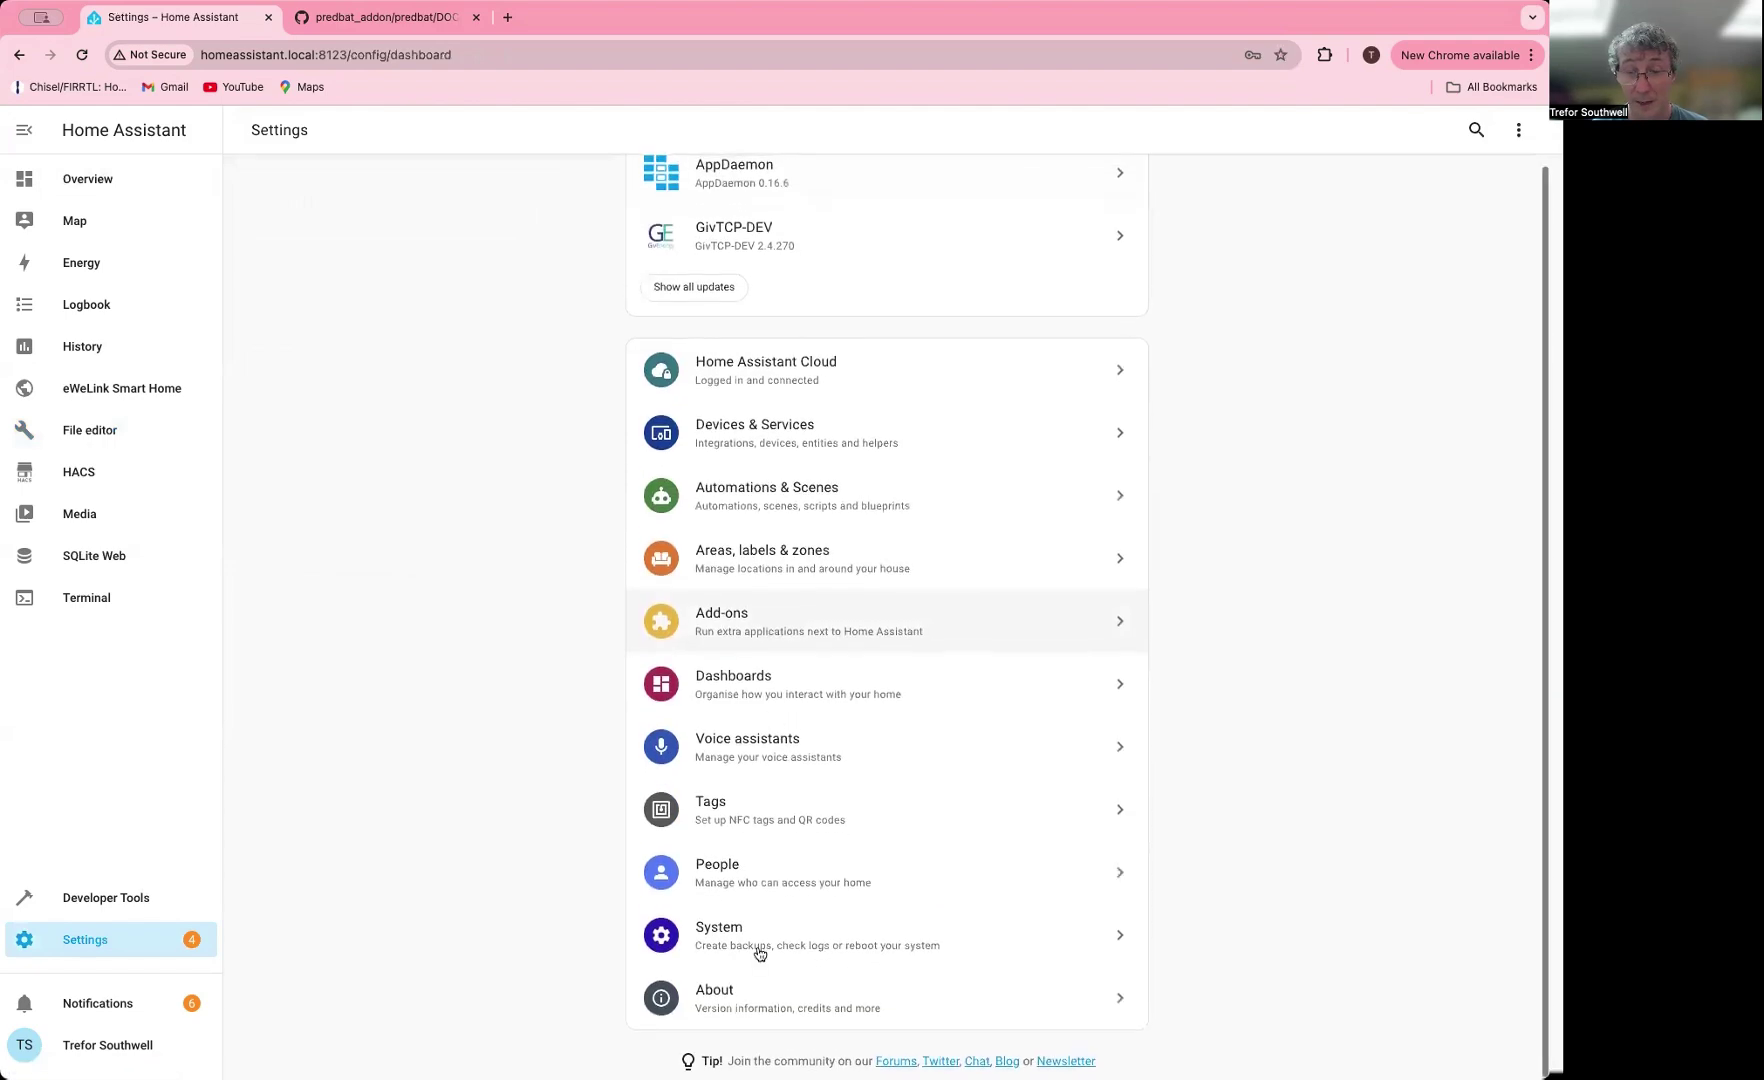
click(759, 950)
click(784, 398)
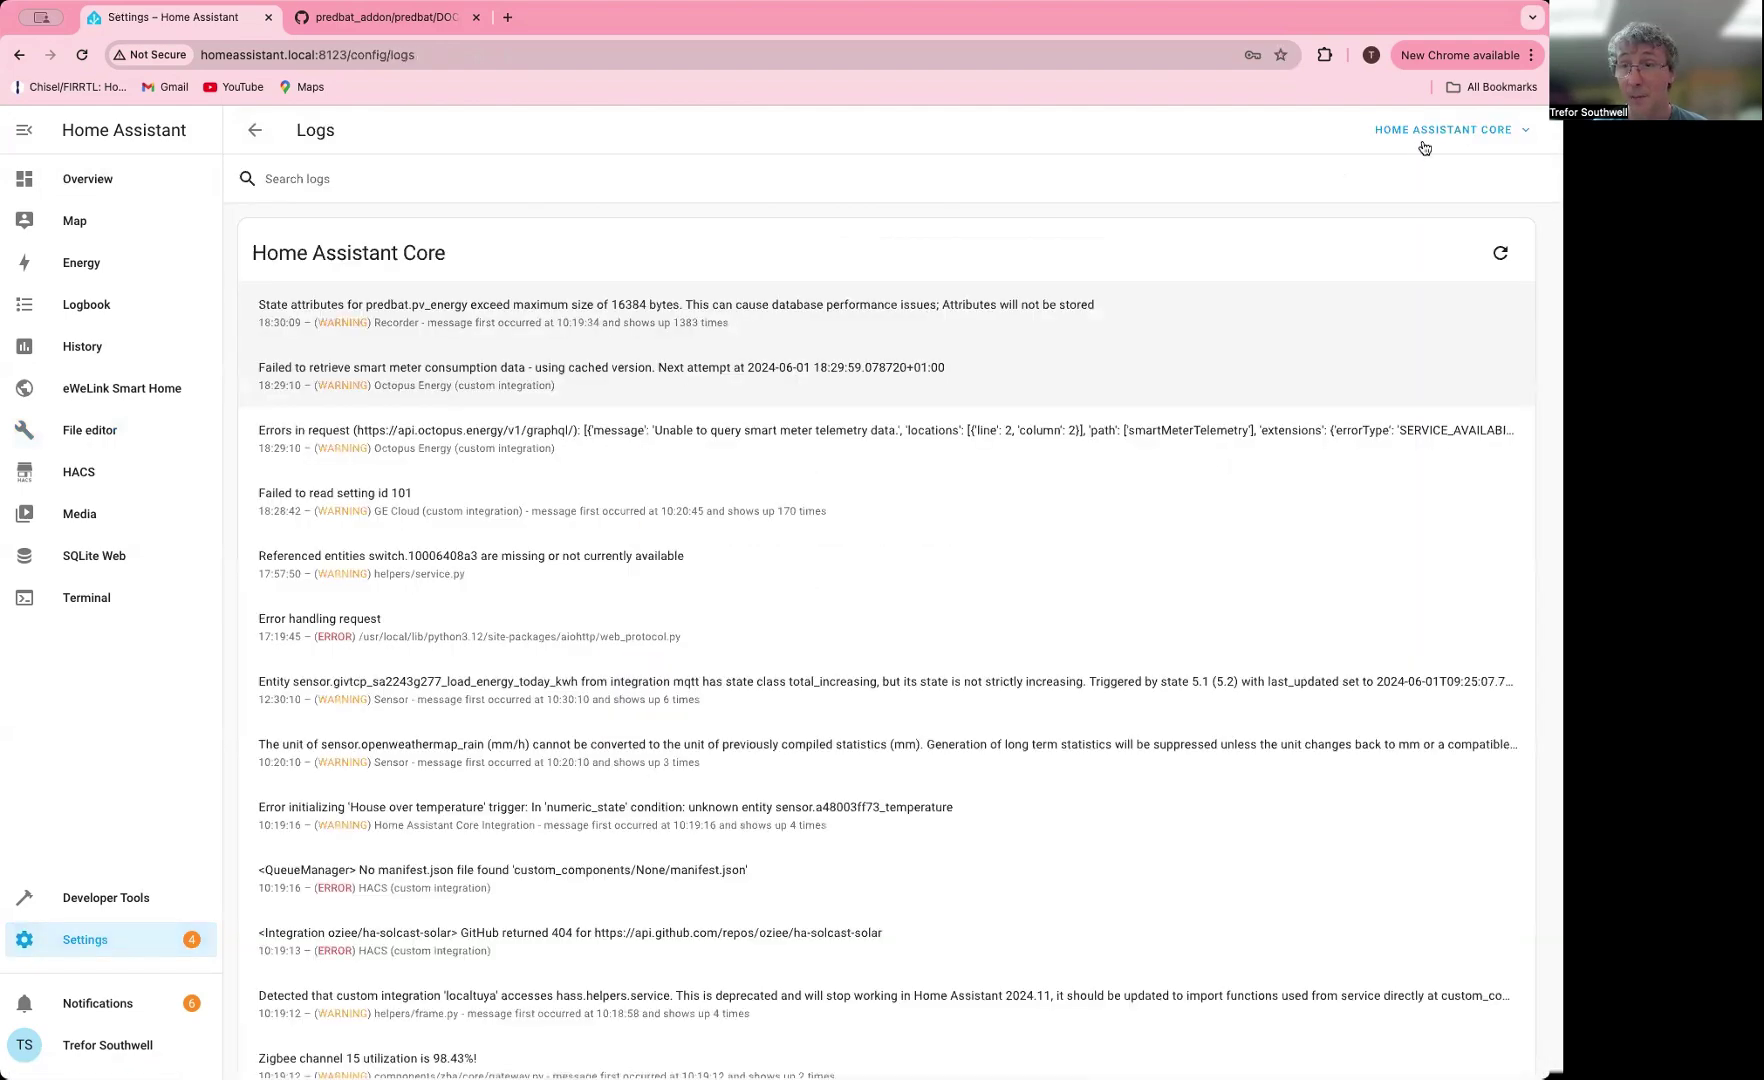
click(1424, 145)
click(1449, 963)
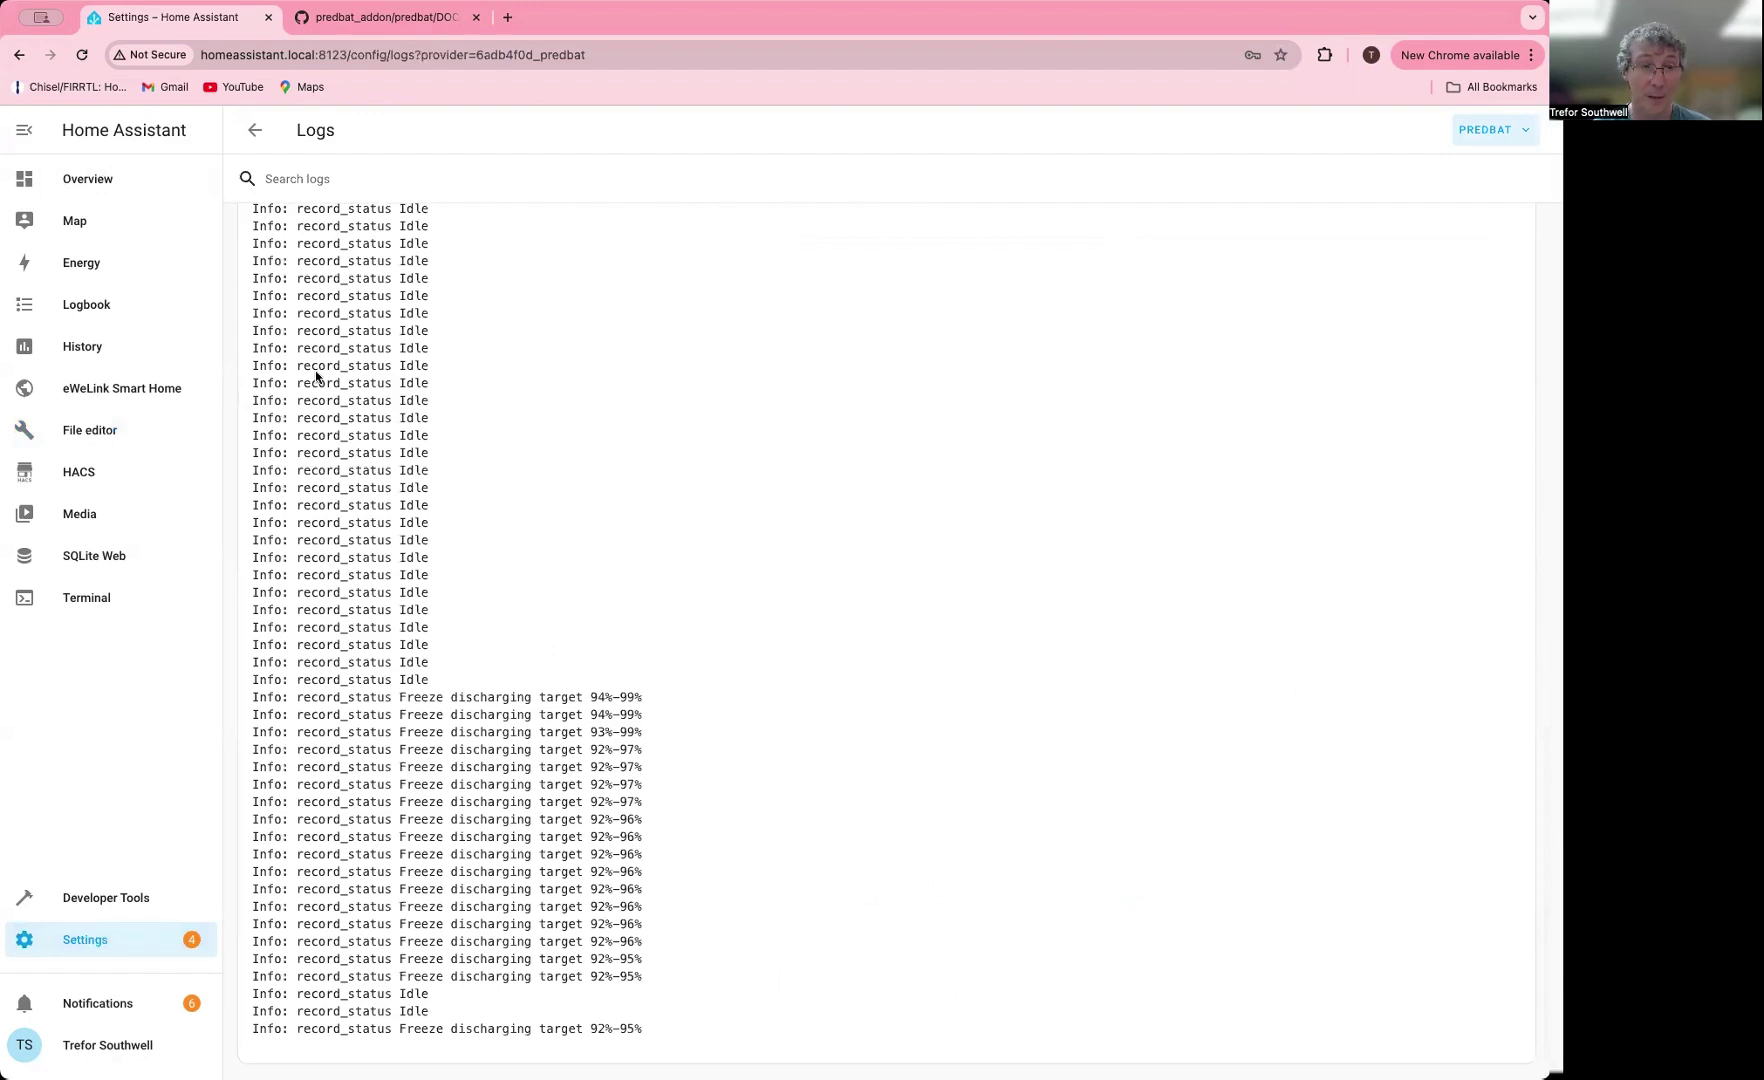
click(100, 430)
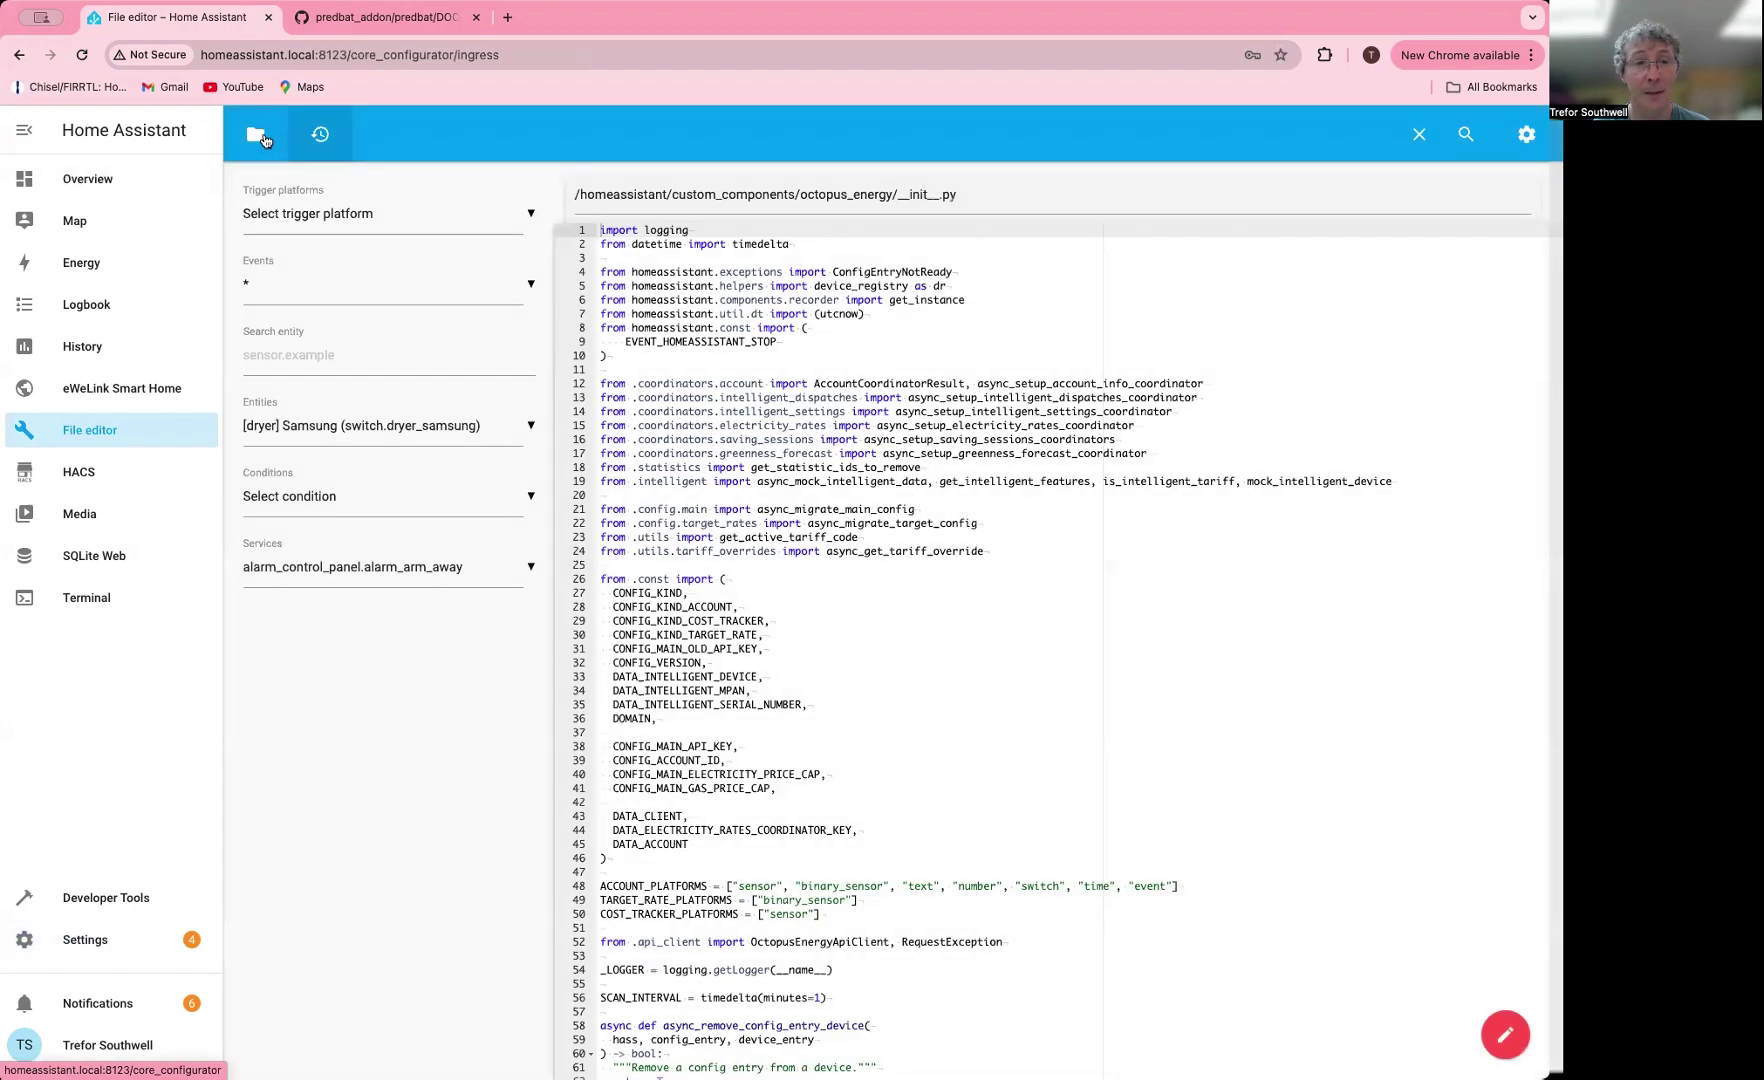
Open addon_configs/6adb4f0d_predbat/predbat.log in the File editor.
click(256, 134)
click(250, 189)
click(330, 317)
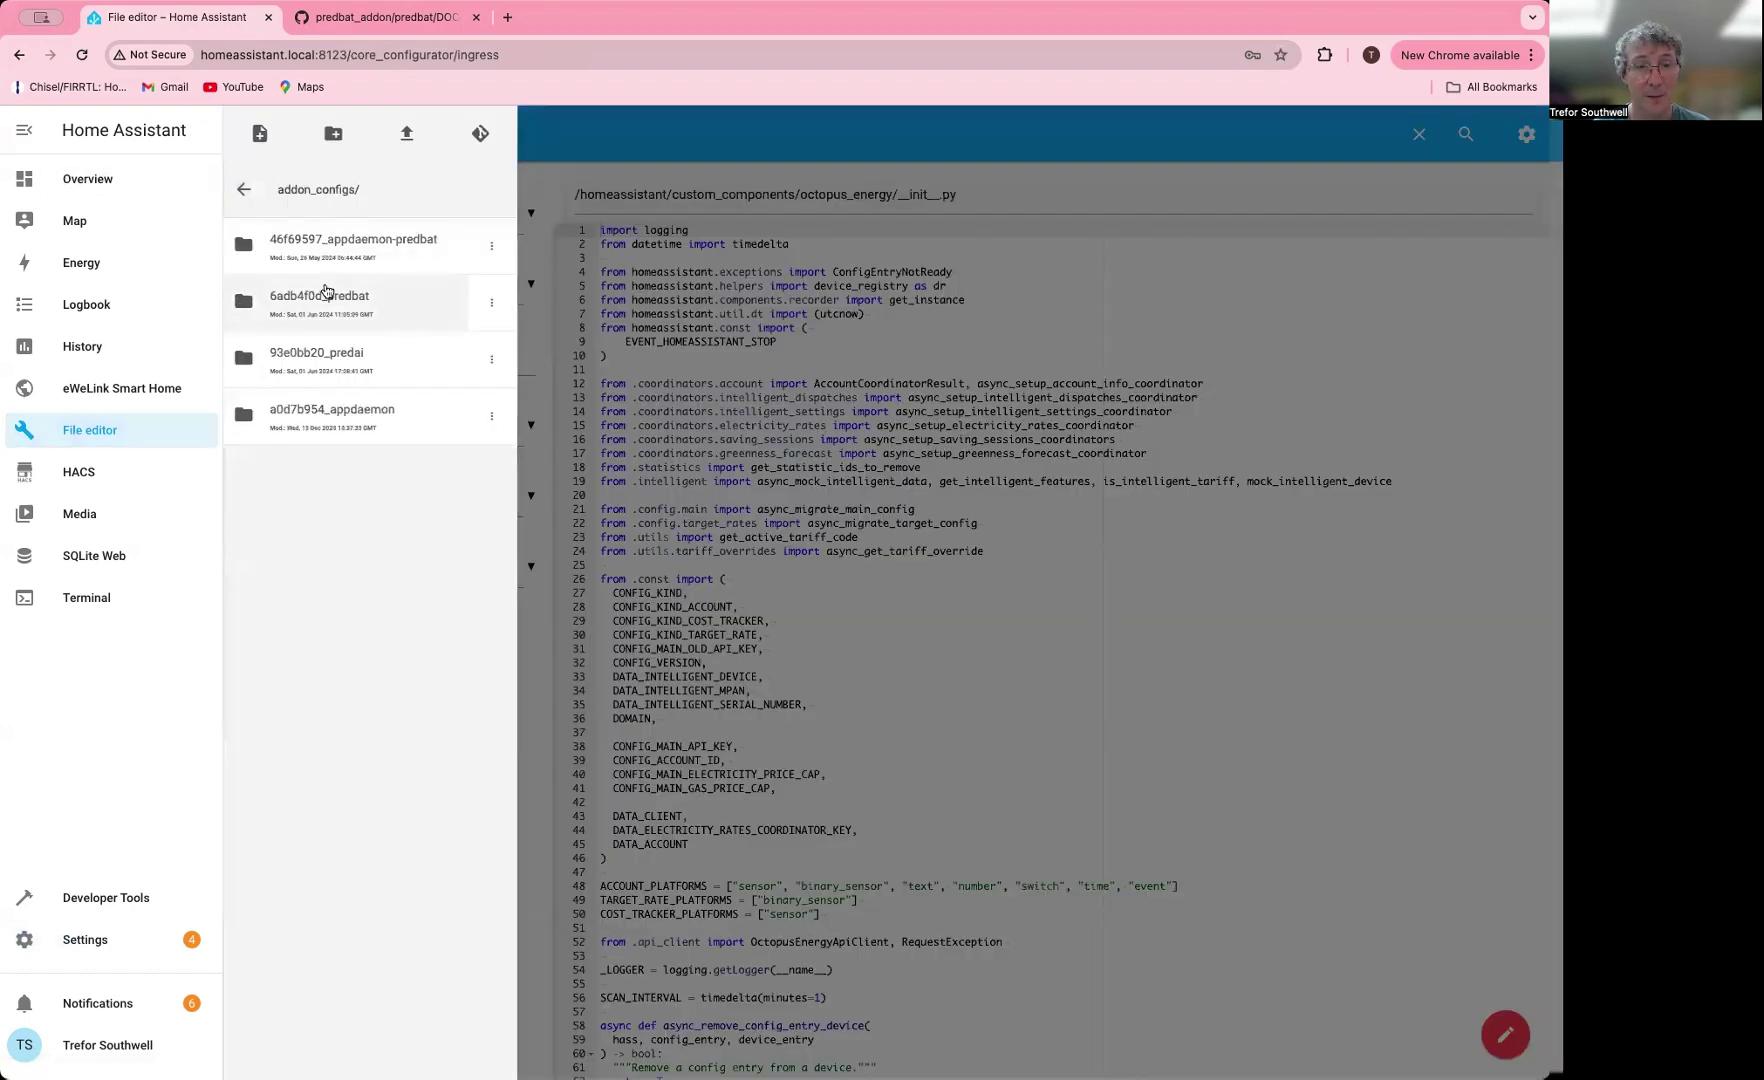
click(371, 299)
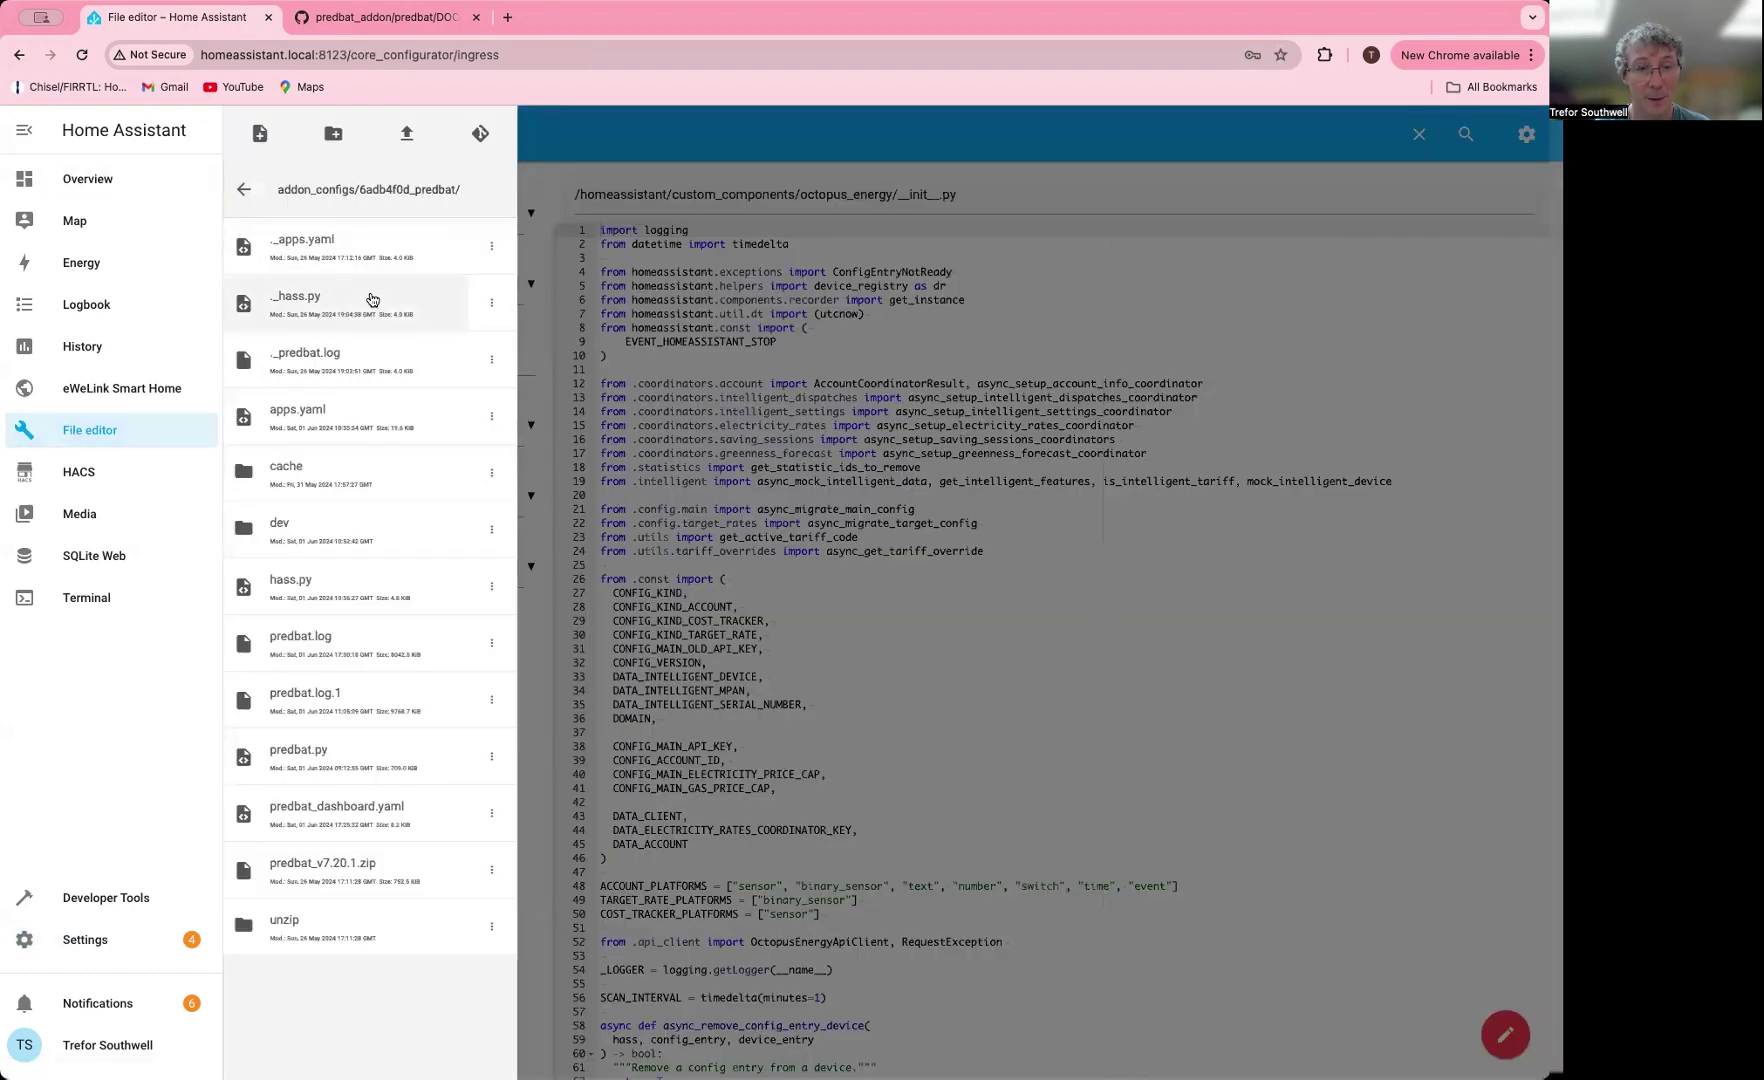
click(332, 645)
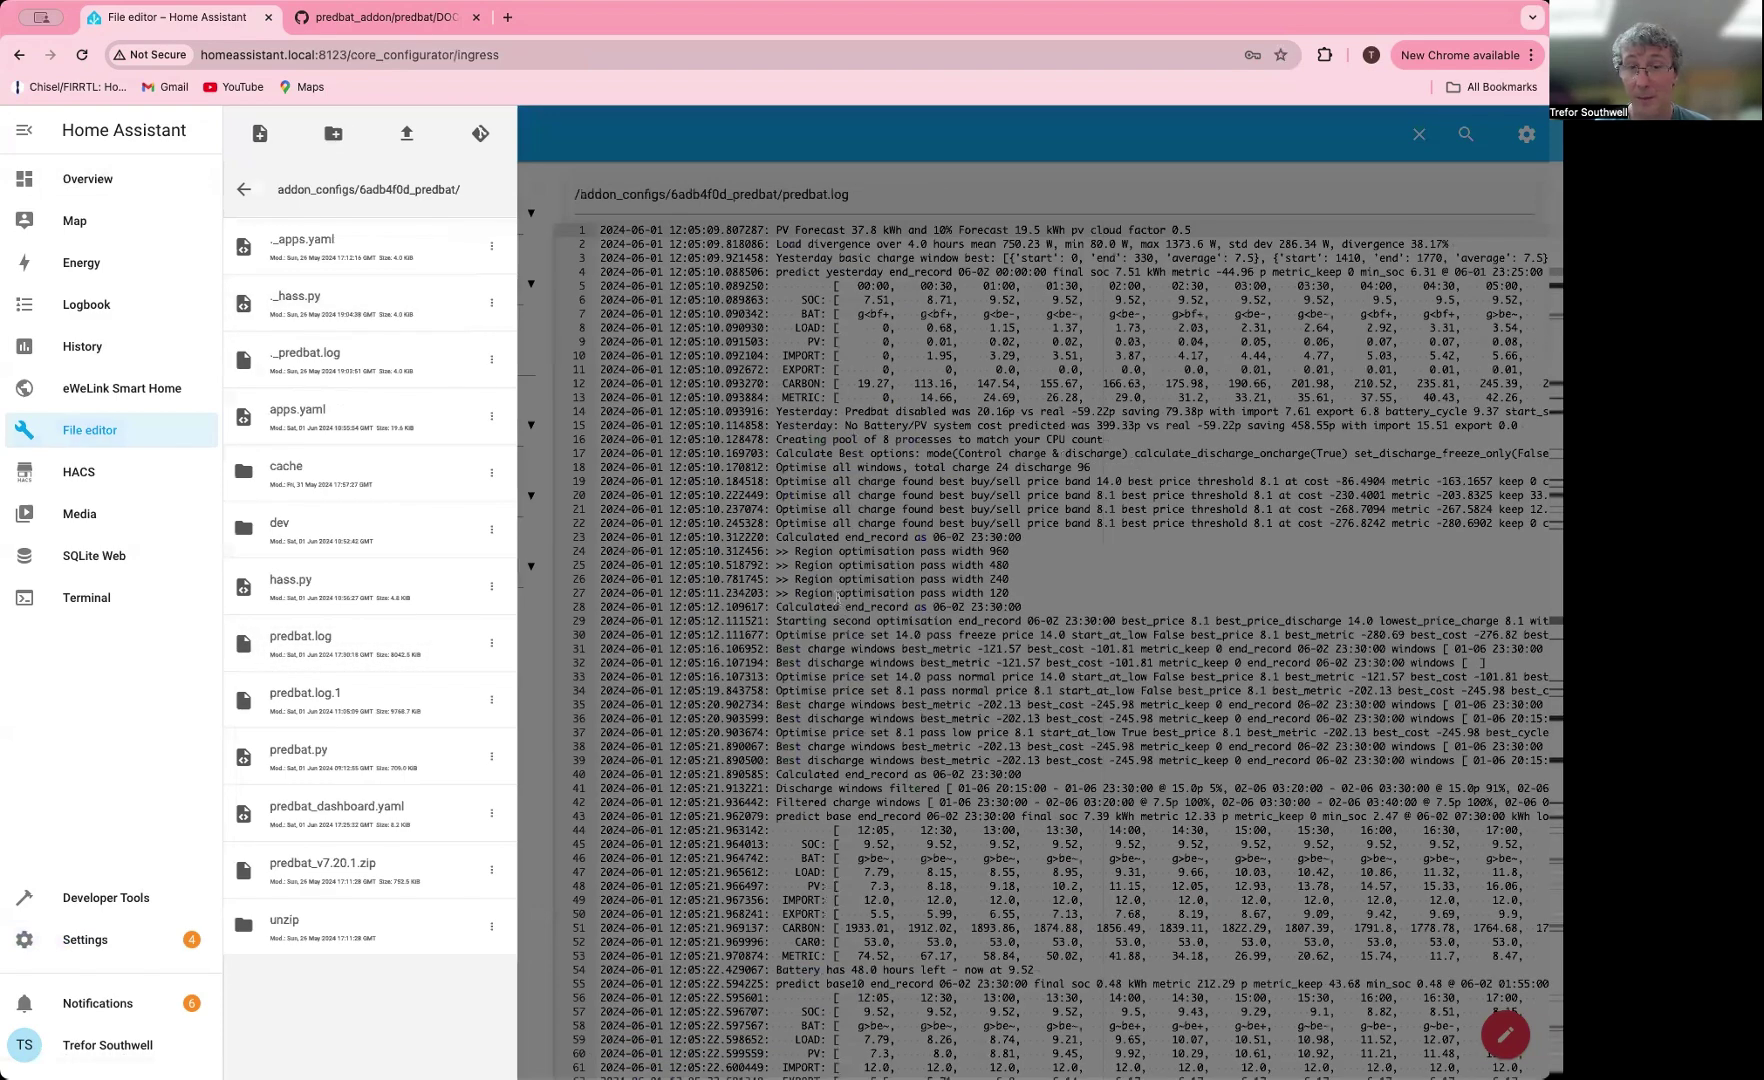
Jump to the latest predbat.log entries, then show the Overview's PREDBAT PLAN view.
click(838, 598)
scroll(1098, 383, down, 15)
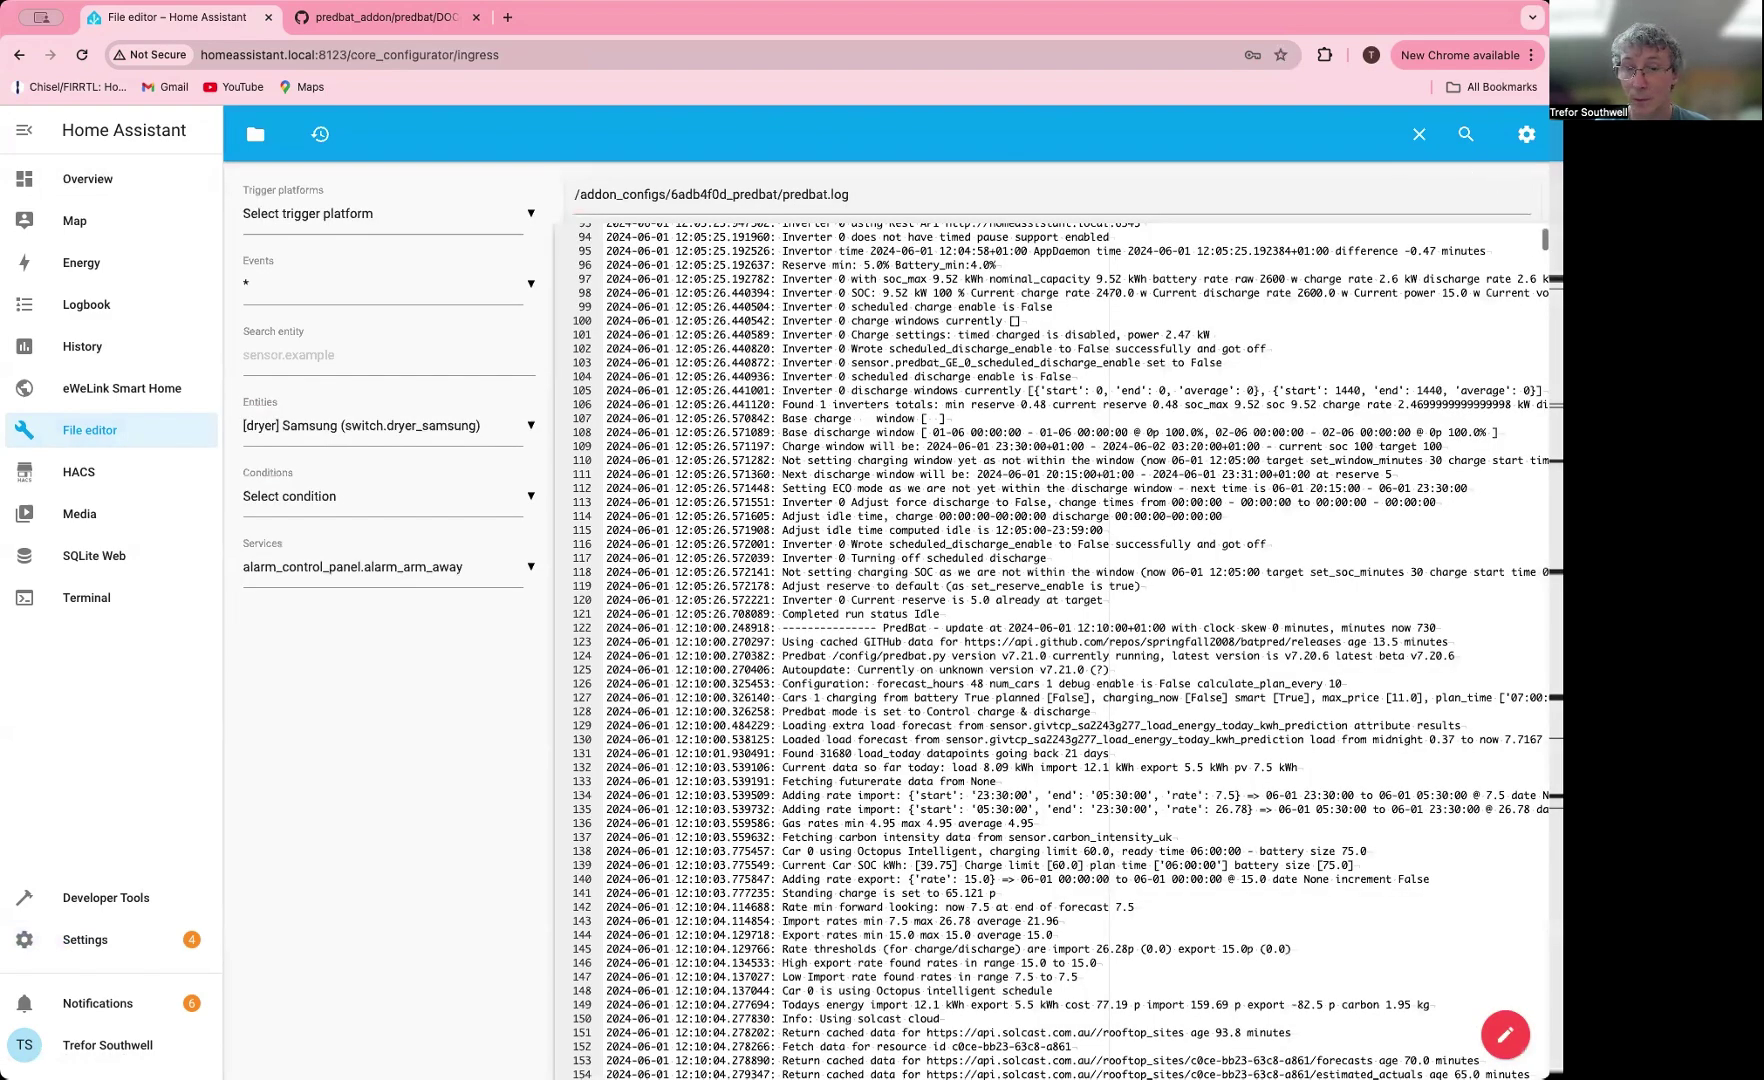
key(ctrl+End)
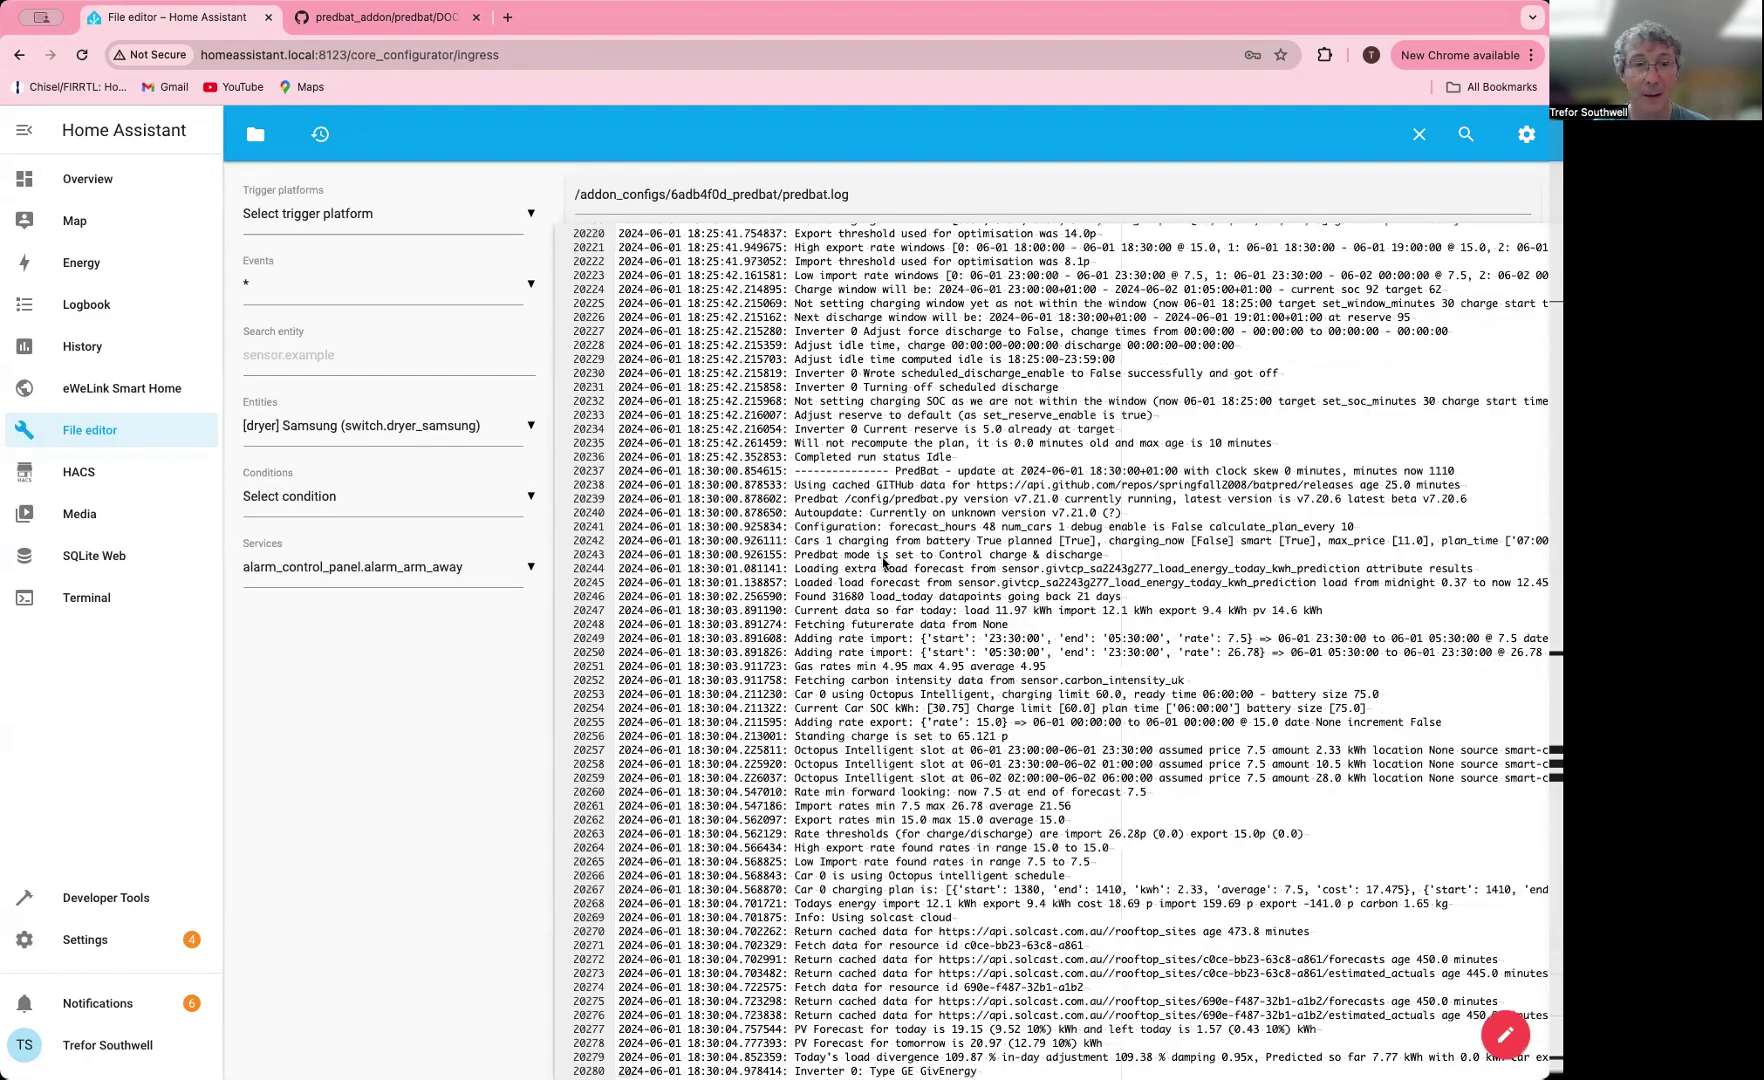
scroll(881, 553, up, 1)
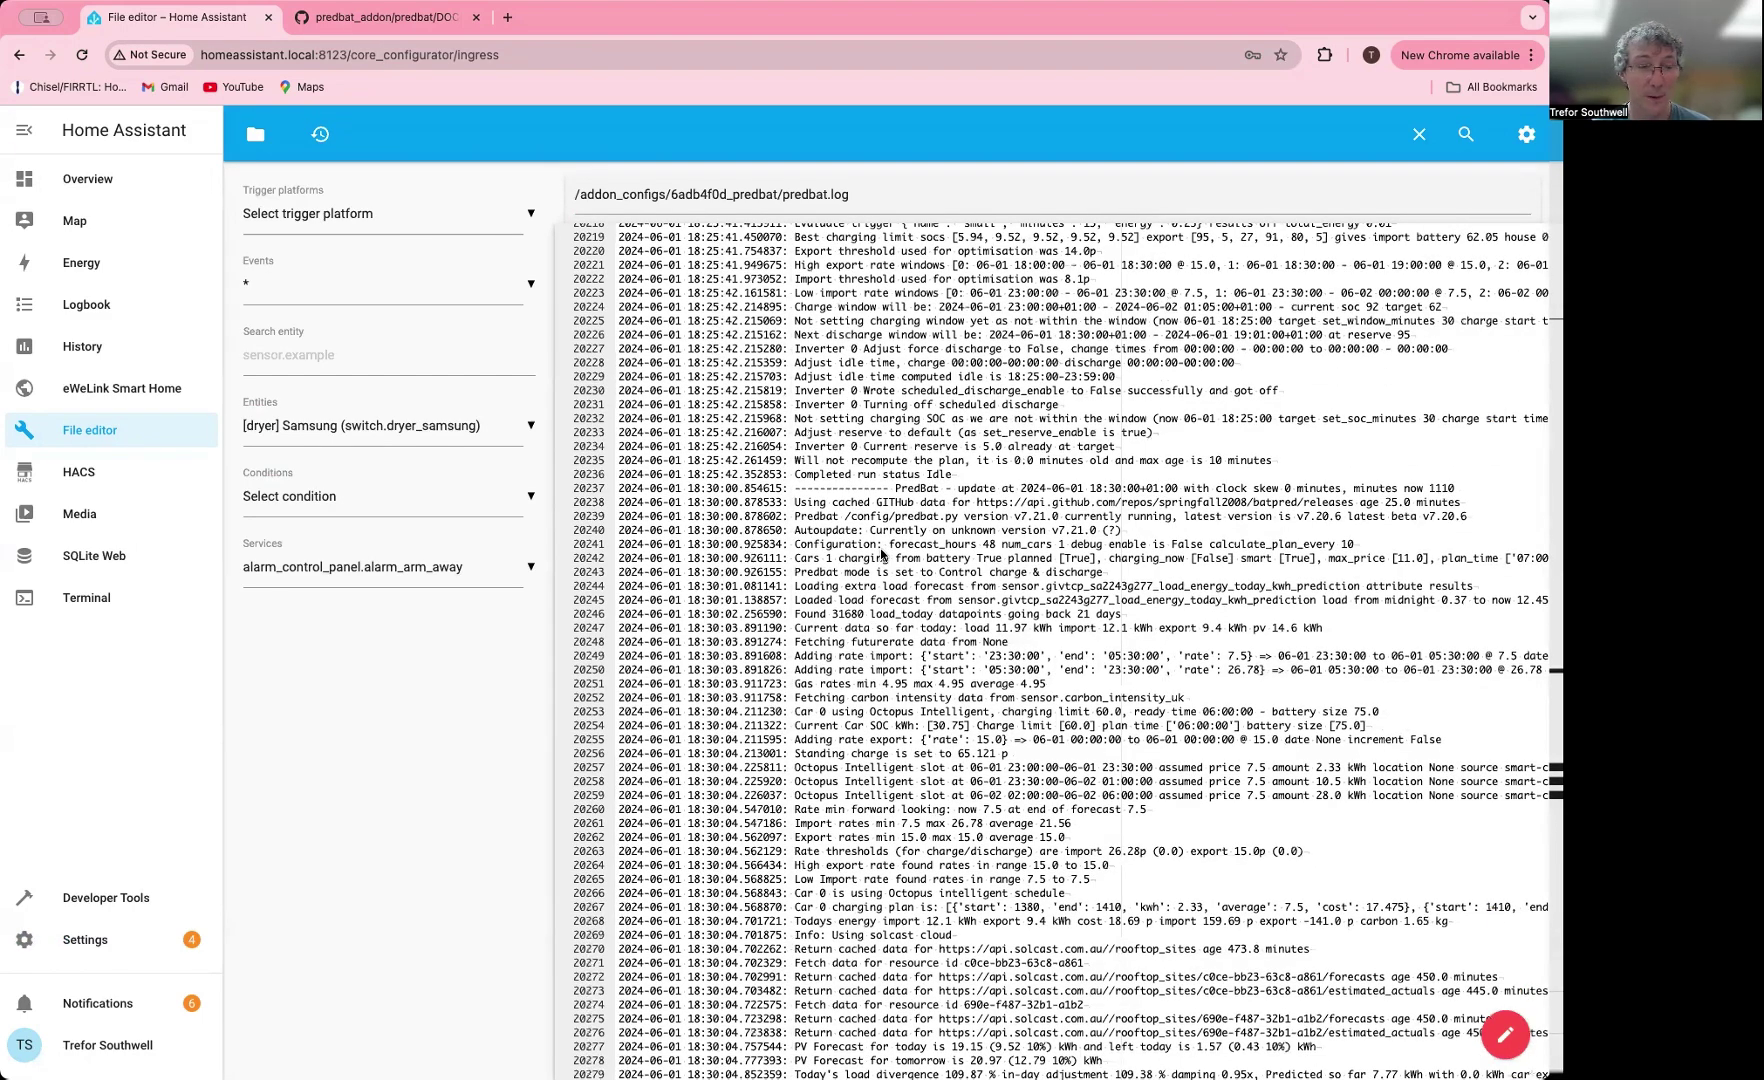
click(138, 179)
click(664, 130)
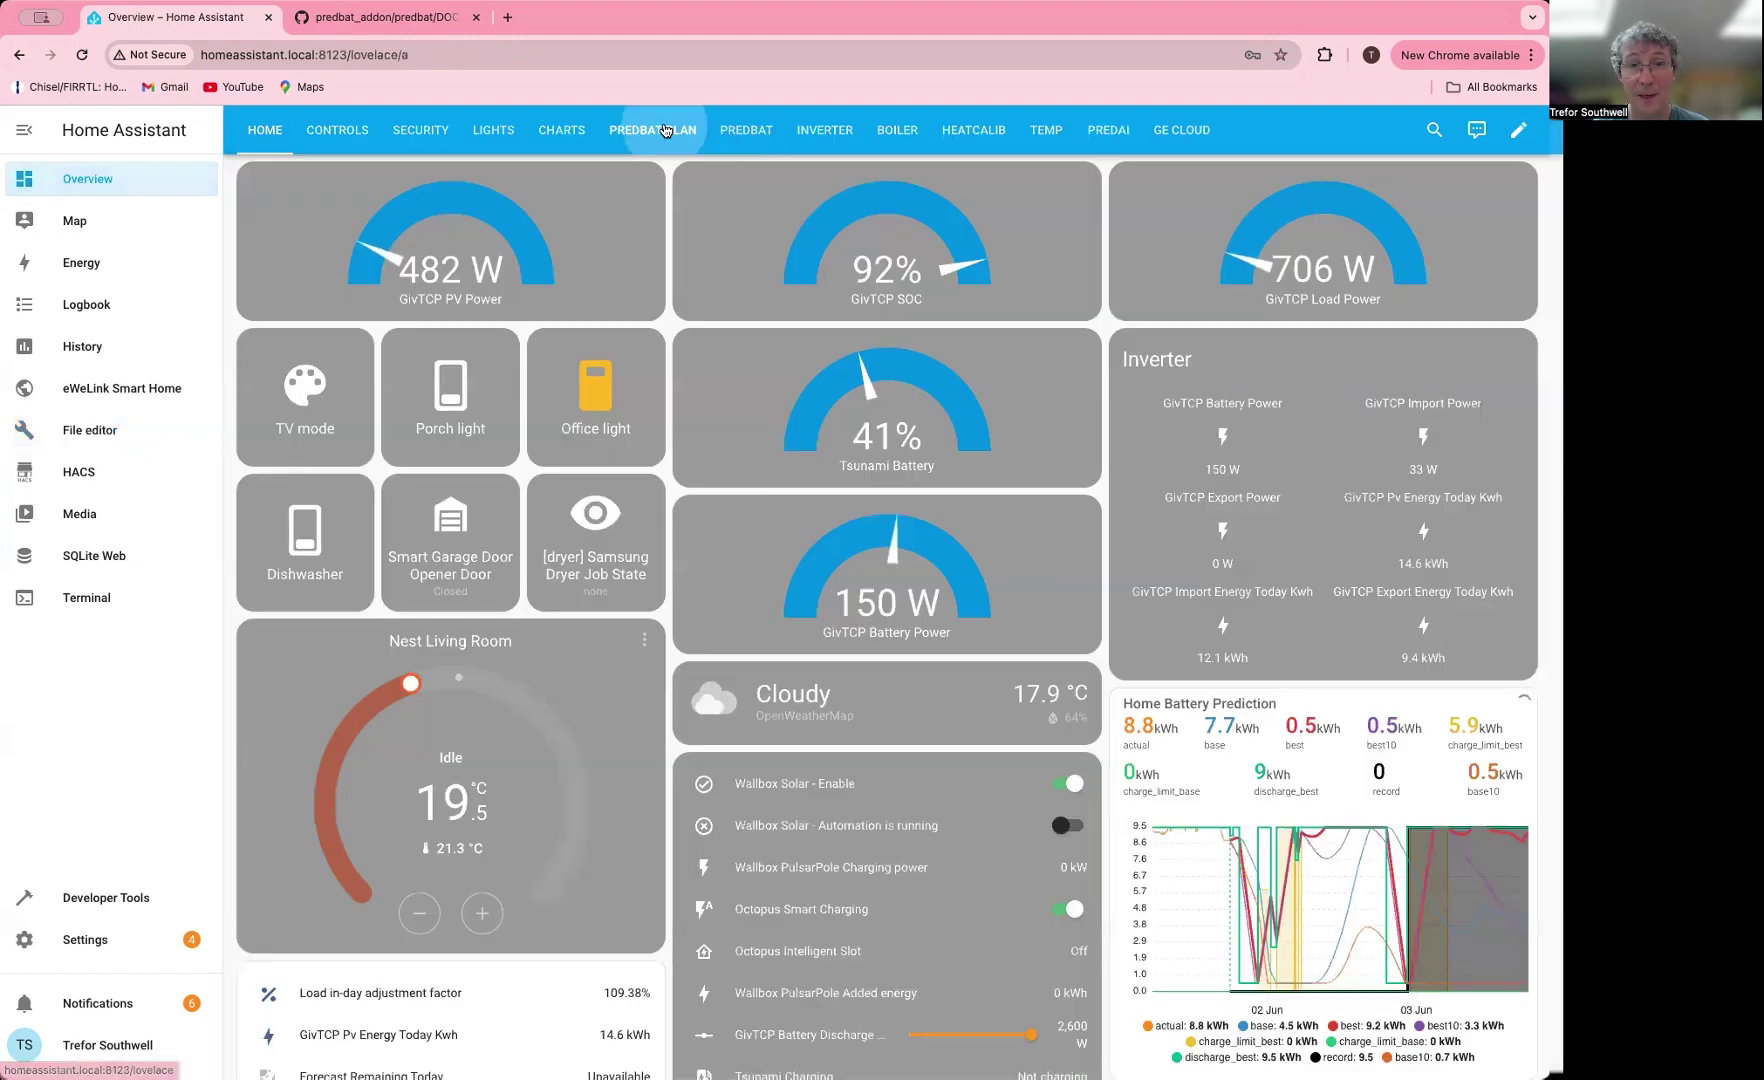